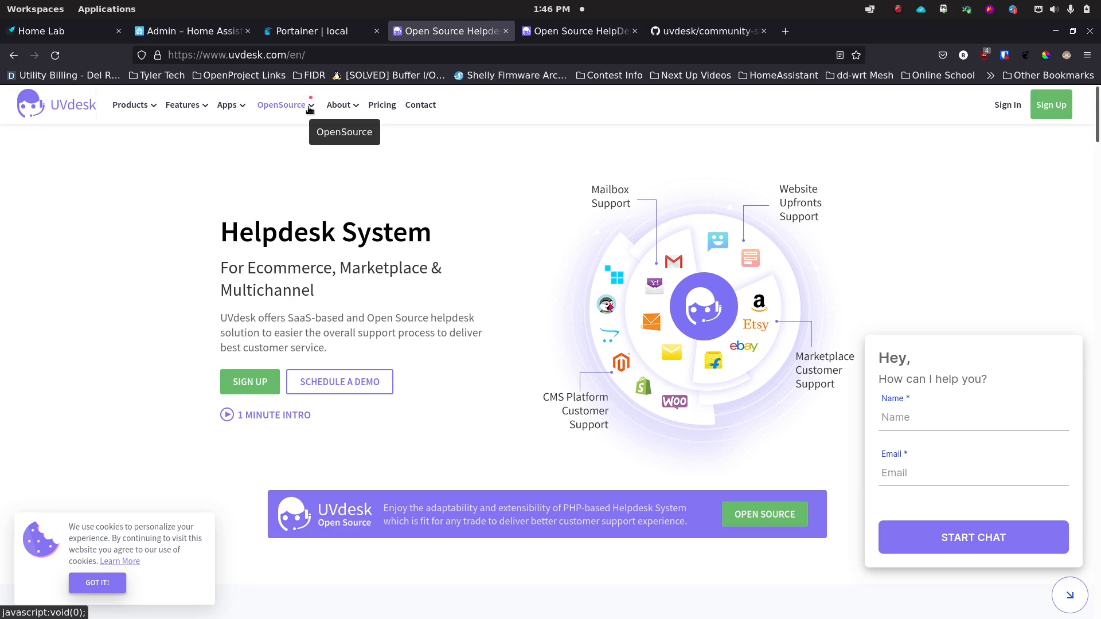
Step: From the Open Source helpdesk page, open the LIVE DEMO (demo.uvdesk.com) in a new tab
{"action": "left_click", "coordinate": [575, 36]}
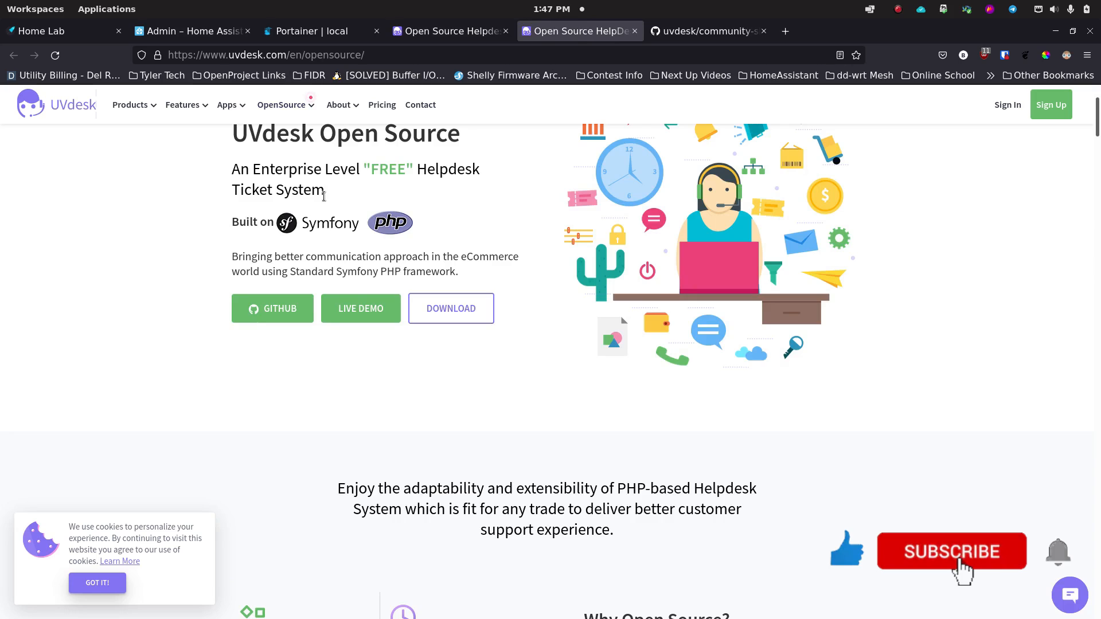
{"action": "scroll", "coordinate": [324, 196], "scroll_direction": "up", "scroll_amount": 2}
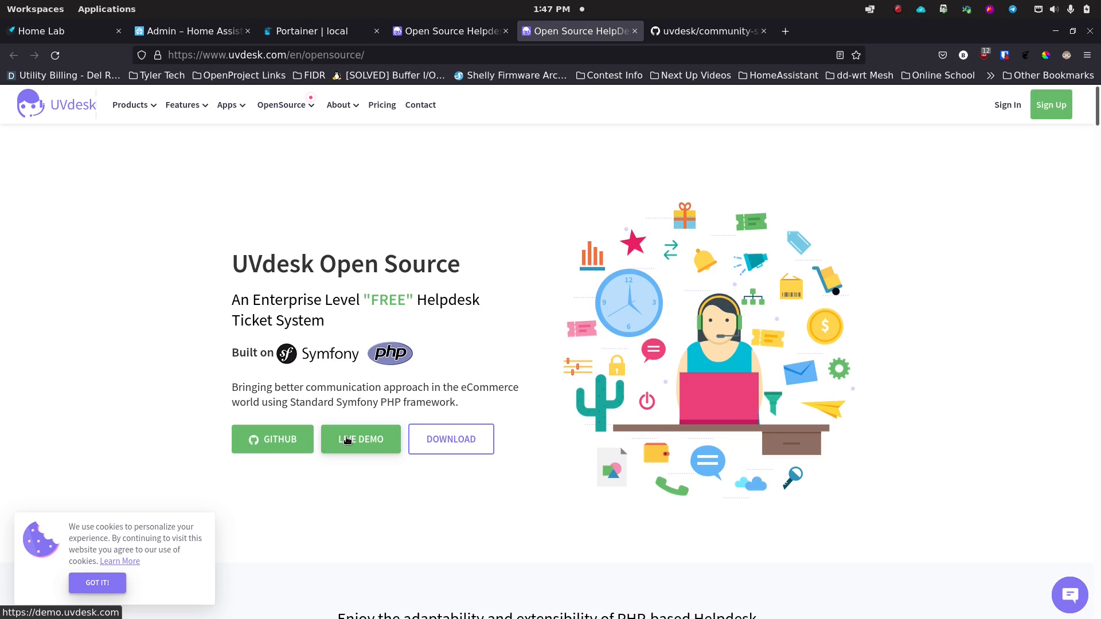
{"action": "left_click", "coordinate": [346, 439]}
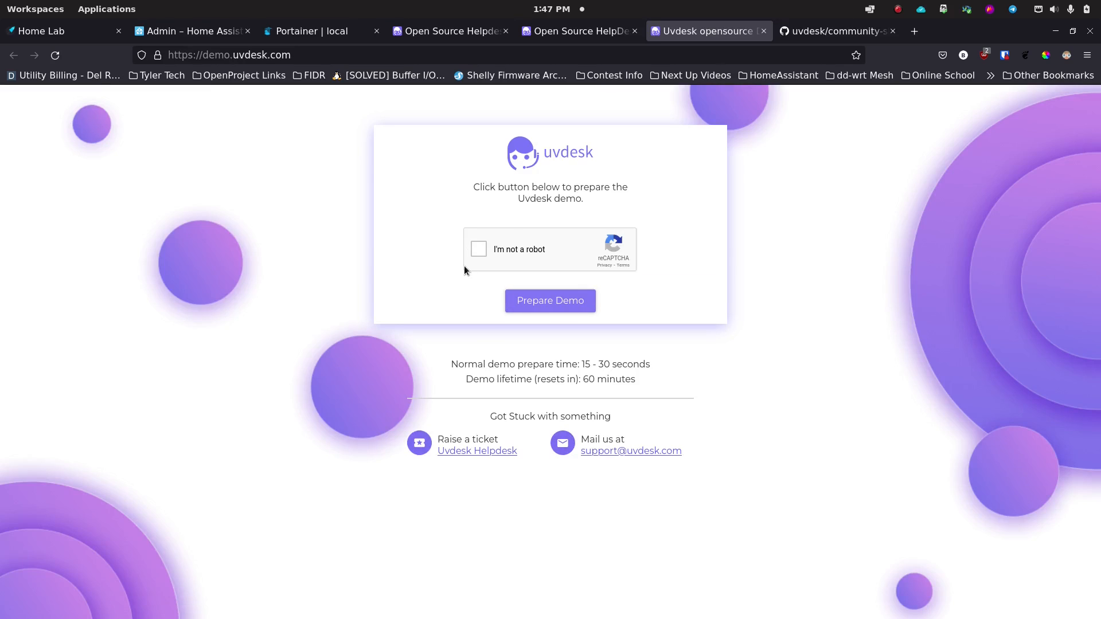
Step: Pass the 'I'm not a robot' check and prepare the demo helpdesk instance
{"action": "left_click", "coordinate": [478, 248]}
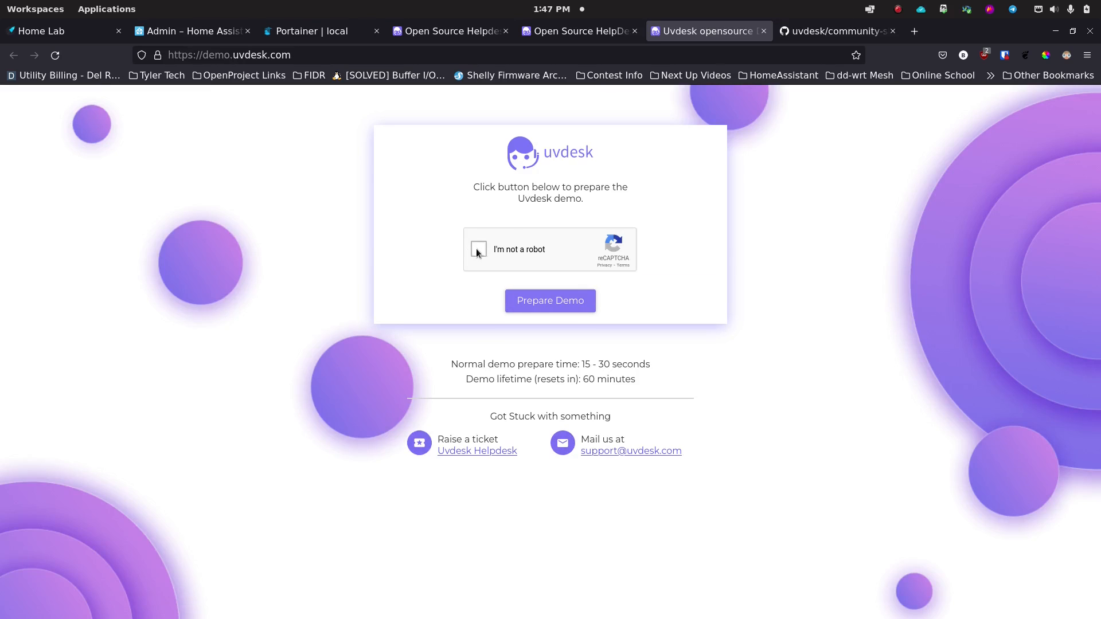
{"action": "left_click", "coordinate": [538, 300]}
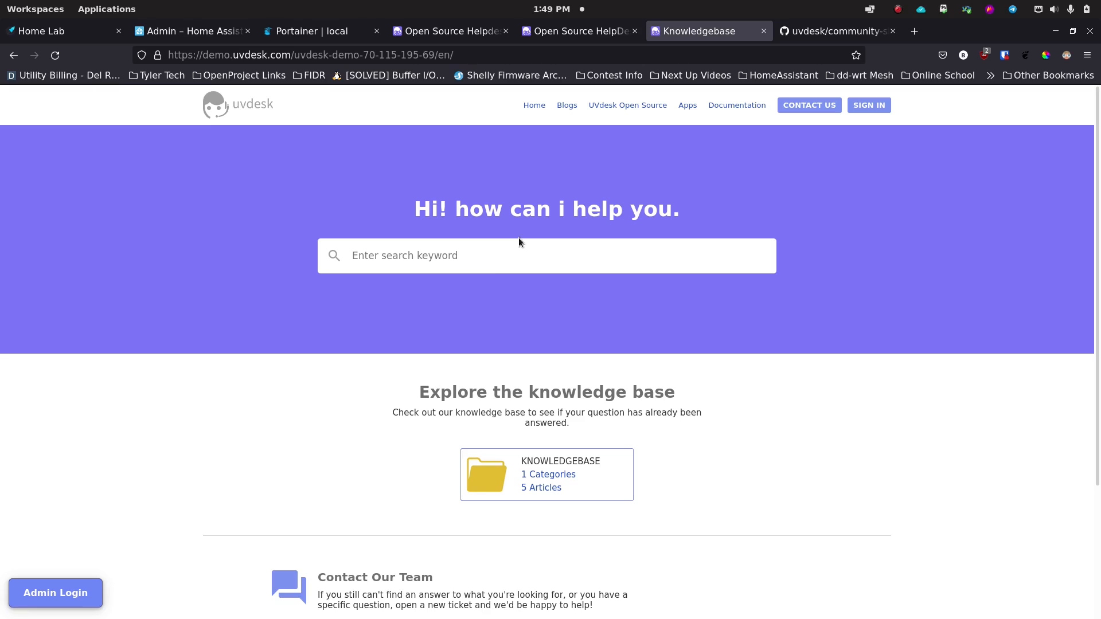
Step: Search the knowledge base for 'help', go back home, then open the customer sign-in form
{"action": "left_click", "coordinate": [488, 257]}
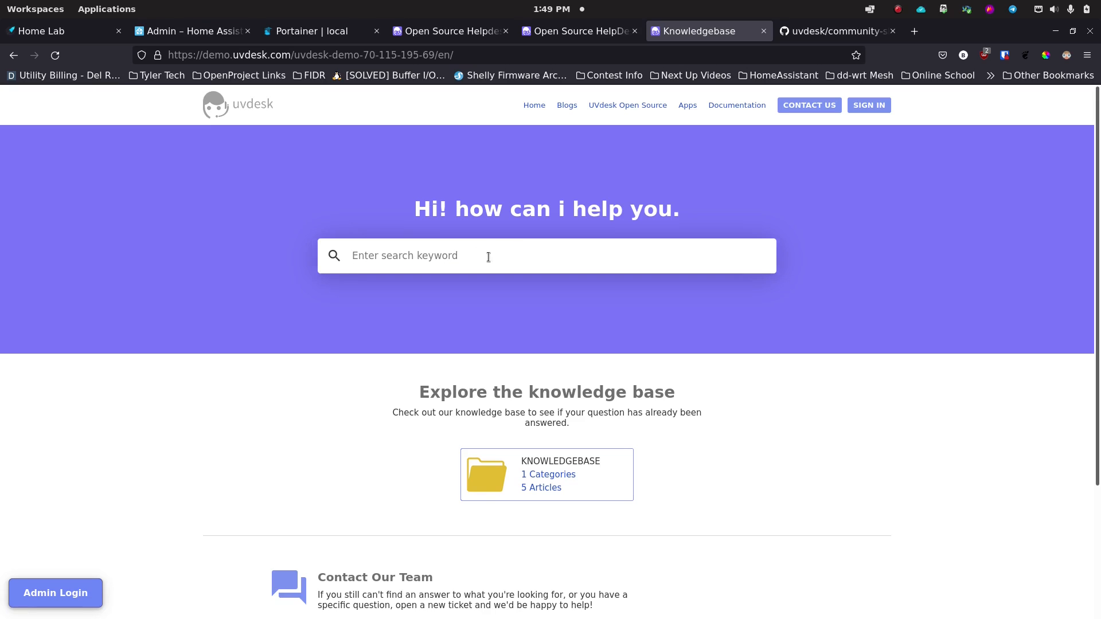
{"action": "type", "text": "help"}
{"action": "key", "text": "Return"}
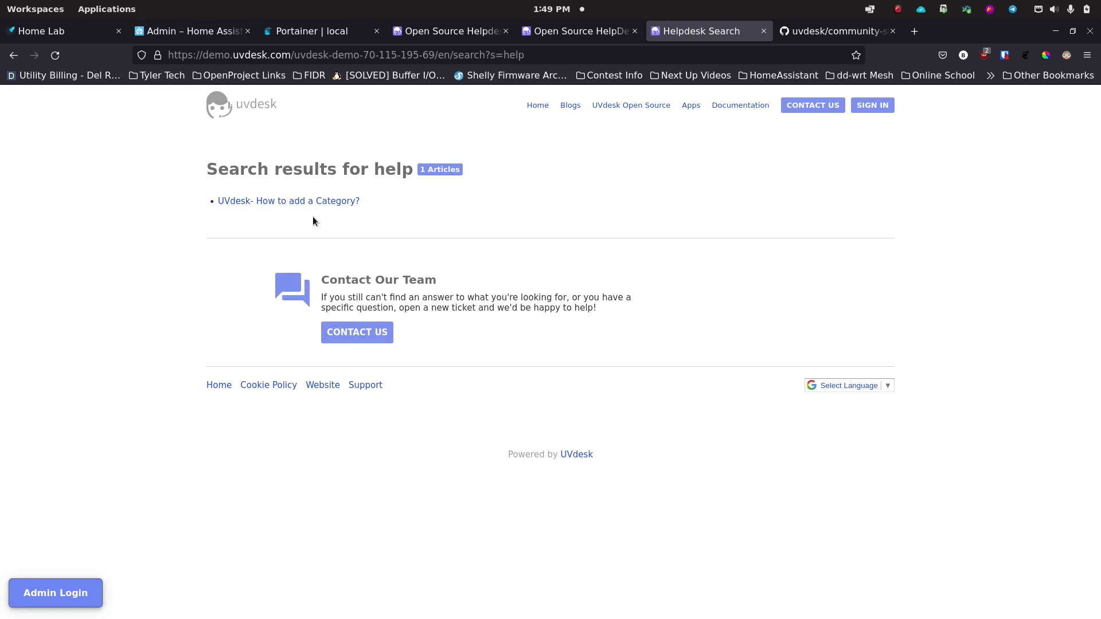
{"action": "left_click", "coordinate": [14, 55]}
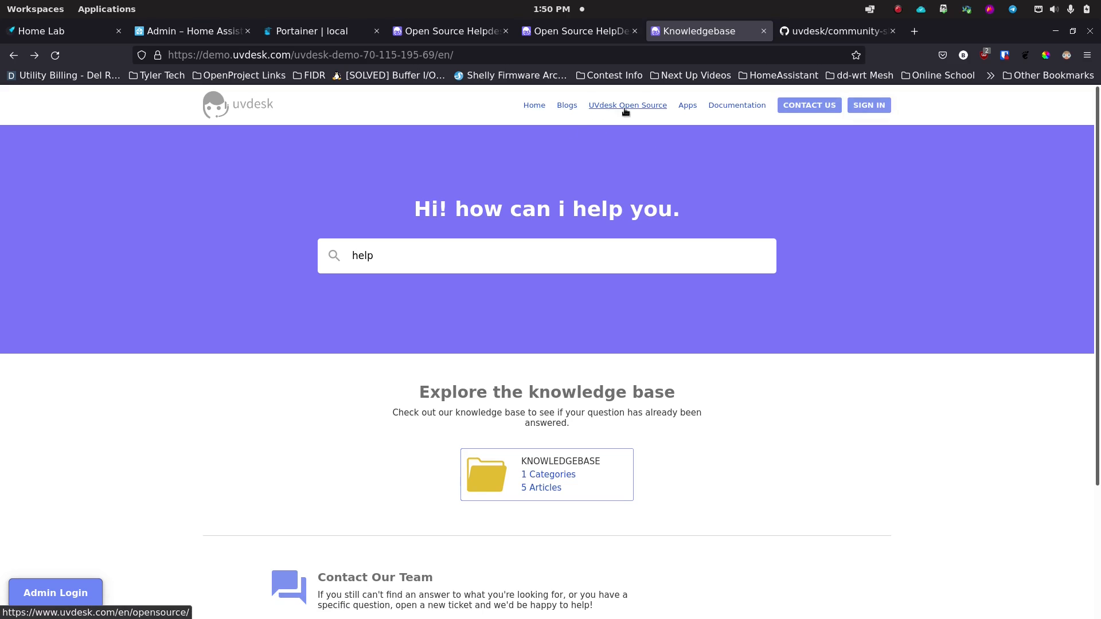
{"action": "left_click", "coordinate": [869, 105]}
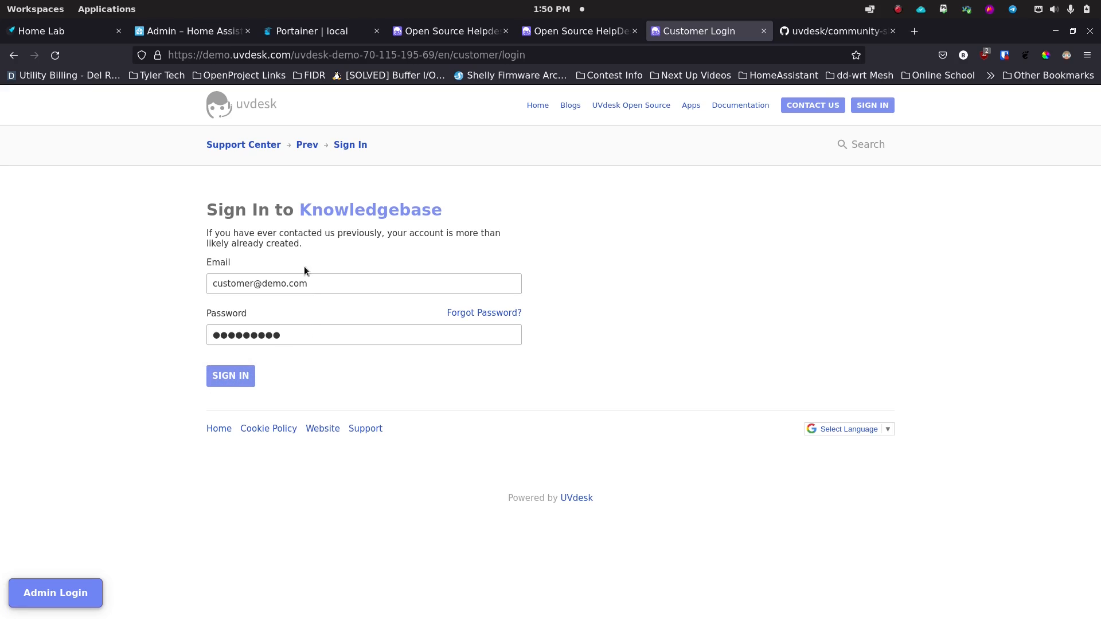
Step: Sign in as the demo customer, dismiss the password prompt, and open ticket 'Welcome To UVdesk'
{"action": "left_click", "coordinate": [231, 375]}
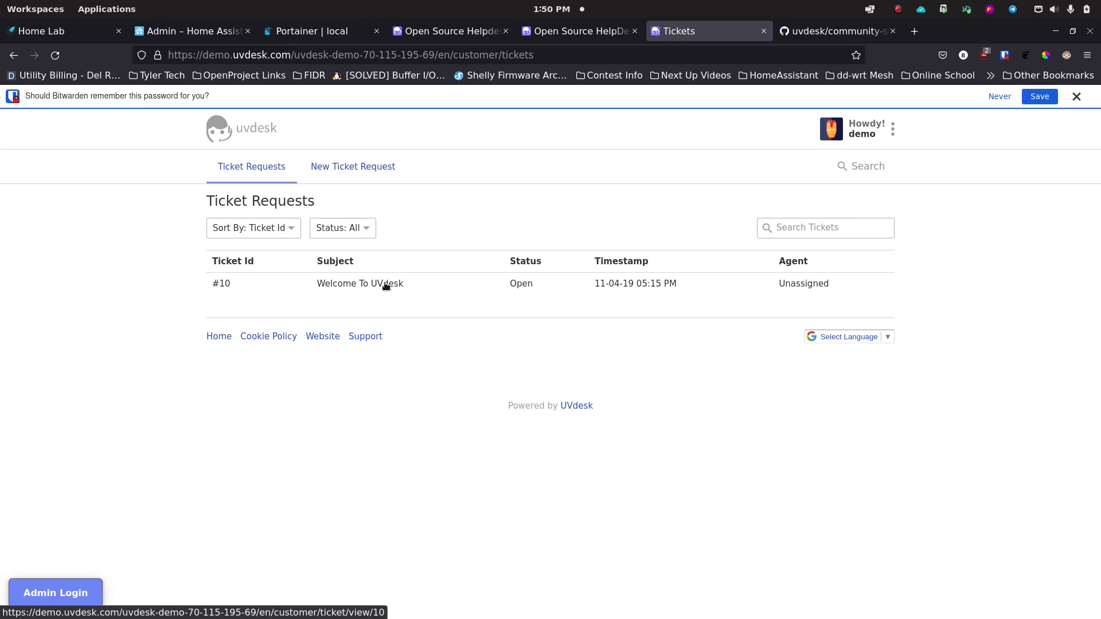
{"action": "left_click", "coordinate": [1074, 96]}
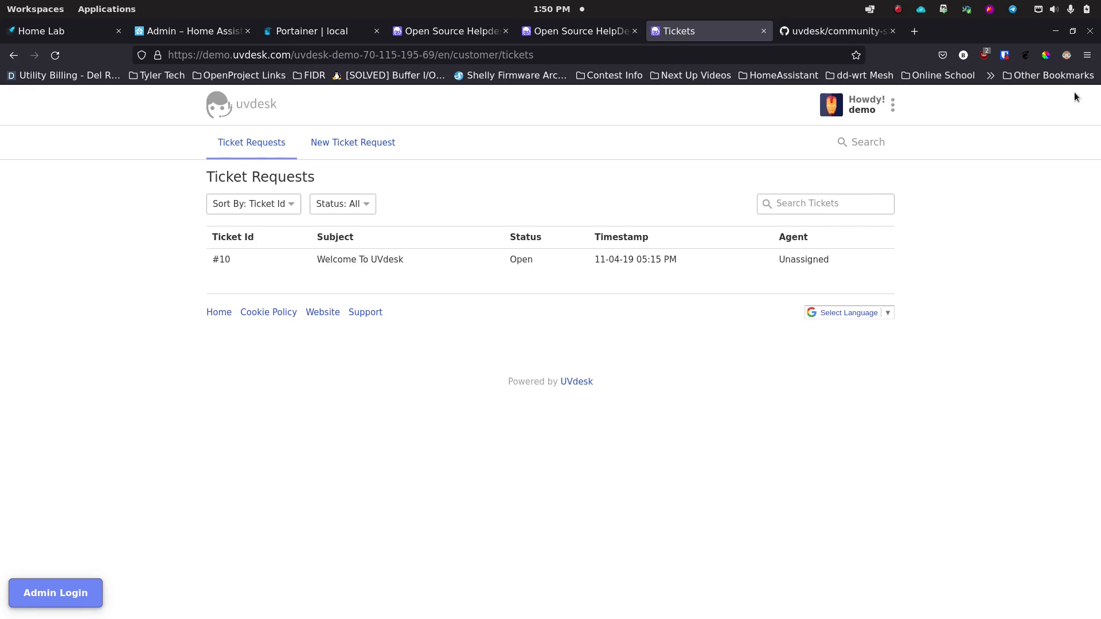
{"action": "left_click", "coordinate": [335, 260]}
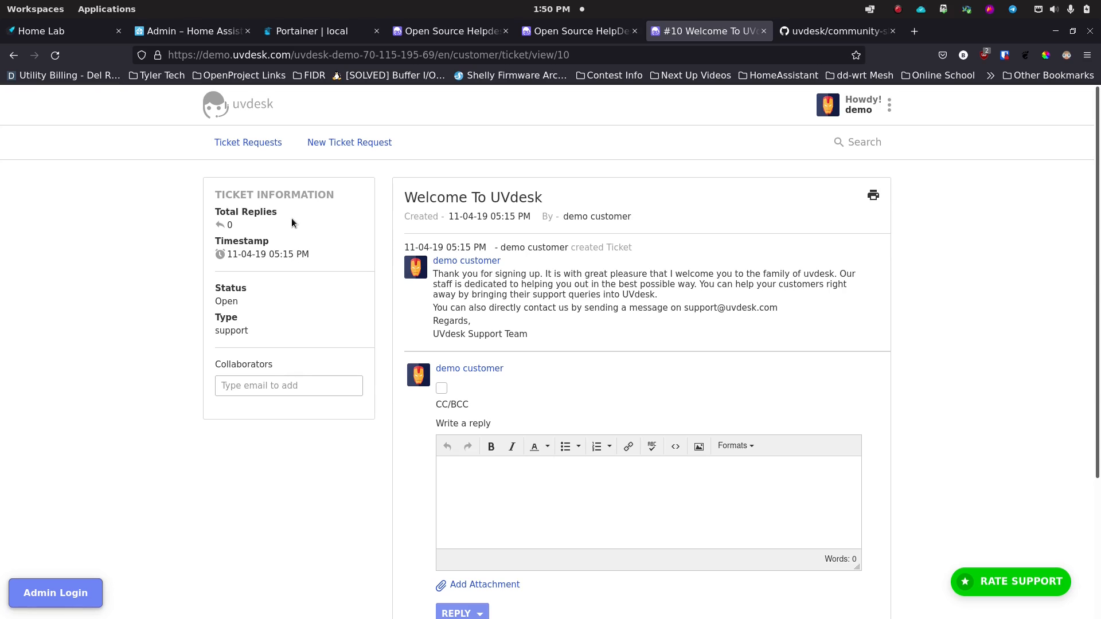
Step: Reply to ticket #10 that the issue appears to be a bug, fix expected by next week
{"action": "key", "text": "ctrl+plus"}
{"action": "key", "text": "ctrl+plus"}
{"action": "key", "text": "ctrl+plus"}
{"action": "key", "text": "ctrl+plus"}
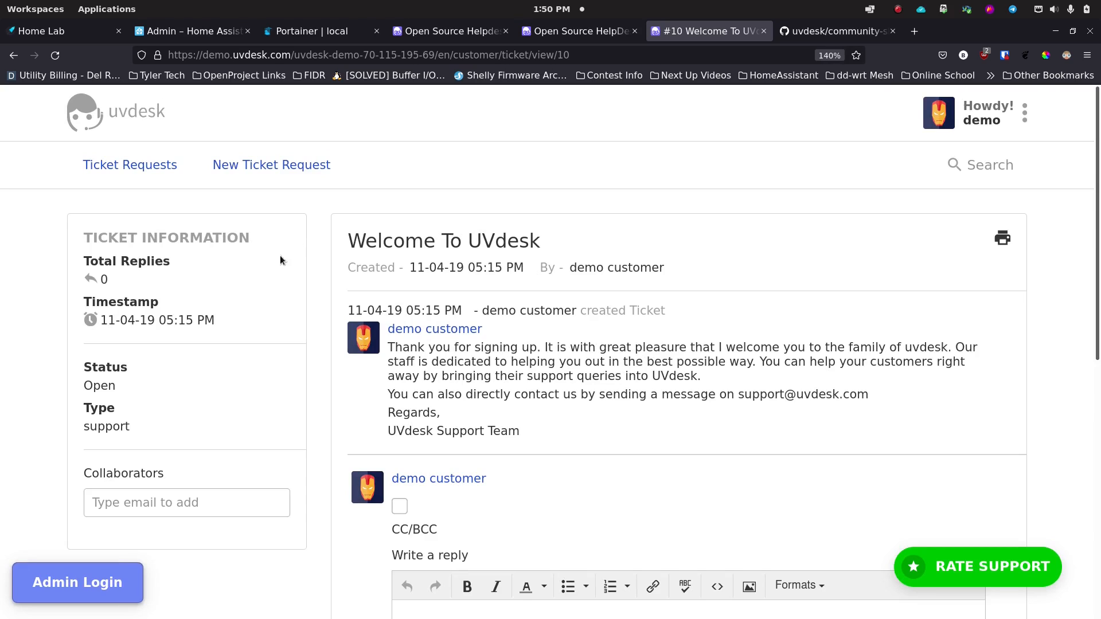
{"action": "scroll", "coordinate": [249, 269], "scroll_direction": "down", "scroll_amount": 3}
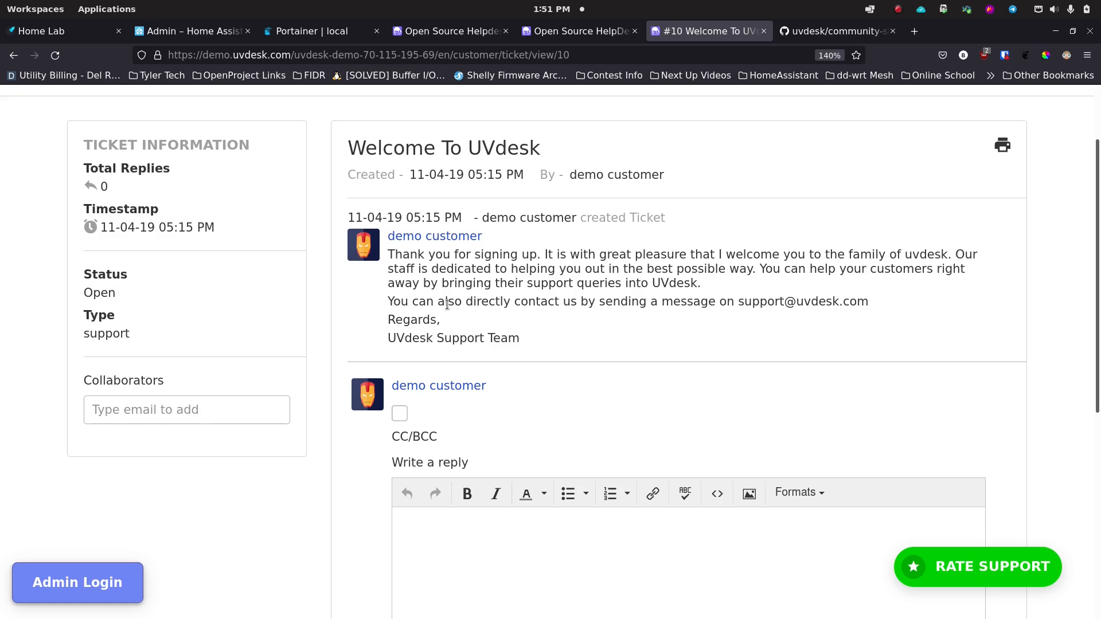
{"action": "scroll", "coordinate": [399, 298], "scroll_direction": "down", "scroll_amount": 3}
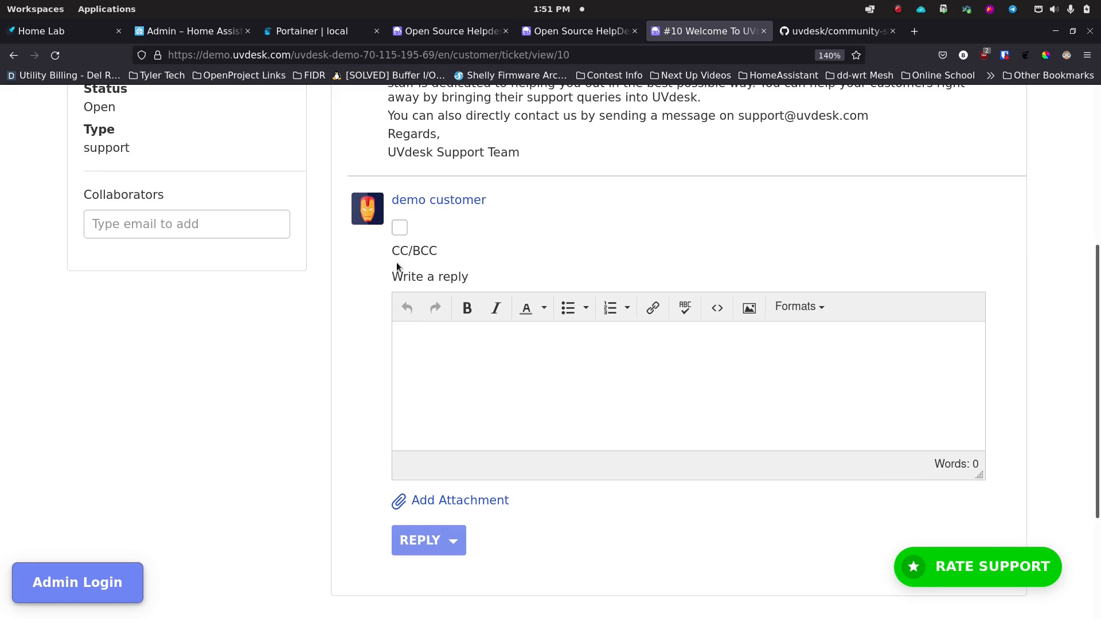
{"action": "left_click", "coordinate": [399, 228]}
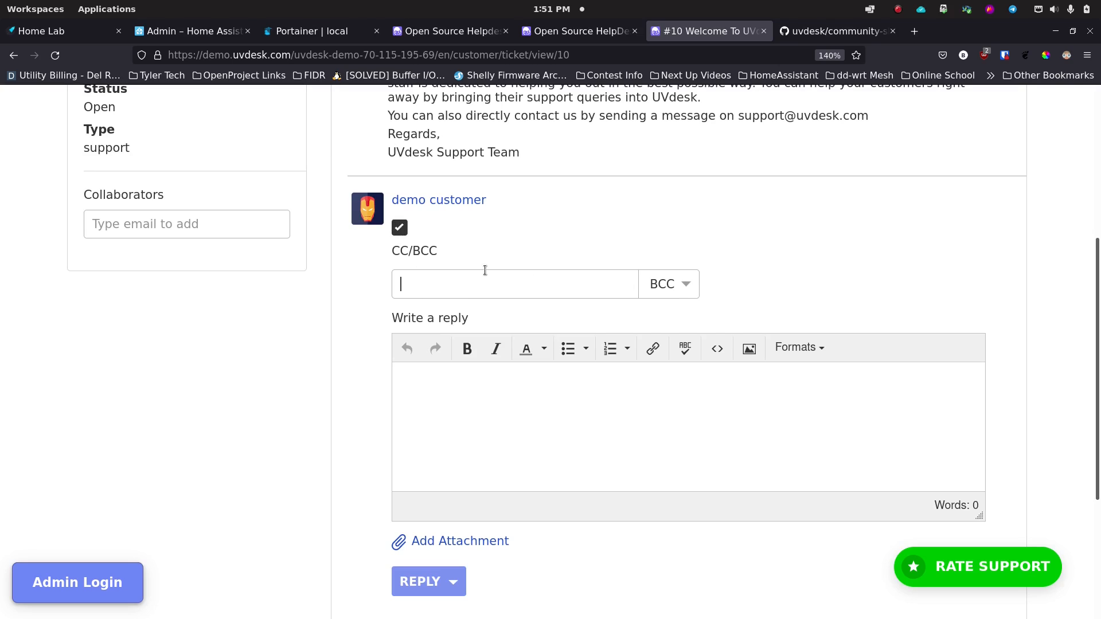
{"action": "left_click", "coordinate": [400, 228]}
{"action": "left_click", "coordinate": [434, 347]}
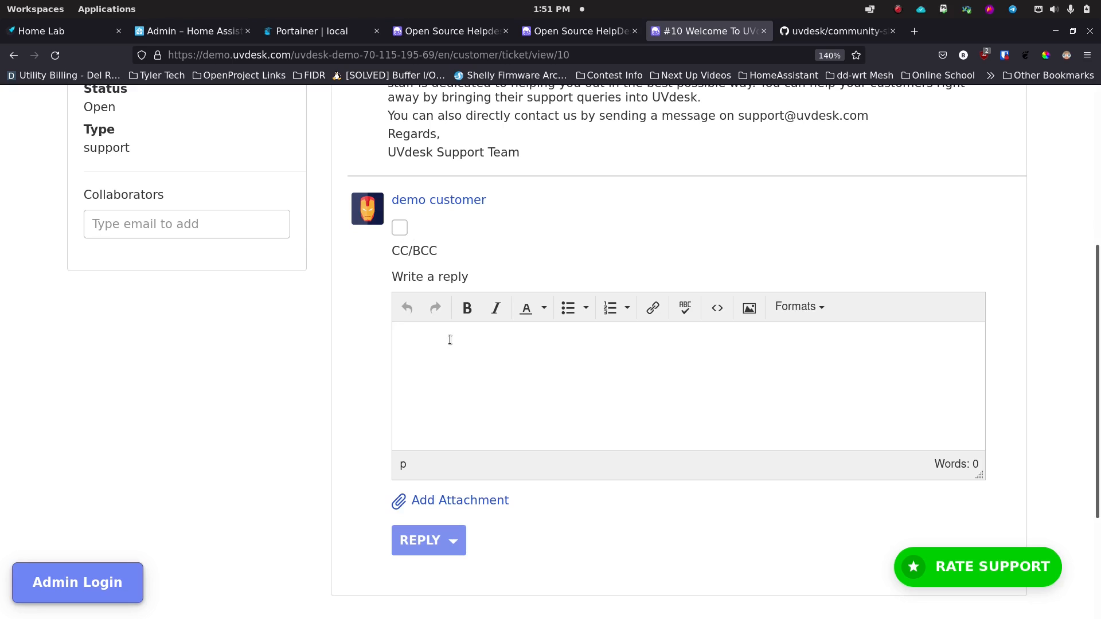
{"action": "type", "text": "We've been looking into this issue"}
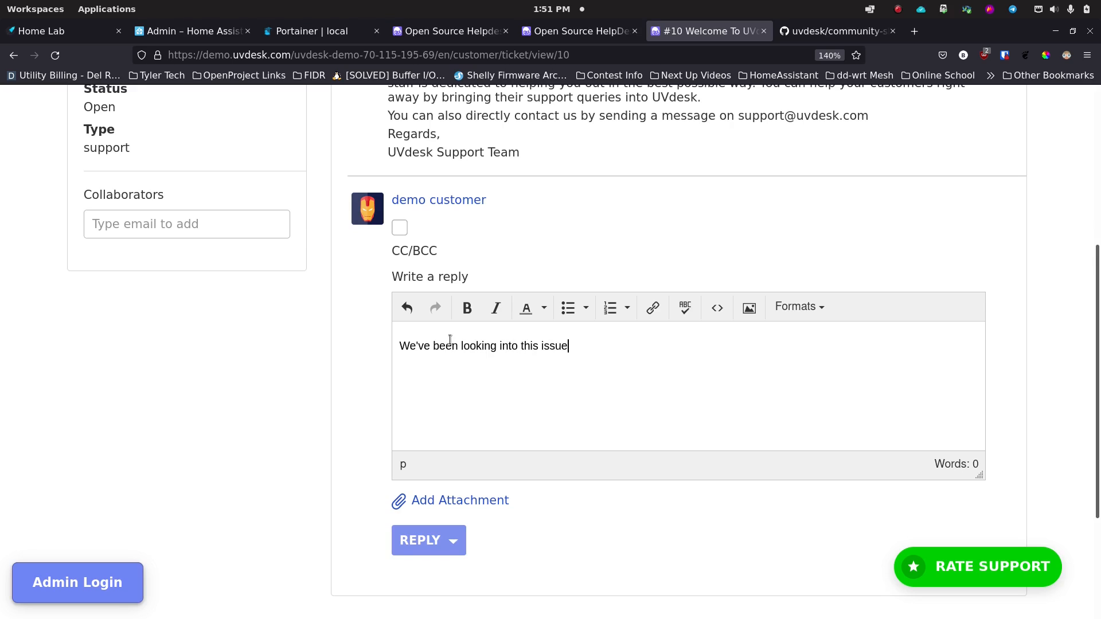
{"action": "type", "text": ", and it appears to be a bug. We "}
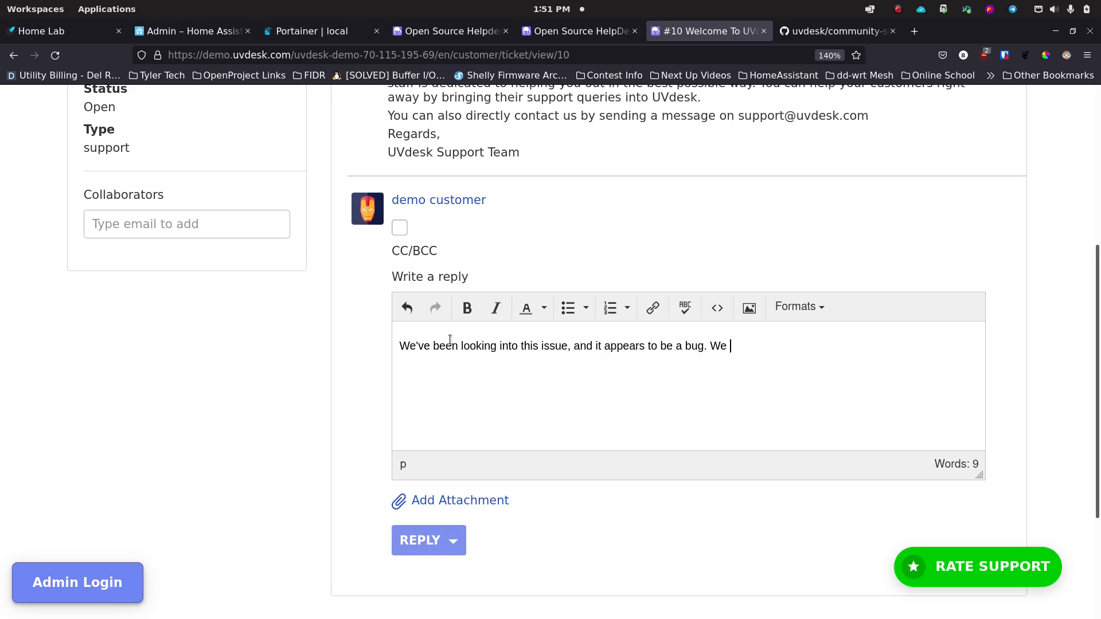
{"action": "type", "text": "expect a fix no later t"}
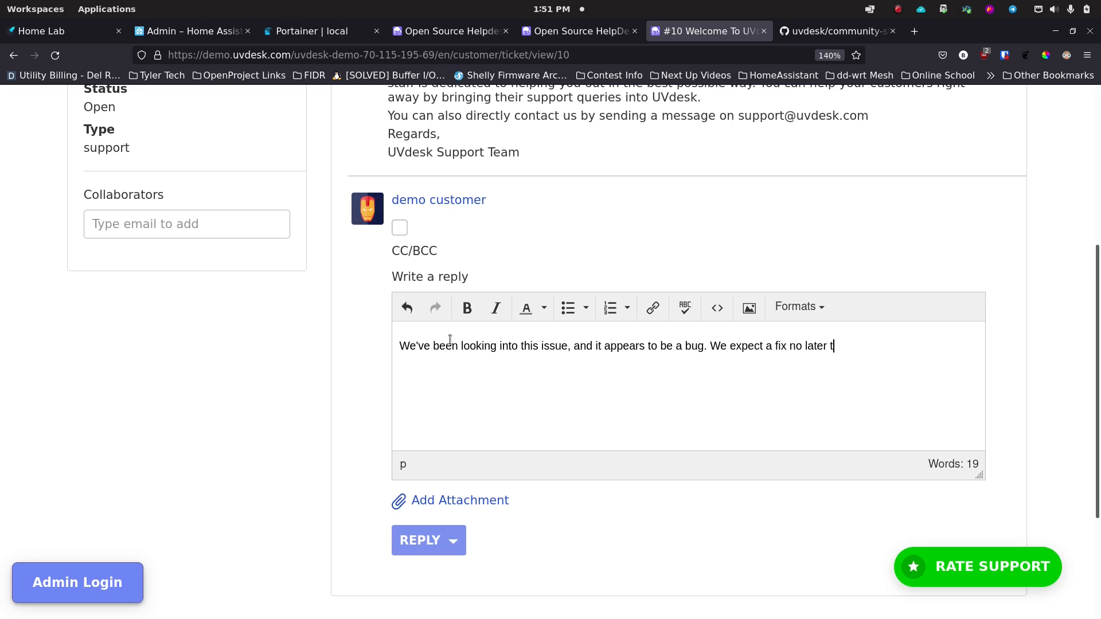
{"action": "type", "text": "han next week."}
{"action": "left_click", "coordinate": [454, 542]}
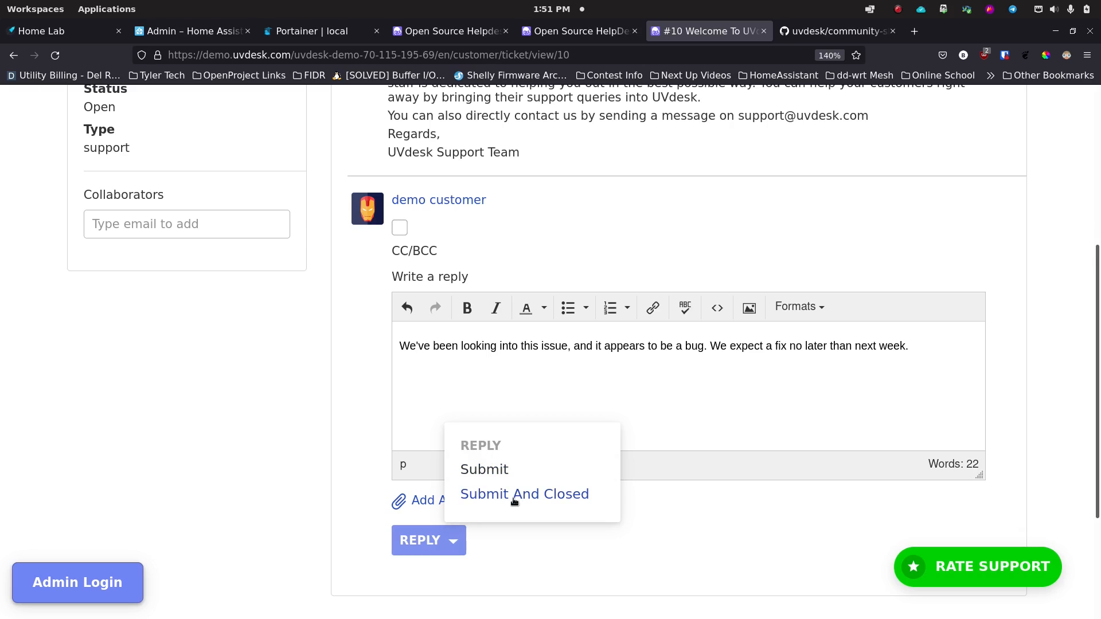
{"action": "left_click", "coordinate": [427, 542]}
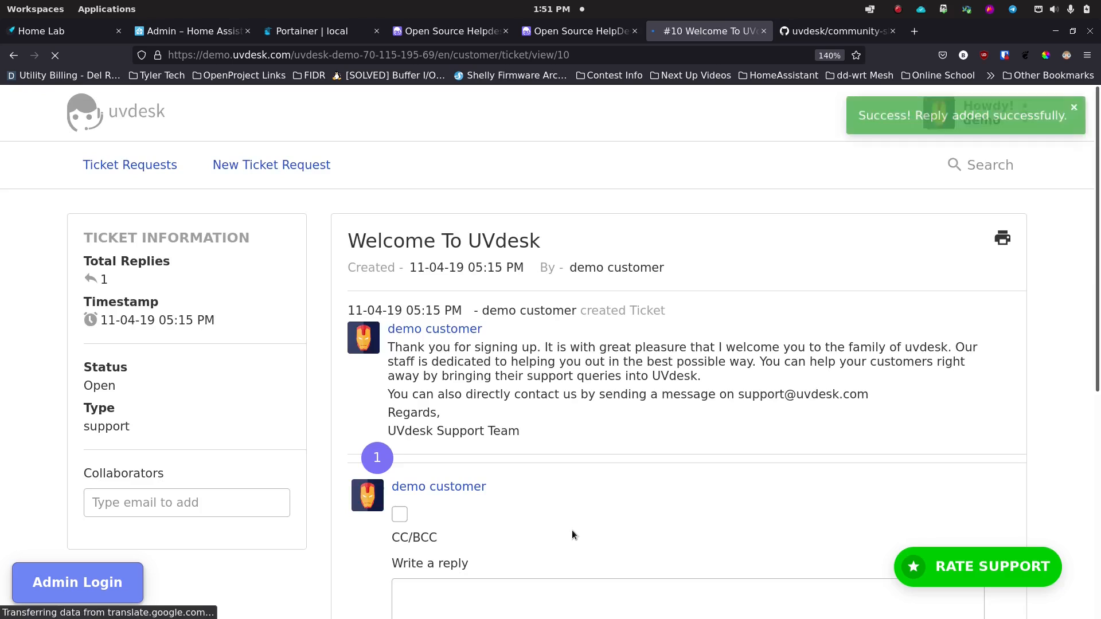
Step: Draft the reply 'Hey, got some video of the issue, and I'm attaching it.'
{"action": "scroll", "coordinate": [466, 435], "scroll_direction": "down", "scroll_amount": 3}
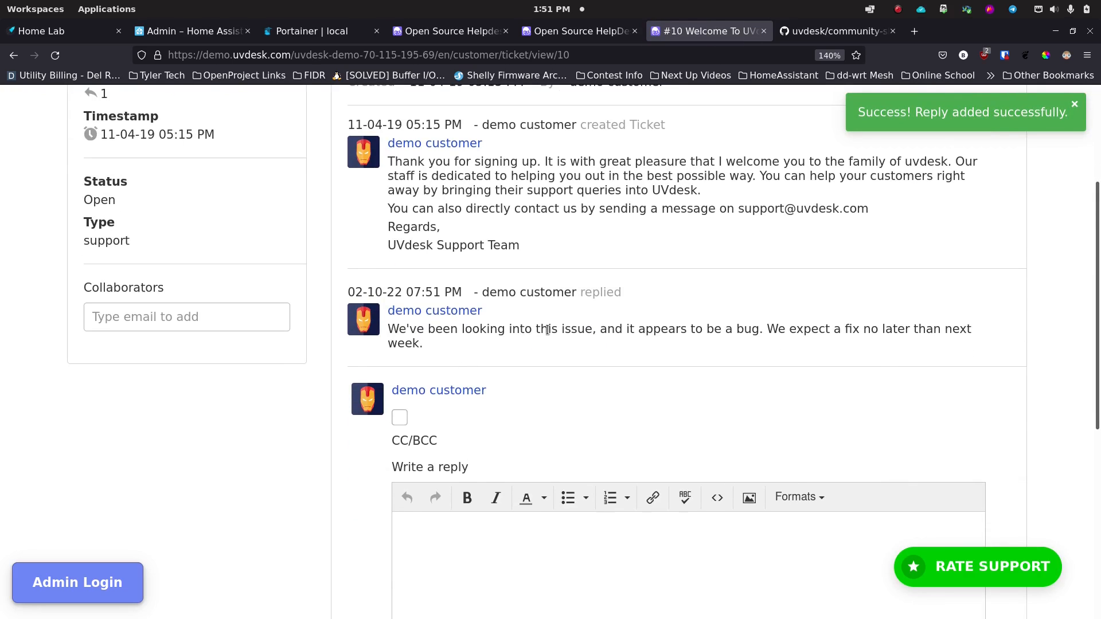
{"action": "scroll", "coordinate": [548, 330], "scroll_direction": "down", "scroll_amount": 3}
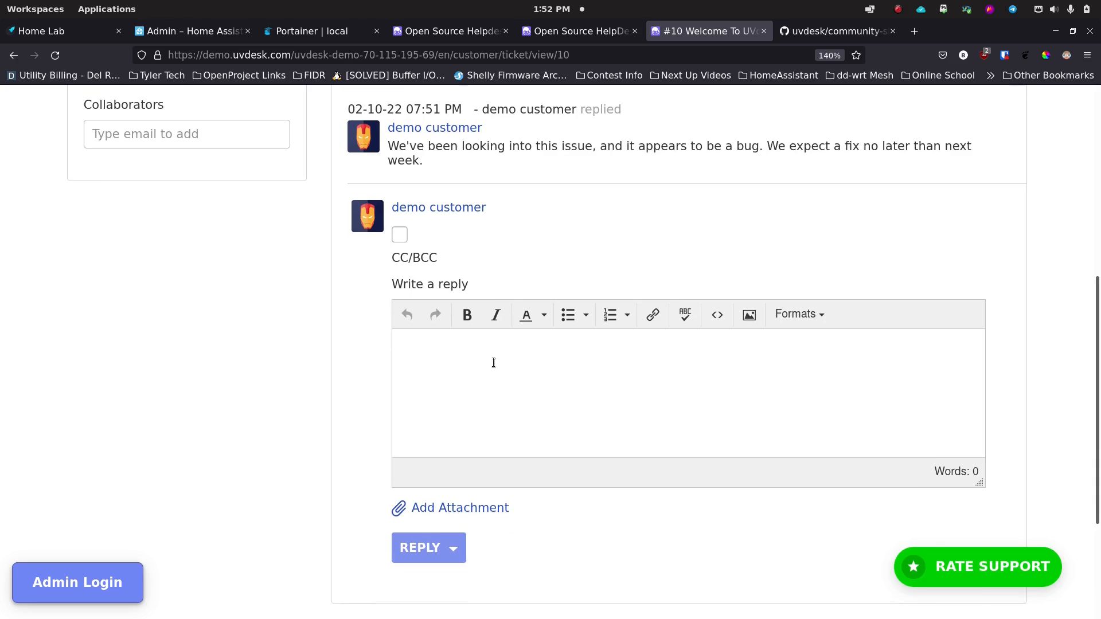
{"action": "scroll", "coordinate": [494, 364], "scroll_direction": "up", "scroll_amount": 3}
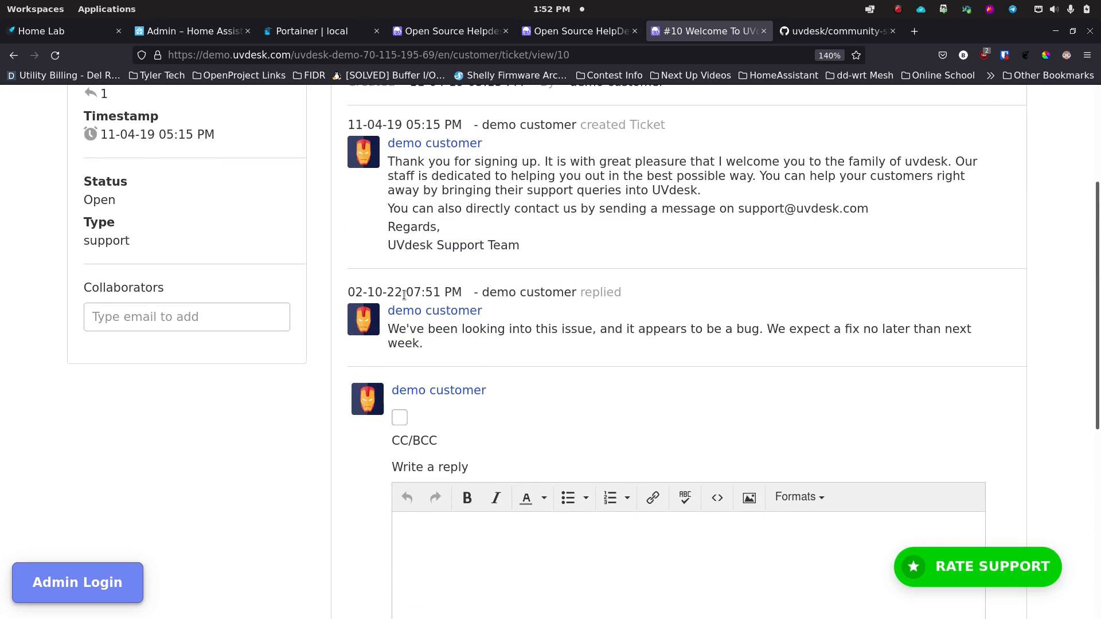
{"action": "scroll", "coordinate": [453, 368], "scroll_direction": "down", "scroll_amount": 3}
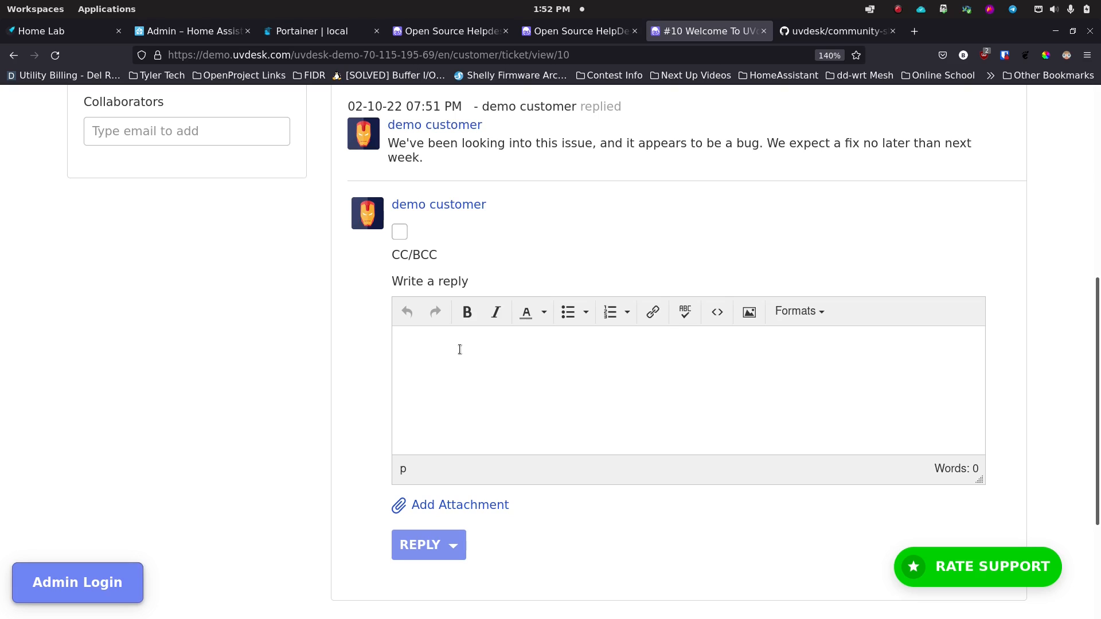
{"action": "type", "text": "Hey, got some video of the issue, "}
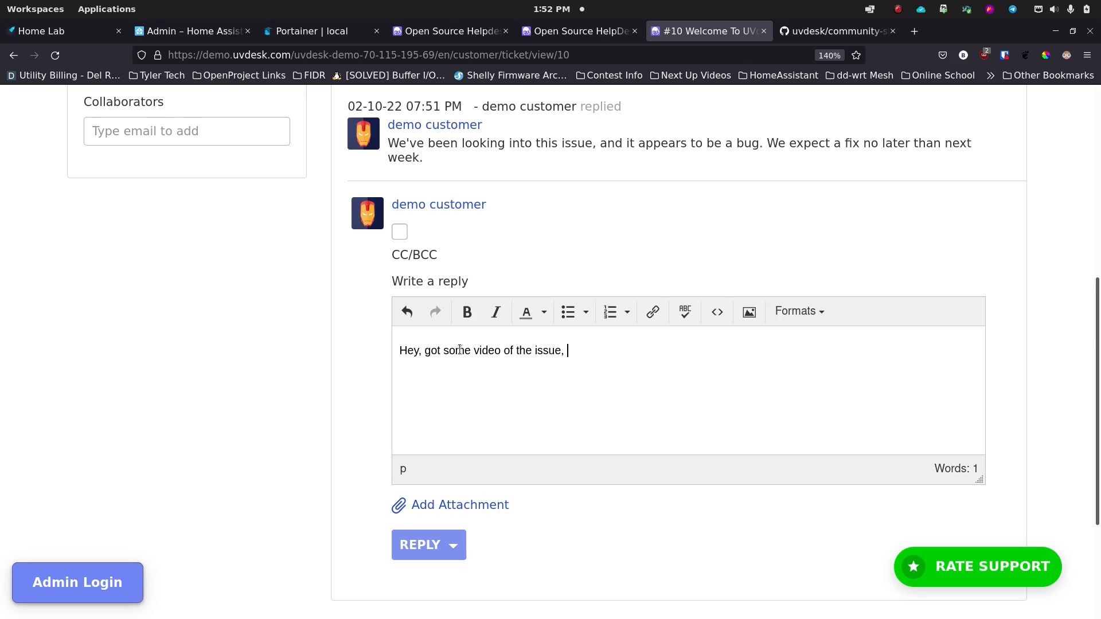
{"action": "type", "text": "and I'm attaching it."}
Step: Attach the .desktop file to the reply, then remove the attachment again
{"action": "left_click", "coordinate": [439, 508]}
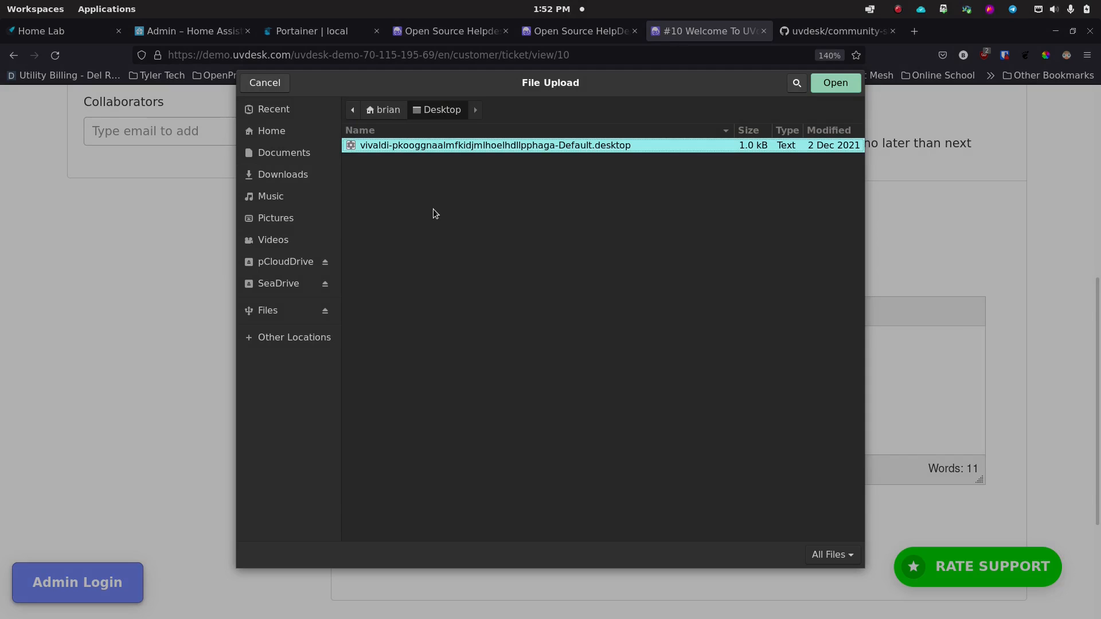
{"action": "left_click", "coordinate": [834, 83]}
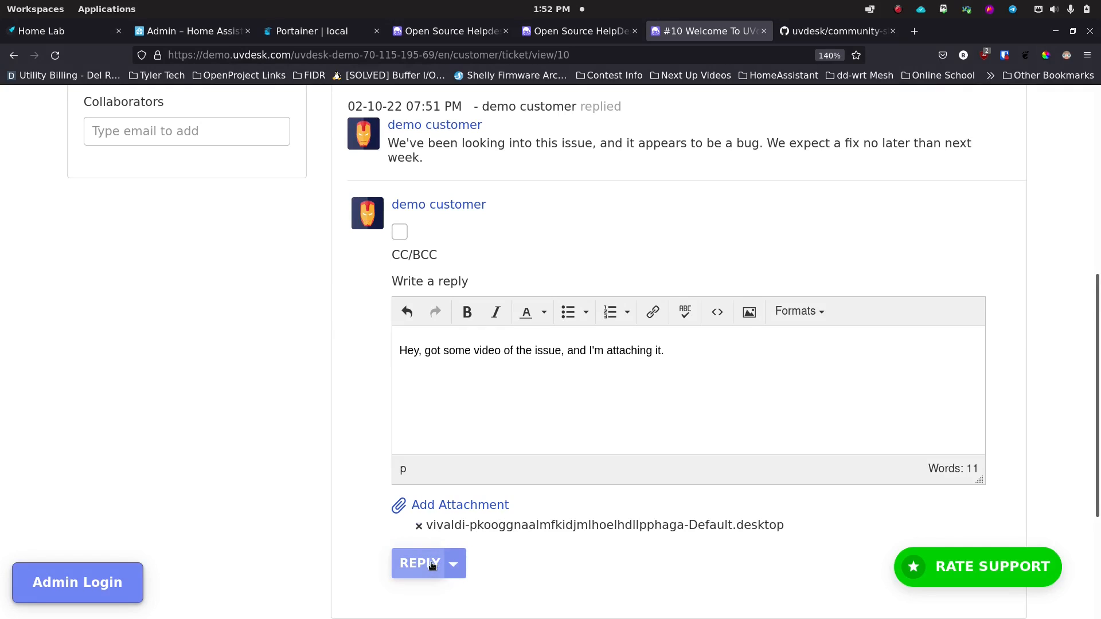
{"action": "left_click", "coordinate": [419, 526]}
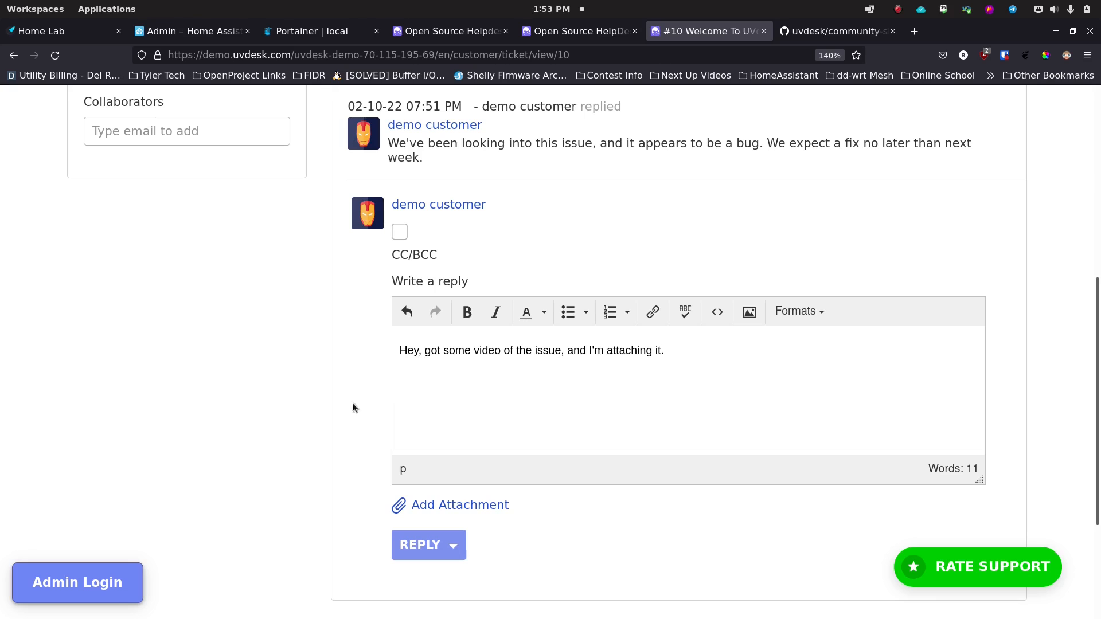
Step: Sign in to the agent support center, declining the browser's offers to save the login
{"action": "left_click", "coordinate": [95, 583]}
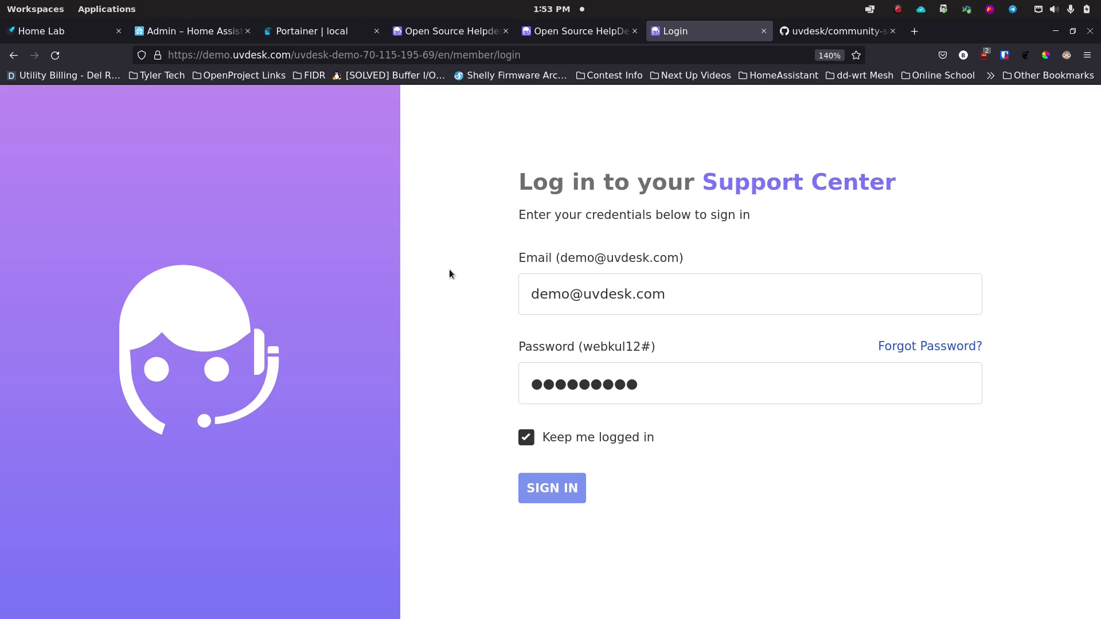
{"action": "left_click", "coordinate": [555, 491]}
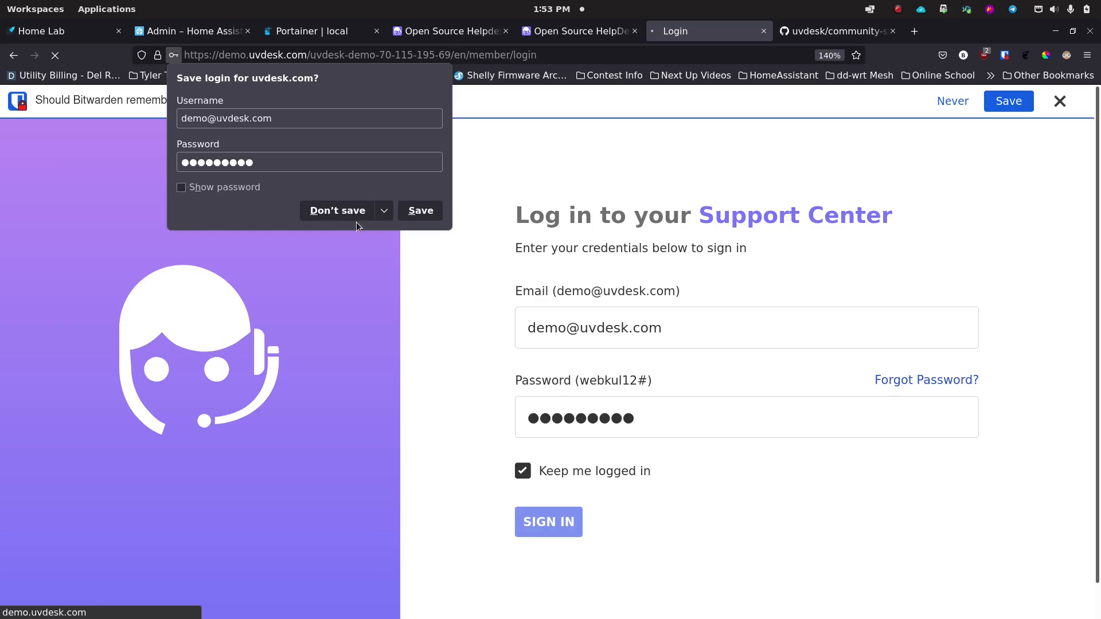
{"action": "left_click", "coordinate": [355, 216]}
{"action": "left_click", "coordinate": [1059, 102]}
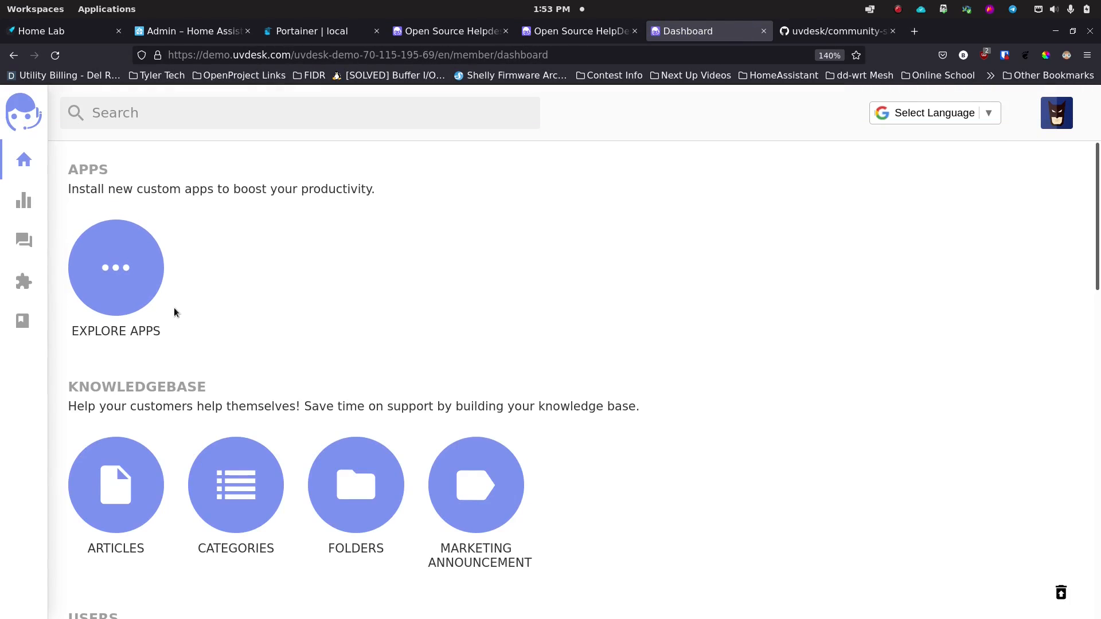
Step: Scroll the agent dashboard down to Settings and open Branding
{"action": "scroll", "coordinate": [191, 309], "scroll_direction": "down", "scroll_amount": 6}
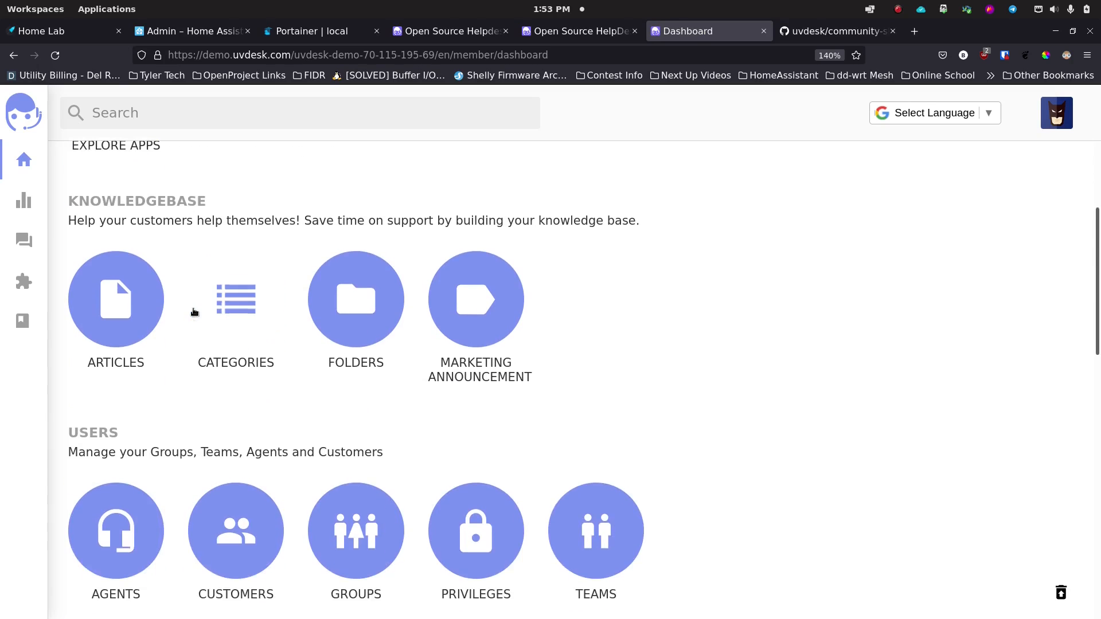
{"action": "scroll", "coordinate": [193, 344], "scroll_direction": "down", "scroll_amount": 8}
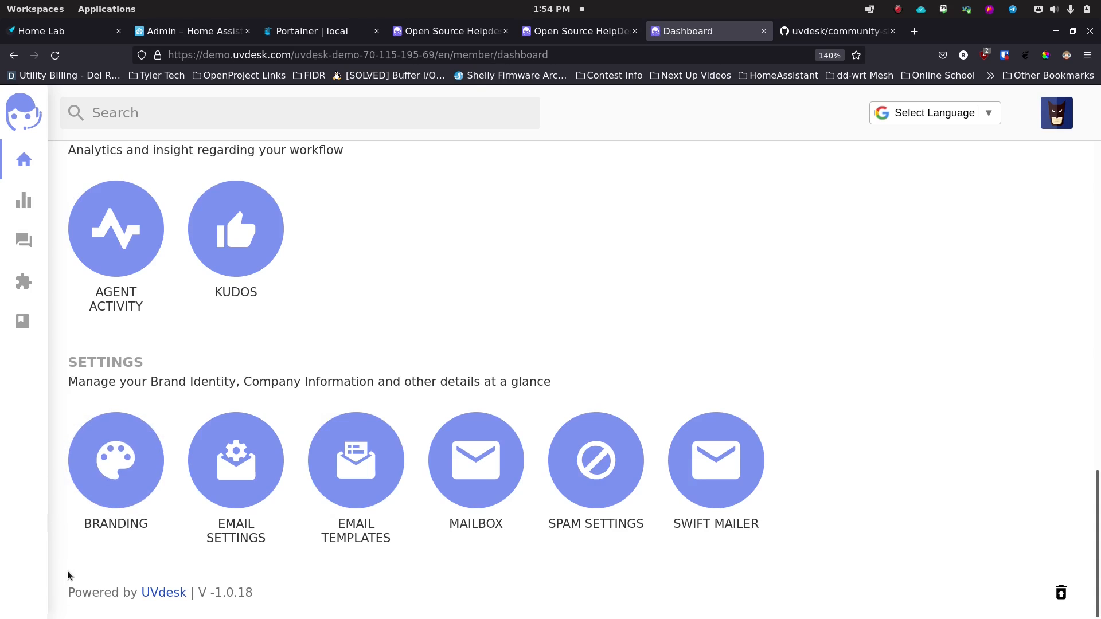
{"action": "left_click", "coordinate": [120, 470]}
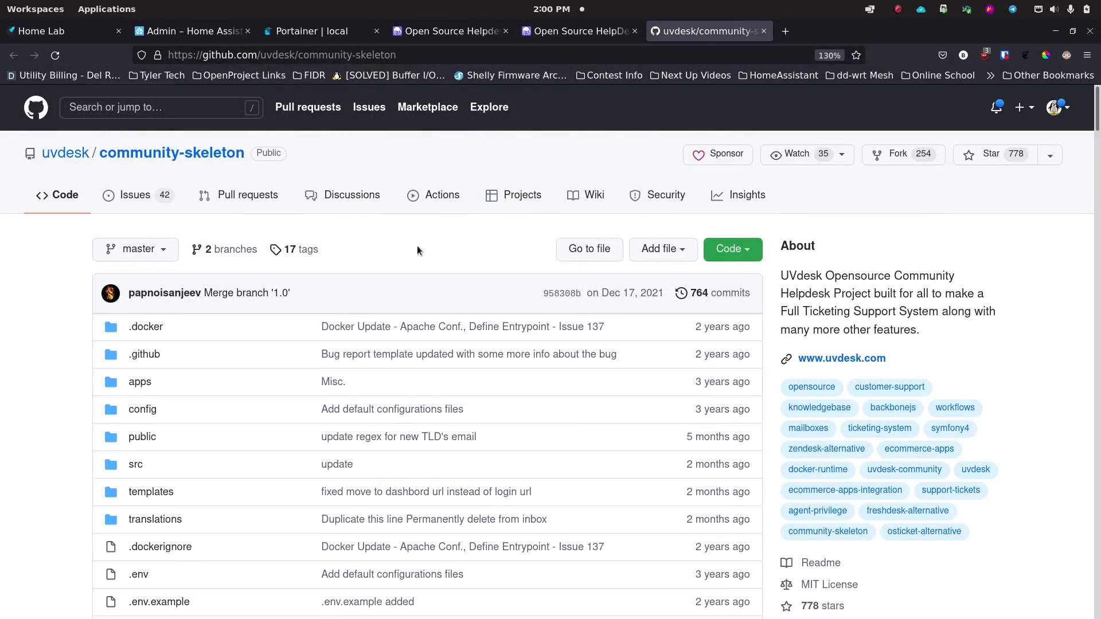
Step: Zoom the community-skeleton README to 170% and read down to its Docker Runtime section
{"action": "key", "text": "ctrl+plus"}
{"action": "key", "text": "ctrl+plus"}
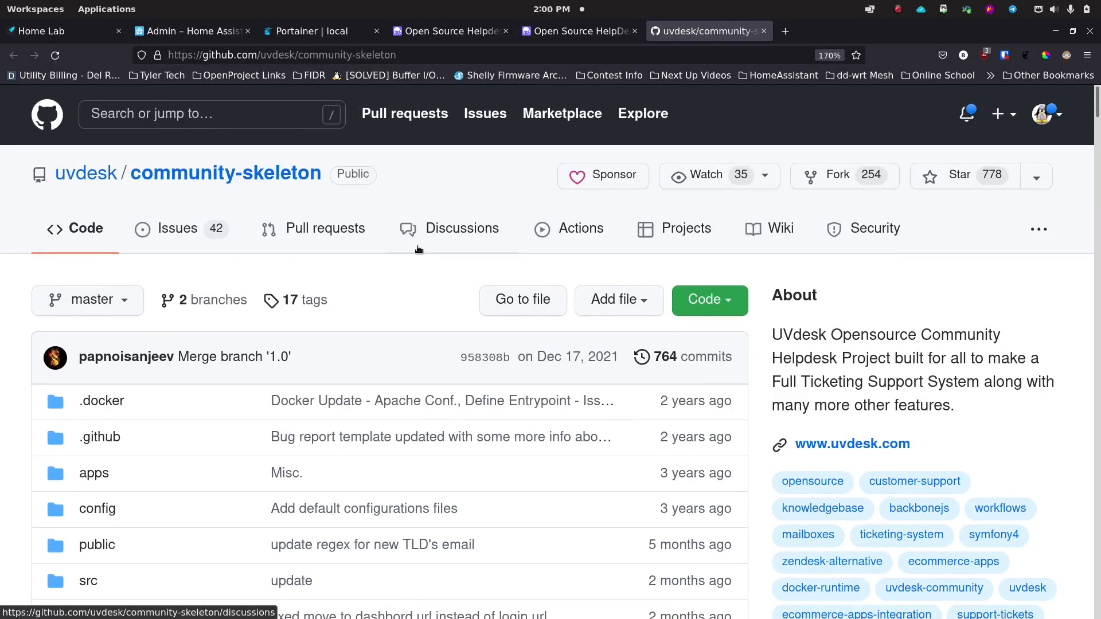
{"action": "scroll", "coordinate": [419, 249], "scroll_direction": "down", "scroll_amount": 12}
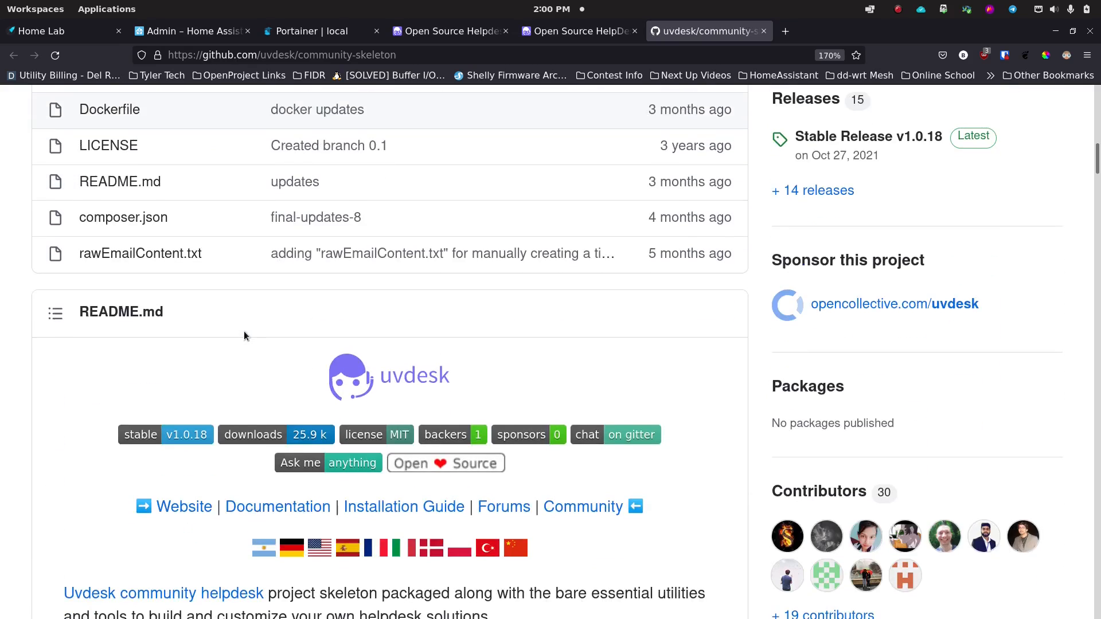
{"action": "scroll", "coordinate": [244, 333], "scroll_direction": "down", "scroll_amount": 10}
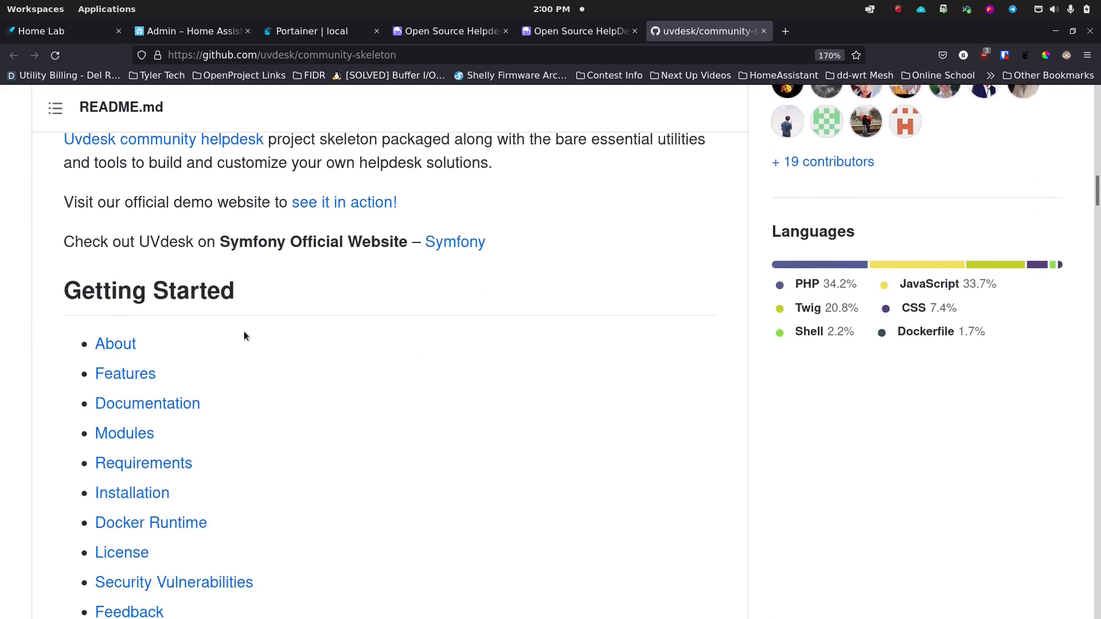
{"action": "scroll", "coordinate": [244, 335], "scroll_direction": "down", "scroll_amount": 2}
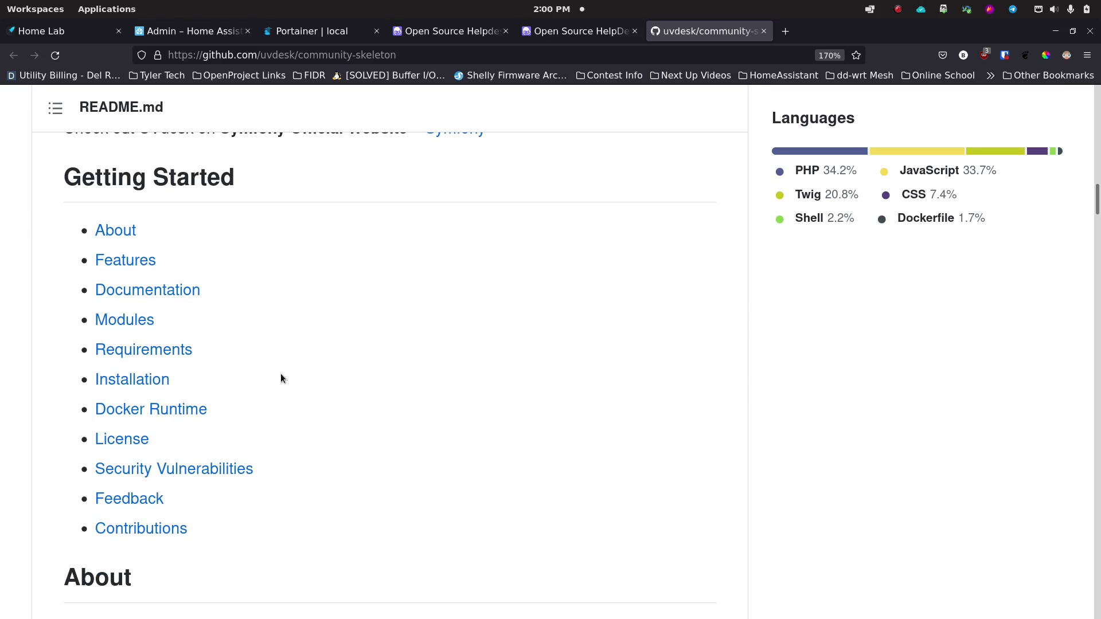
{"action": "scroll", "coordinate": [281, 377], "scroll_direction": "down", "scroll_amount": 4}
{"action": "scroll", "coordinate": [281, 378], "scroll_direction": "down", "scroll_amount": 15}
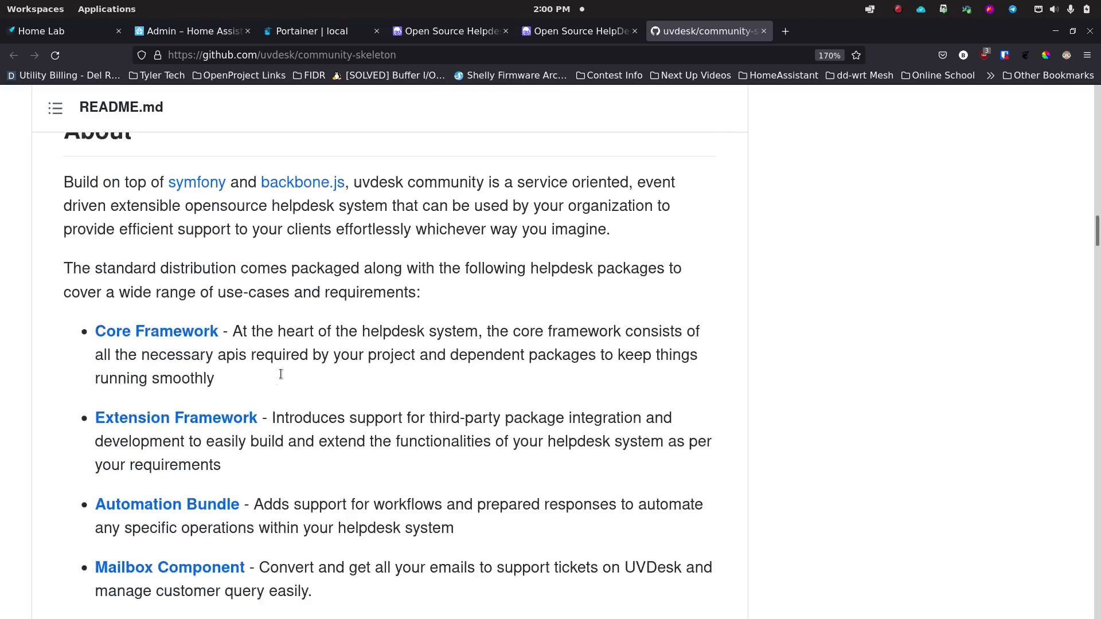
{"action": "scroll", "coordinate": [281, 378], "scroll_direction": "down", "scroll_amount": 15}
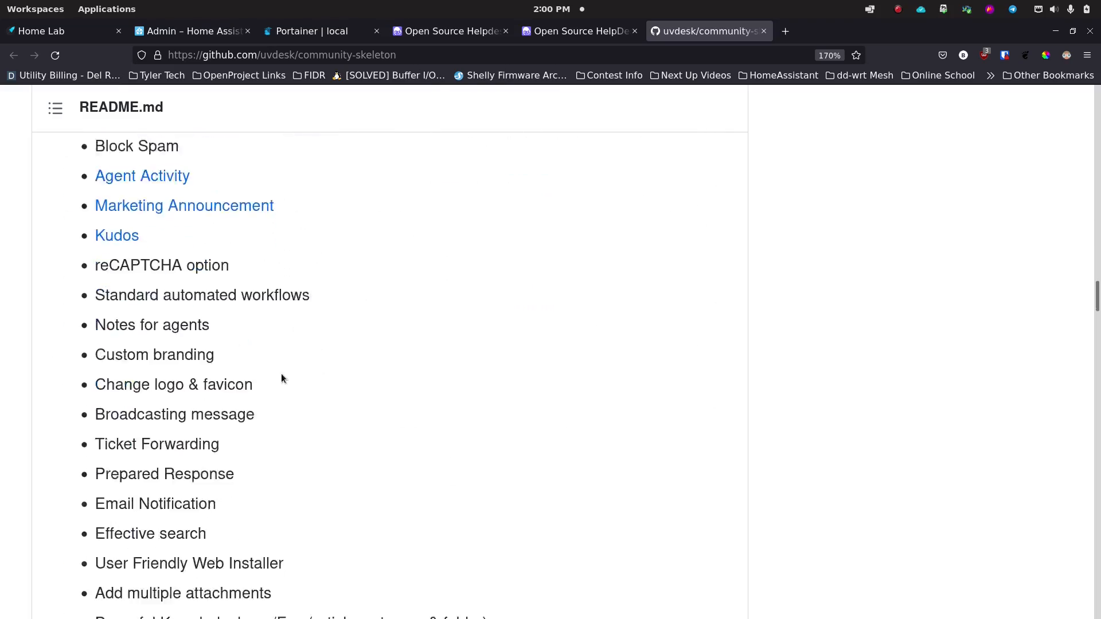
{"action": "scroll", "coordinate": [281, 377], "scroll_direction": "down", "scroll_amount": 5}
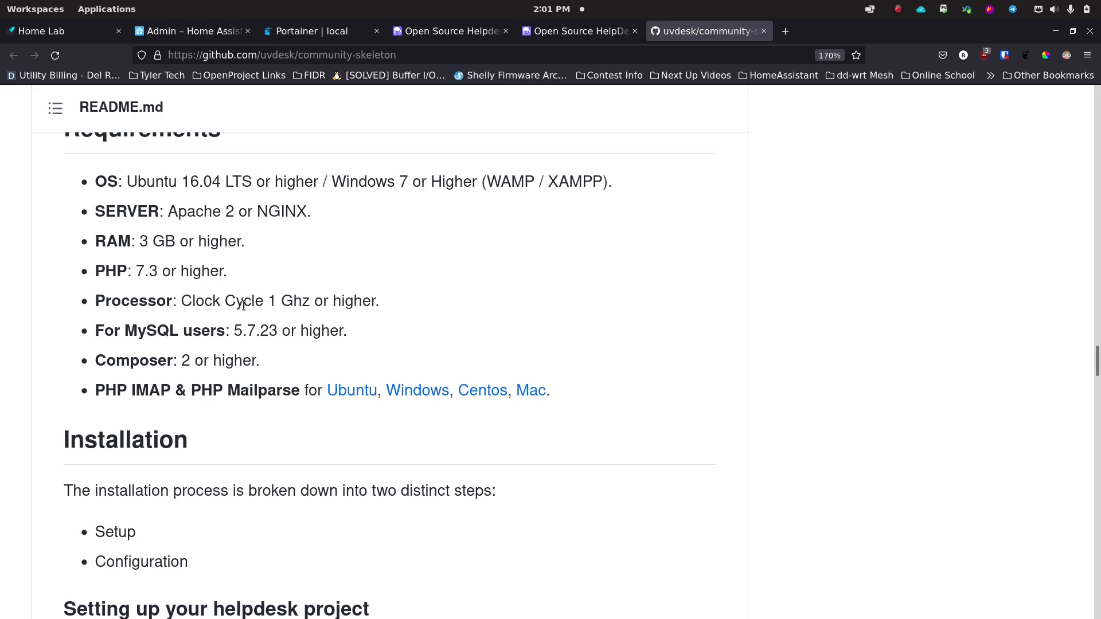
{"action": "scroll", "coordinate": [298, 298], "scroll_direction": "down", "scroll_amount": 2}
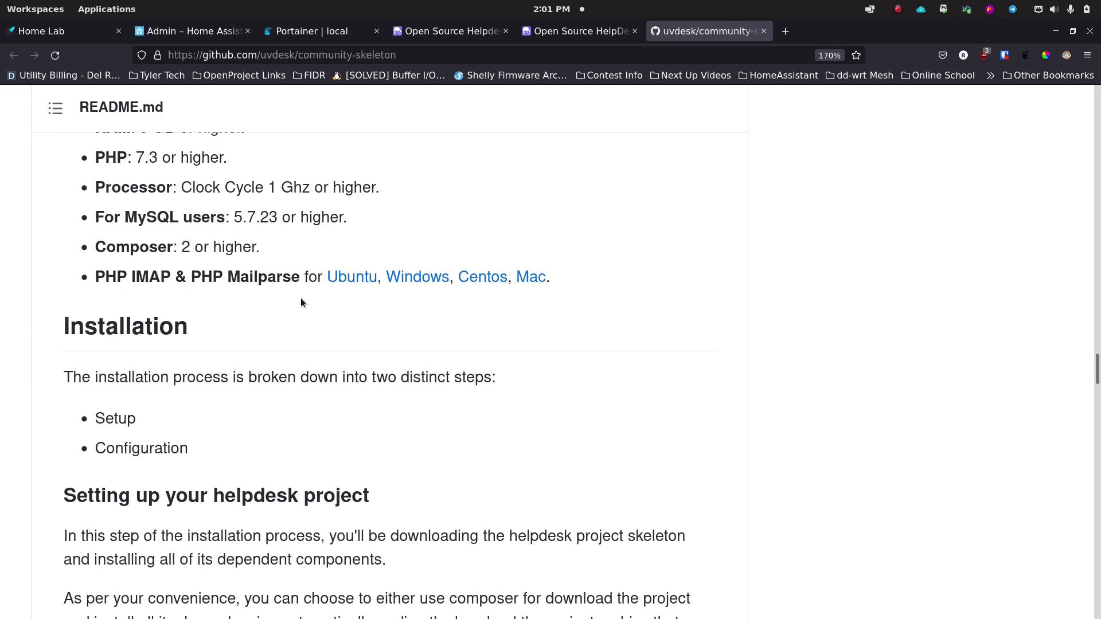
{"action": "scroll", "coordinate": [300, 298], "scroll_direction": "down", "scroll_amount": 2}
{"action": "scroll", "coordinate": [300, 302], "scroll_direction": "down", "scroll_amount": 2}
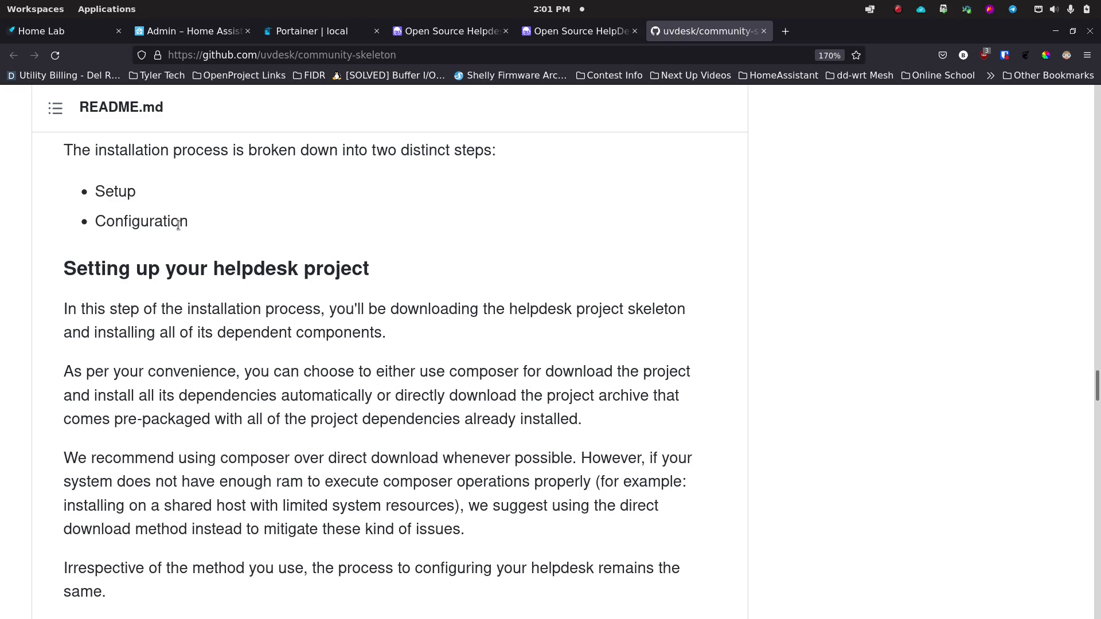
{"action": "scroll", "coordinate": [65, 288], "scroll_direction": "down", "scroll_amount": 2}
{"action": "scroll", "coordinate": [65, 288], "scroll_direction": "down", "scroll_amount": 8}
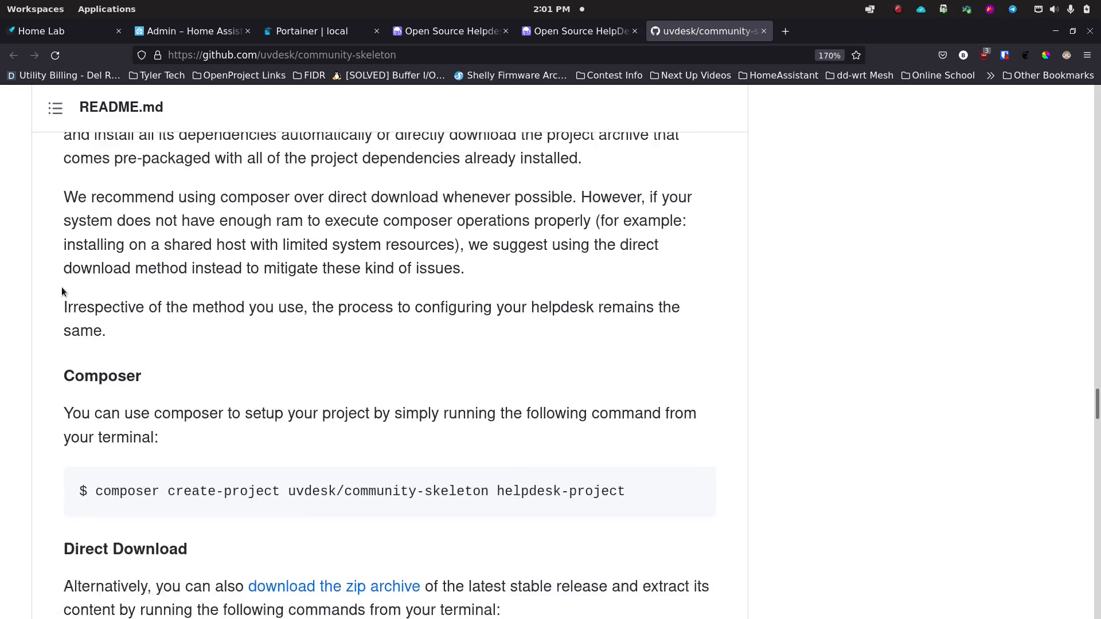
{"action": "scroll", "coordinate": [62, 292], "scroll_direction": "down", "scroll_amount": 2}
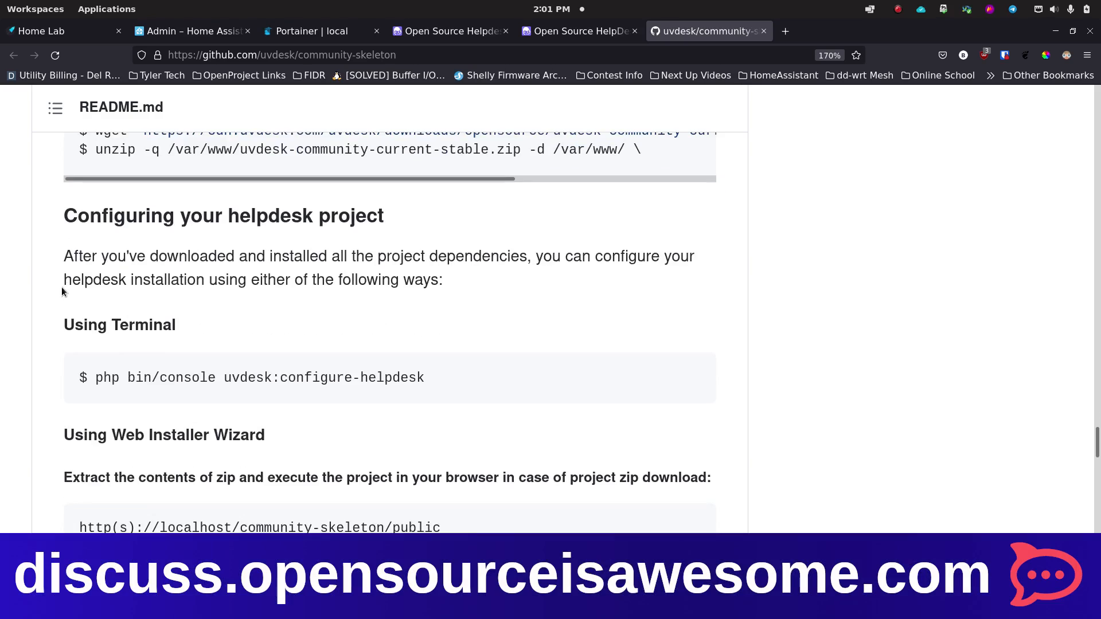
{"action": "scroll", "coordinate": [62, 291], "scroll_direction": "down", "scroll_amount": 4}
{"action": "scroll", "coordinate": [62, 290], "scroll_direction": "down", "scroll_amount": 12}
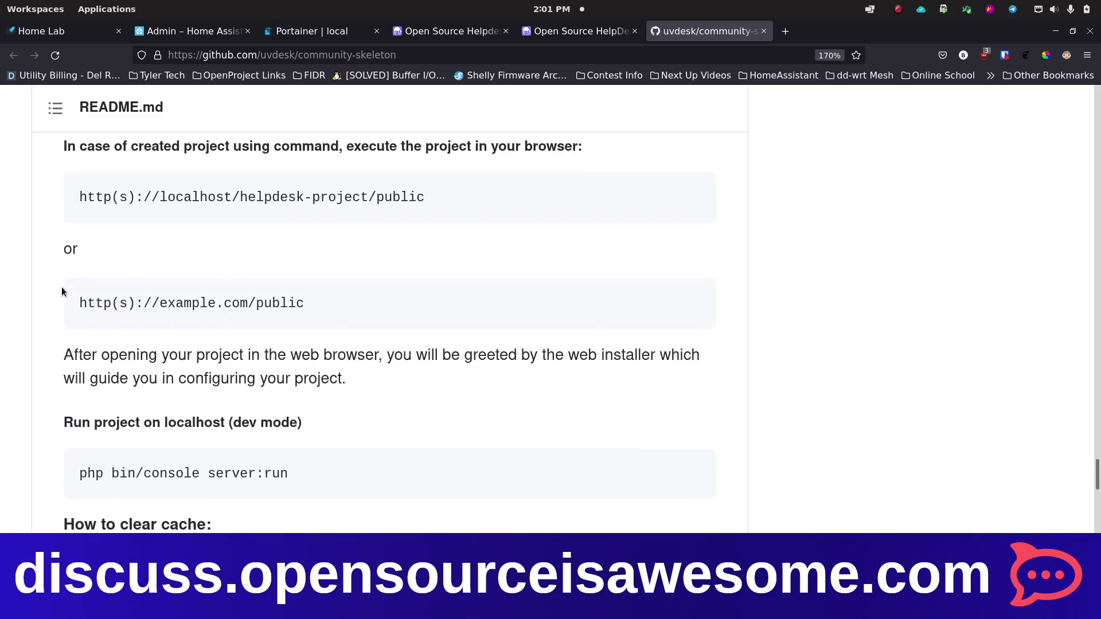
{"action": "scroll", "coordinate": [62, 291], "scroll_direction": "down", "scroll_amount": 6}
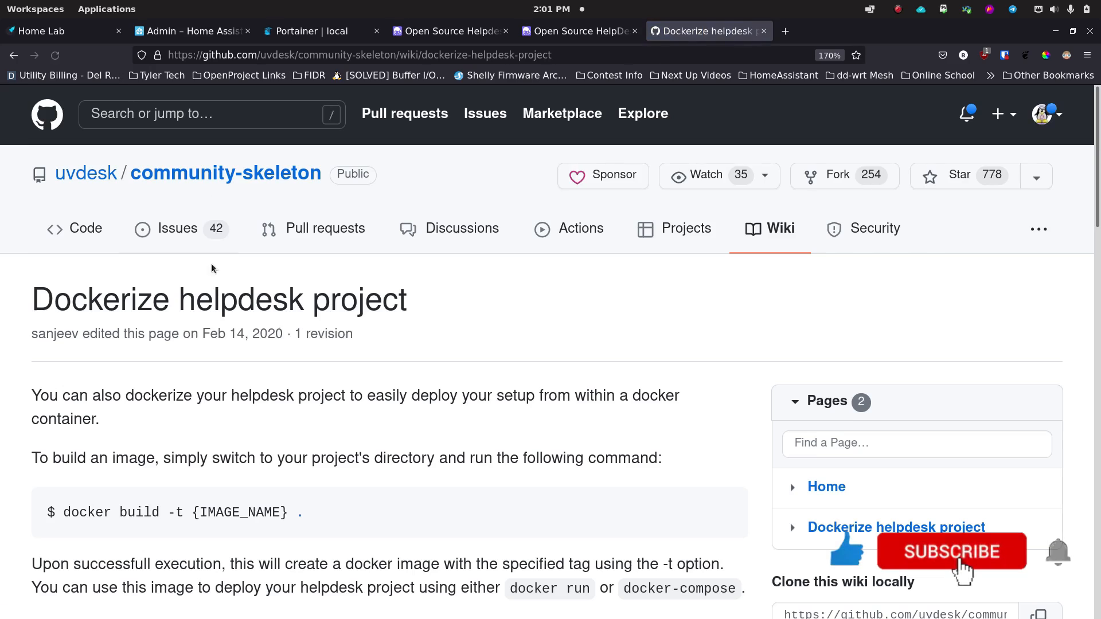
Step: Scroll through the Dockerize wiki's docker build, run and docker-compose instructions, then back up
{"action": "scroll", "coordinate": [150, 336], "scroll_direction": "down", "scroll_amount": 4}
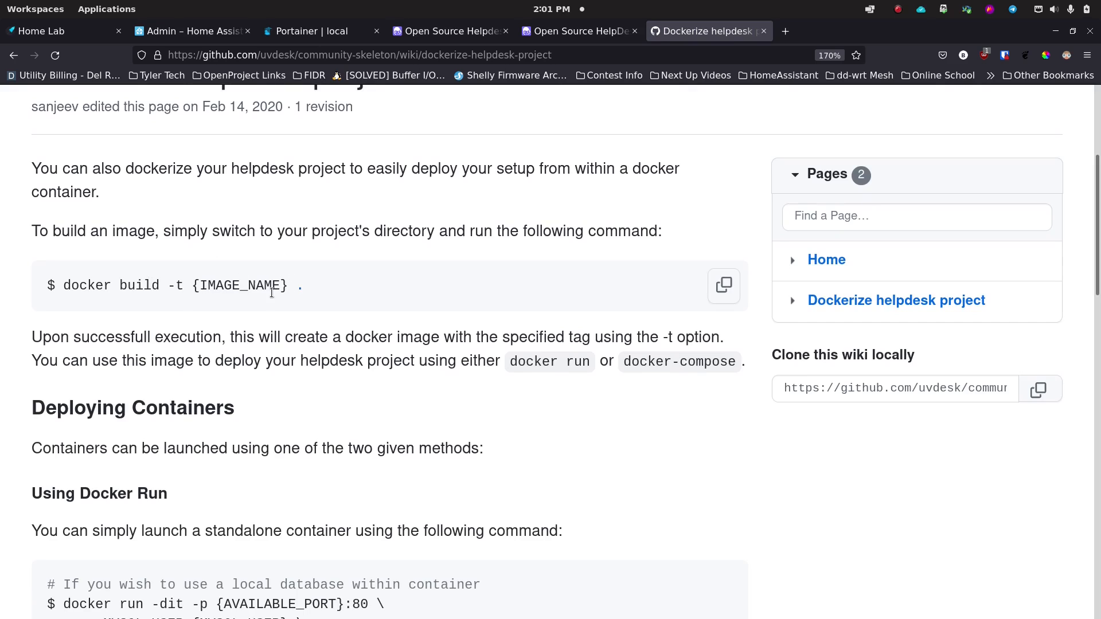
{"action": "scroll", "coordinate": [163, 338], "scroll_direction": "down", "scroll_amount": 6}
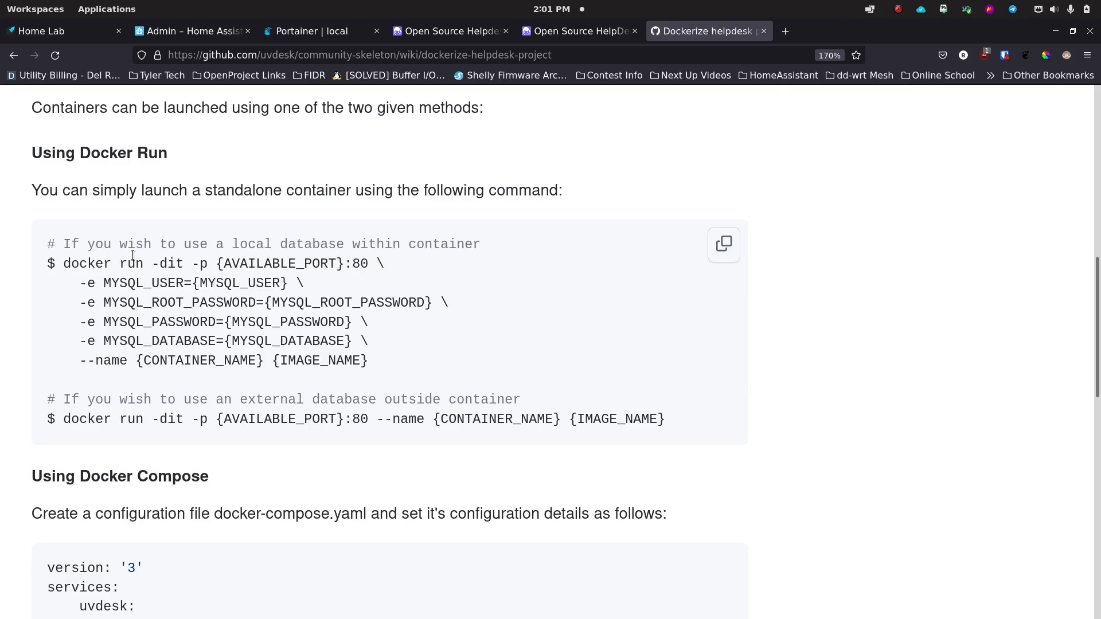
{"action": "scroll", "coordinate": [185, 356], "scroll_direction": "down", "scroll_amount": 5}
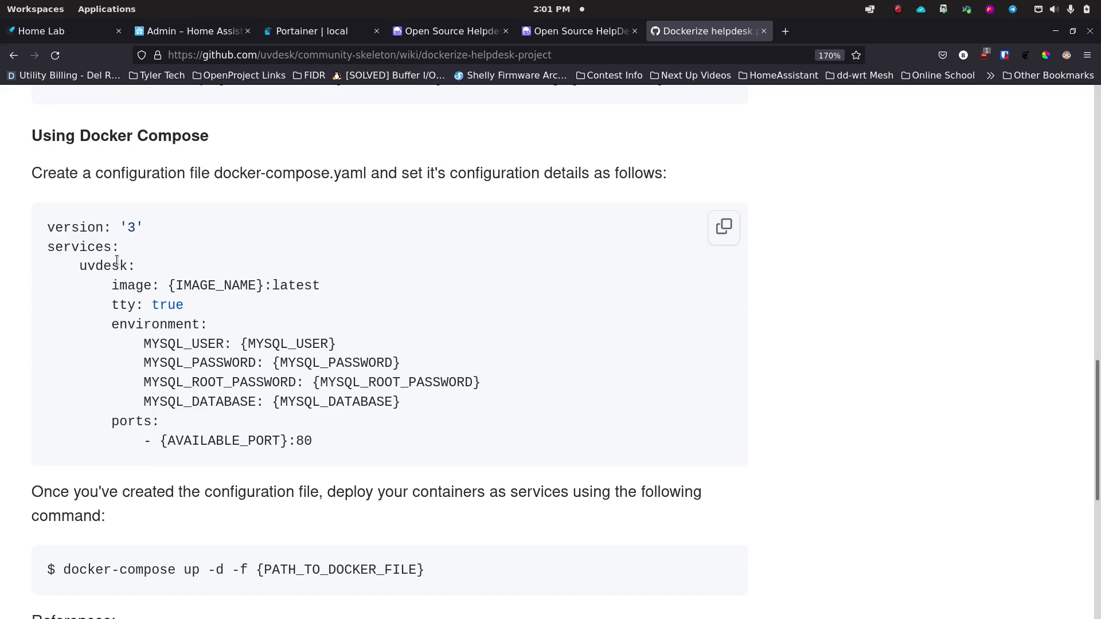
{"action": "scroll", "coordinate": [175, 256], "scroll_direction": "up", "scroll_amount": 3}
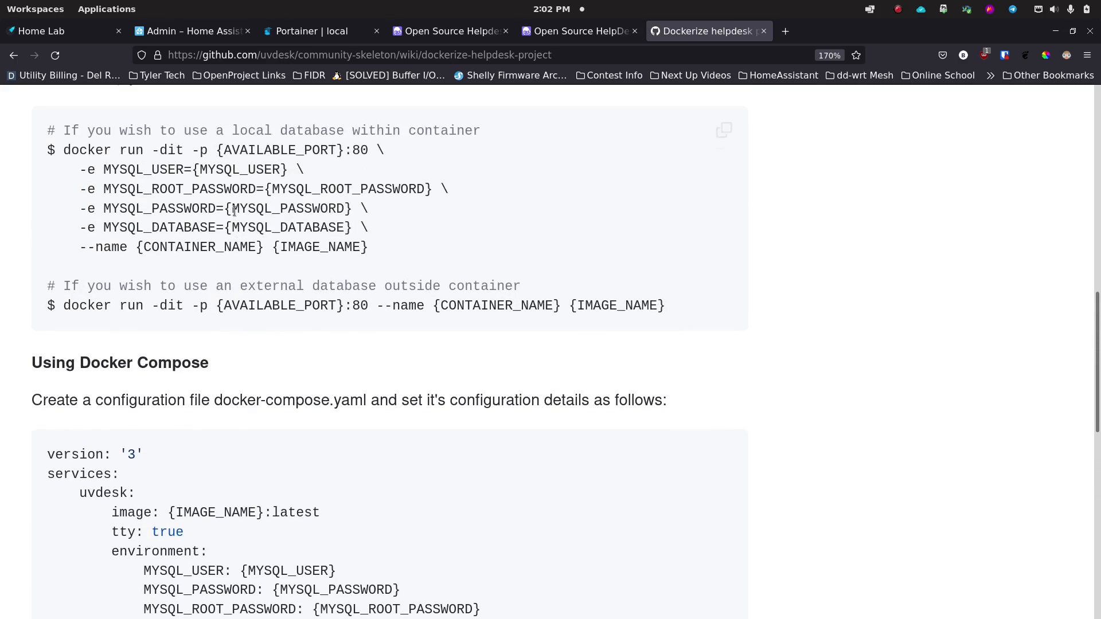
{"action": "scroll", "coordinate": [176, 256], "scroll_direction": "down", "scroll_amount": 3}
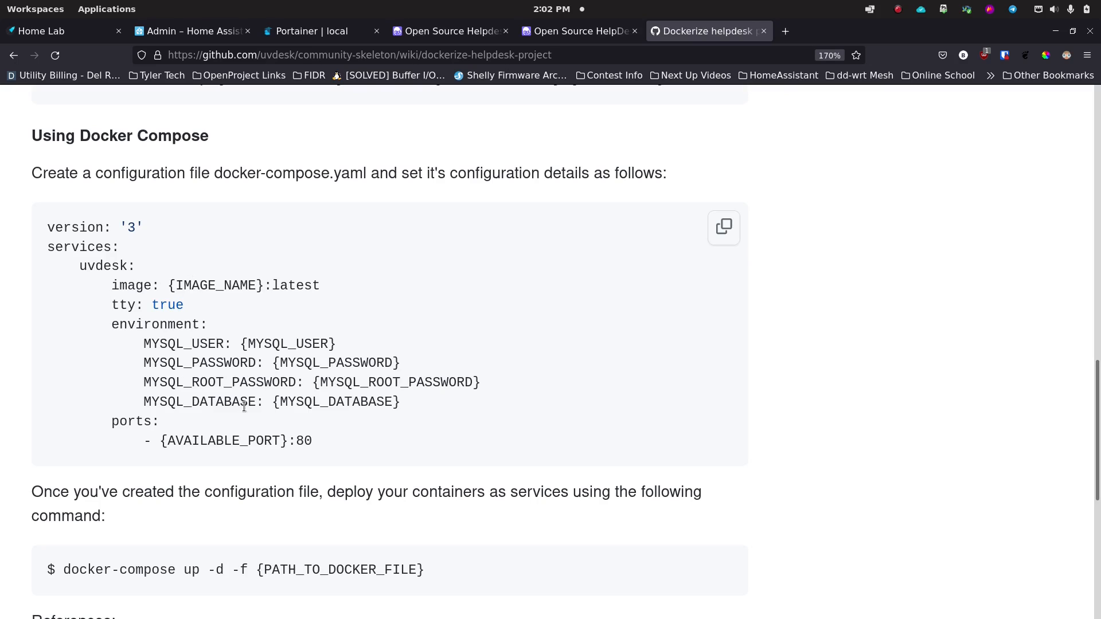
{"action": "scroll", "coordinate": [206, 388], "scroll_direction": "down", "scroll_amount": 2}
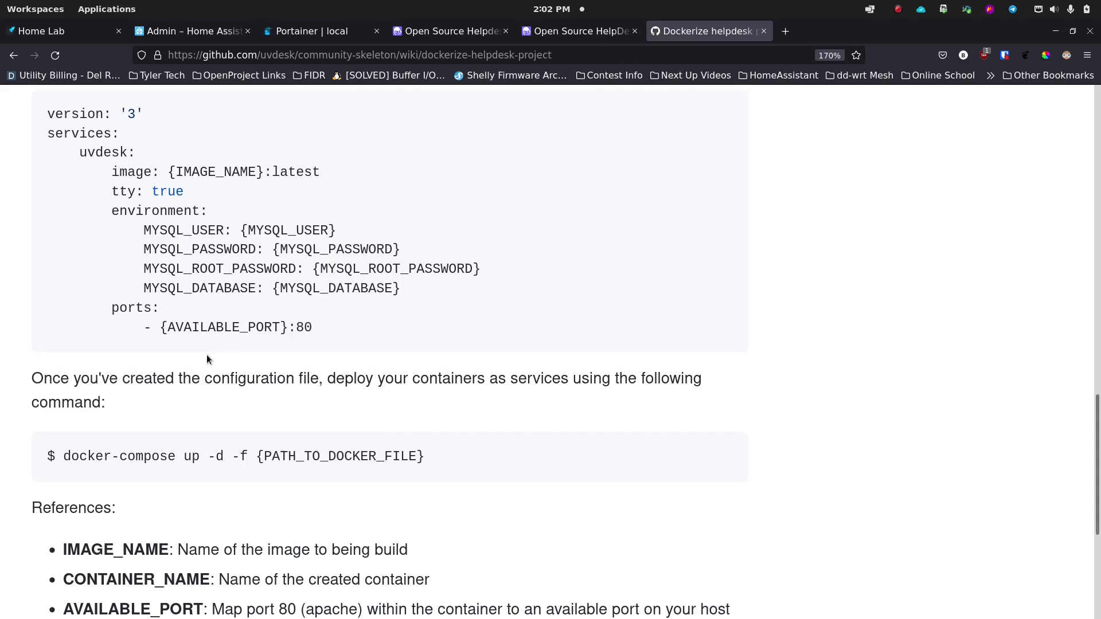
{"action": "scroll", "coordinate": [207, 357], "scroll_direction": "down", "scroll_amount": 2}
{"action": "scroll", "coordinate": [207, 354], "scroll_direction": "down", "scroll_amount": 2}
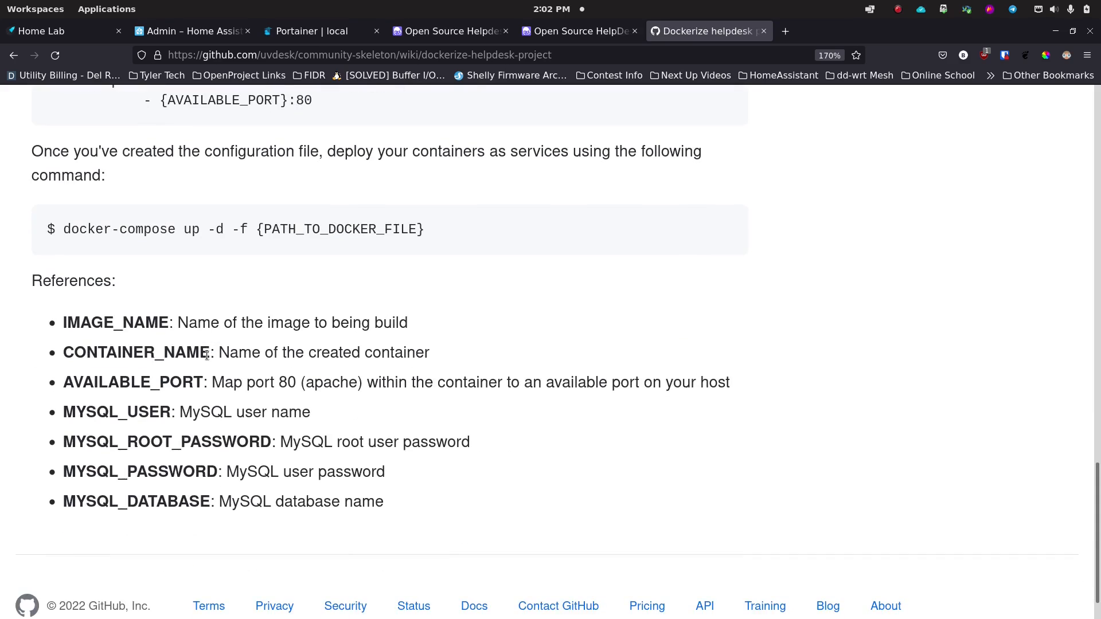
{"action": "scroll", "coordinate": [207, 355], "scroll_direction": "down", "scroll_amount": 1}
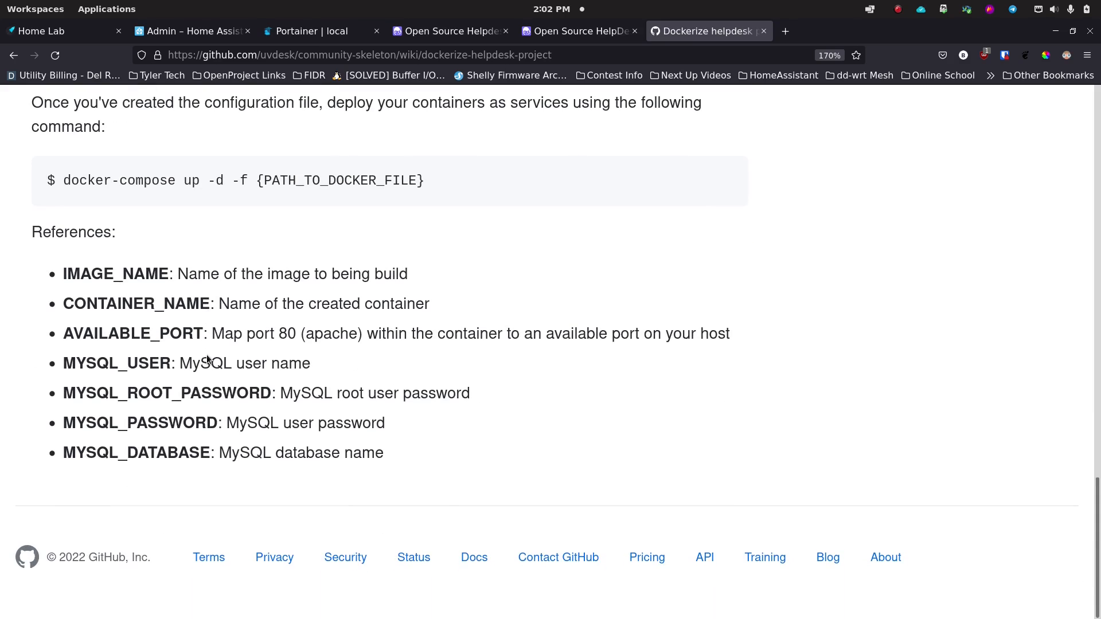
{"action": "scroll", "coordinate": [207, 354], "scroll_direction": "up", "scroll_amount": 15}
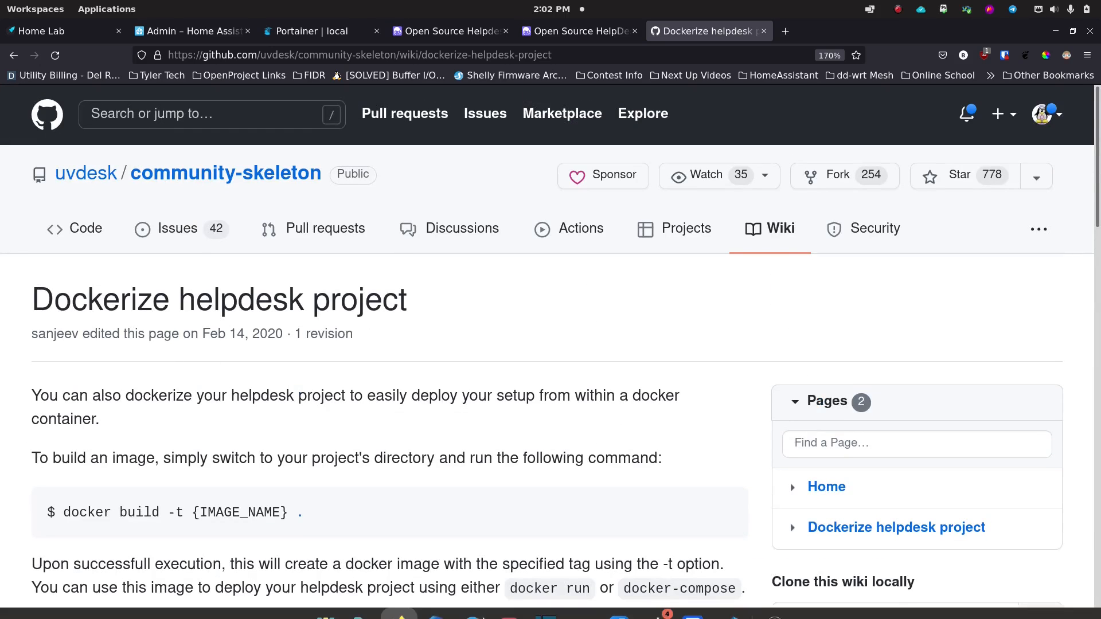
Step: In a terminal at ~/docker, create a uvdesk folder and list contents to confirm it
{"action": "mouse_move", "coordinate": [497, 616]}
{"action": "left_click", "coordinate": [586, 616]}
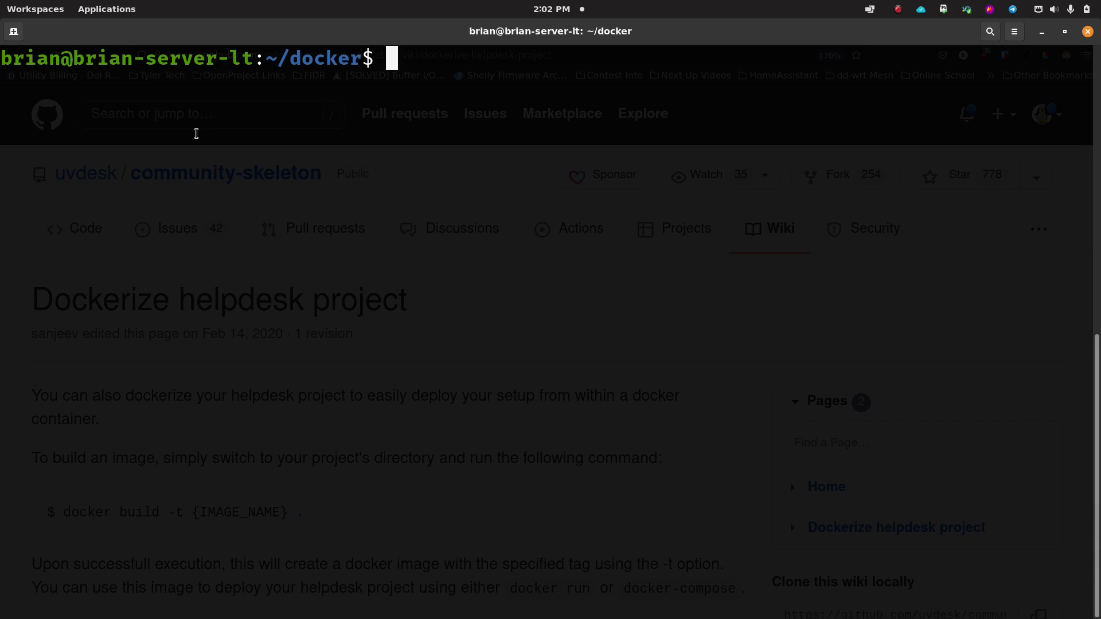
{"action": "type", "text": "ls"}
{"action": "key", "text": "Return"}
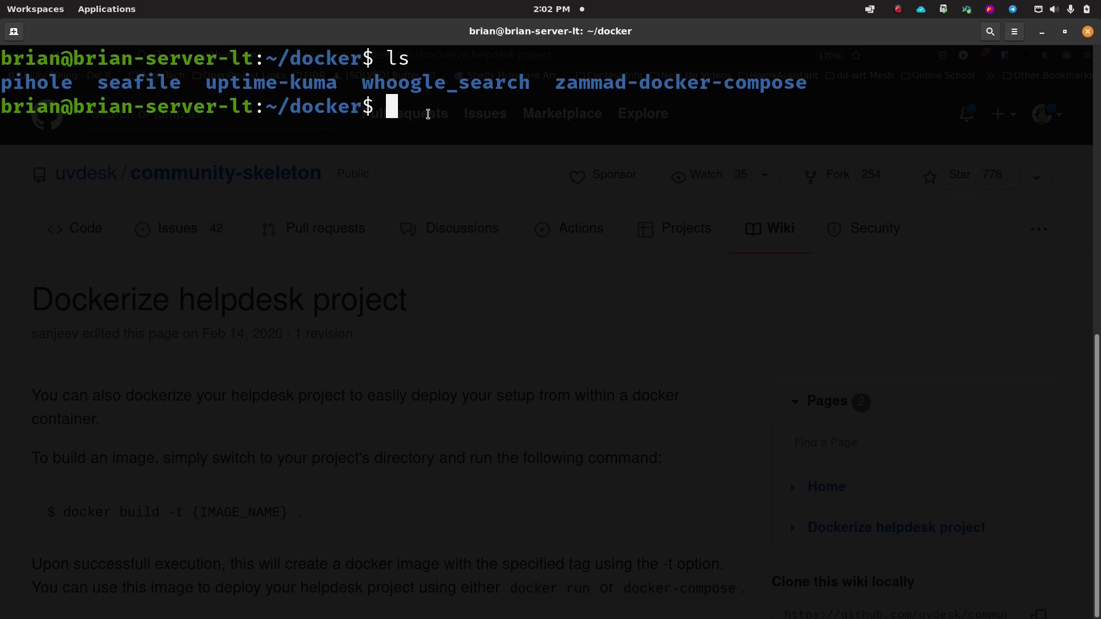
{"action": "type", "text": "mkdi"}
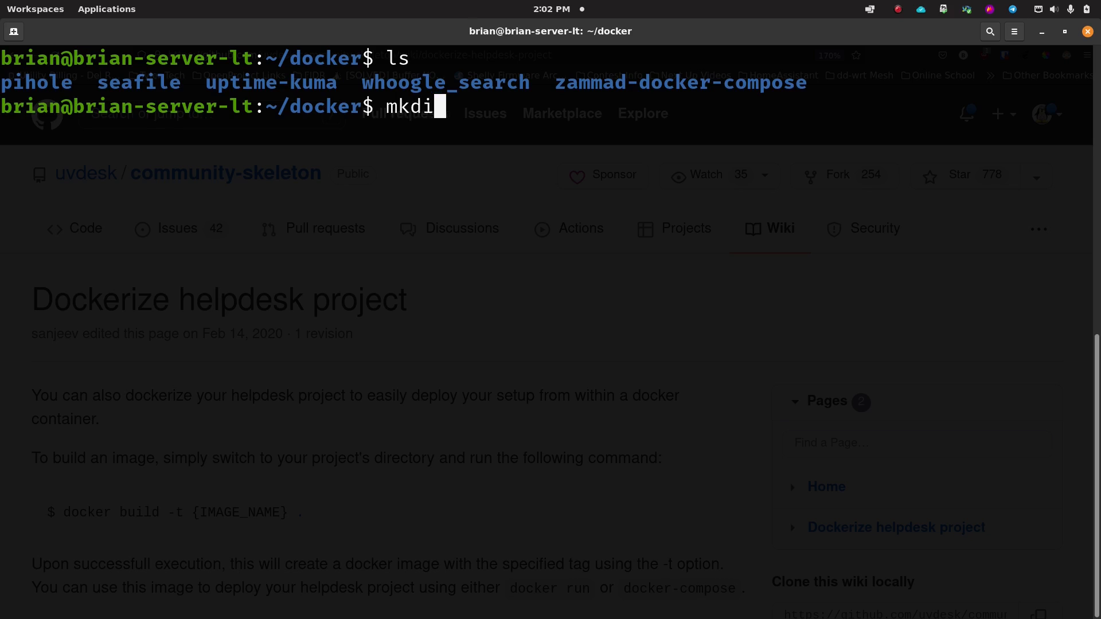
{"action": "type", "text": "r uvdesk"}
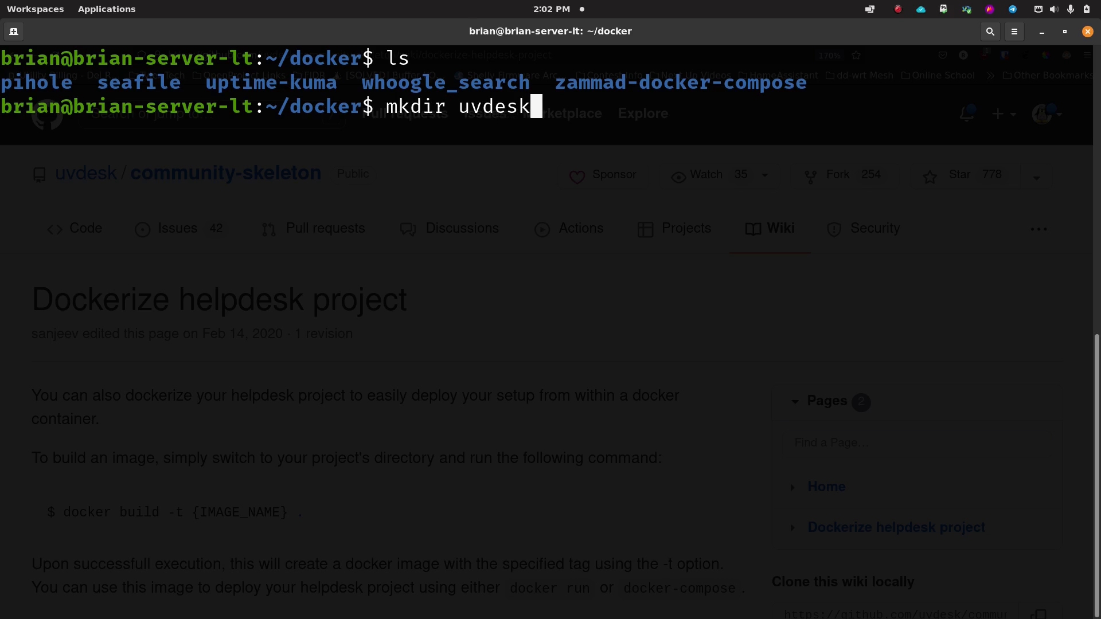
{"action": "key", "text": "Return"}
{"action": "type", "text": "ls"}
{"action": "key", "text": "Return"}
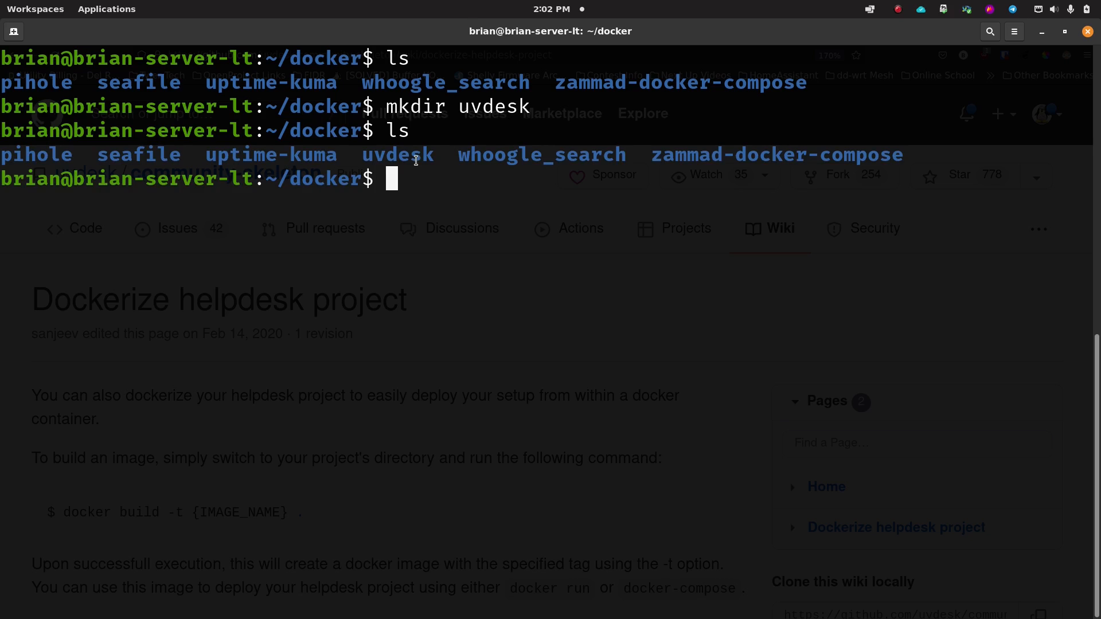
Step: Move into uvdesk, clear the screen, and start a new docker-compose.yml in nano
{"action": "type", "text": "cd uvd"}
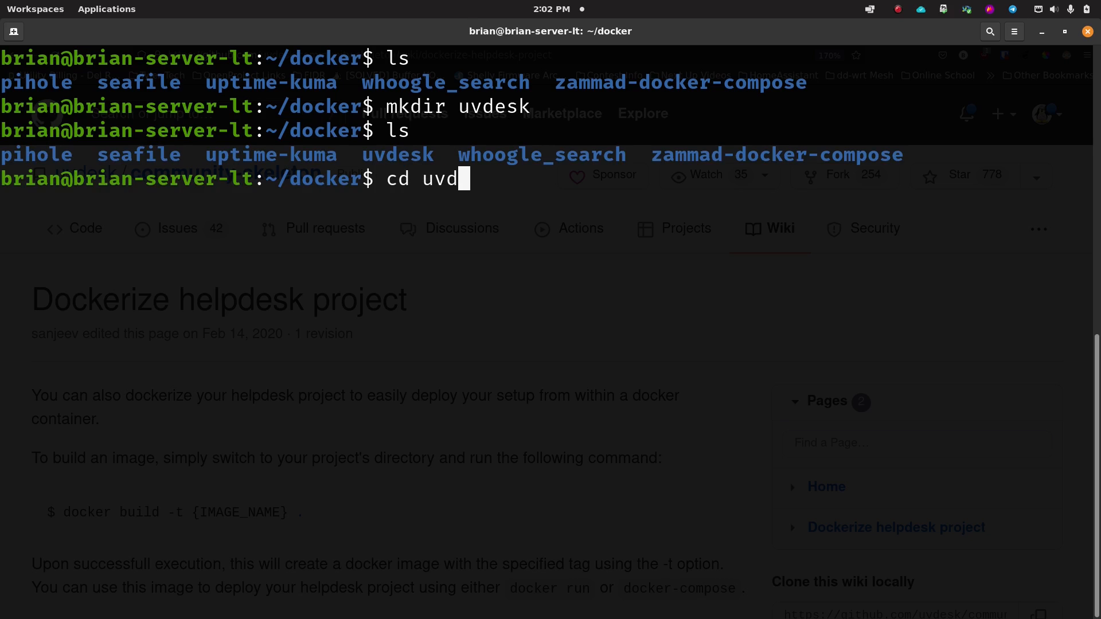
{"action": "type", "text": "esk"}
{"action": "key", "text": "Return"}
{"action": "type", "text": "ls"}
{"action": "key", "text": "Return"}
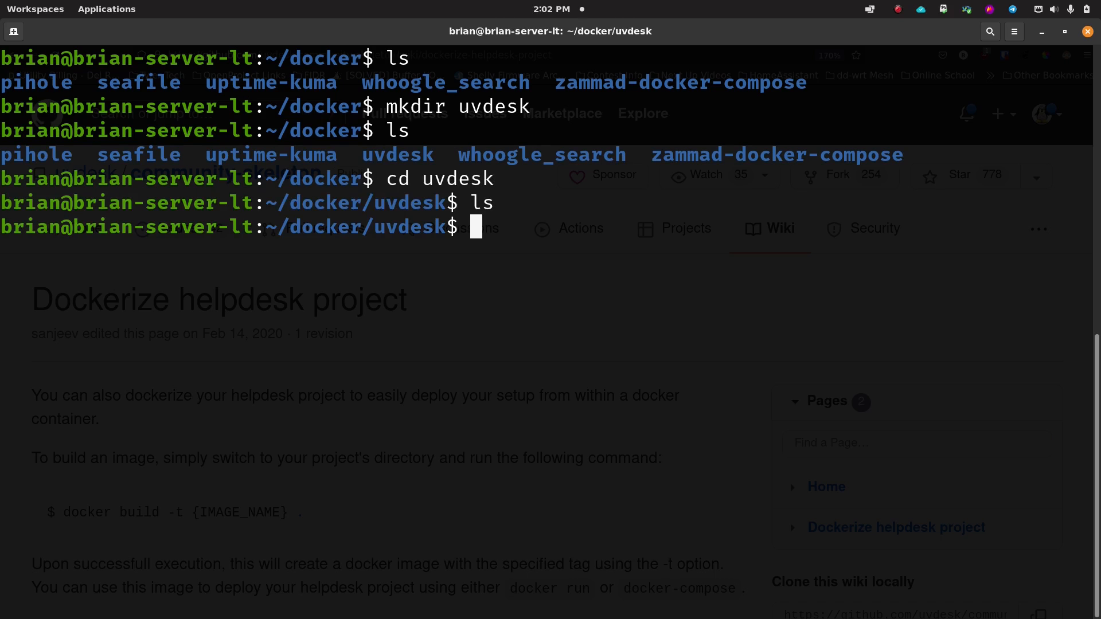
{"action": "type", "text": "clear"}
{"action": "key", "text": "Return"}
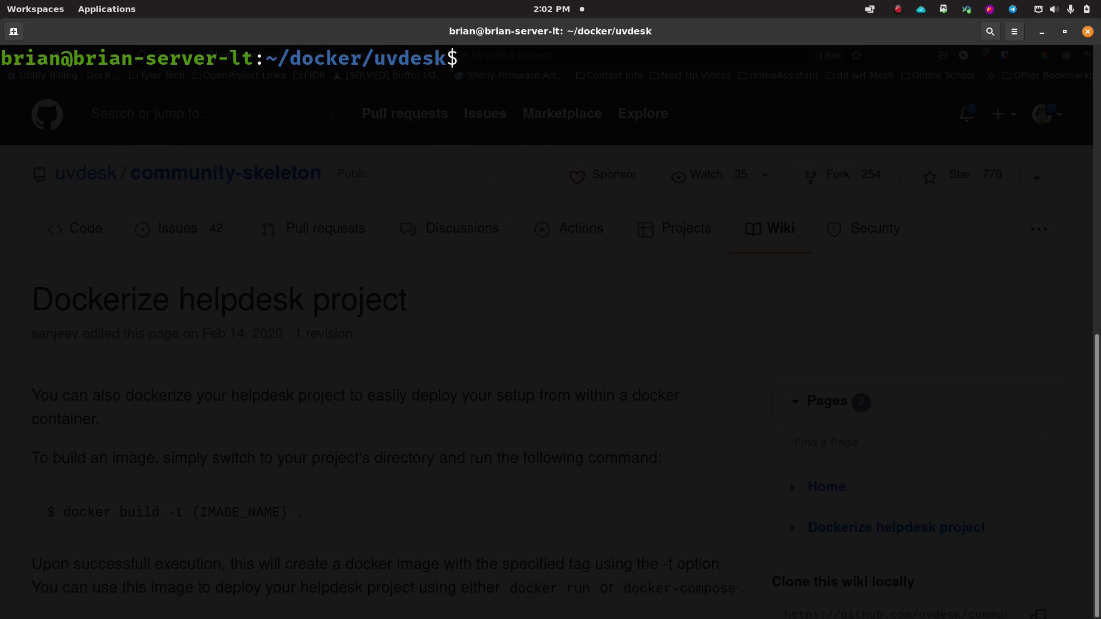
{"action": "type", "text": "nano docker-"}
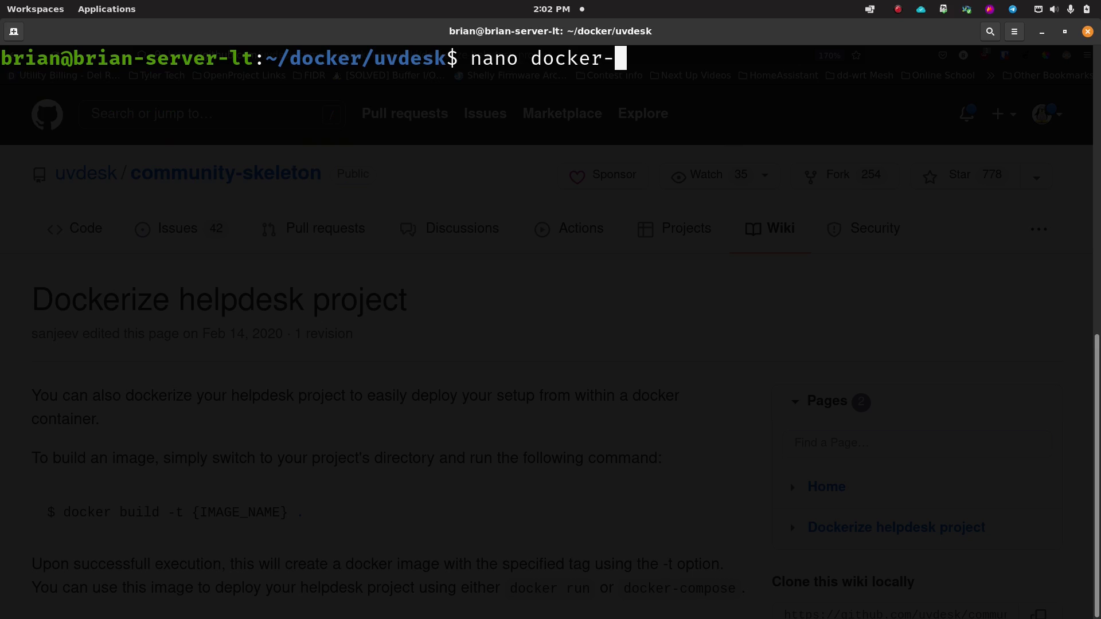
{"action": "type", "text": "compose.yml"}
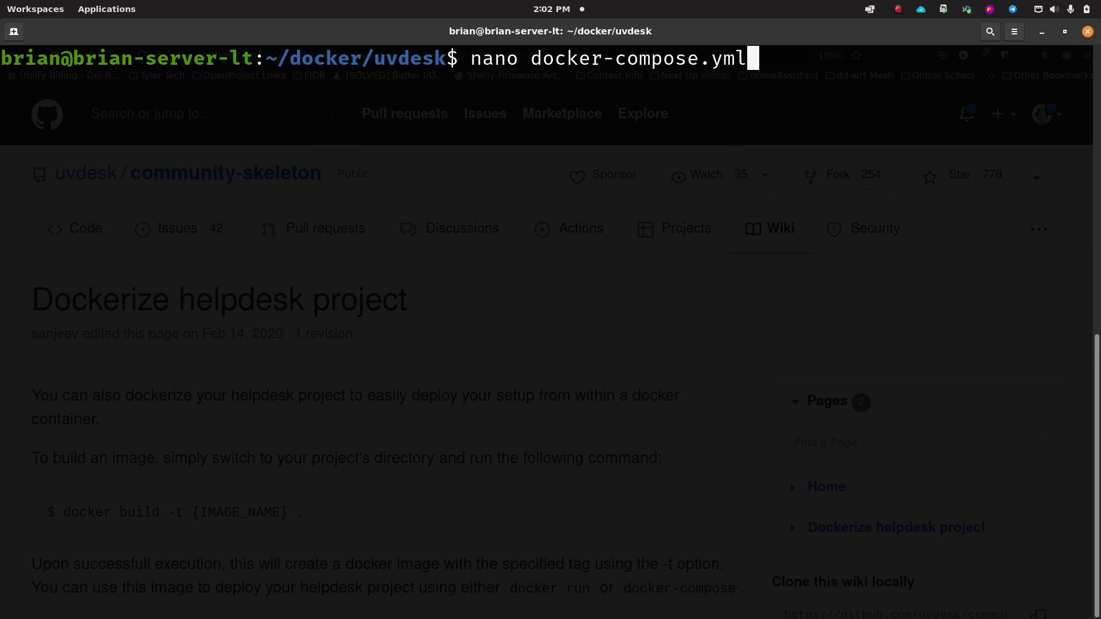
{"action": "key", "text": "Return"}
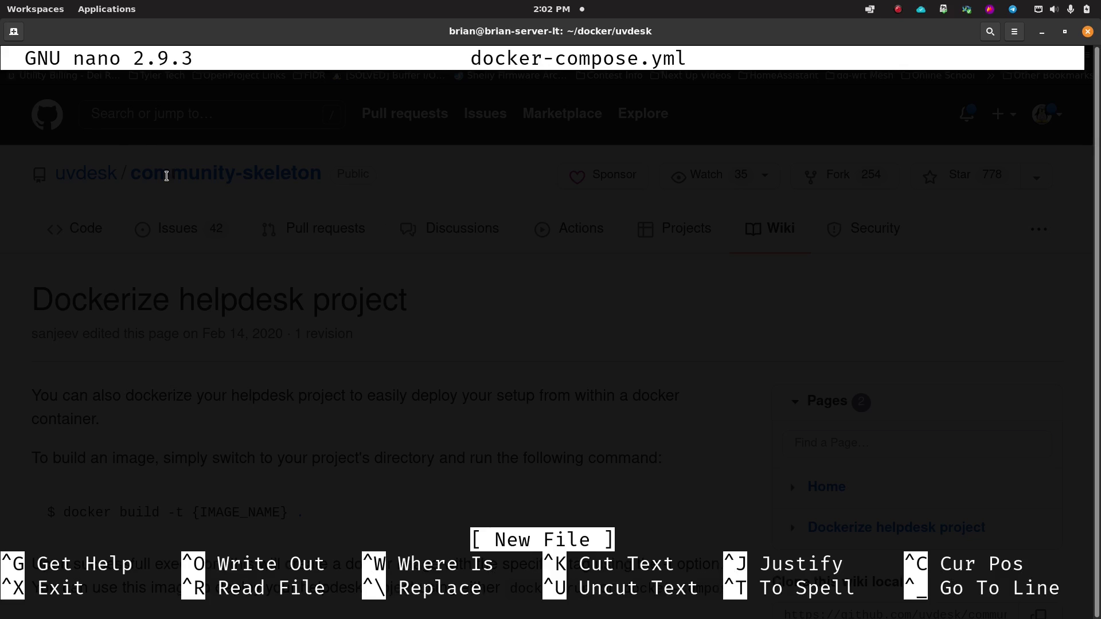
Step: Paste the compose config with a mysql:5.7 db service and a nuttcorp/uvdesk:latest uvdesk service
{"action": "mouse_move", "coordinate": [426, 615]}
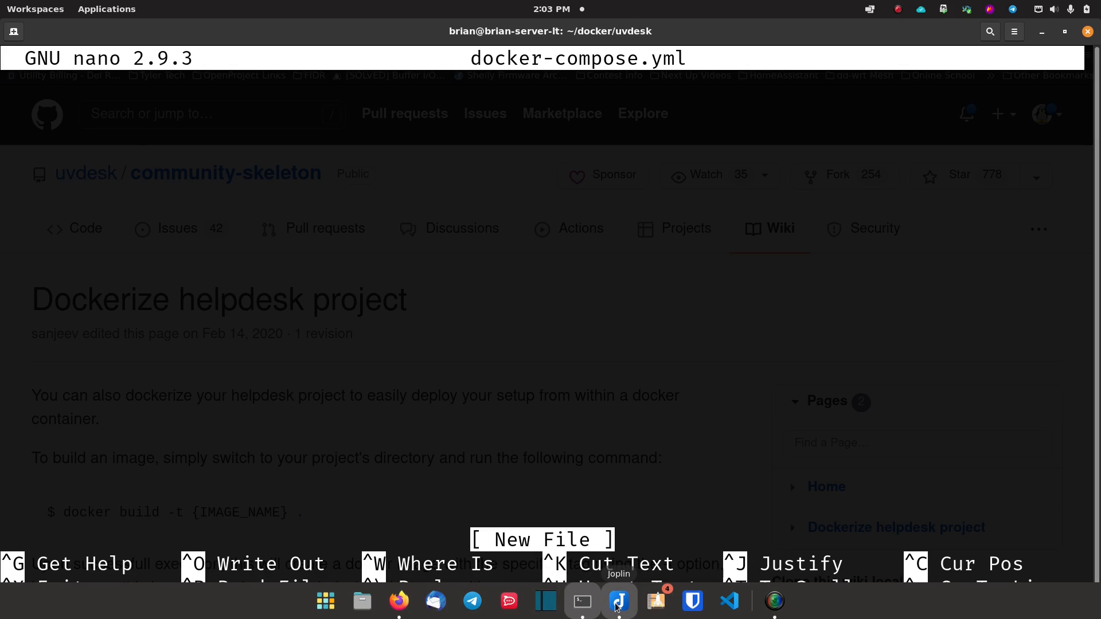
{"action": "key", "text": "ctrl+shift+v"}
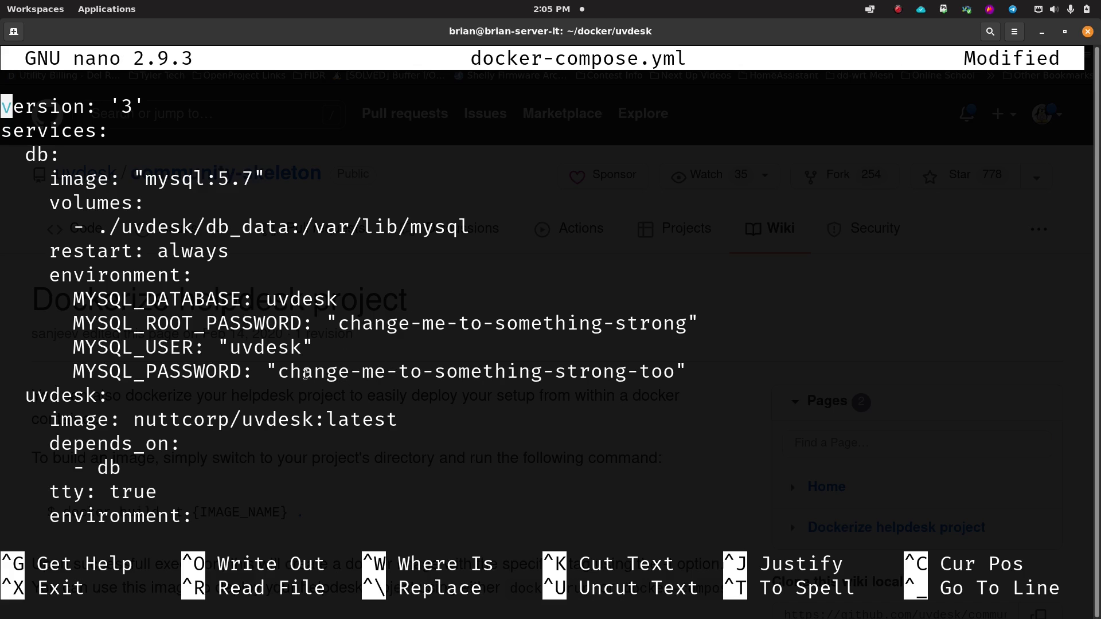
{"action": "key", "text": "Down"}
{"action": "key", "text": "Down"}
{"action": "key", "text": "Down"}
{"action": "key", "text": "Down"}
{"action": "key", "text": "Down"}
{"action": "key", "text": "Down"}
{"action": "key", "text": "Down"}
{"action": "key", "text": "Down"}
{"action": "key", "text": "Down"}
{"action": "key", "text": "Down"}
{"action": "key", "text": "Down"}
{"action": "key", "text": "Down"}
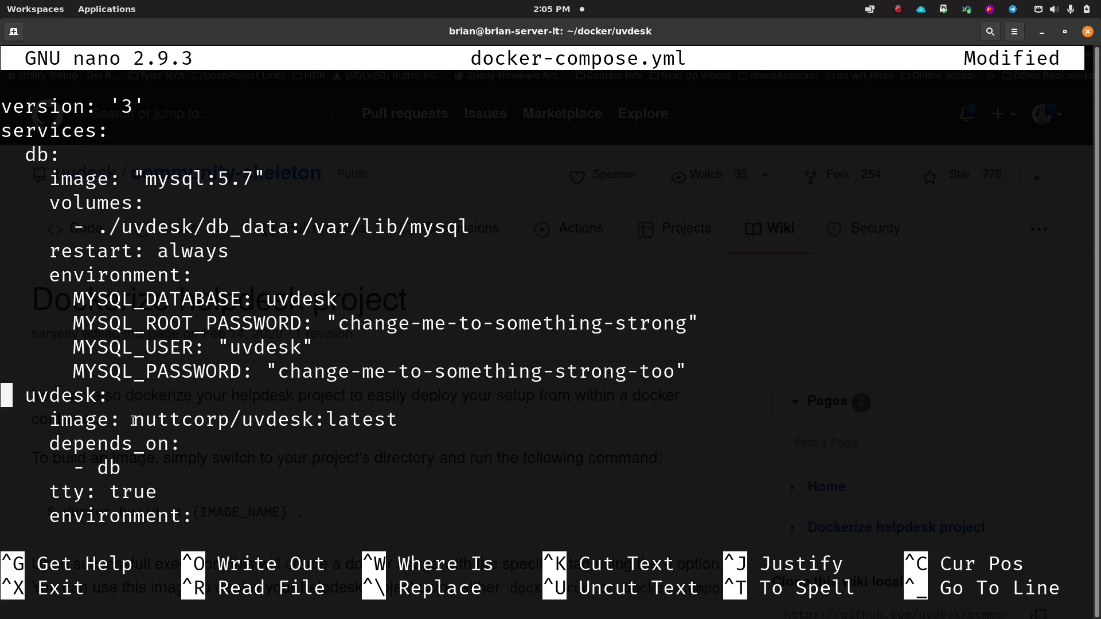
{"action": "left_click_drag", "start_coordinate": [133, 421], "coordinate": [409, 416]}
{"action": "left_click", "coordinate": [409, 416]}
{"action": "double_click", "coordinate": [221, 420]}
{"action": "left_click", "coordinate": [195, 420]}
{"action": "left_click_drag", "start_coordinate": [96, 469], "coordinate": [131, 467]}
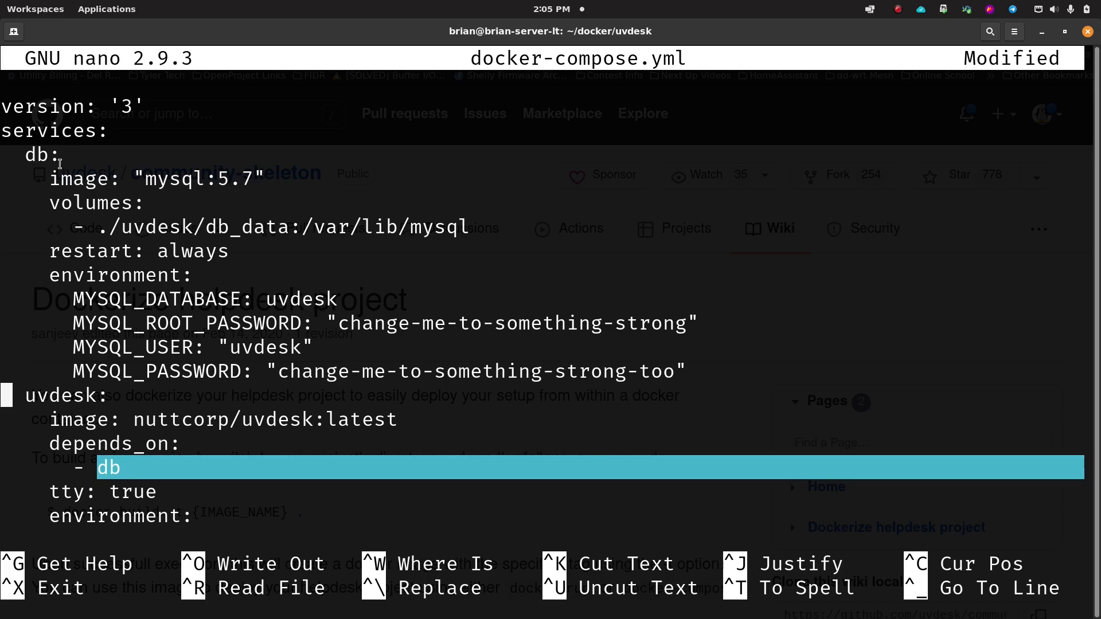
{"action": "left_click", "coordinate": [230, 472]}
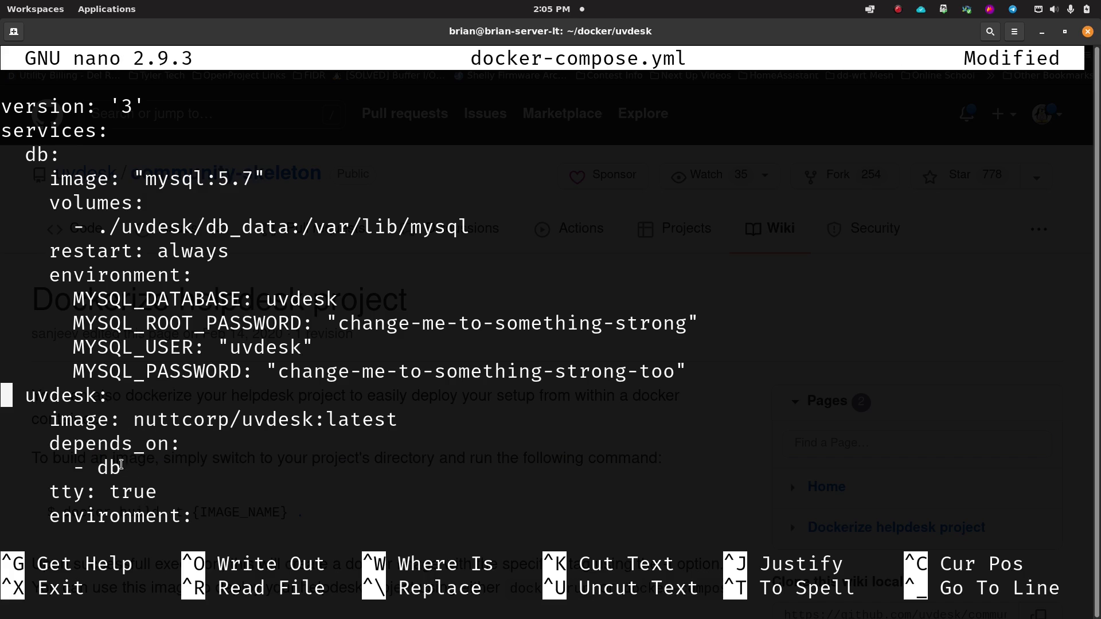
{"action": "scroll", "coordinate": [159, 484], "scroll_direction": "down", "scroll_amount": 2}
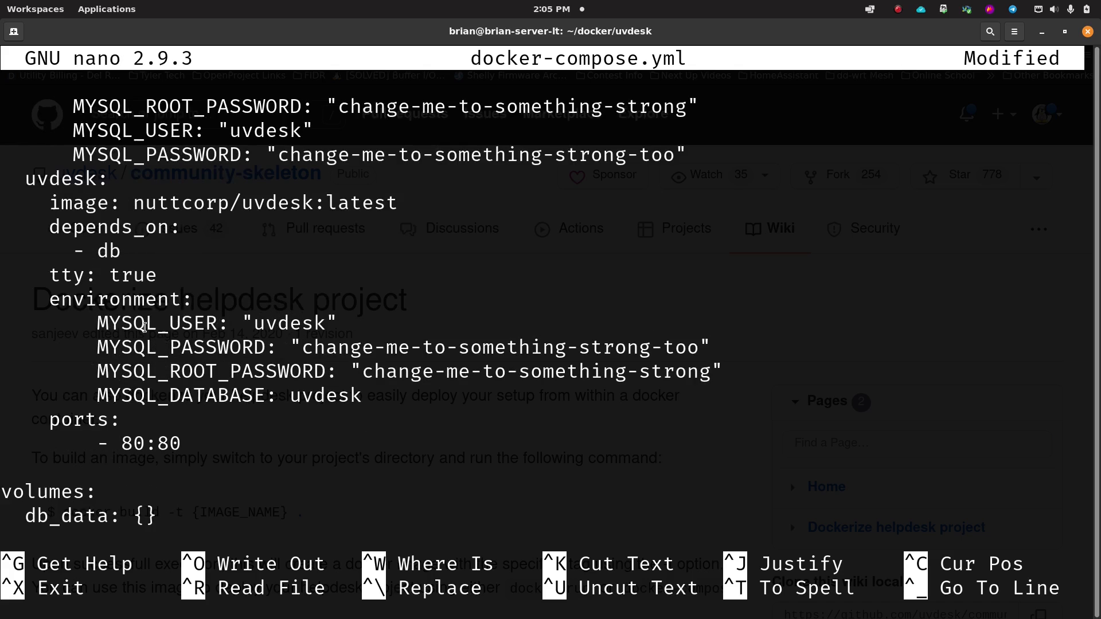
{"action": "left_click_drag", "start_coordinate": [49, 299], "coordinate": [185, 302]}
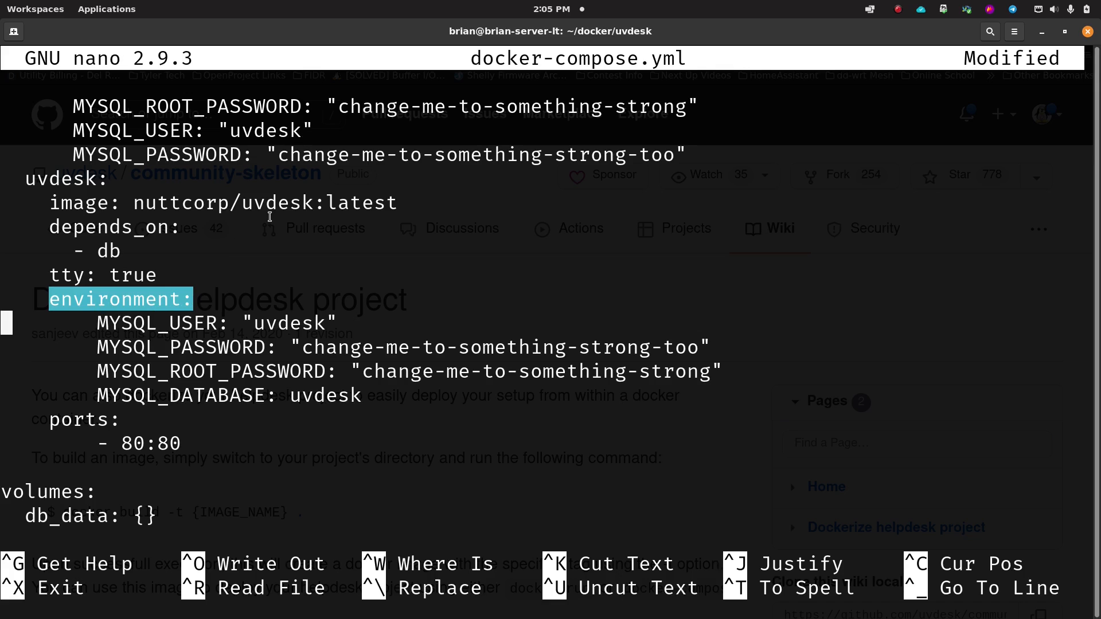
{"action": "key", "text": "Up"}
{"action": "key", "text": "Up"}
{"action": "key", "text": "Up"}
{"action": "key", "text": "Up"}
{"action": "key", "text": "Up"}
{"action": "key", "text": "Up"}
{"action": "key", "text": "Up"}
{"action": "key", "text": "Up"}
{"action": "key", "text": "Up"}
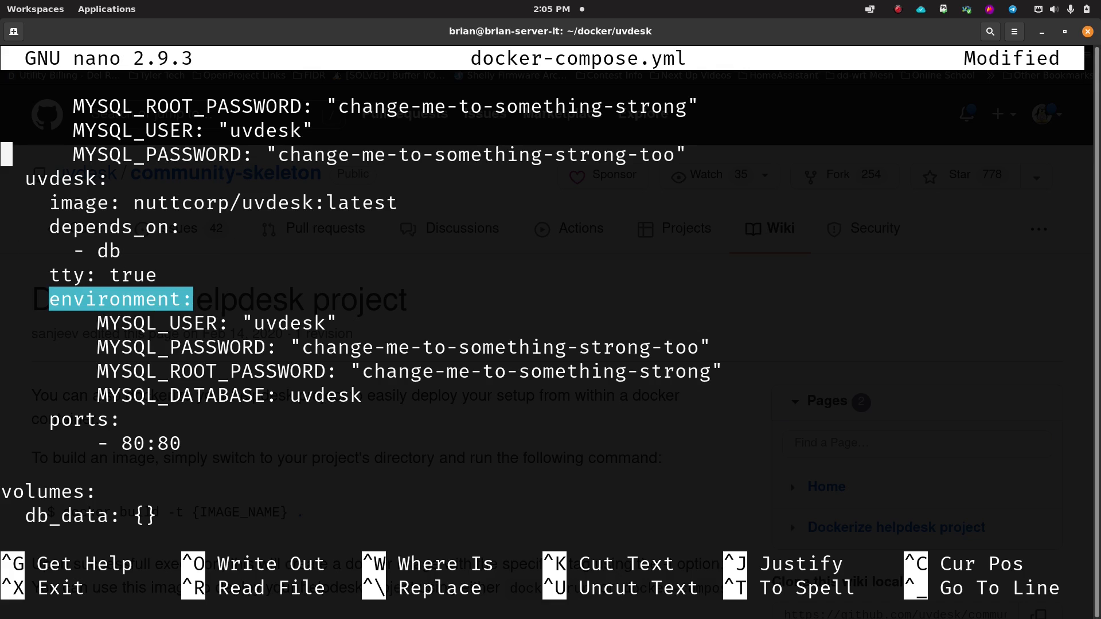
{"action": "key", "text": "Up"}
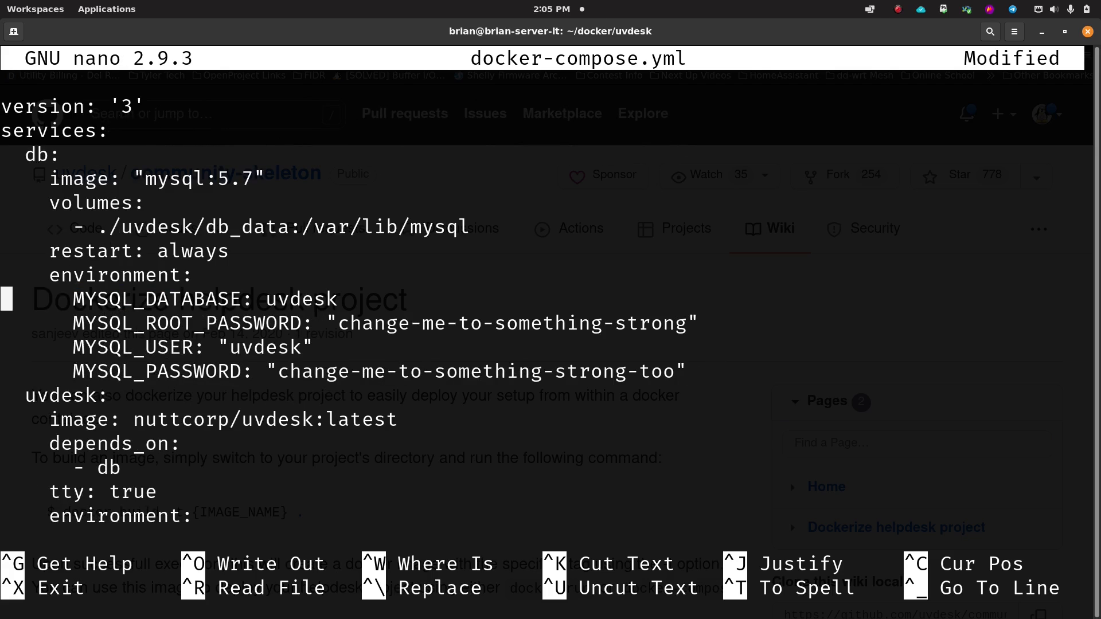
{"action": "key", "text": "Down"}
{"action": "key", "text": "Up"}
{"action": "key", "text": "Down"}
{"action": "key", "text": "Down"}
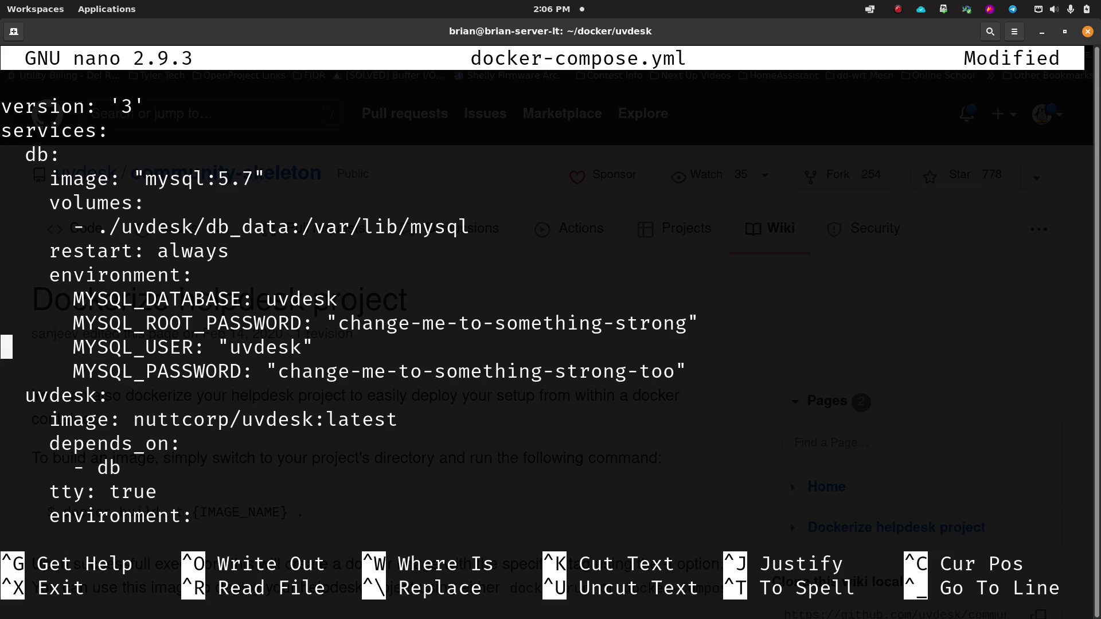
{"action": "key", "text": "Up"}
{"action": "key", "text": "Up"}
{"action": "key", "text": "Down"}
{"action": "key", "text": "Down"}
{"action": "key", "text": "Down"}
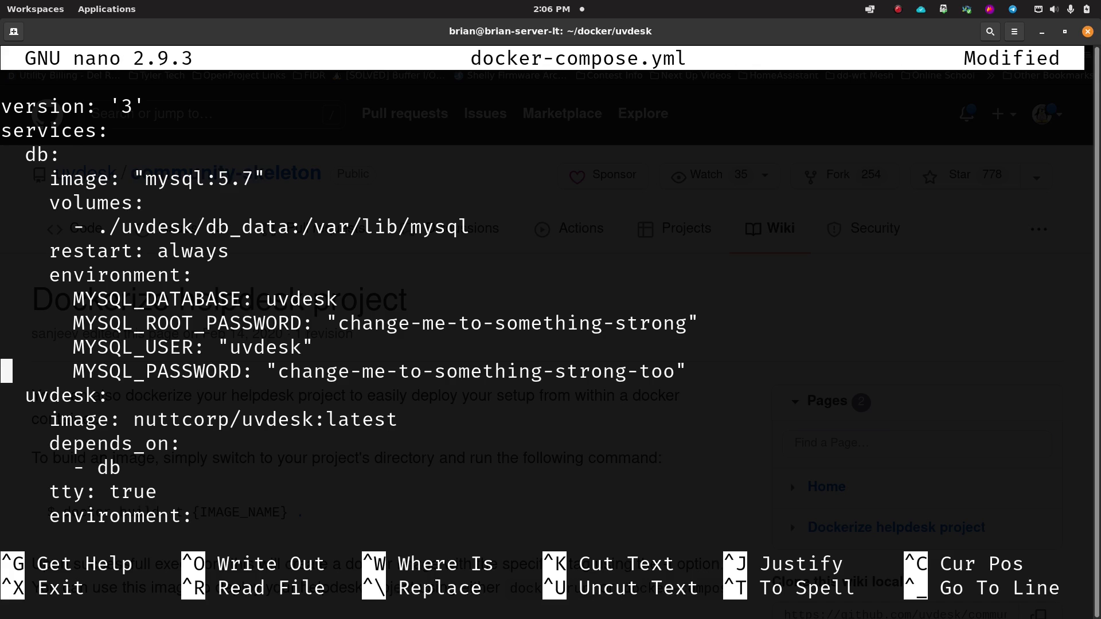
{"action": "key", "text": "Down"}
{"action": "key", "text": "Down"}
{"action": "key", "text": "Down"}
{"action": "key", "text": "Down"}
{"action": "key", "text": "Down"}
{"action": "key", "text": "Down"}
{"action": "key", "text": "Down"}
{"action": "key", "text": "Down"}
{"action": "key", "text": "Down"}
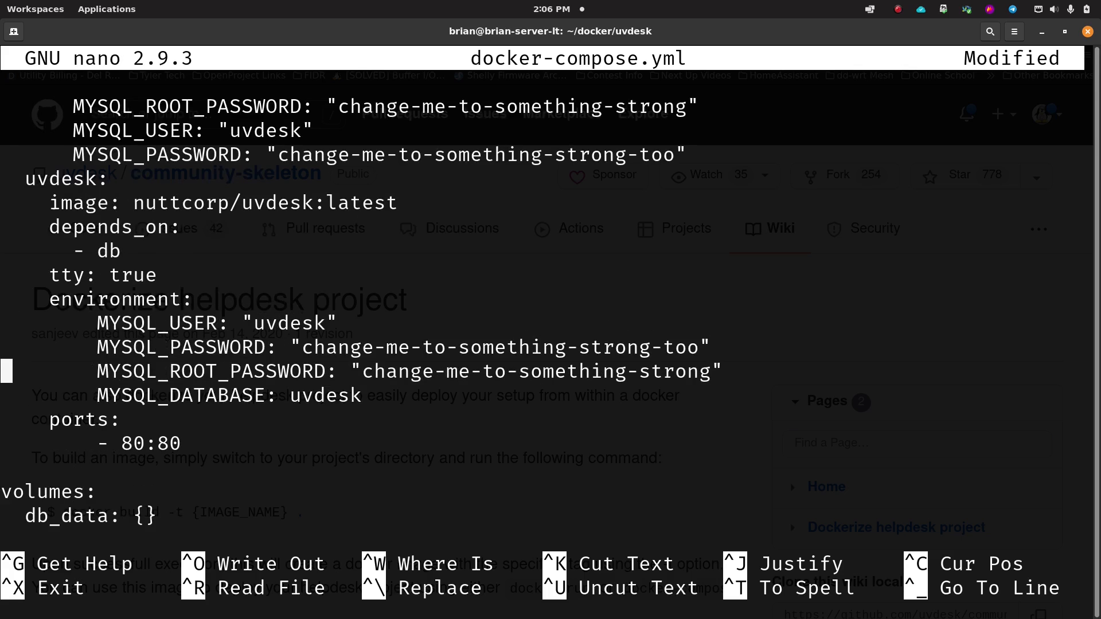
{"action": "key", "text": "Up"}
{"action": "key", "text": "Up"}
{"action": "key", "text": "Right"}
{"action": "key", "text": "Right"}
{"action": "key", "text": "Right"}
{"action": "key", "text": "Right"}
{"action": "key", "text": "Right"}
{"action": "key", "text": "Right"}
{"action": "key", "text": "Right"}
{"action": "key", "text": "Right"}
{"action": "key", "text": "Right"}
{"action": "key", "text": "Right"}
{"action": "key", "text": "Right"}
{"action": "key", "text": "Right"}
{"action": "key", "text": "Right"}
{"action": "key", "text": "Right"}
{"action": "key", "text": "Right"}
{"action": "key", "text": "Right"}
{"action": "key", "text": "Right"}
{"action": "key", "text": "Right"}
{"action": "key", "text": "Right"}
{"action": "key", "text": "Right"}
{"action": "key", "text": "Down"}
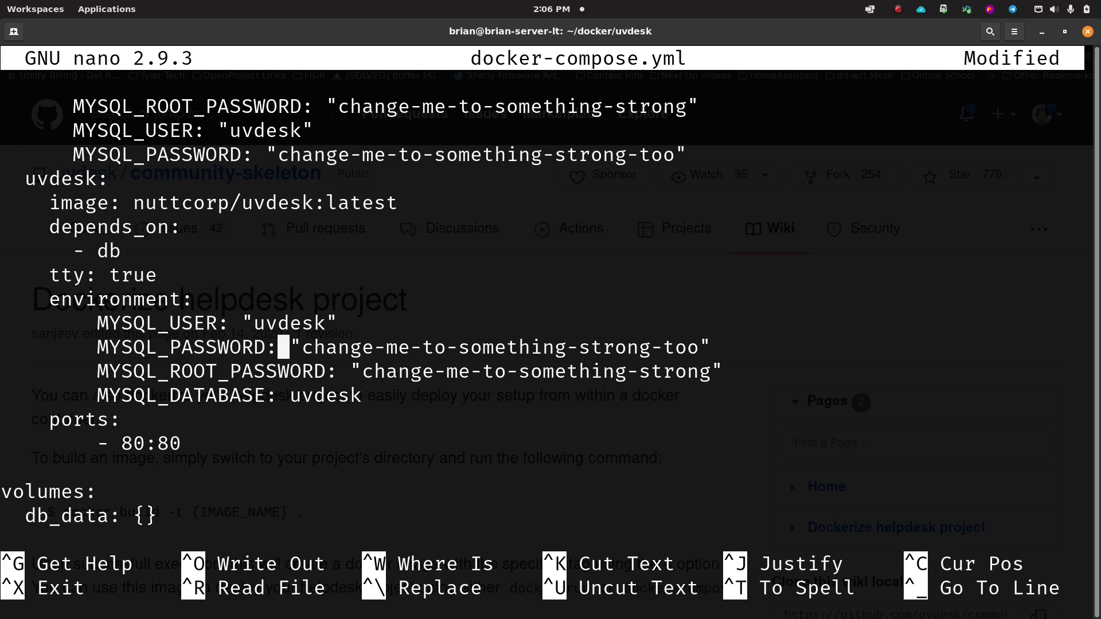
{"action": "key", "text": "Right"}
{"action": "key", "text": "Right"}
{"action": "key", "text": "Right"}
{"action": "key", "text": "Right"}
{"action": "key", "text": "Right"}
{"action": "key", "text": "Right"}
{"action": "key", "text": "Right"}
{"action": "key", "text": "Right"}
{"action": "key", "text": "Right"}
{"action": "key", "text": "Right"}
{"action": "key", "text": "Right"}
{"action": "key", "text": "Right"}
{"action": "key", "text": "Right"}
{"action": "key", "text": "Right"}
{"action": "key", "text": "Right"}
{"action": "key", "text": "Right"}
{"action": "key", "text": "Right"}
{"action": "key", "text": "Right"}
{"action": "key", "text": "Right"}
{"action": "key", "text": "Right"}
{"action": "key", "text": "Right"}
{"action": "key", "text": "Right"}
{"action": "key", "text": "Right"}
{"action": "key", "text": "Right"}
{"action": "key", "text": "Right"}
{"action": "key", "text": "Right"}
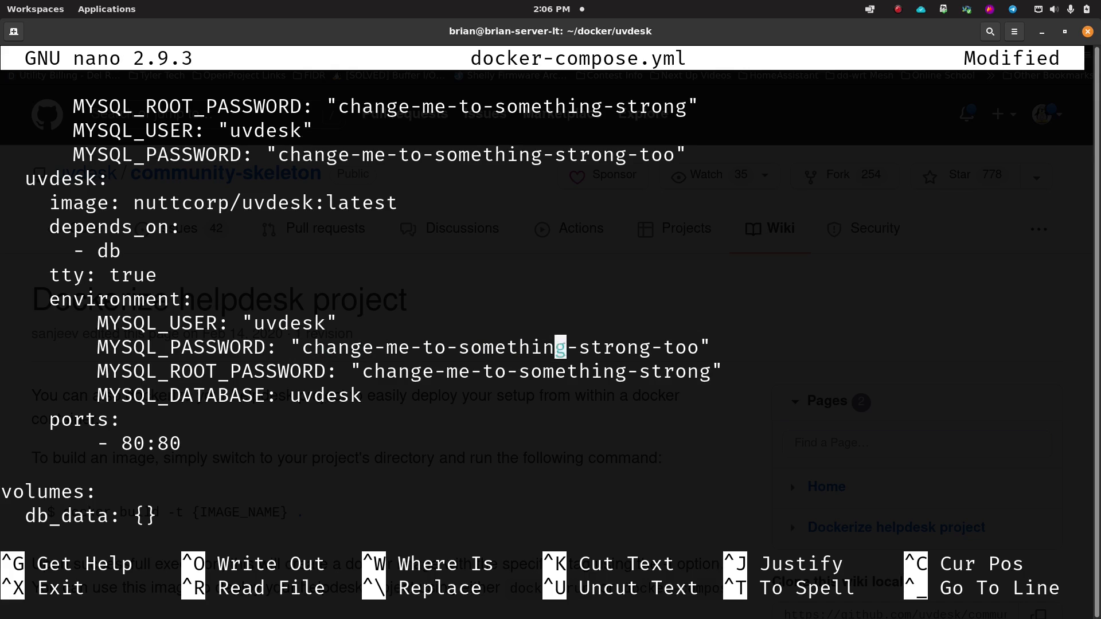
{"action": "key", "text": "Left"}
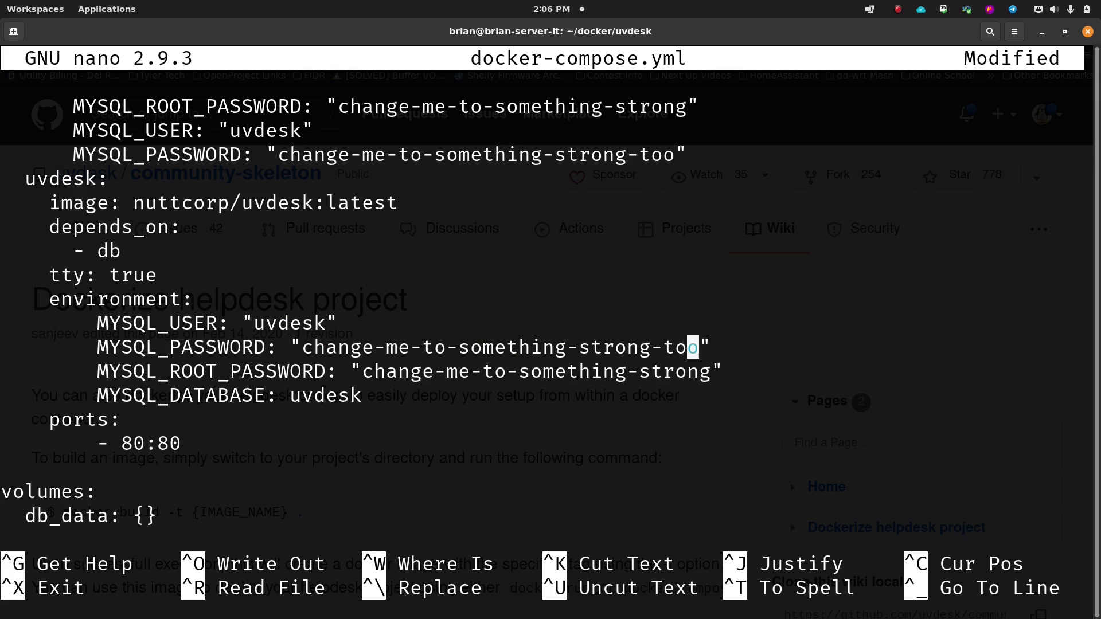
{"action": "key", "text": "Down"}
{"action": "key", "text": "Right"}
{"action": "key", "text": "Left"}
{"action": "key", "text": "Left"}
{"action": "key", "text": "Left"}
{"action": "key", "text": "Left"}
{"action": "key", "text": "Left"}
{"action": "key", "text": "Left"}
{"action": "key", "text": "Left"}
{"action": "key", "text": "Left"}
{"action": "key", "text": "Left"}
{"action": "key", "text": "Left"}
{"action": "key", "text": "Left"}
{"action": "key", "text": "Left"}
{"action": "key", "text": "Left"}
{"action": "key", "text": "Left"}
{"action": "key", "text": "Left"}
{"action": "key", "text": "Left"}
{"action": "key", "text": "Left"}
{"action": "key", "text": "Left"}
{"action": "key", "text": "Left"}
{"action": "key", "text": "Left"}
{"action": "key", "text": "Left"}
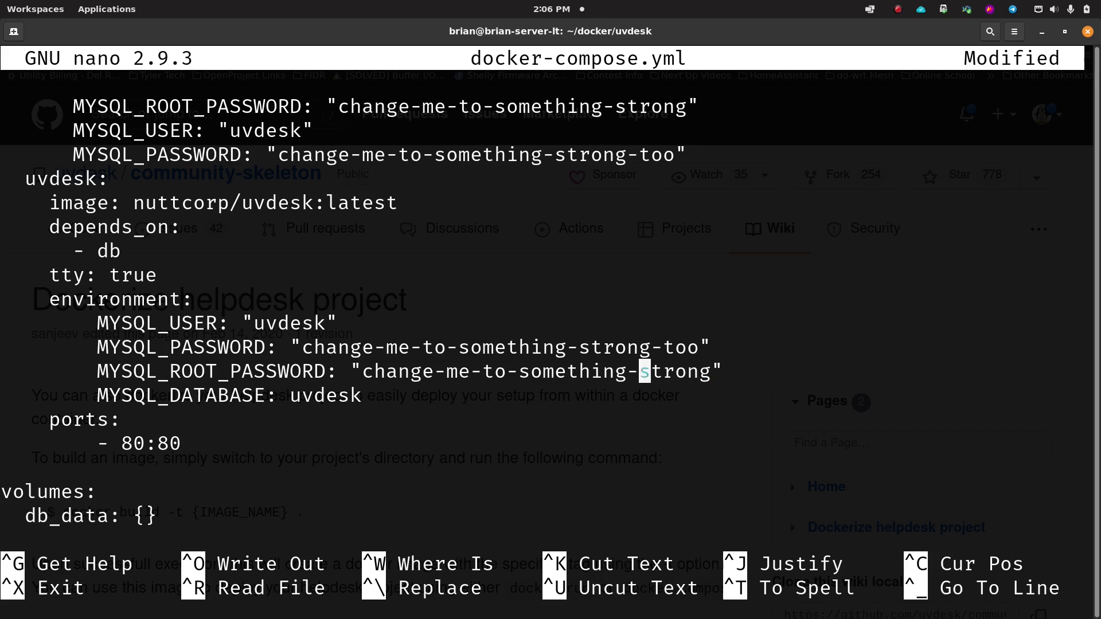
{"action": "key", "text": "Right"}
{"action": "key", "text": "Right"}
{"action": "key", "text": "Right"}
{"action": "key", "text": "Right"}
{"action": "key", "text": "Right"}
{"action": "key", "text": "Right"}
{"action": "key", "text": "Right"}
{"action": "key", "text": "Right"}
{"action": "key", "text": "Right"}
{"action": "key", "text": "Right"}
{"action": "key", "text": "Right"}
{"action": "key", "text": "Right"}
{"action": "key", "text": "Right"}
{"action": "key", "text": "Right"}
{"action": "key", "text": "Right"}
{"action": "key", "text": "Right"}
{"action": "key", "text": "Right"}
{"action": "key", "text": "Right"}
{"action": "key", "text": "Right"}
{"action": "key", "text": "Right"}
{"action": "key", "text": "Right"}
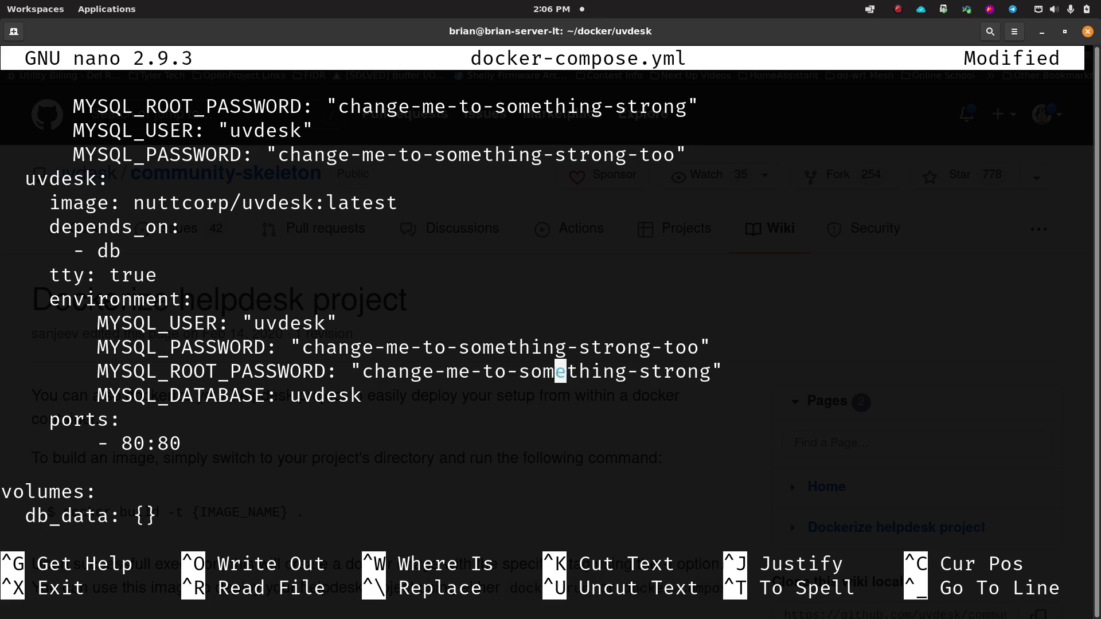
{"action": "key", "text": "Left"}
{"action": "key", "text": "Left"}
{"action": "key", "text": "Left"}
{"action": "key", "text": "Left"}
{"action": "key", "text": "Left"}
{"action": "key", "text": "Left"}
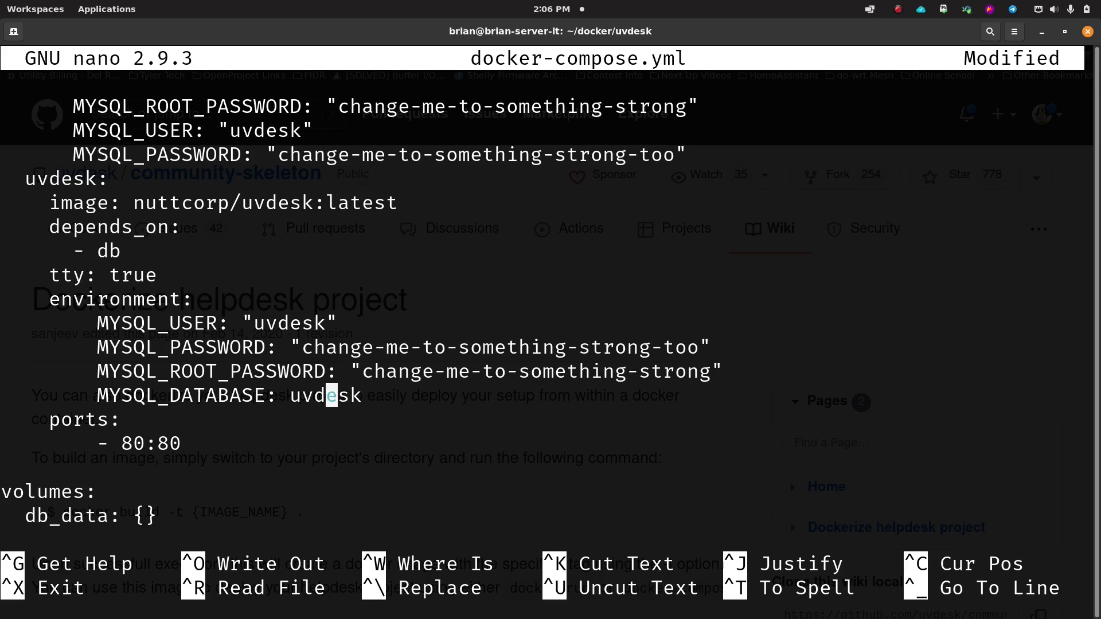
{"action": "key", "text": "Right"}
{"action": "key", "text": "Right"}
{"action": "key", "text": "Right"}
{"action": "key", "text": "Right"}
{"action": "key", "text": "Right"}
{"action": "key", "text": "Right"}
{"action": "key", "text": "Up"}
{"action": "key", "text": "Up"}
{"action": "key", "text": "Up"}
{"action": "key", "text": "Up"}
{"action": "key", "text": "Down"}
{"action": "key", "text": "Down"}
{"action": "key", "text": "Down"}
{"action": "key", "text": "Down"}
{"action": "key", "text": "Left"}
{"action": "key", "text": "Left"}
{"action": "key", "text": "Left"}
{"action": "key", "text": "Left"}
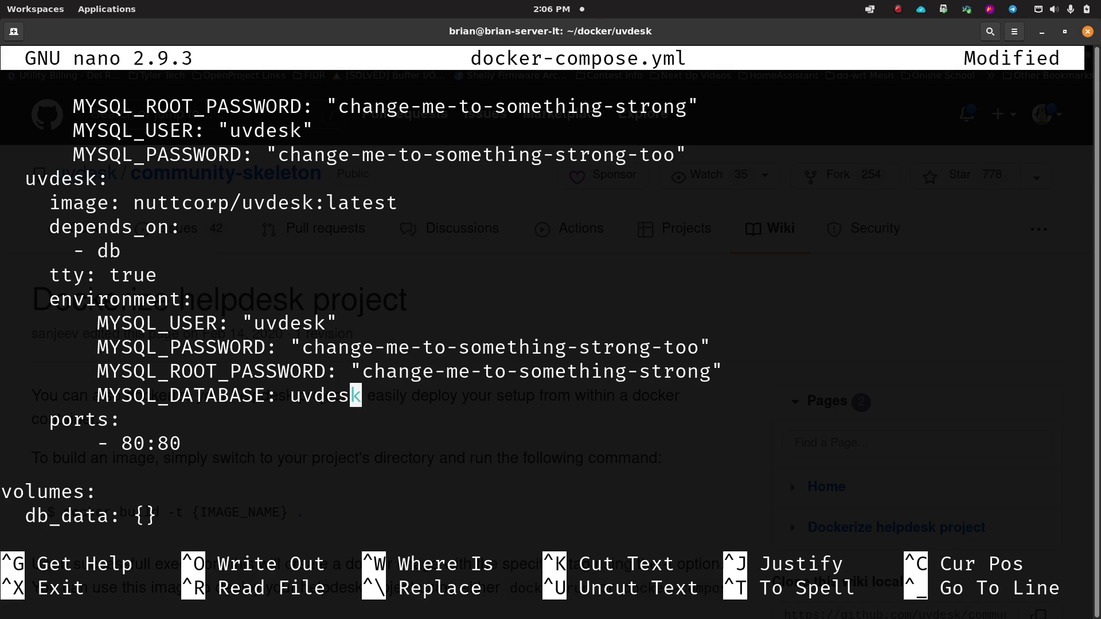
{"action": "key", "text": "Up"}
{"action": "key", "text": "Left"}
{"action": "key", "text": "Left"}
{"action": "key", "text": "Up"}
{"action": "key", "text": "Left"}
{"action": "key", "text": "Left"}
{"action": "key", "text": "Left"}
{"action": "key", "text": "Left"}
{"action": "key", "text": "Left"}
{"action": "key", "text": "Left"}
{"action": "key", "text": "Left"}
{"action": "key", "text": "Left"}
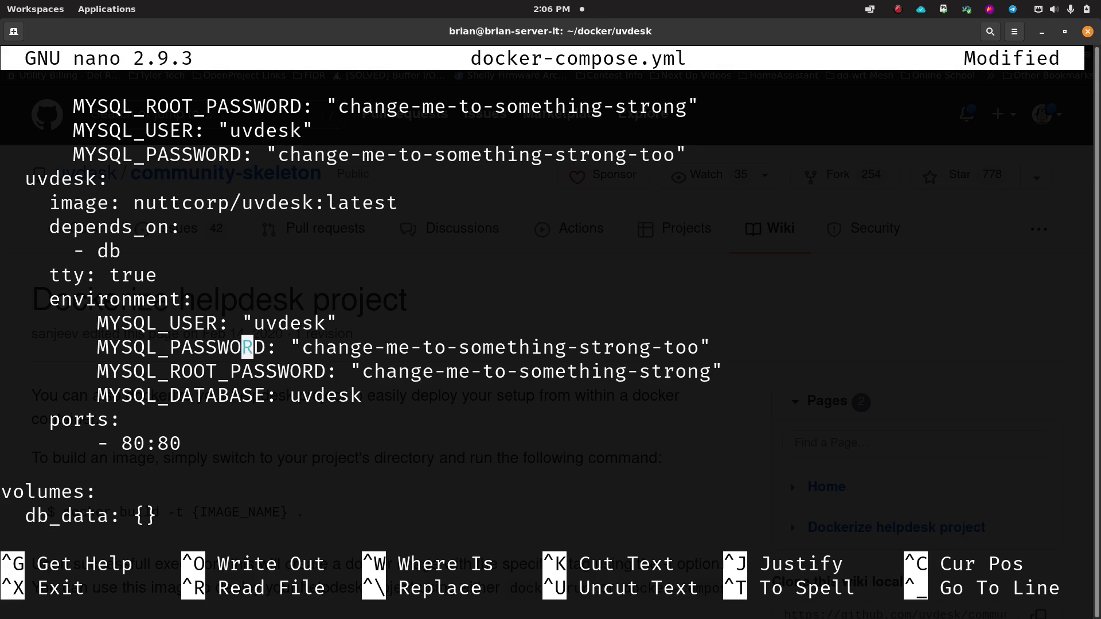
{"action": "key", "text": "Up"}
{"action": "key", "text": "Down"}
{"action": "key", "text": "Down"}
{"action": "key", "text": "Down"}
{"action": "key", "text": "Down"}
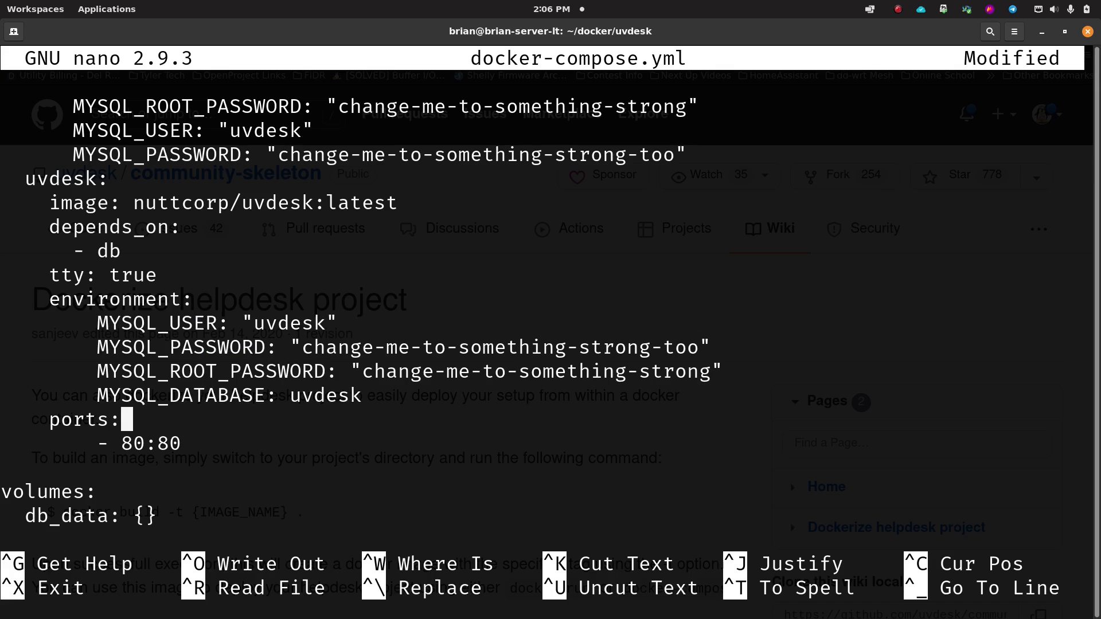
{"action": "key", "text": "Down"}
{"action": "key", "text": "Down"}
{"action": "key", "text": "Down"}
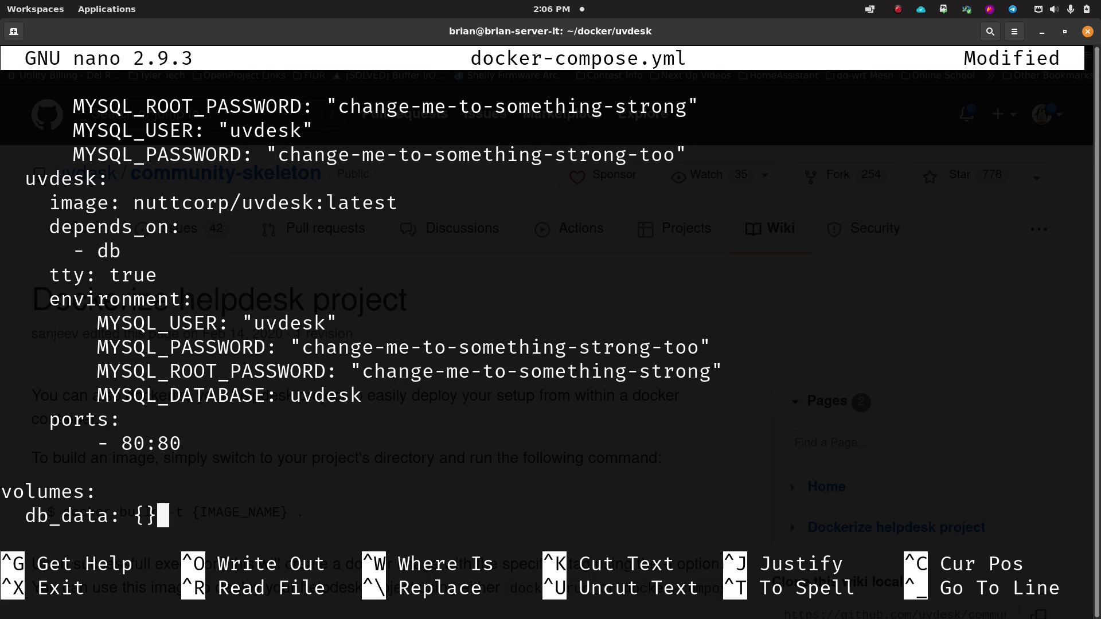
{"action": "key", "text": "Up"}
{"action": "key", "text": "Up"}
{"action": "key", "text": "Up"}
{"action": "key", "text": "Left"}
{"action": "key", "text": "Left"}
{"action": "key", "text": "Left"}
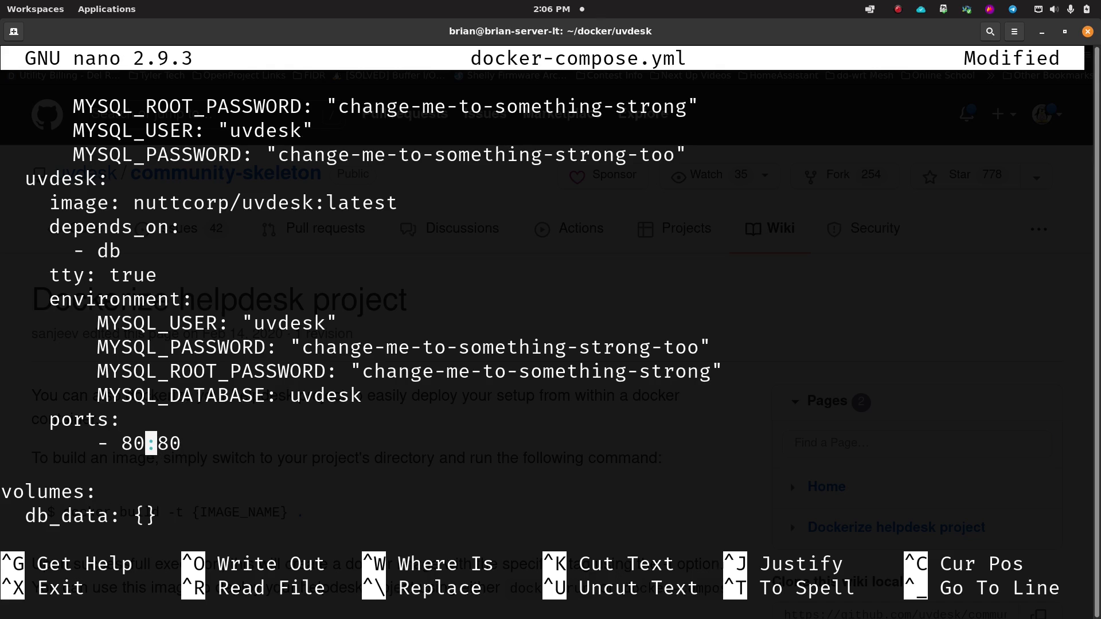
{"action": "key", "text": "Left"}
{"action": "key", "text": "Right"}
{"action": "key", "text": "Right"}
{"action": "key", "text": "Right"}
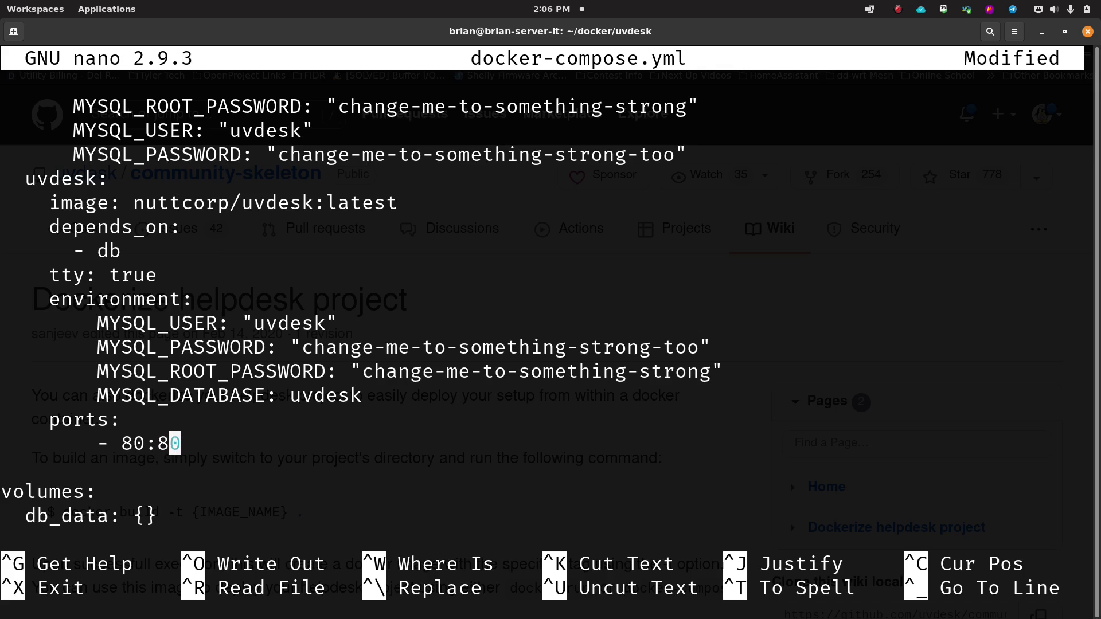
{"action": "key", "text": "Left"}
{"action": "key", "text": "Right"}
{"action": "key", "text": "Left"}
{"action": "key", "text": "Left"}
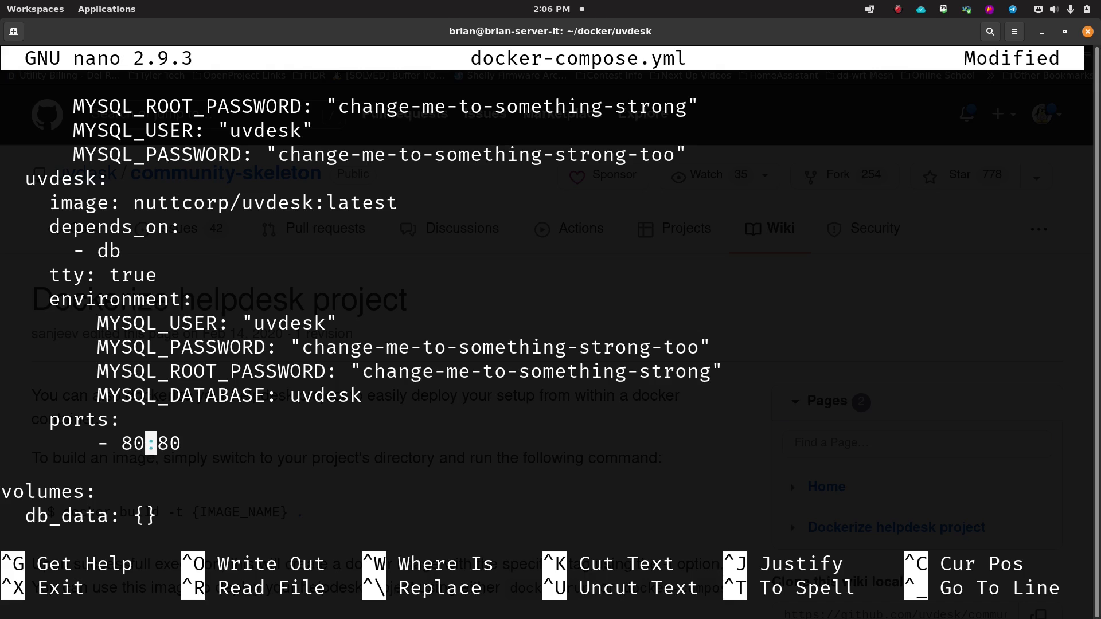
Step: Change the uvdesk service's host port from 80 to 8545 so the mapping reads 8545:80
{"action": "key", "text": "BackSpace"}
{"action": "key", "text": "BackSpace"}
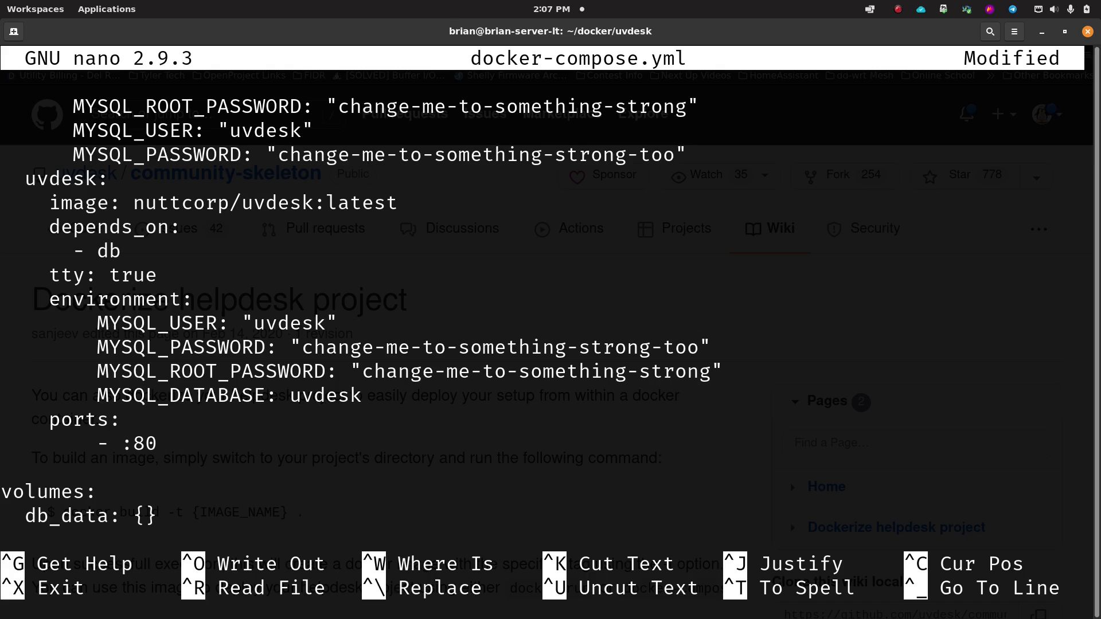
{"action": "type", "text": "86=5"}
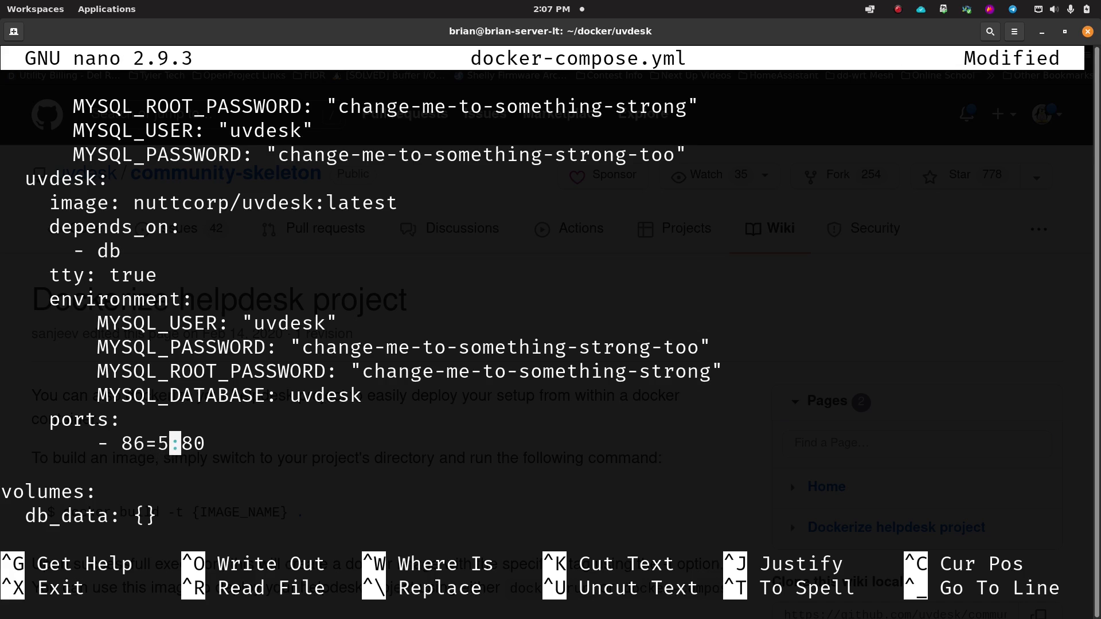
{"action": "key", "text": "BackSpace"}
{"action": "key", "text": "BackSpace"}
{"action": "key", "text": "BackSpace"}
{"action": "type", "text": "4"}
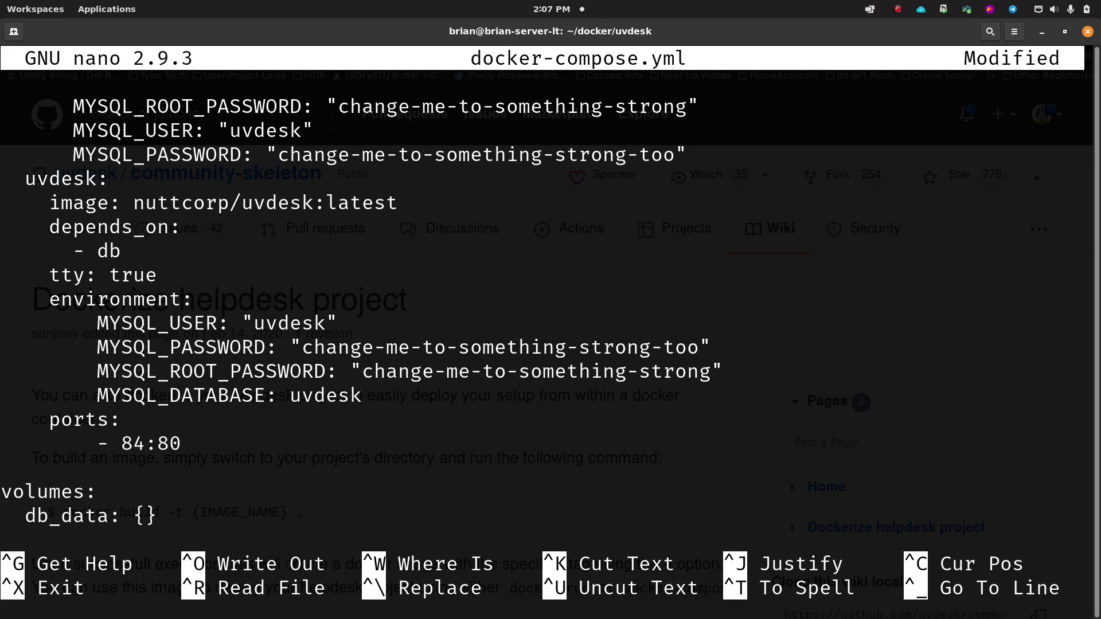
{"action": "key", "text": "BackSpace"}
{"action": "type", "text": "545"}
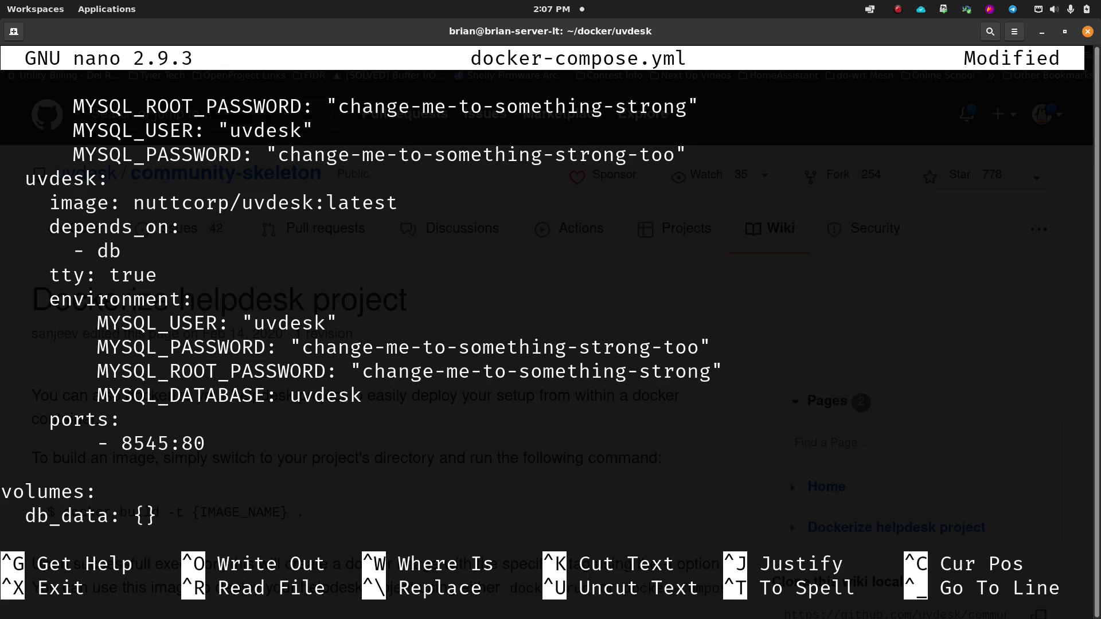
{"action": "key", "text": "Down"}
{"action": "key", "text": "Down"}
{"action": "key", "text": "Down"}
Step: Add a trailing blank line, save docker-compose.yml and exit nano
{"action": "key", "text": "Return"}
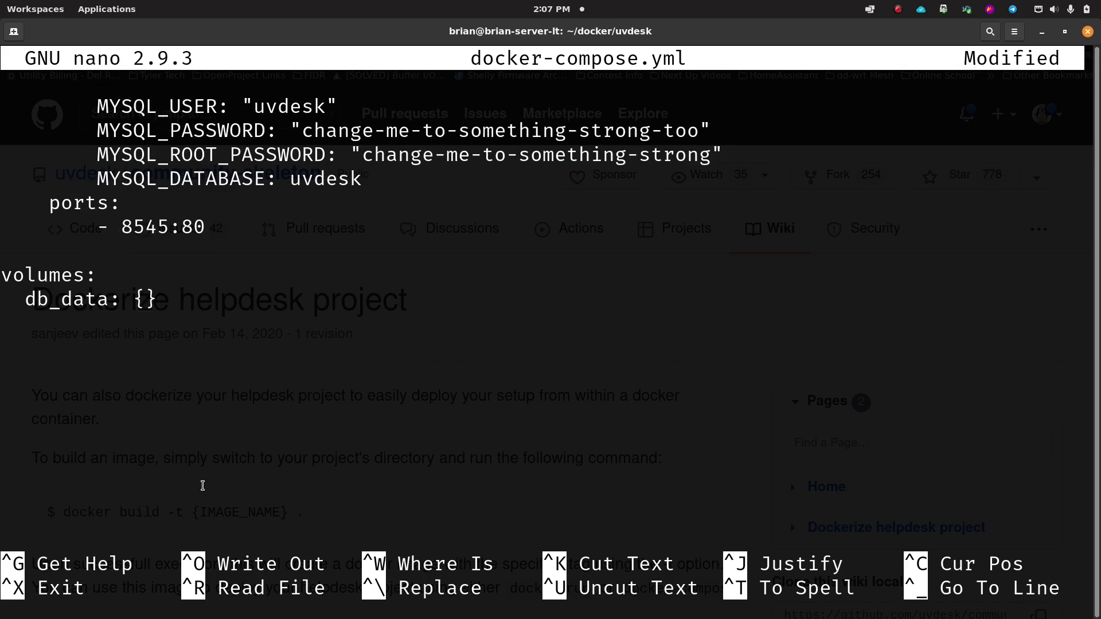
{"action": "scroll", "coordinate": [150, 369], "scroll_direction": "up", "scroll_amount": 7}
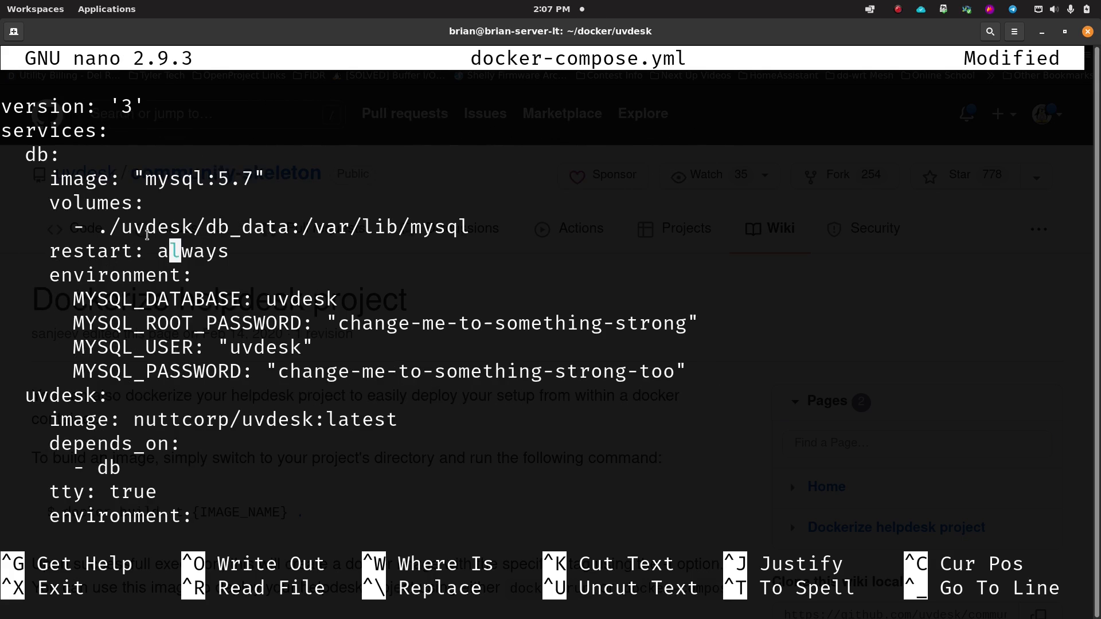
{"action": "scroll", "coordinate": [83, 400], "scroll_direction": "down", "scroll_amount": 7}
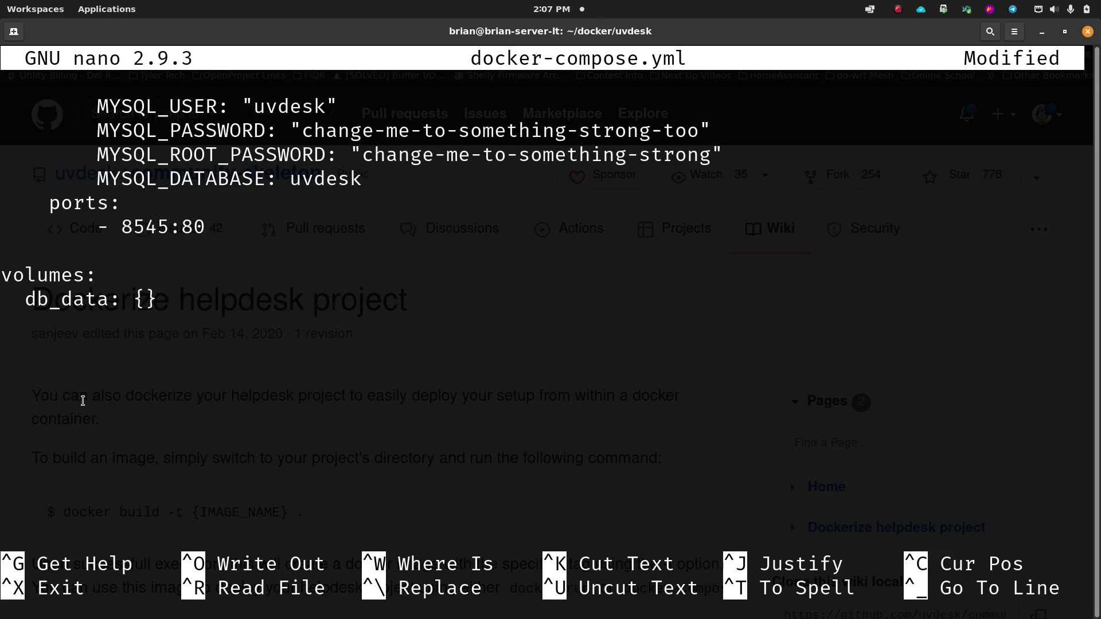
{"action": "scroll", "coordinate": [82, 400], "scroll_direction": "up", "scroll_amount": 7}
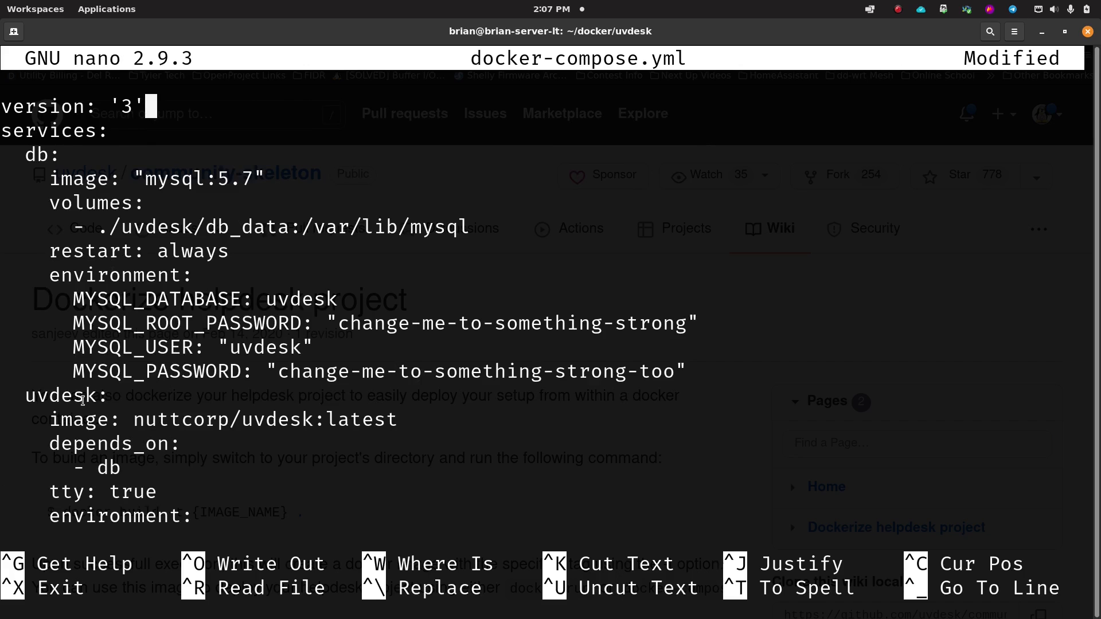
{"action": "key", "text": "ctrl+o"}
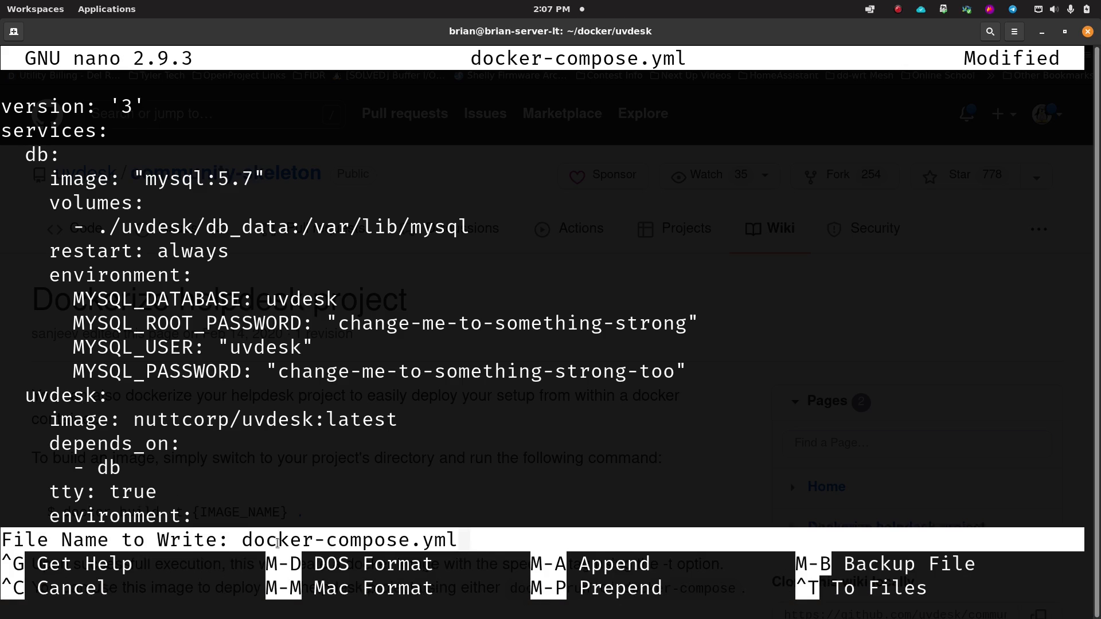
{"action": "key", "text": "Return"}
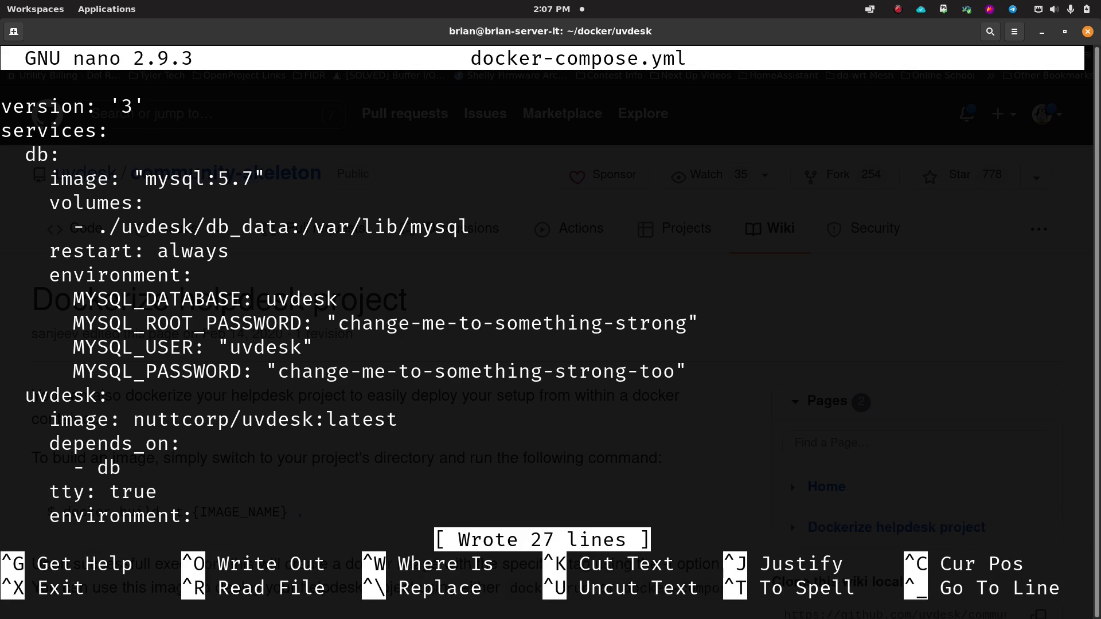
{"action": "key", "text": "ctrl+x"}
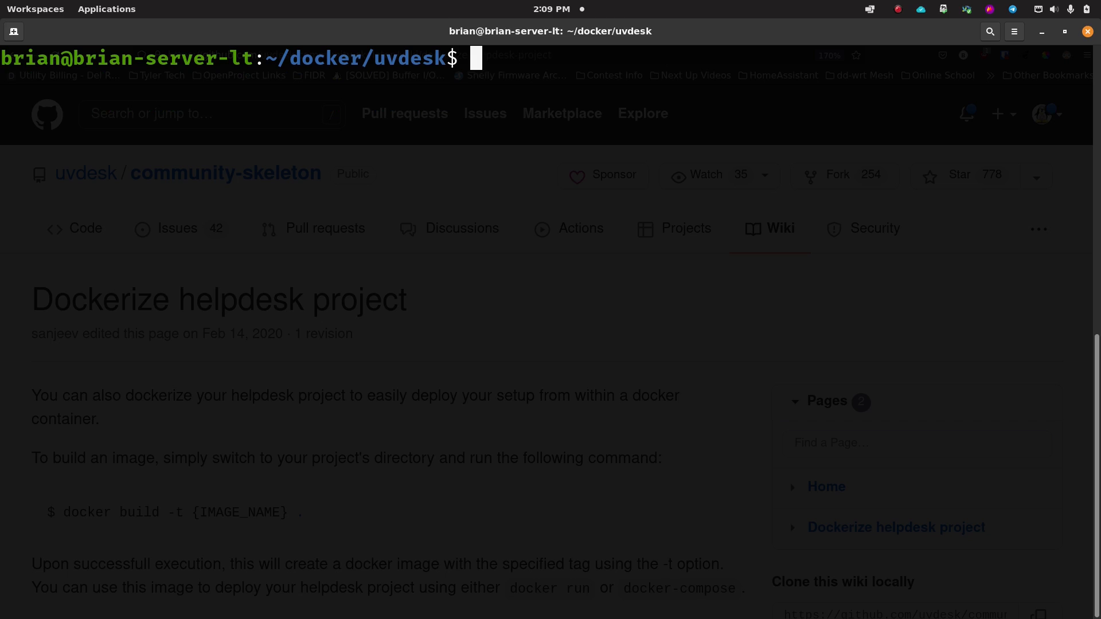
Step: Run 'docker-compose up -d' to pull the images and create the uvdesk_db_1 and uvdesk_uvdesk_1 containers
{"action": "type", "text": "docker"}
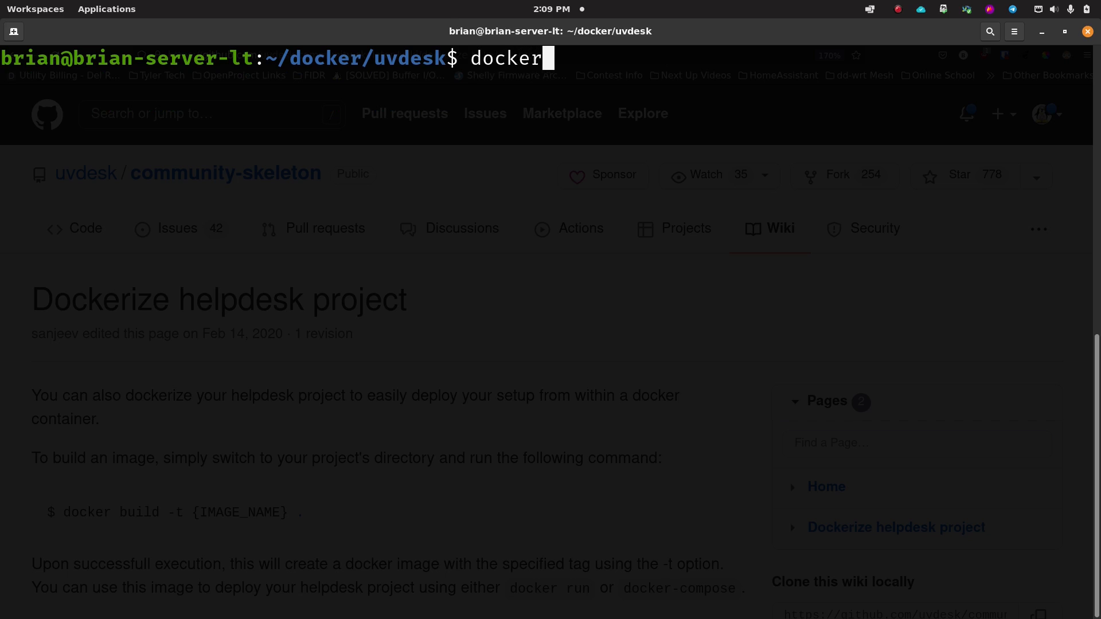
{"action": "type", "text": "-compose up -d"}
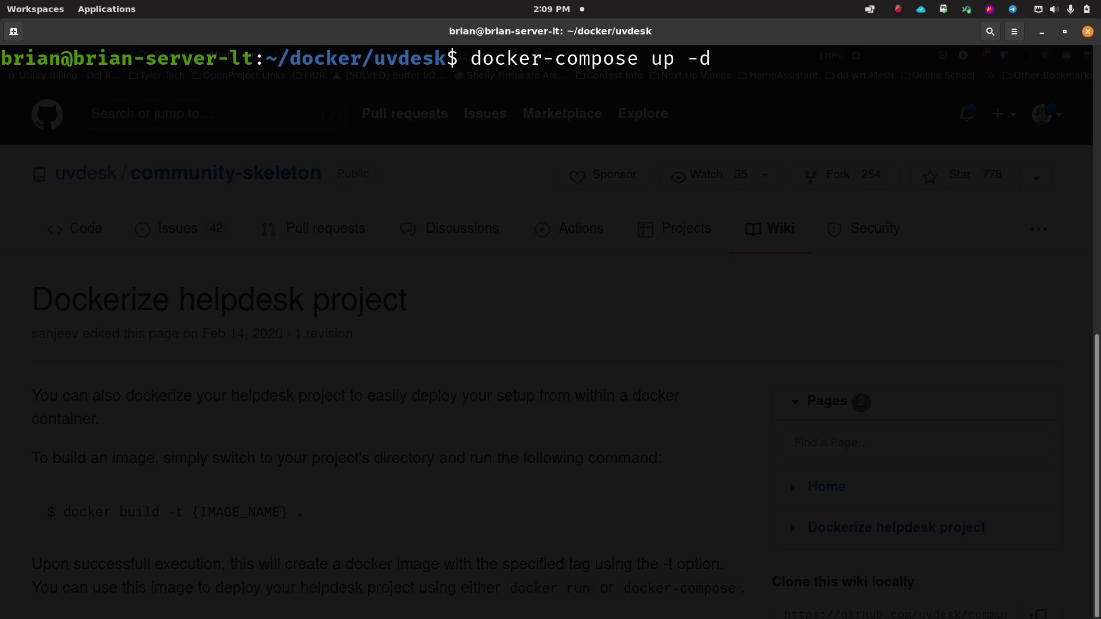
{"action": "key", "text": "Return"}
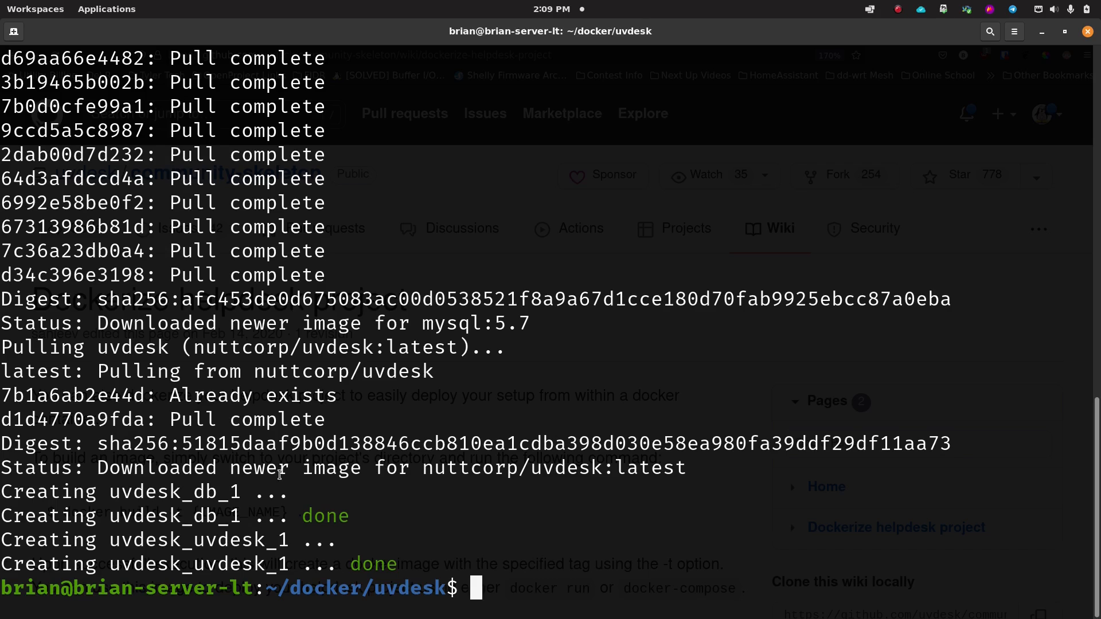
Step: Follow the container logs until MySQL reports ready on port 3306, then stop and clear the terminal
{"action": "type", "text": "dock"}
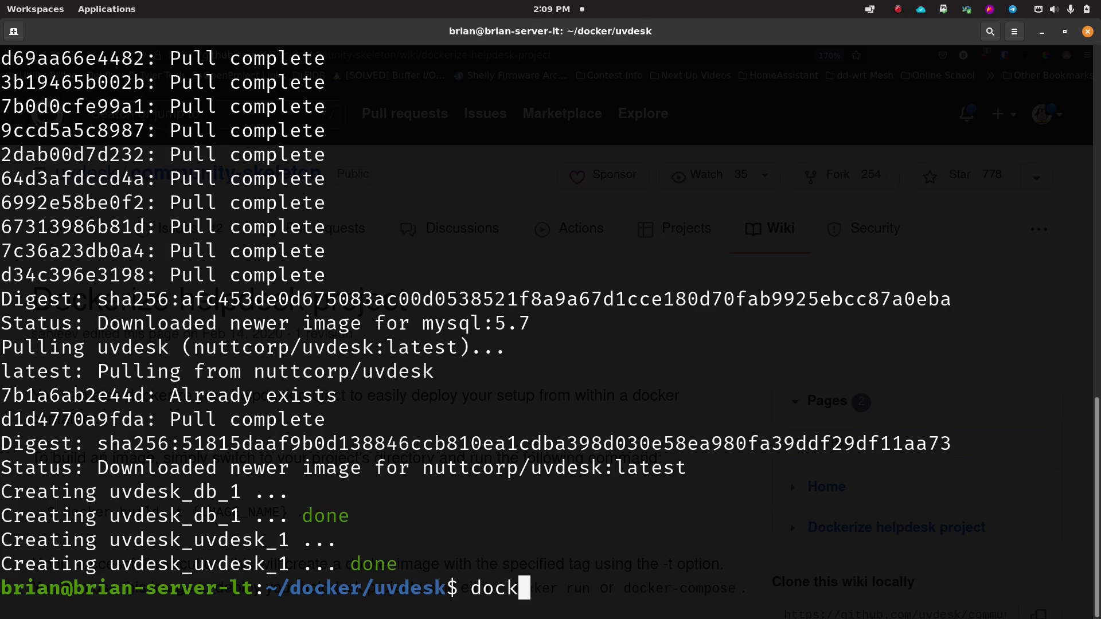
{"action": "type", "text": "er-compose logs -f"}
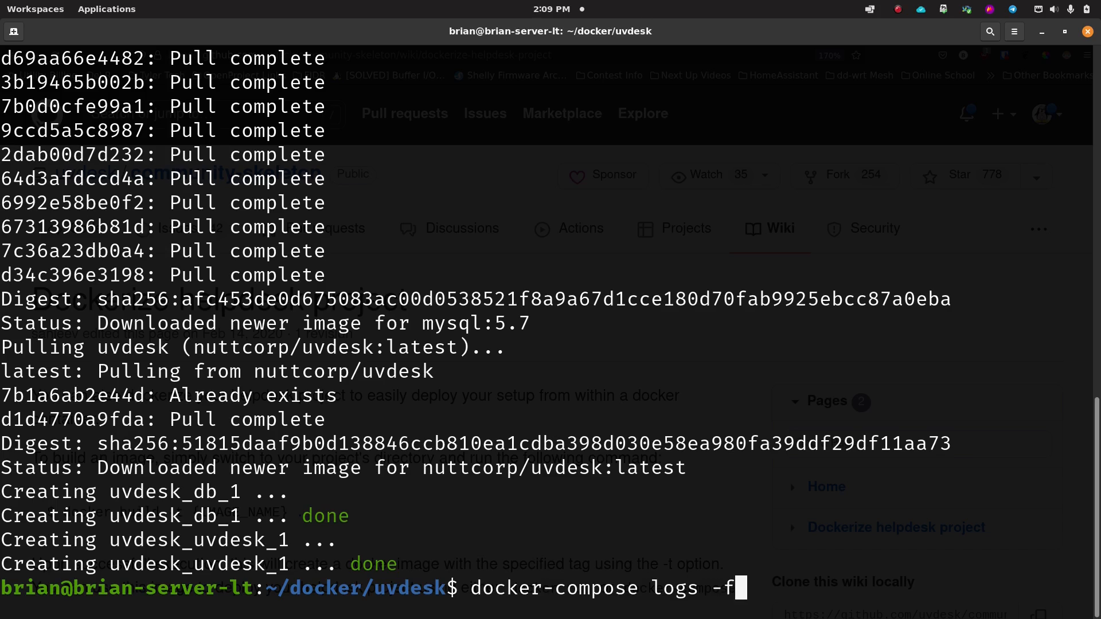
{"action": "key", "text": "Return"}
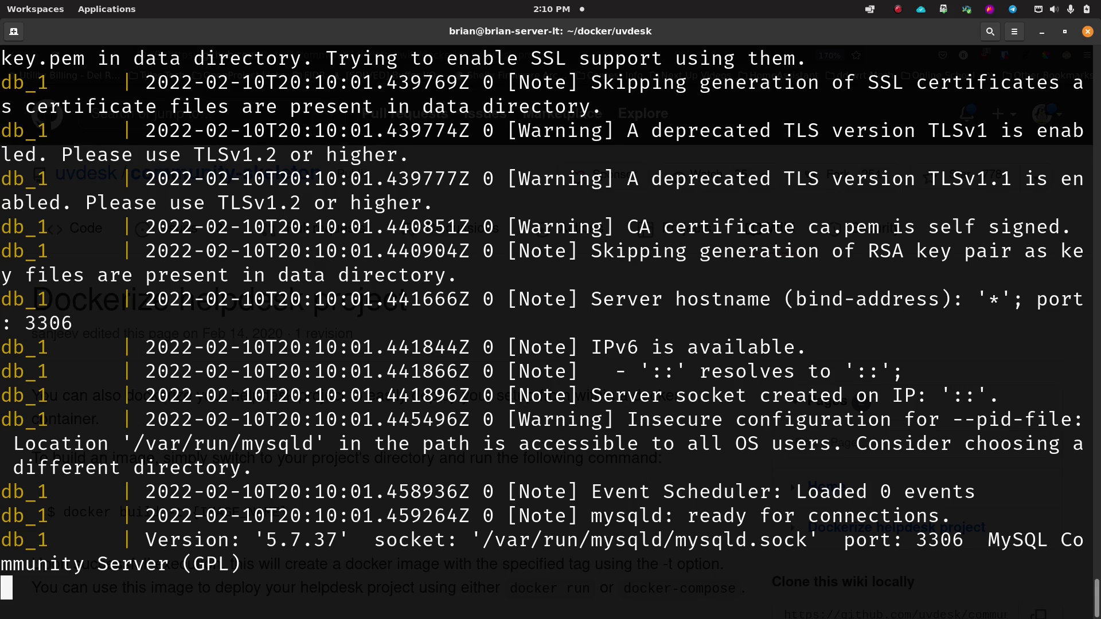
{"action": "key", "text": "ctrl+c"}
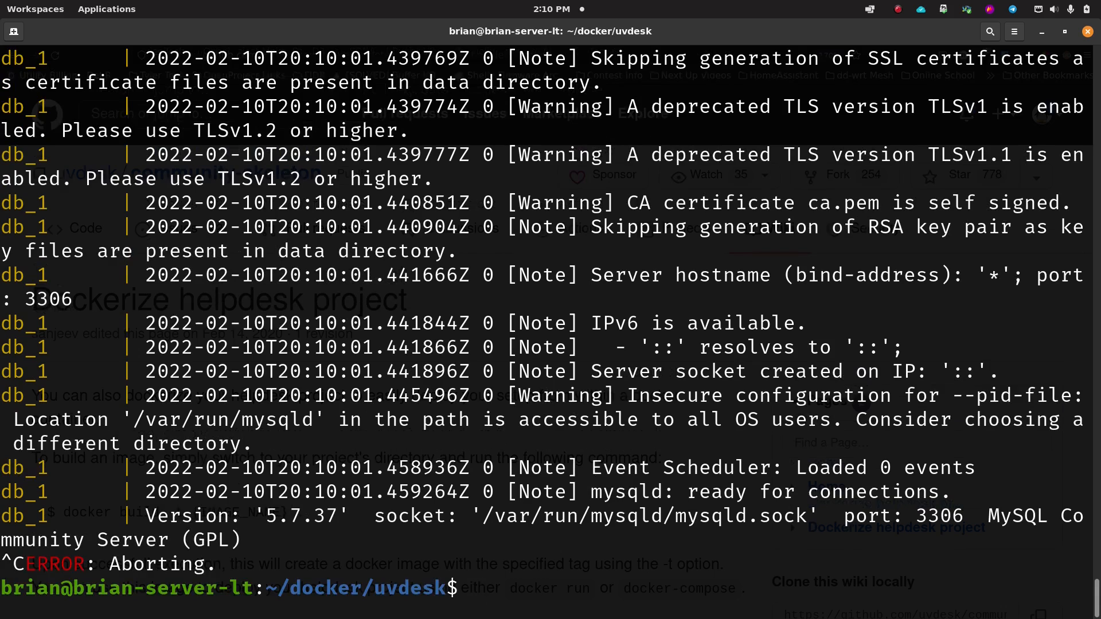
{"action": "type", "text": "clear"}
{"action": "key", "text": "Return"}
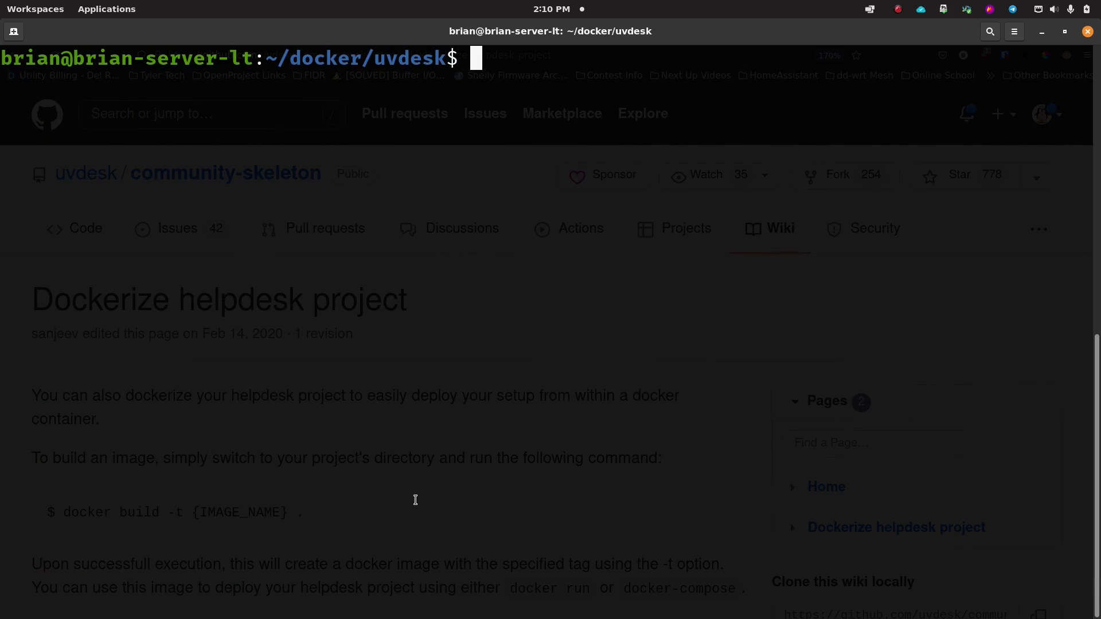
Step: Load the UVdesk installation wizard at 192.168.10.25:8545 in a new Firefox tab and zoom in
{"action": "mouse_move", "coordinate": [493, 615]}
{"action": "left_click", "coordinate": [401, 599]}
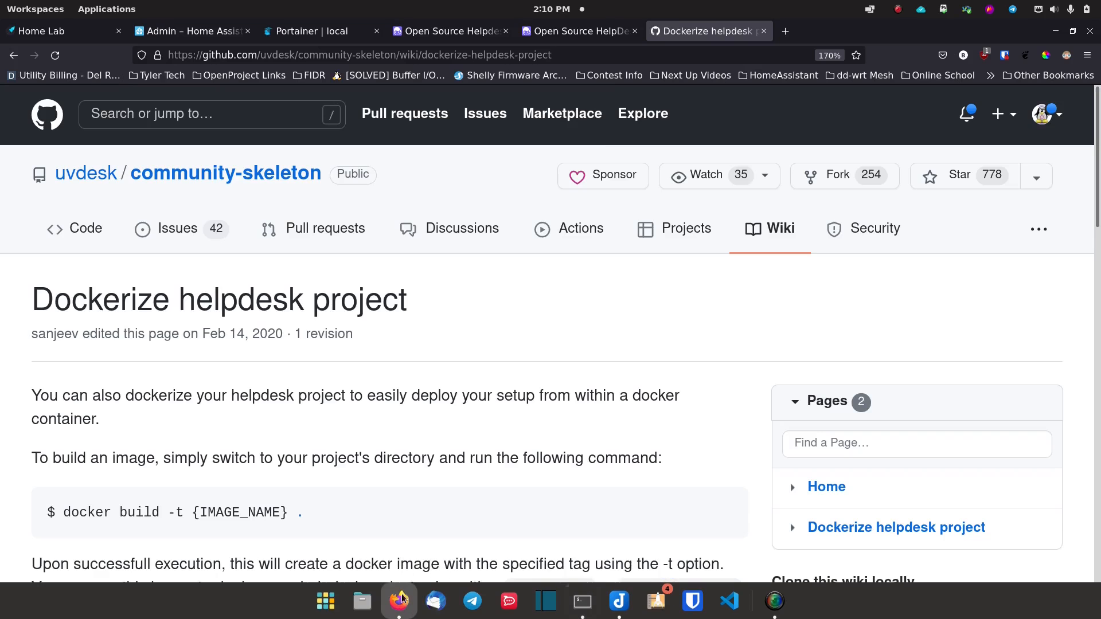
{"action": "left_click", "coordinate": [784, 36]}
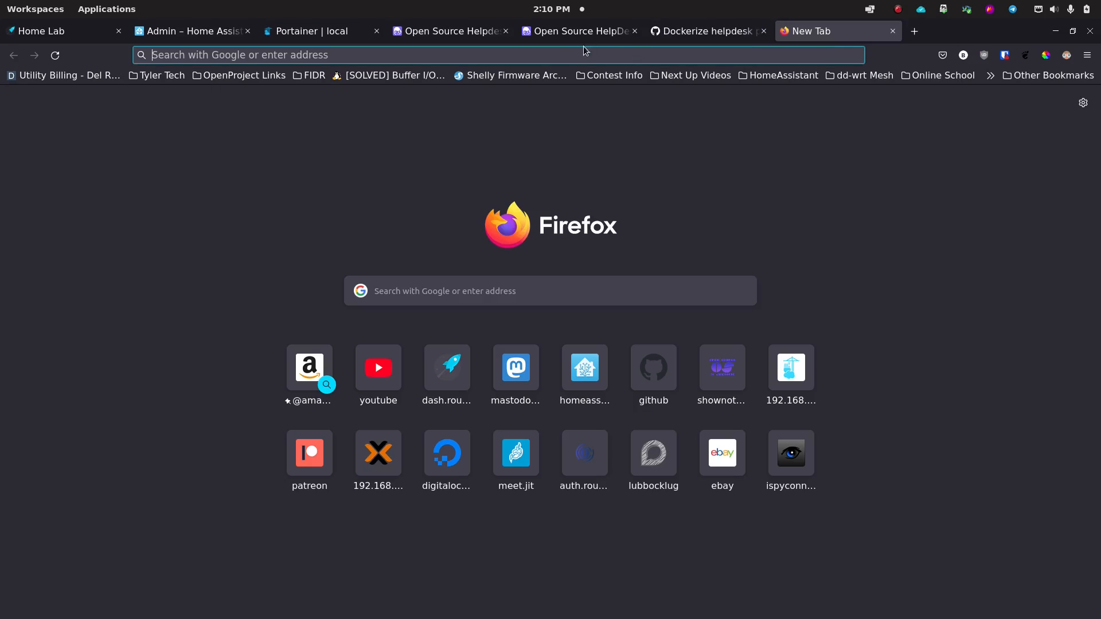
{"action": "left_click", "coordinate": [542, 59]}
{"action": "type", "text": "19"}
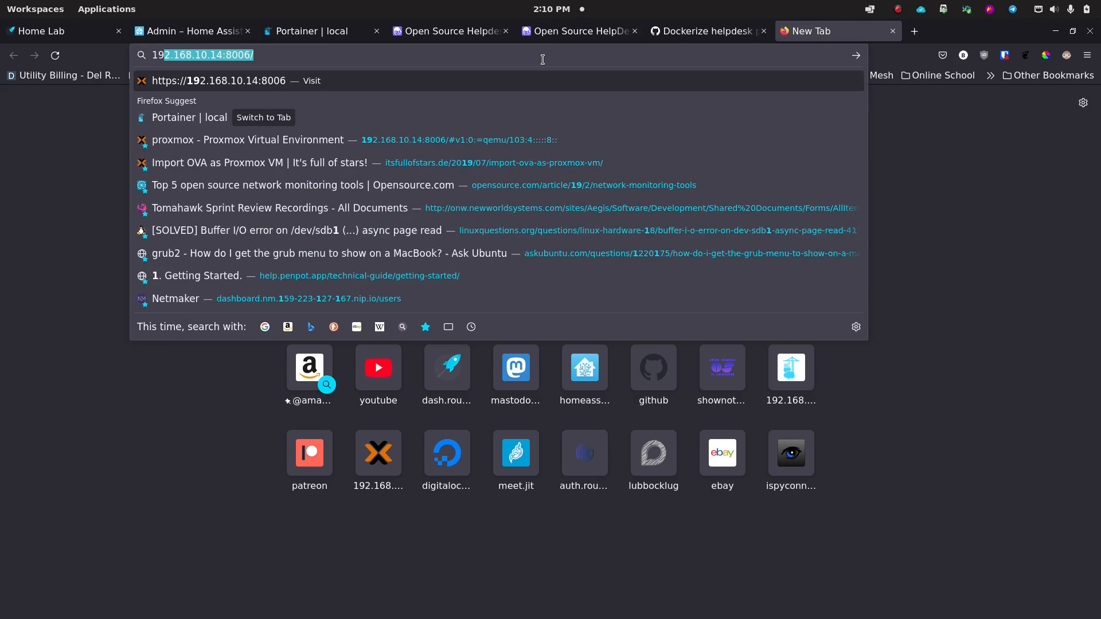
{"action": "type", "text": "2.168.10.2"}
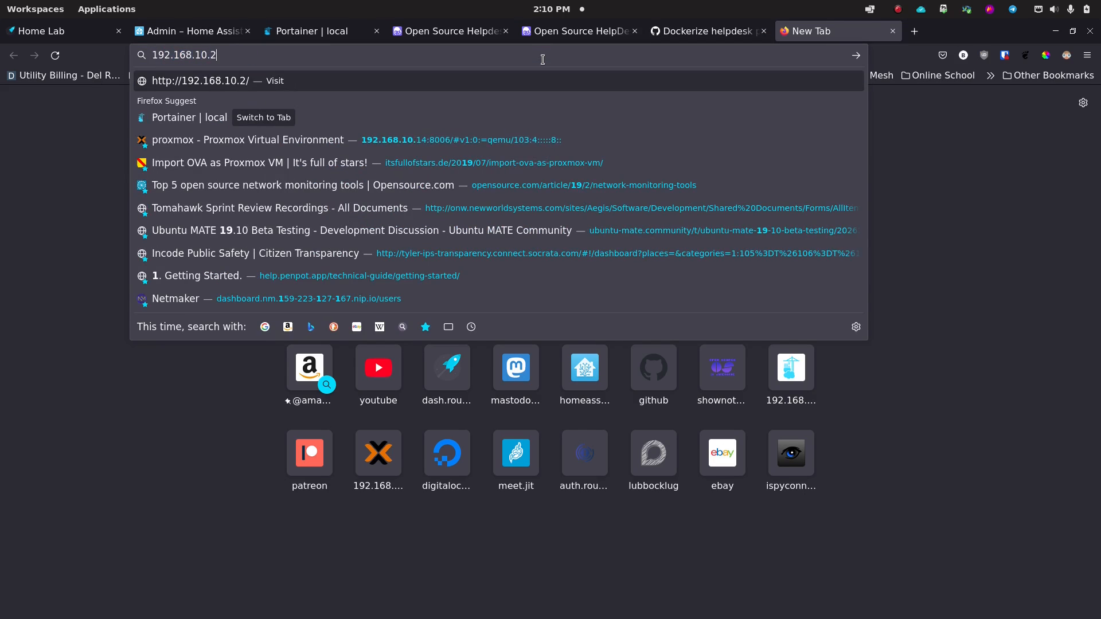
{"action": "type", "text": "5:8545"}
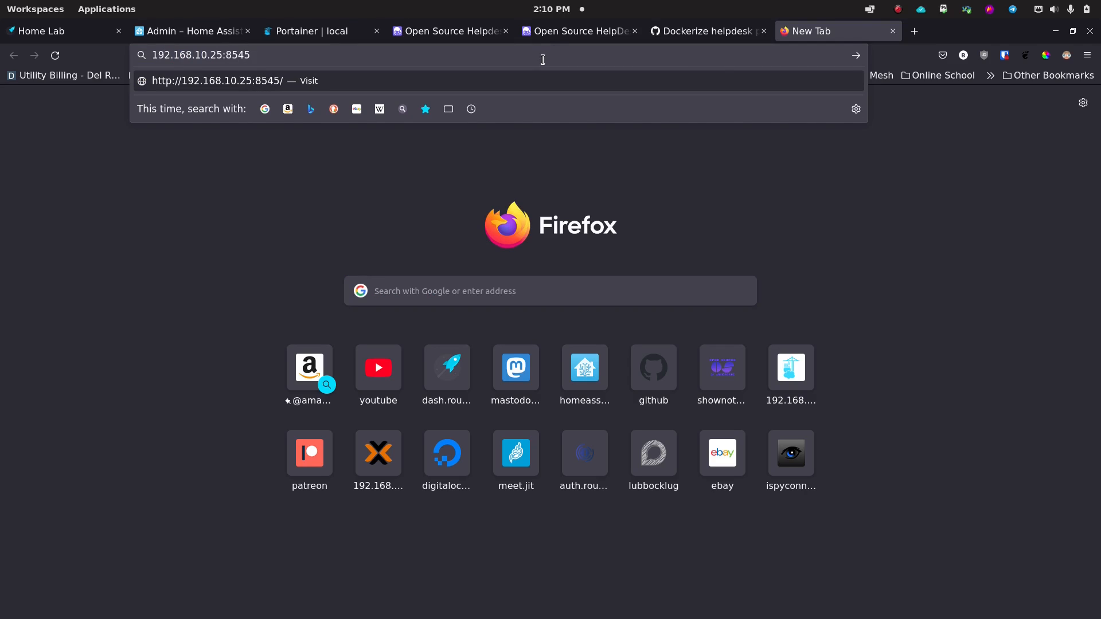
{"action": "key", "text": "Return"}
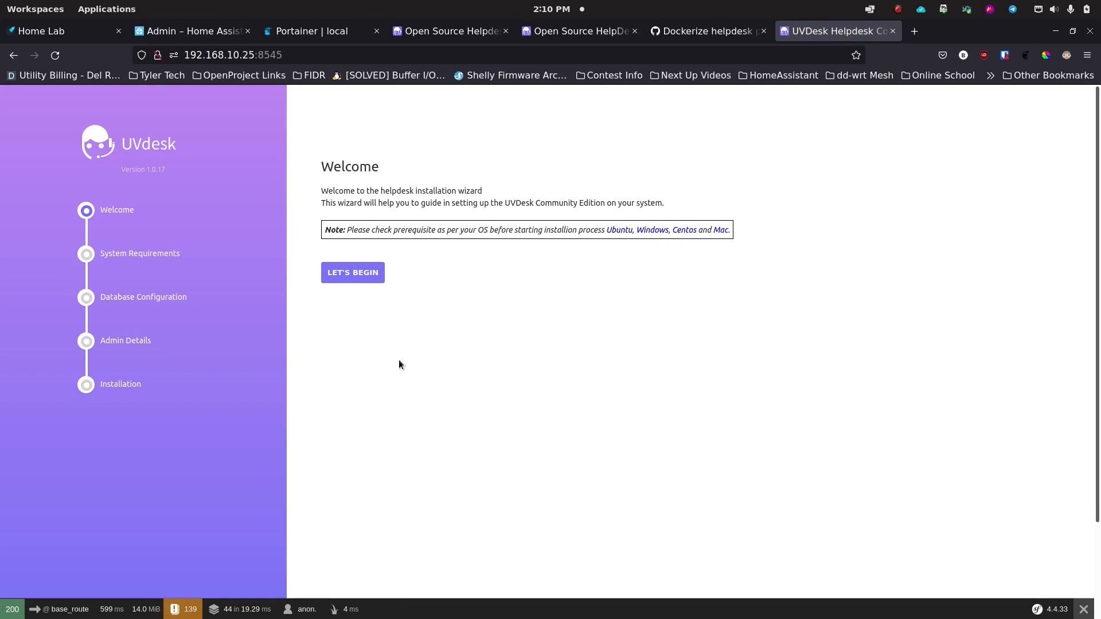
{"action": "key", "text": "ctrl+plus"}
{"action": "key", "text": "ctrl+plus"}
{"action": "key", "text": "ctrl+plus"}
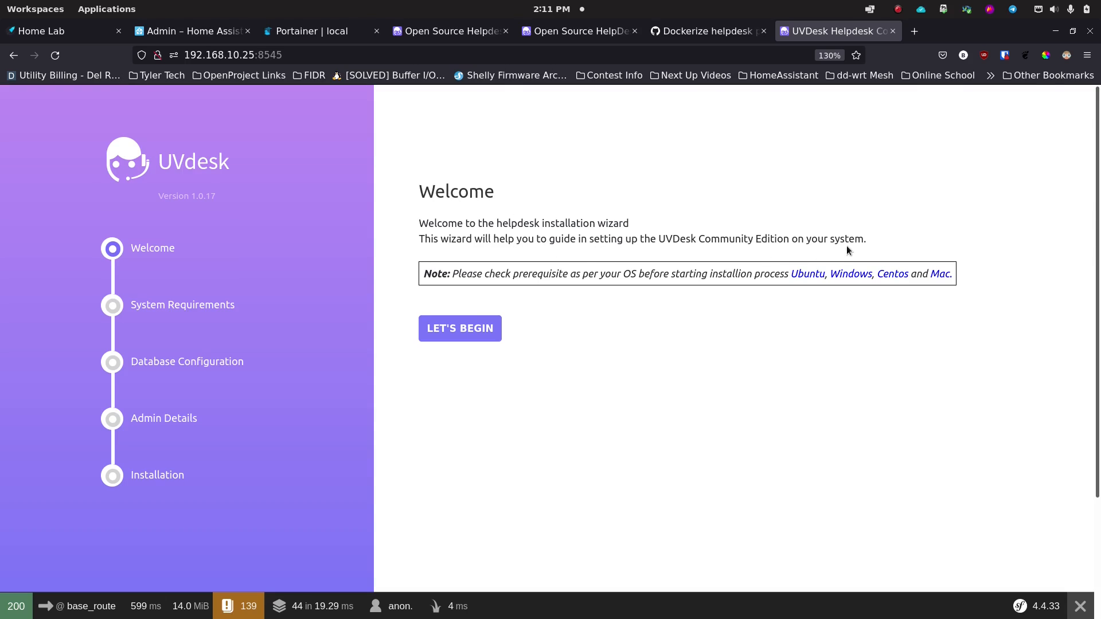
Step: Start the wizard, pass the system requirements check, and select the database Server value
{"action": "left_click", "coordinate": [457, 328]}
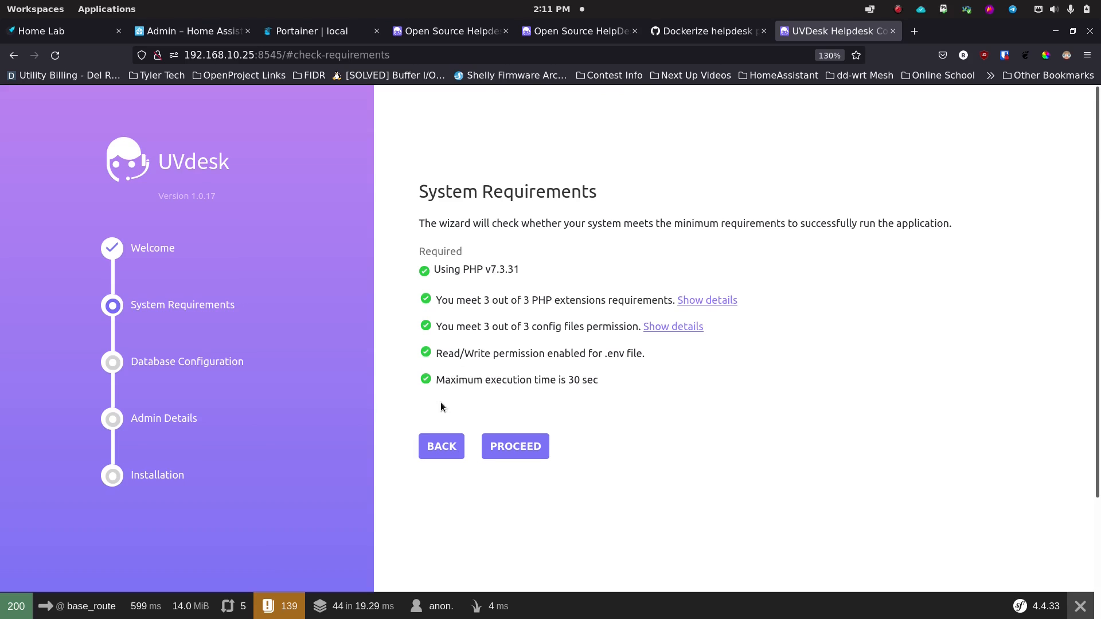
{"action": "left_click", "coordinate": [505, 451]}
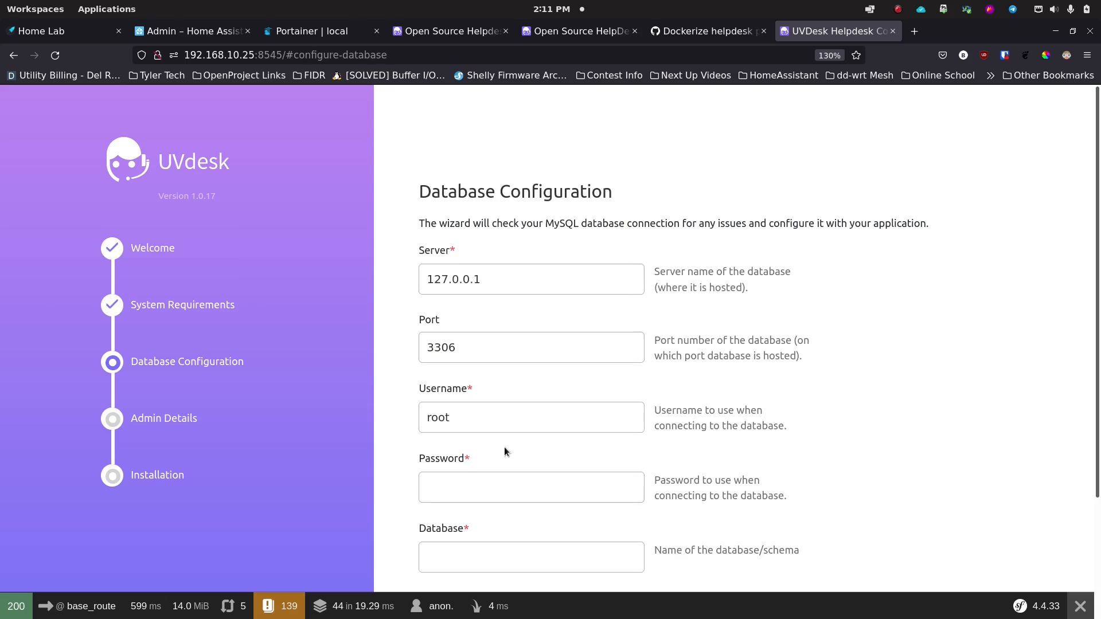
{"action": "left_click", "coordinate": [507, 280]}
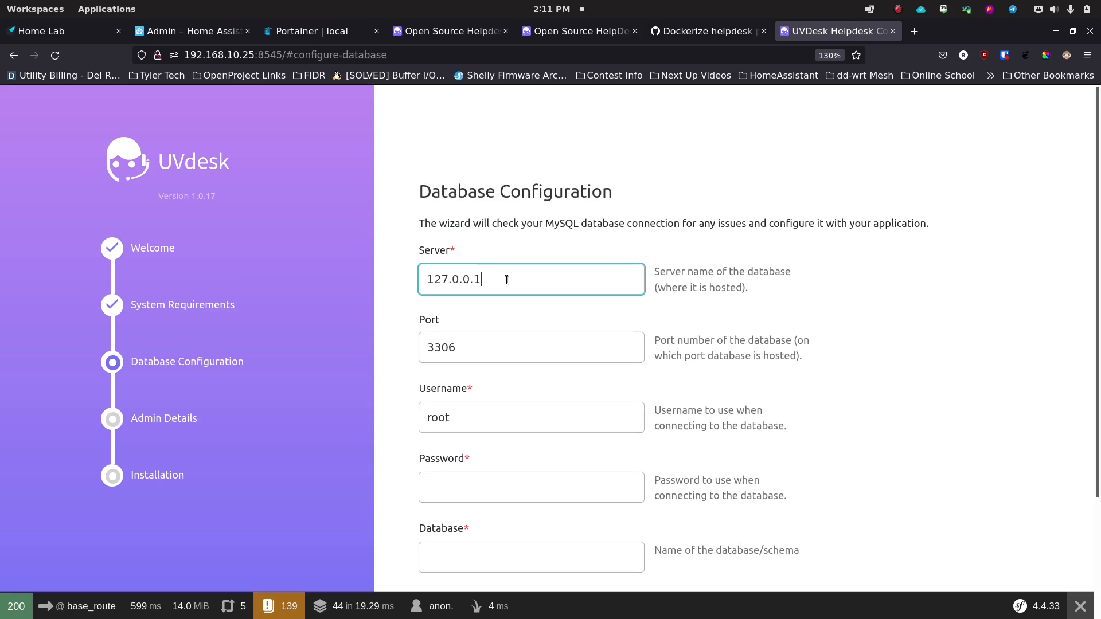
{"action": "key", "text": "ctrl+a"}
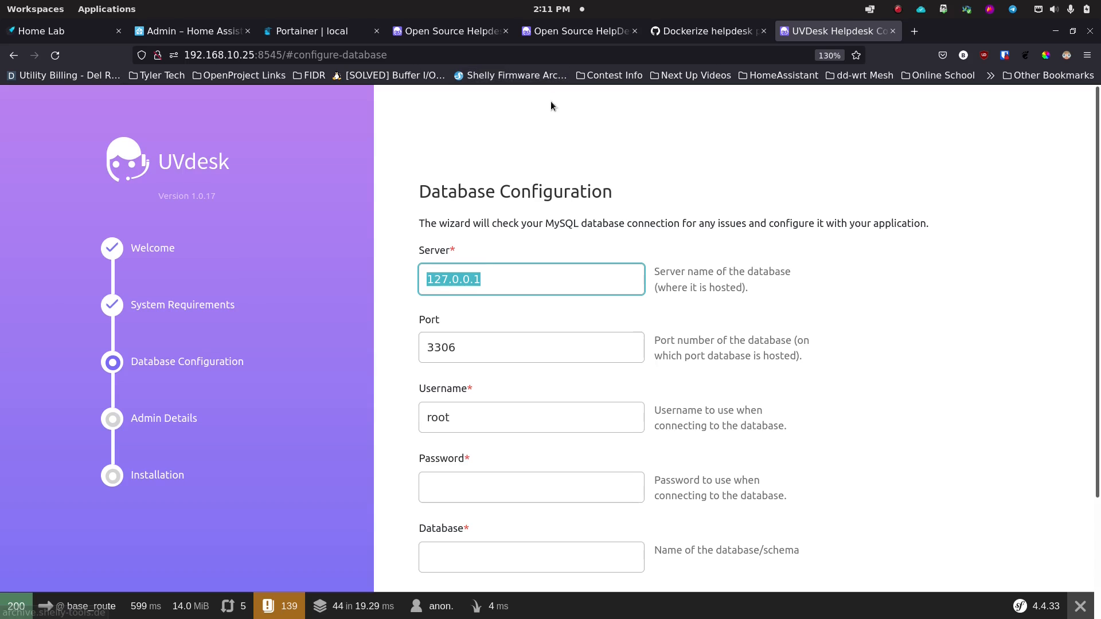
Step: Open Portainer's local container list to find the running uvdesk_db_1 database container name
{"action": "left_click", "coordinate": [324, 33]}
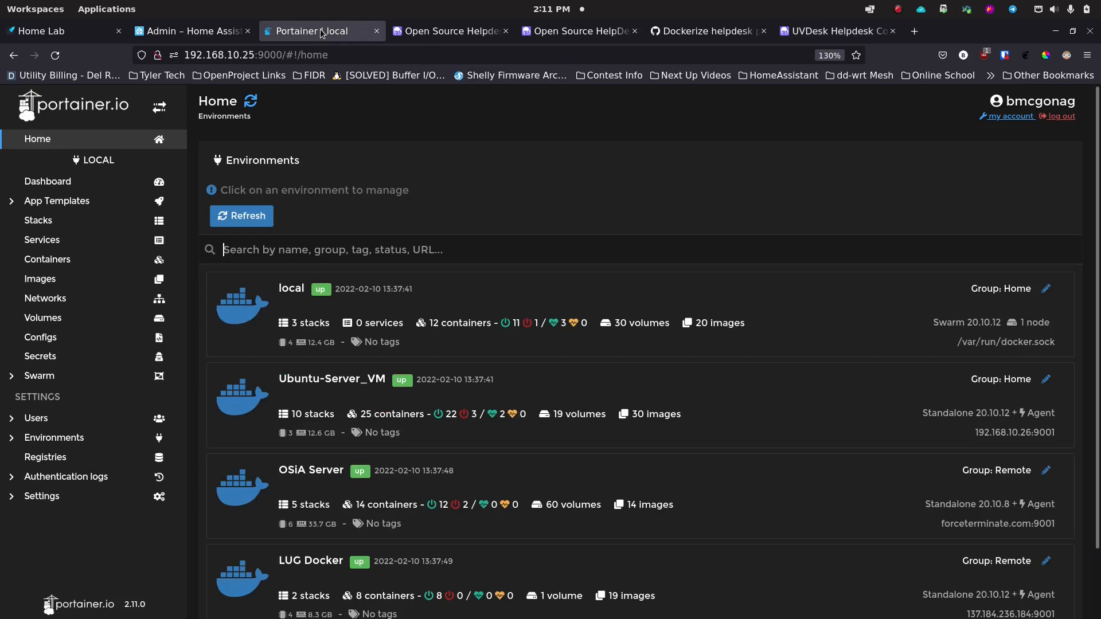
{"action": "scroll", "coordinate": [361, 294], "scroll_direction": "down", "scroll_amount": 2}
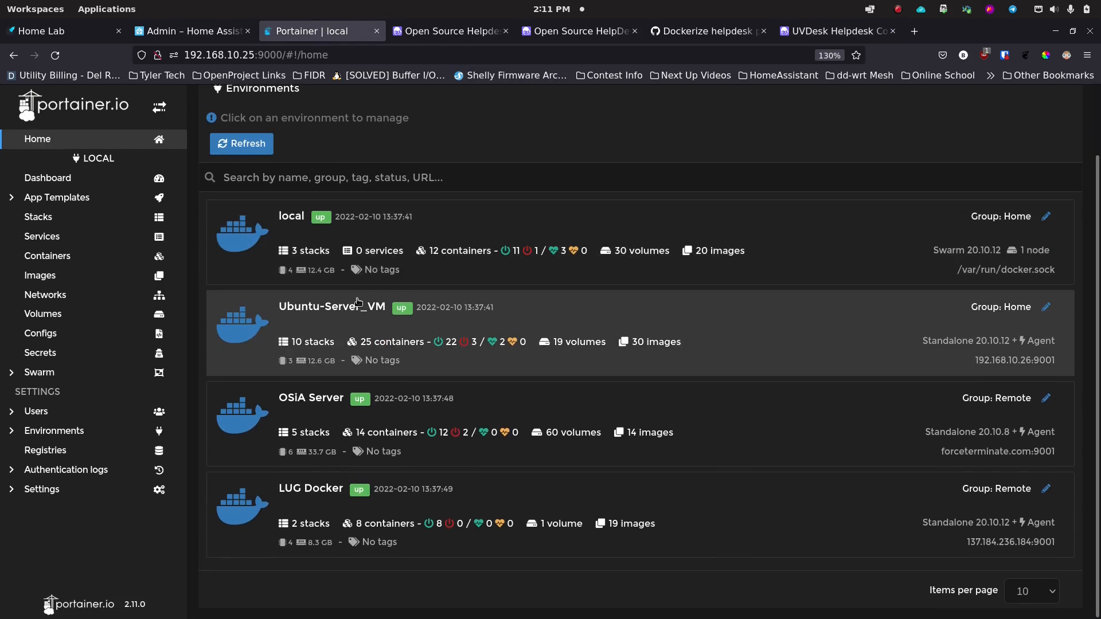
{"action": "scroll", "coordinate": [364, 277], "scroll_direction": "up", "scroll_amount": 2}
{"action": "scroll", "coordinate": [364, 277], "scroll_direction": "down", "scroll_amount": 2}
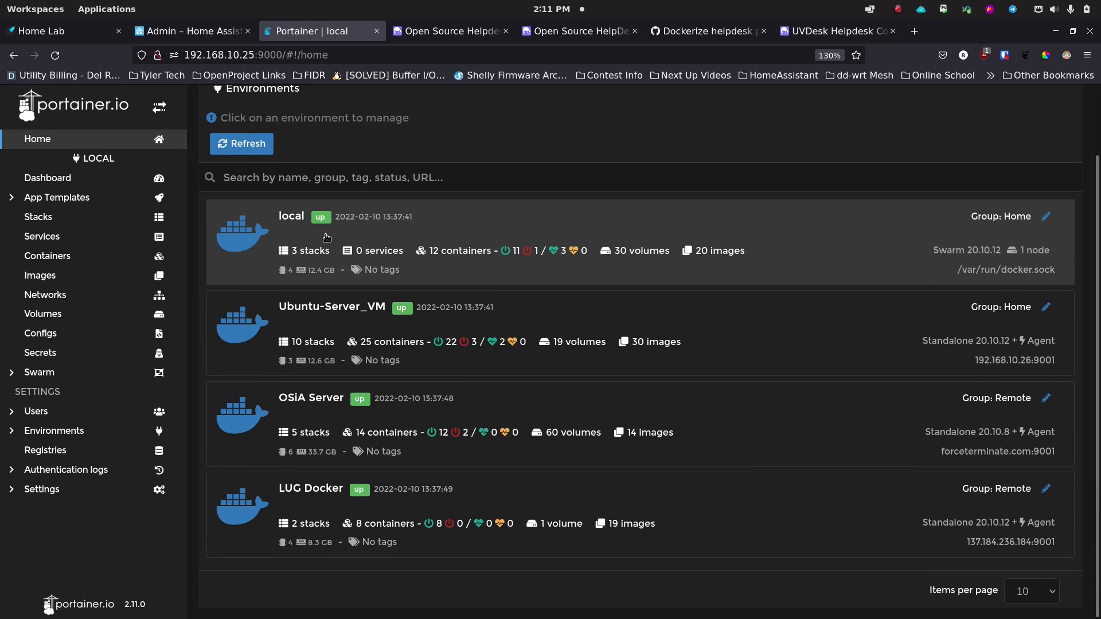
{"action": "left_click", "coordinate": [326, 237]}
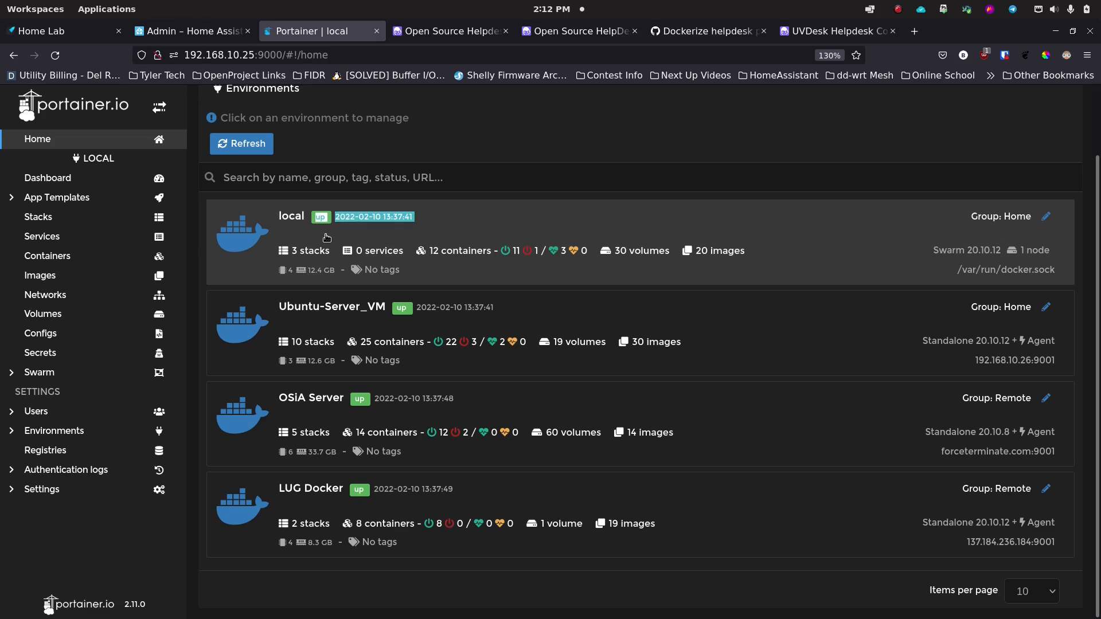
{"action": "scroll", "coordinate": [325, 234], "scroll_direction": "down", "scroll_amount": 2}
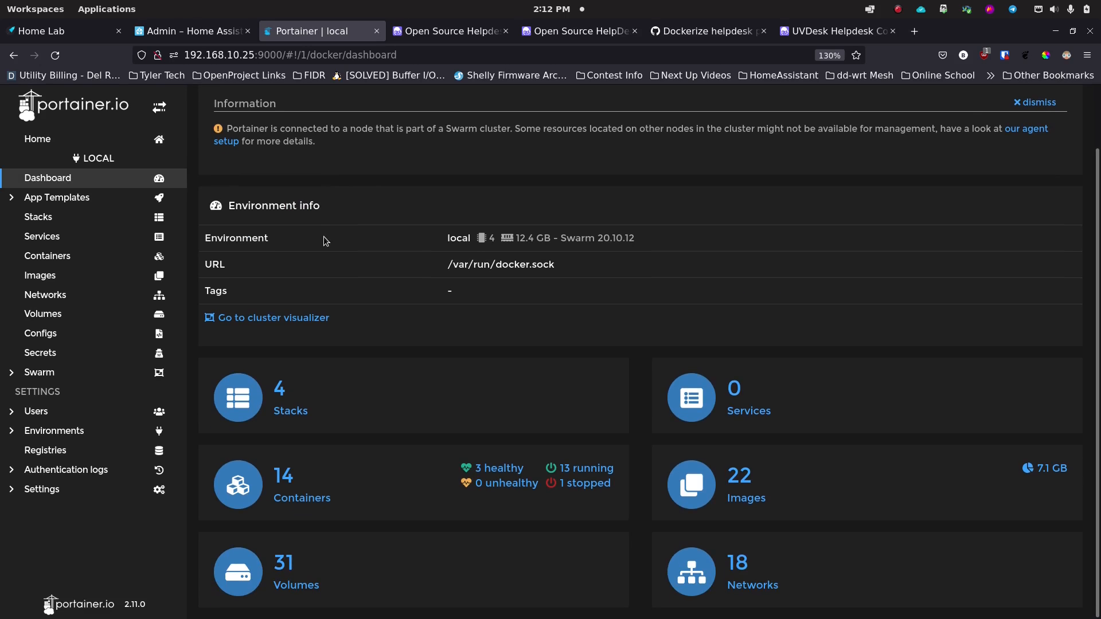
{"action": "left_click", "coordinate": [354, 487]}
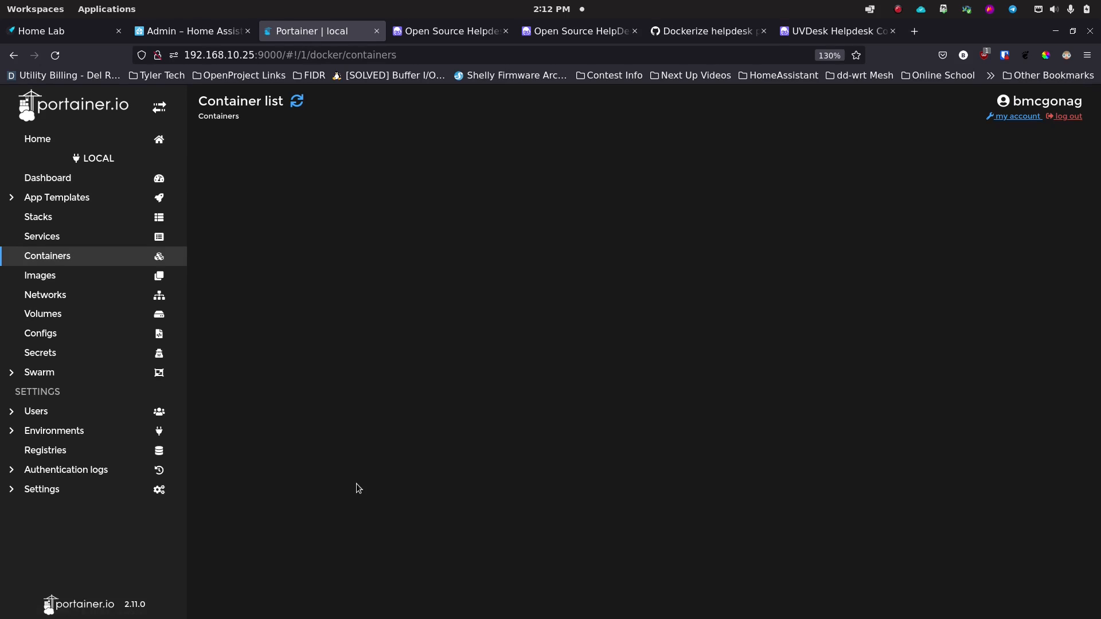
{"action": "scroll", "coordinate": [329, 399], "scroll_direction": "down", "scroll_amount": 3}
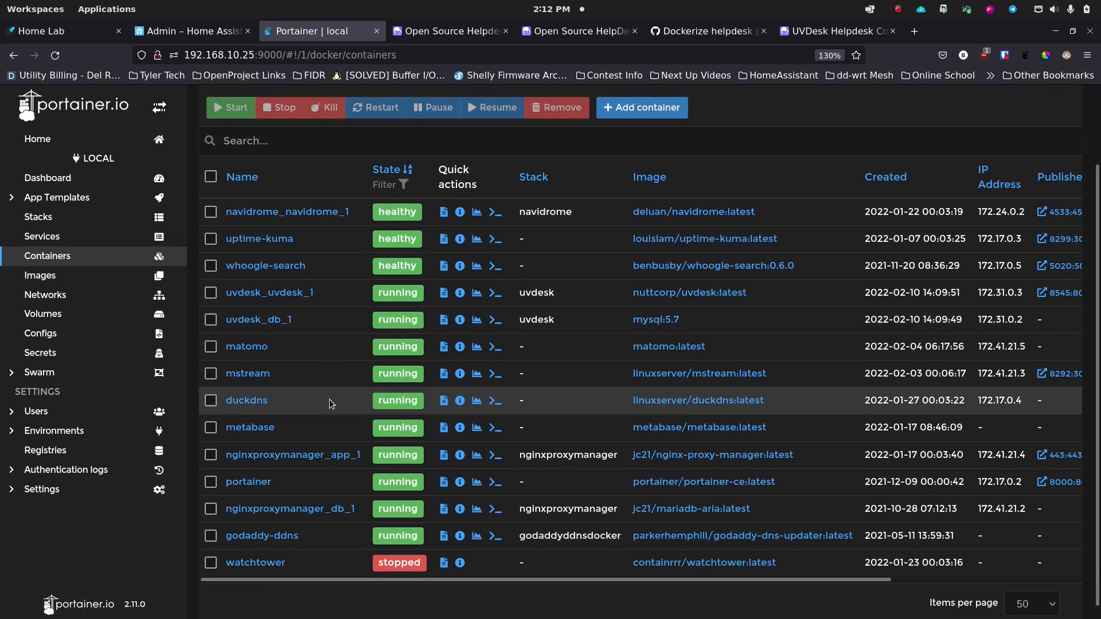
{"action": "scroll", "coordinate": [316, 348], "scroll_direction": "down", "scroll_amount": 1}
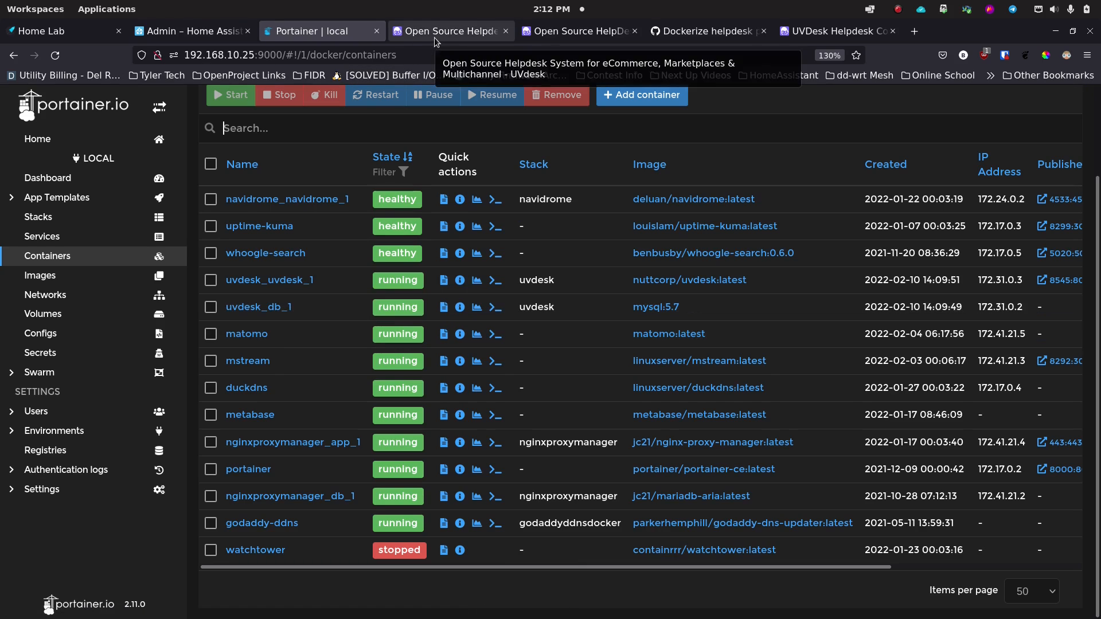
Step: Enter uvdesk_db_1 as the database server, keeping port 3306
{"action": "left_click", "coordinate": [826, 32]}
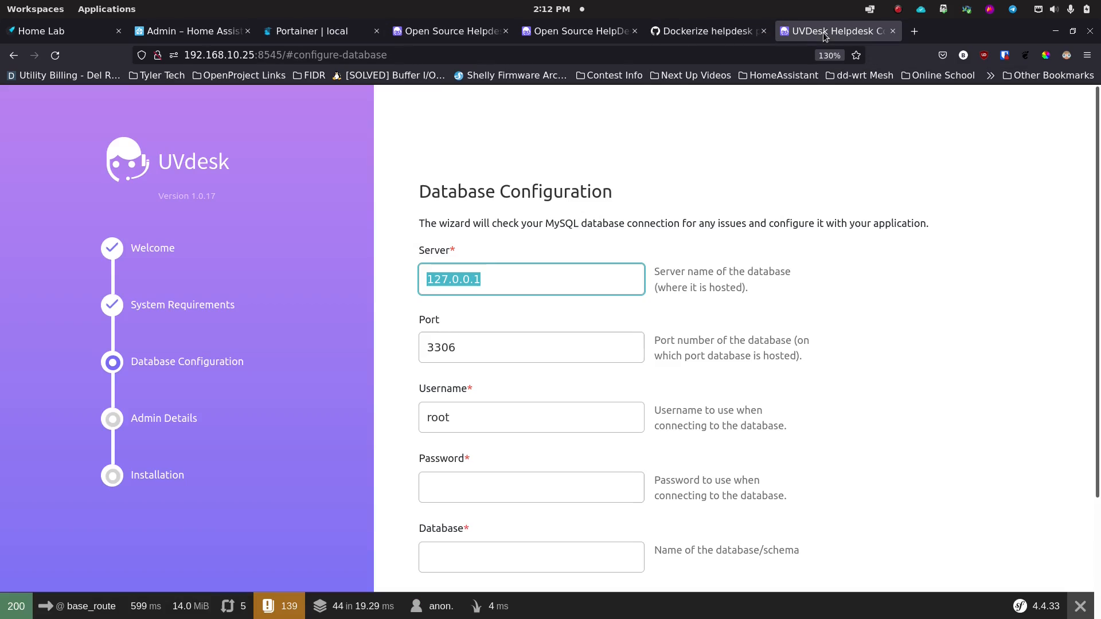
{"action": "type", "text": "u"}
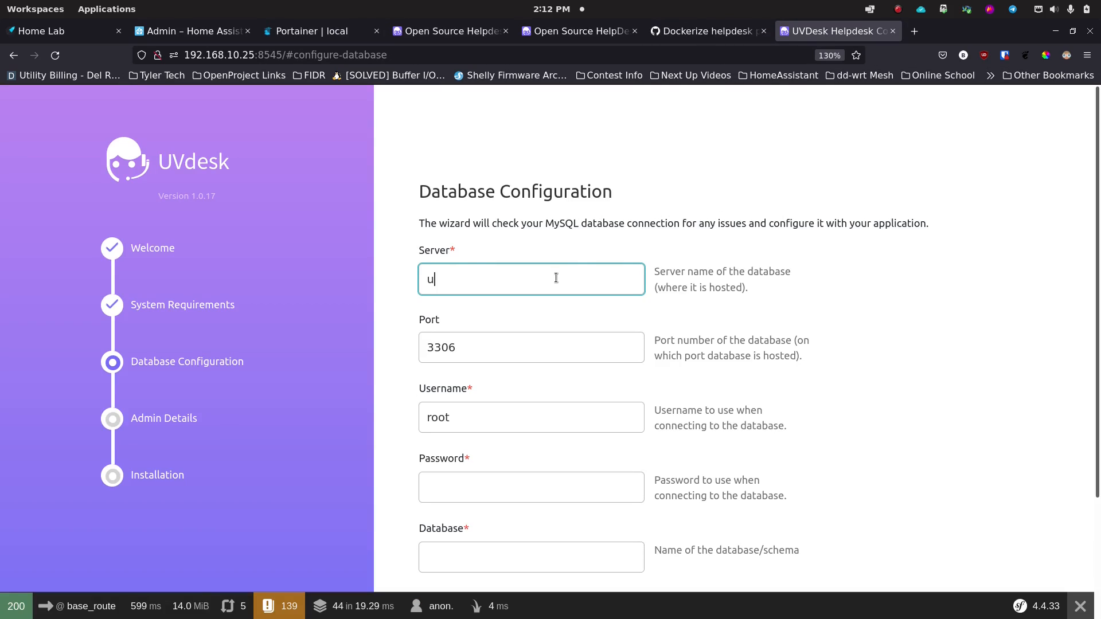
{"action": "type", "text": "vdesk_db_1"}
{"action": "left_click", "coordinate": [496, 339]}
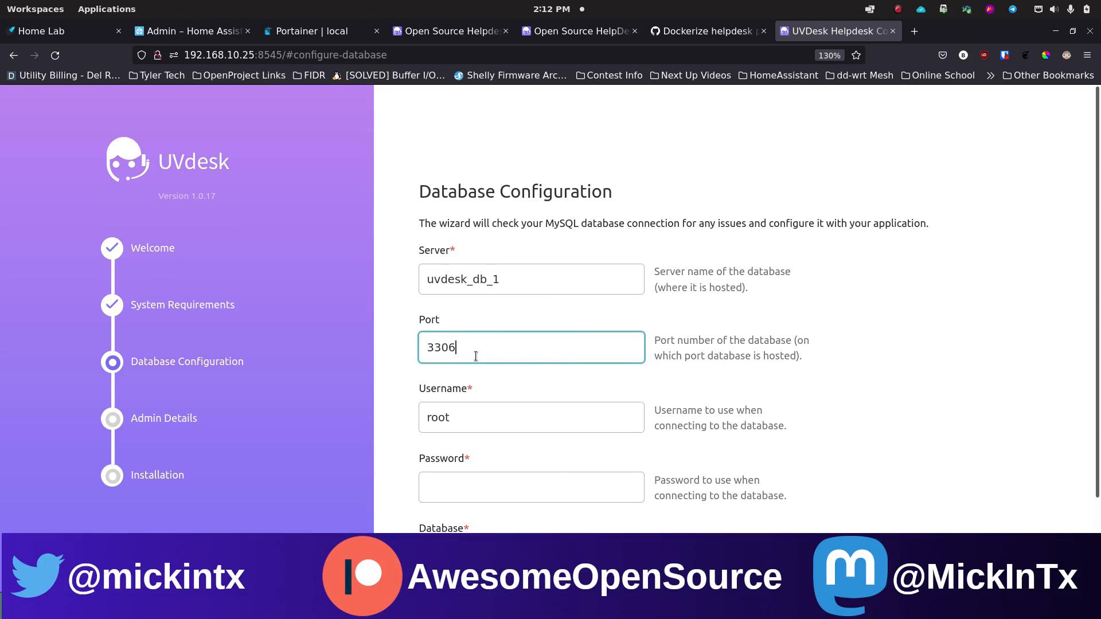
{"action": "scroll", "coordinate": [409, 389], "scroll_direction": "down", "scroll_amount": 3}
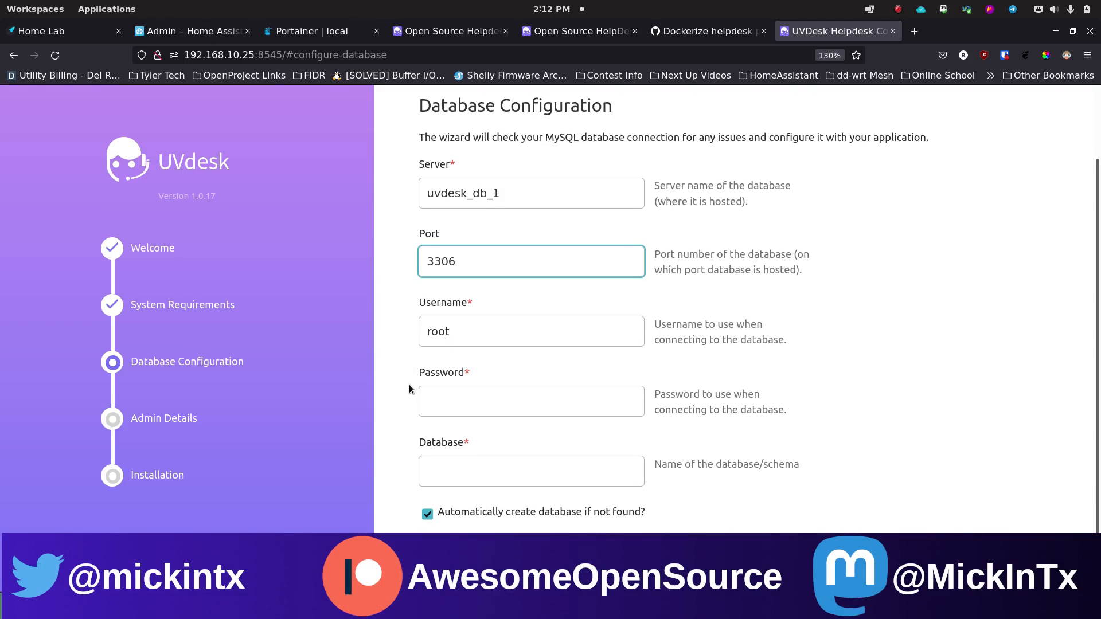
Step: Fill in the database username and password, set database name uvdesk, and proceed
{"action": "left_click", "coordinate": [466, 334]}
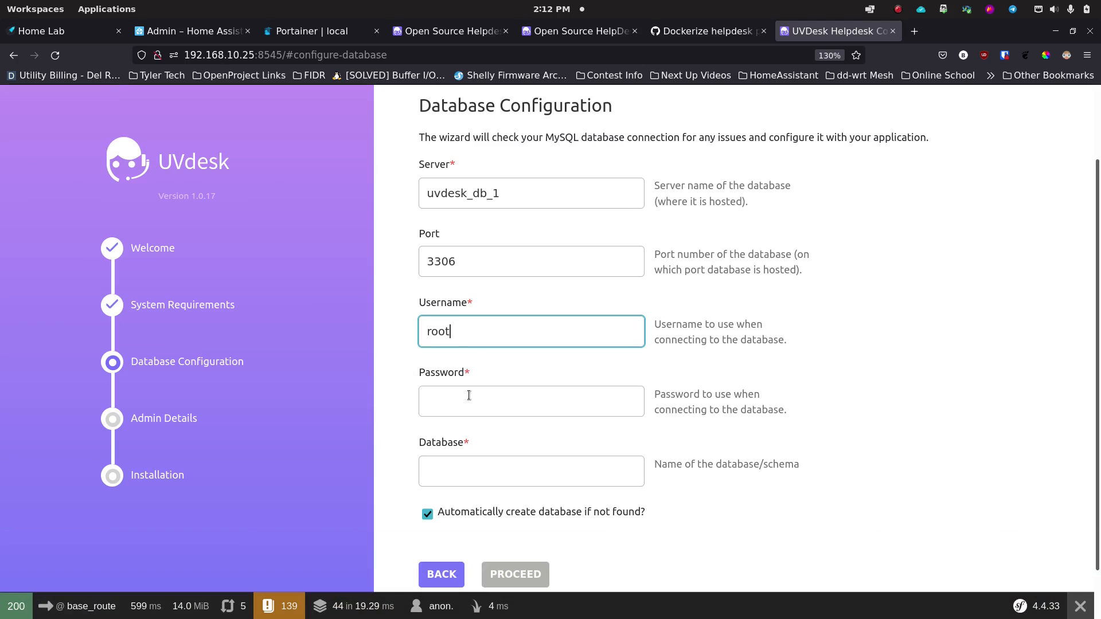
{"action": "double_click", "coordinate": [472, 328]}
{"action": "type", "text": "uvdesk"}
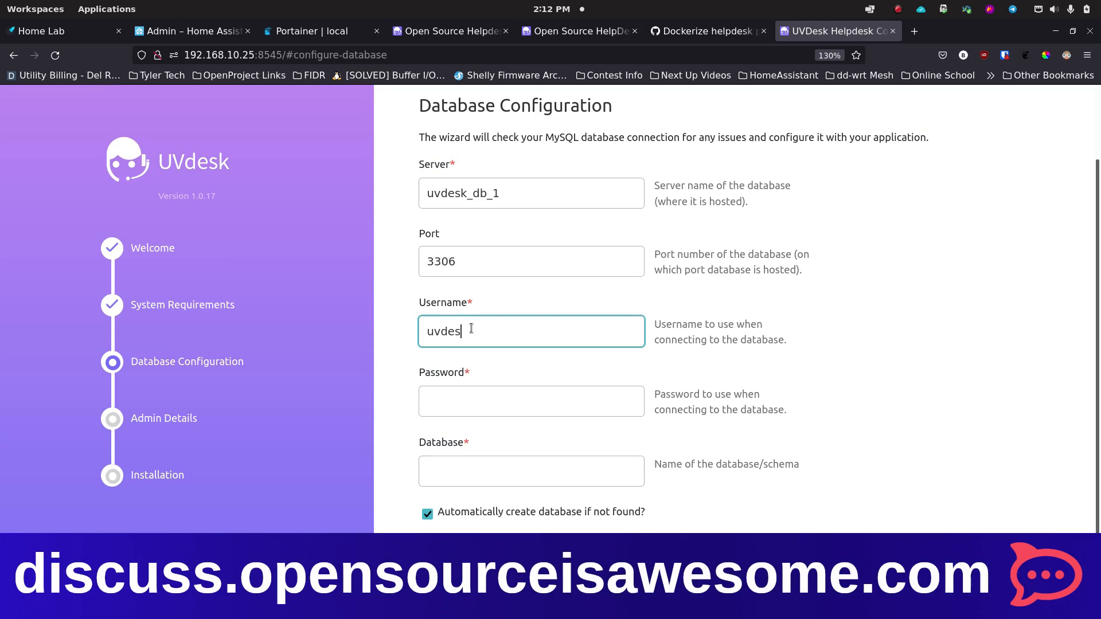
{"action": "key", "text": "BackSpace"}
{"action": "key", "text": "BackSpace"}
{"action": "key", "text": "BackSpace"}
{"action": "key", "text": "BackSpace"}
{"action": "key", "text": "BackSpace"}
{"action": "key", "text": "BackSpace"}
{"action": "type", "text": "brian"}
{"action": "key", "text": "Tab"}
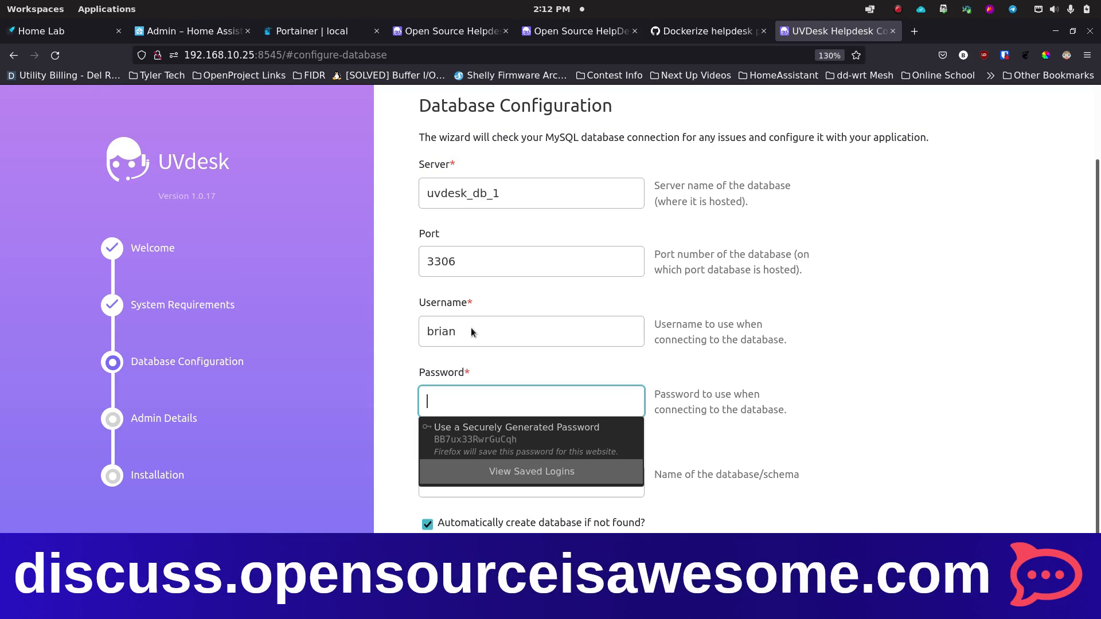
{"action": "type", "text": "•••"}
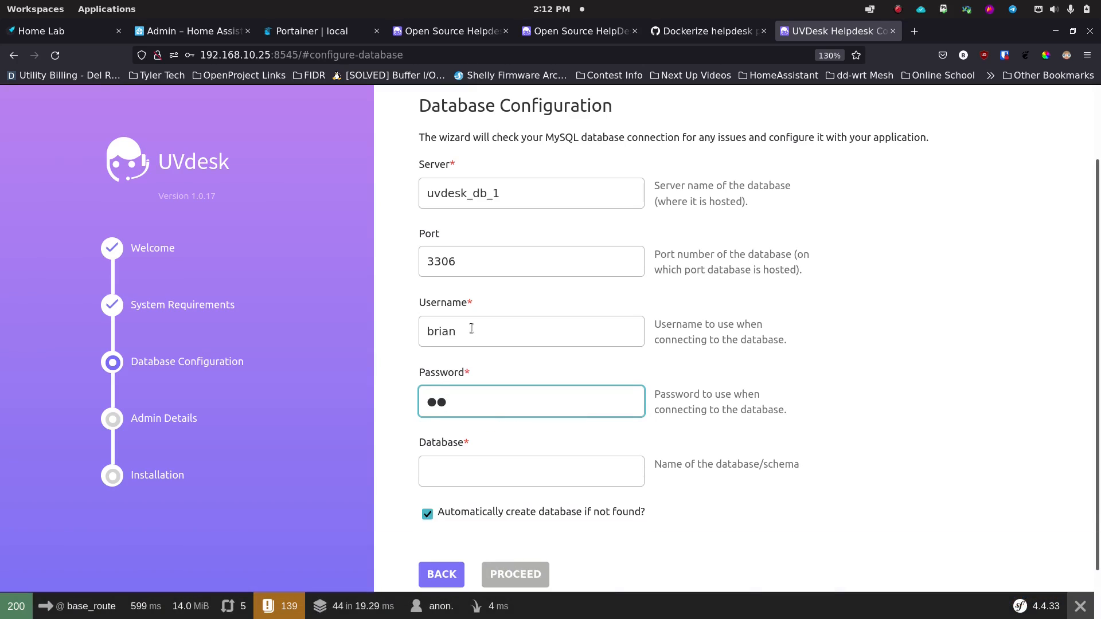
{"action": "type", "text": "•••••••••"}
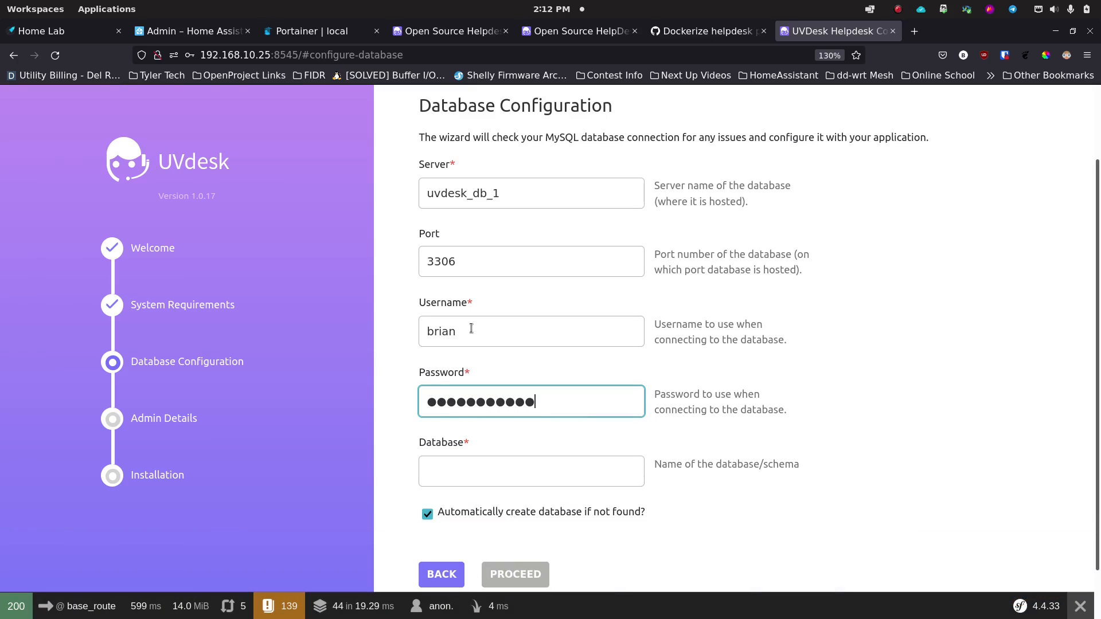
{"action": "key", "text": "Tab"}
{"action": "type", "text": "uv"}
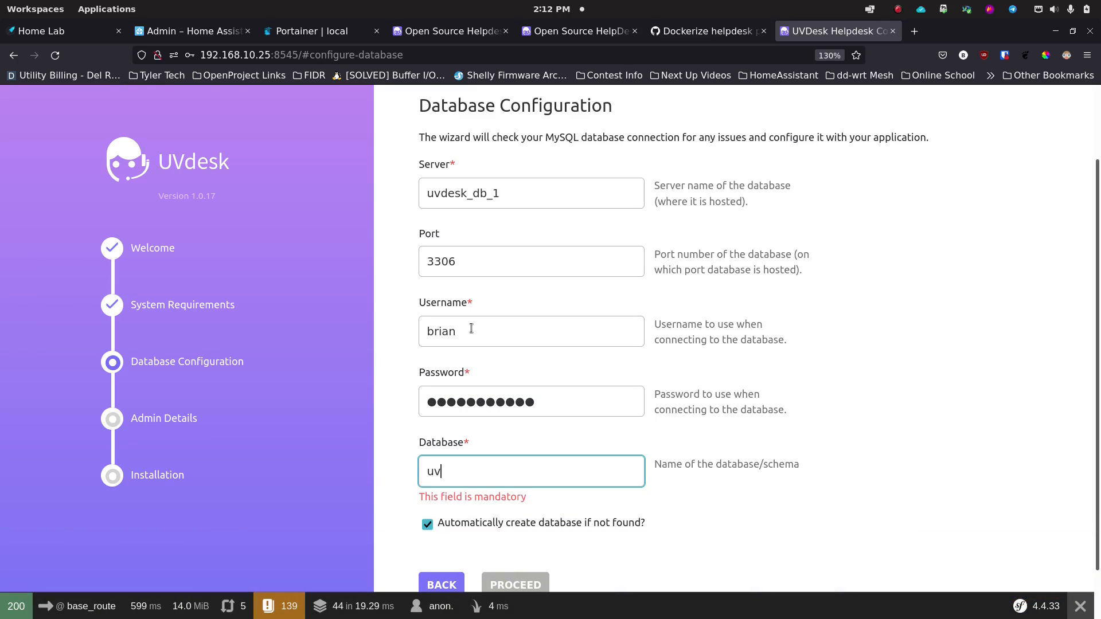
{"action": "type", "text": "desk"}
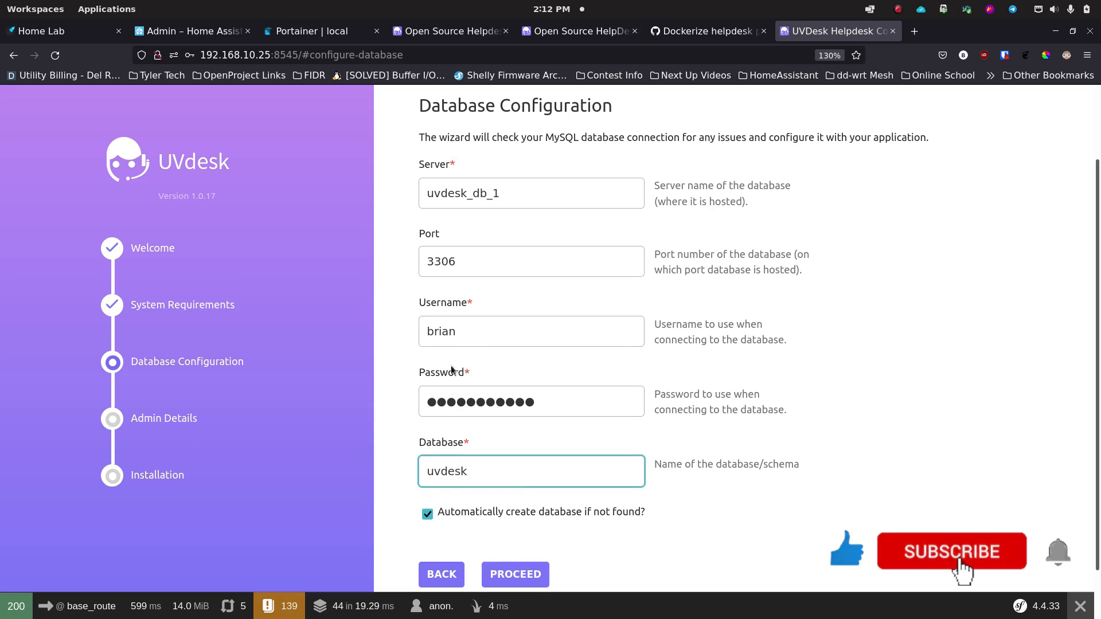
{"action": "scroll", "coordinate": [399, 421], "scroll_direction": "down", "scroll_amount": 1}
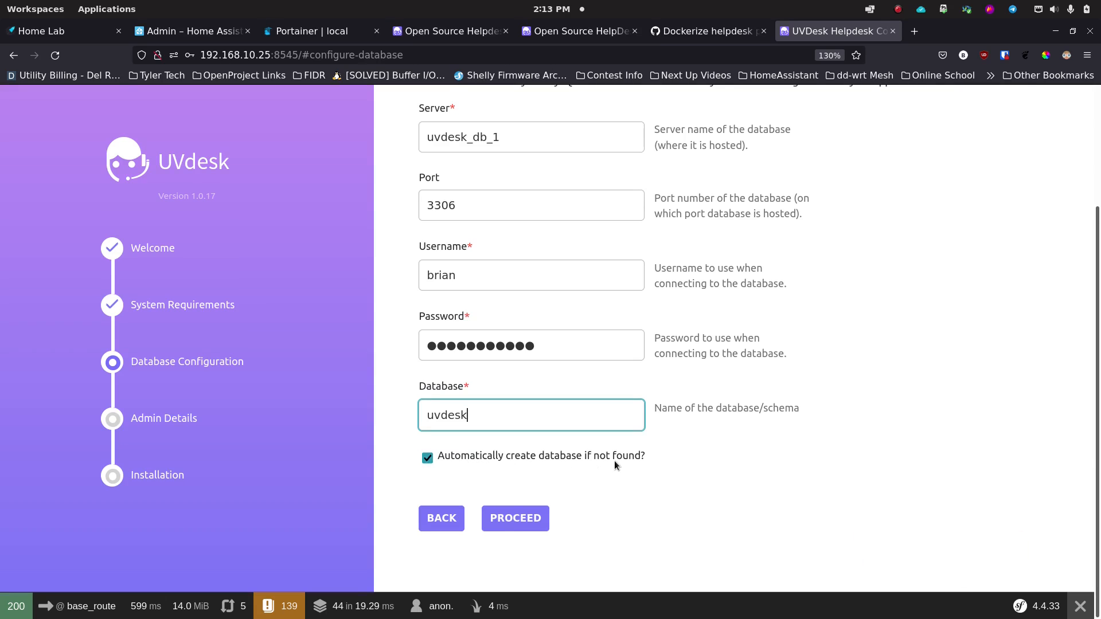
{"action": "left_click", "coordinate": [522, 525]}
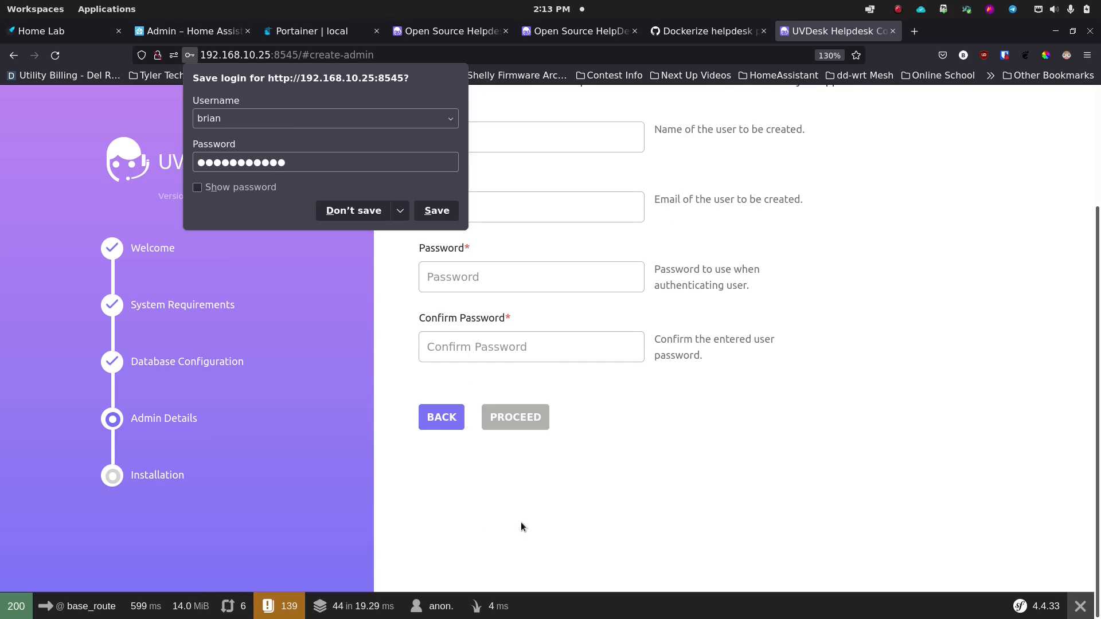
Step: Fill in the super admin's name, e-mail and matching password, proceed, and decline Firefox's save-login prompts
{"action": "left_click", "coordinate": [360, 214]}
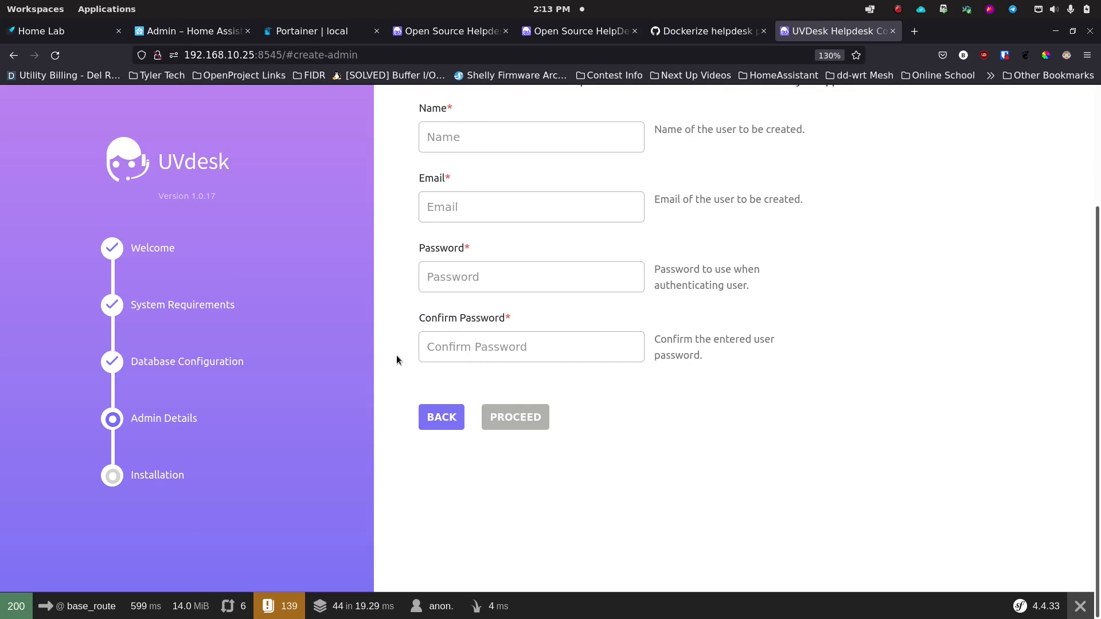
{"action": "scroll", "coordinate": [397, 363], "scroll_direction": "up", "scroll_amount": 3}
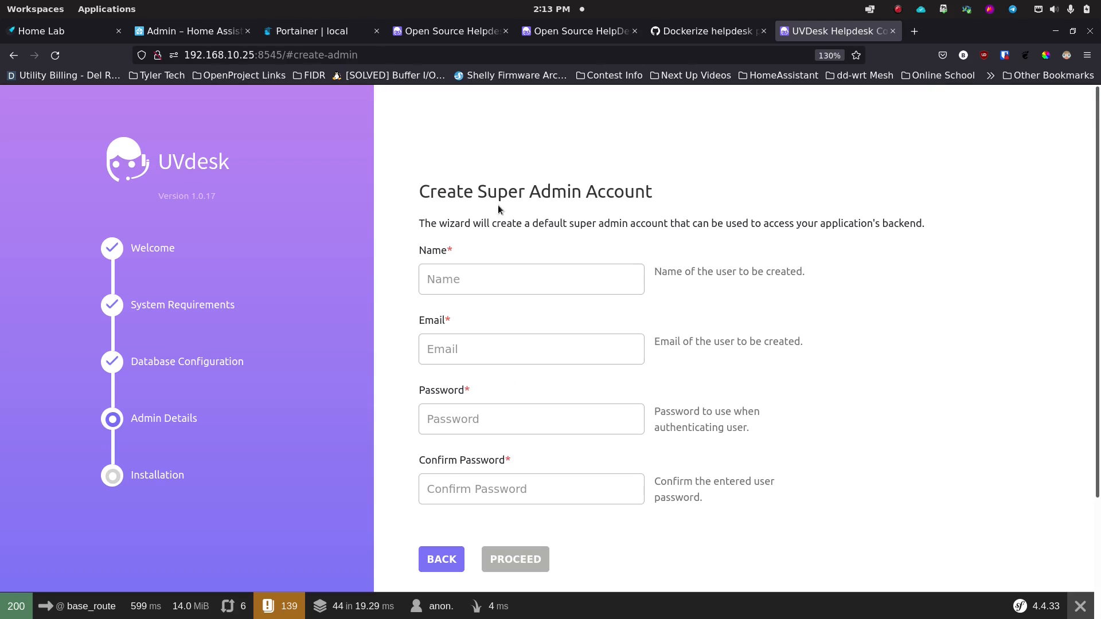
{"action": "left_click", "coordinate": [498, 283]}
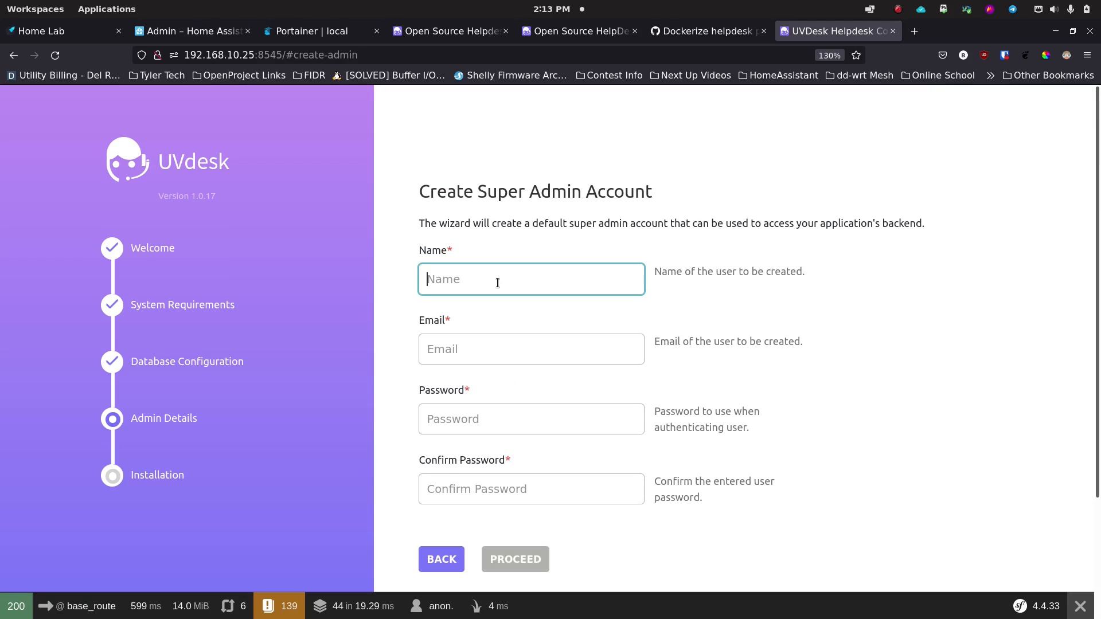
{"action": "type", "text": "brian"}
{"action": "key", "text": "Tab"}
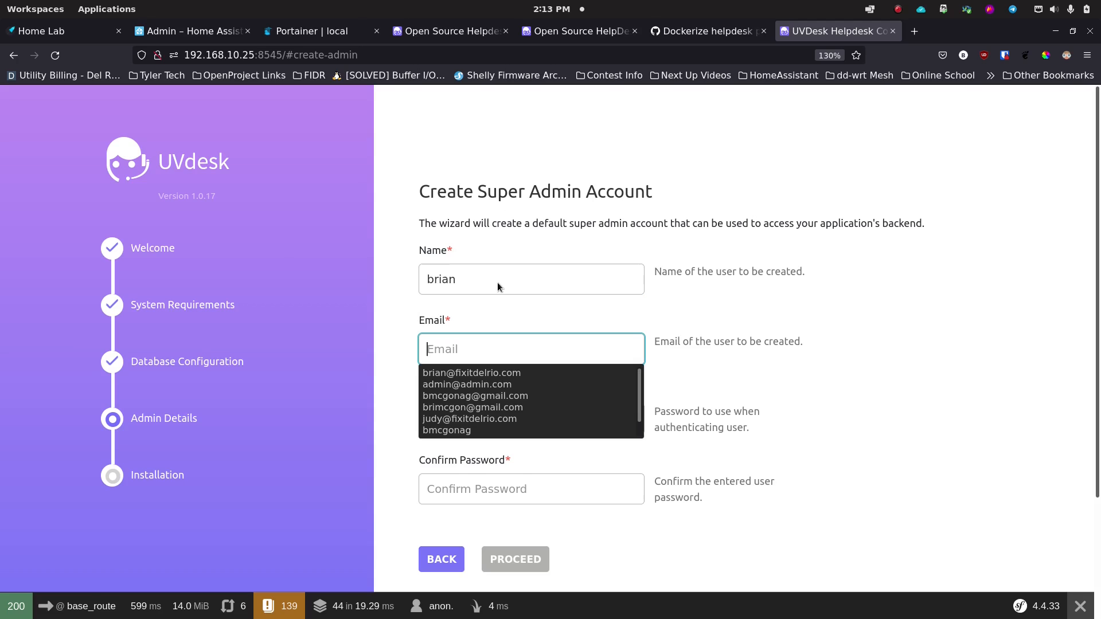
{"action": "key", "text": "Down"}
{"action": "key", "text": "Tab"}
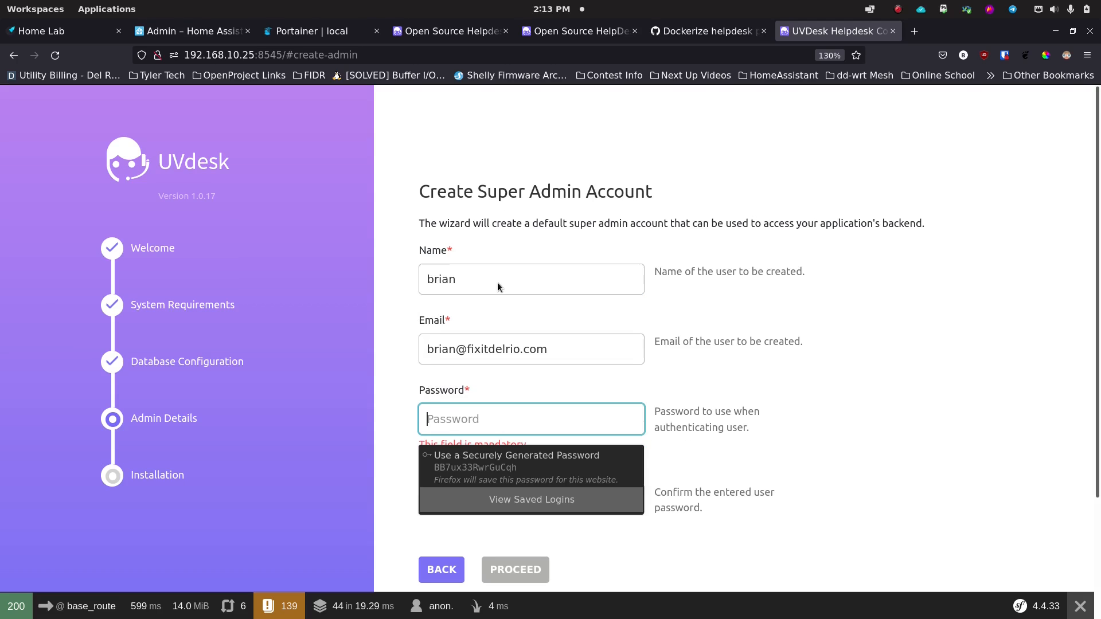
{"action": "type", "text": "**********"}
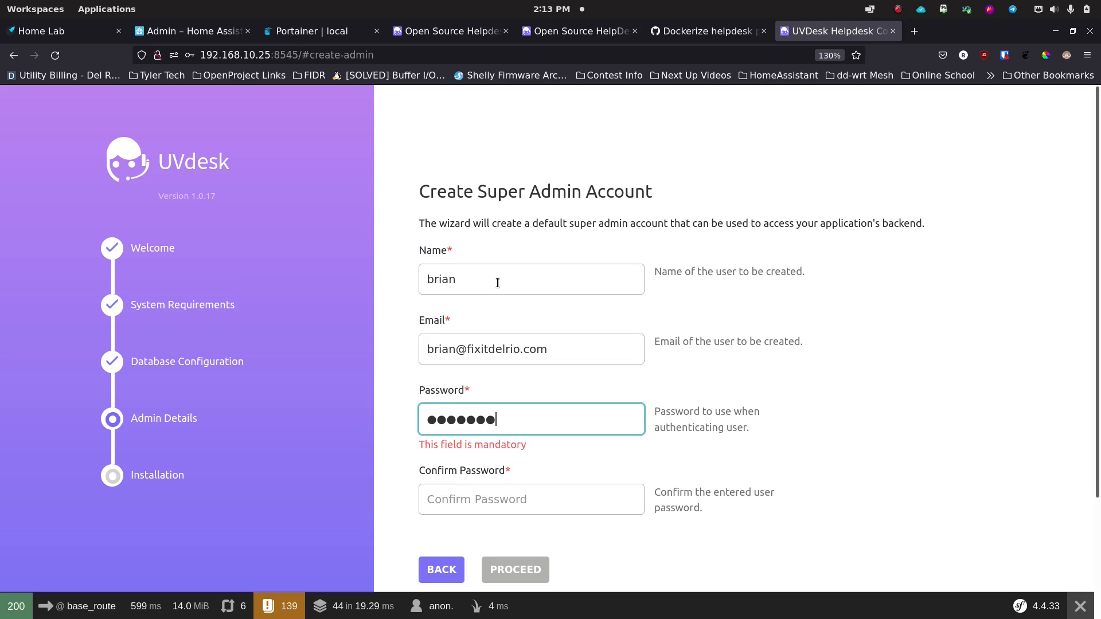
{"action": "type", "text": "**"}
{"action": "key", "text": "Tab"}
{"action": "type", "text": "****"}
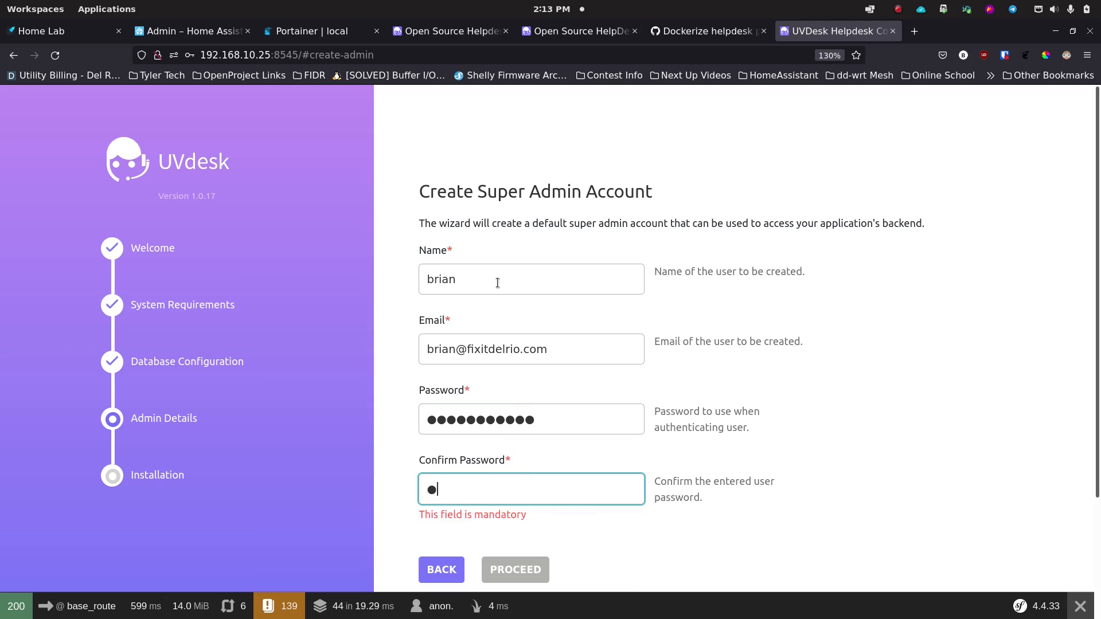
{"action": "type", "text": "********"}
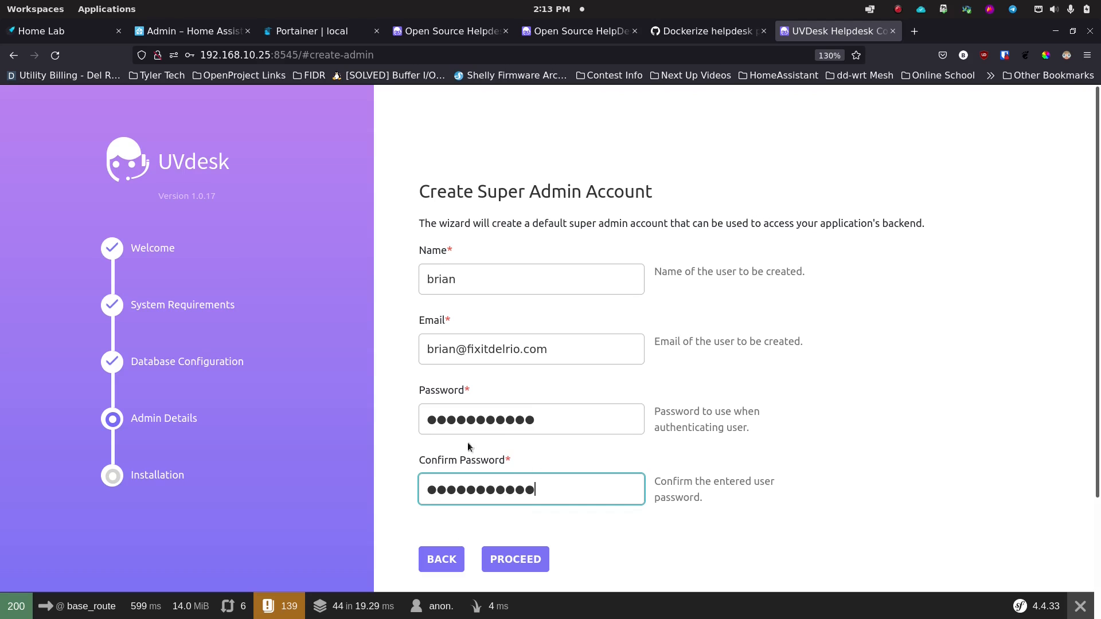
{"action": "left_click", "coordinate": [509, 563]}
{"action": "left_click", "coordinate": [364, 216]}
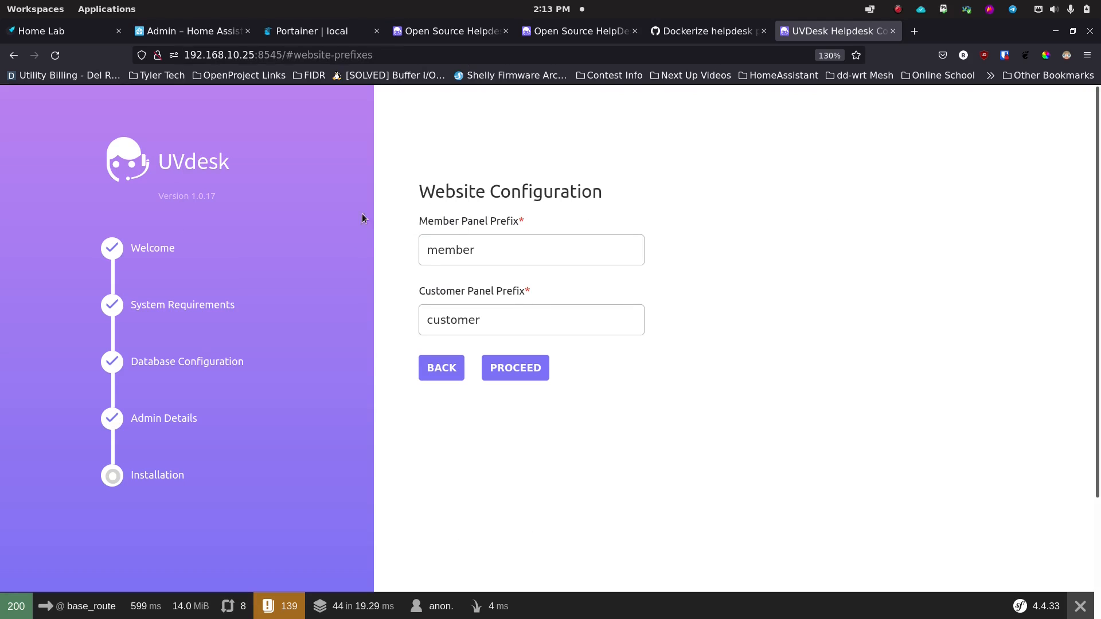
Step: Change the member panel prefix to 'agent', keep 'customer', and run the helpdesk installation
{"action": "left_click", "coordinate": [505, 250]}
{"action": "double_click", "coordinate": [505, 250]}
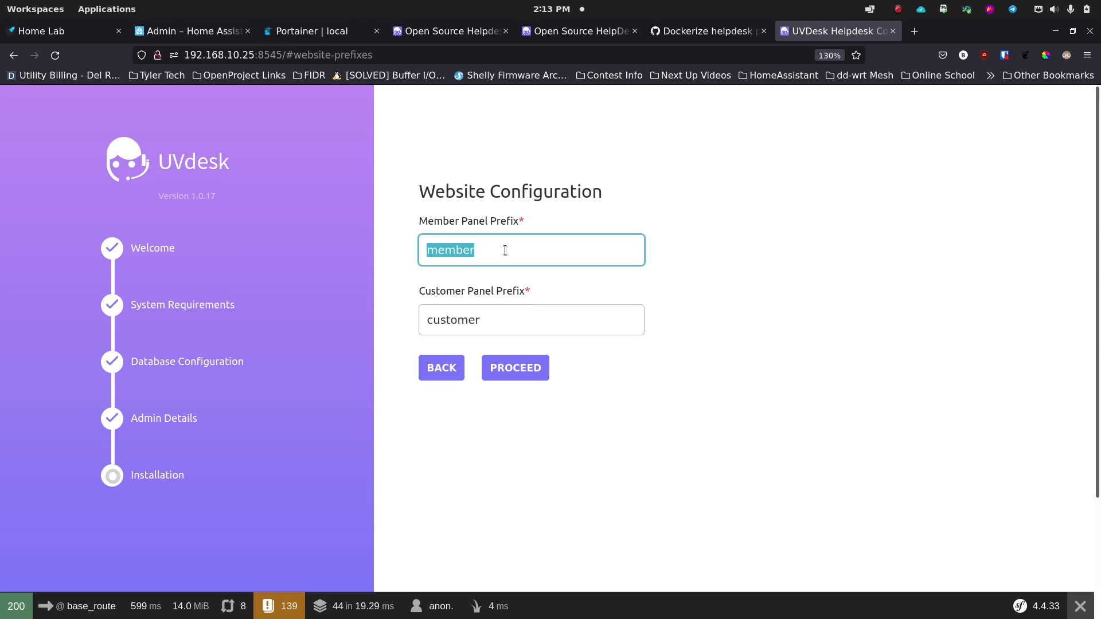
{"action": "type", "text": "agent"}
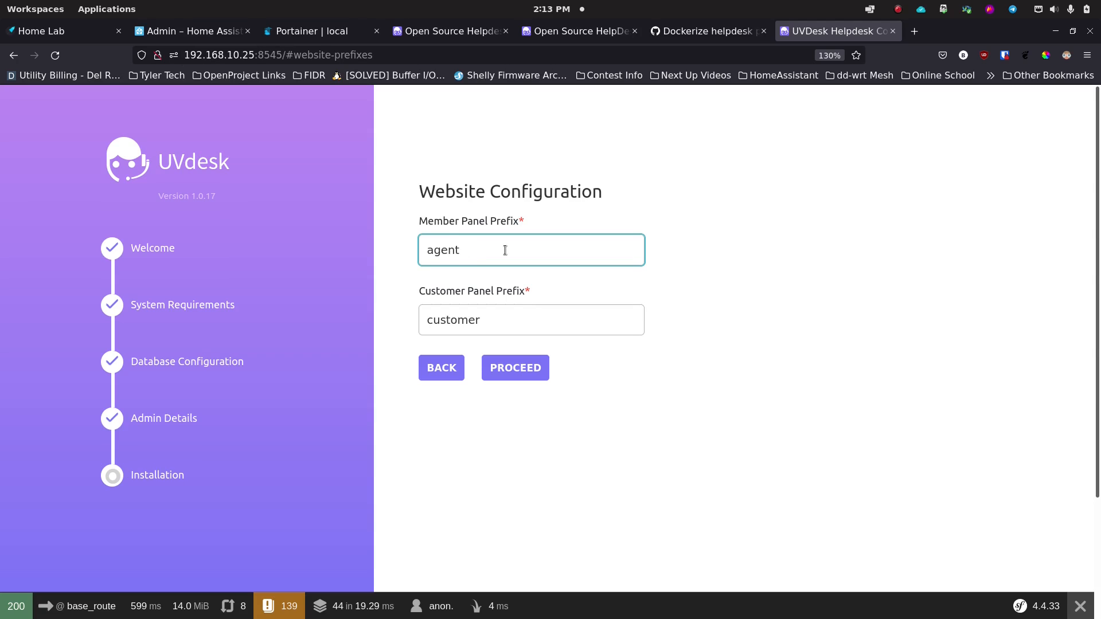
{"action": "key", "text": "Tab"}
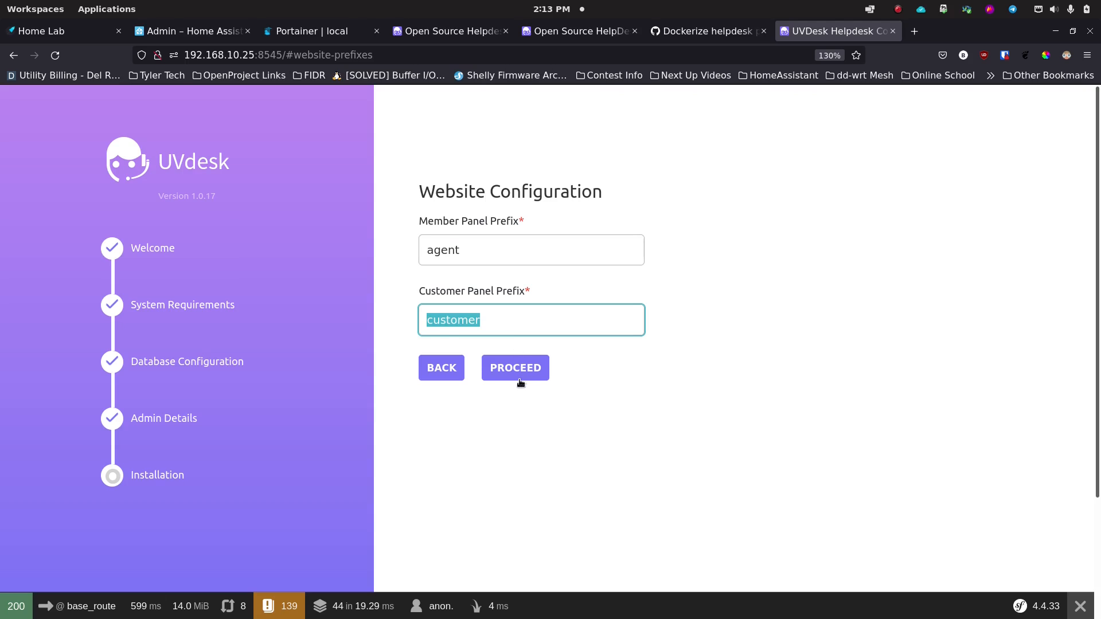
{"action": "left_click", "coordinate": [529, 396]}
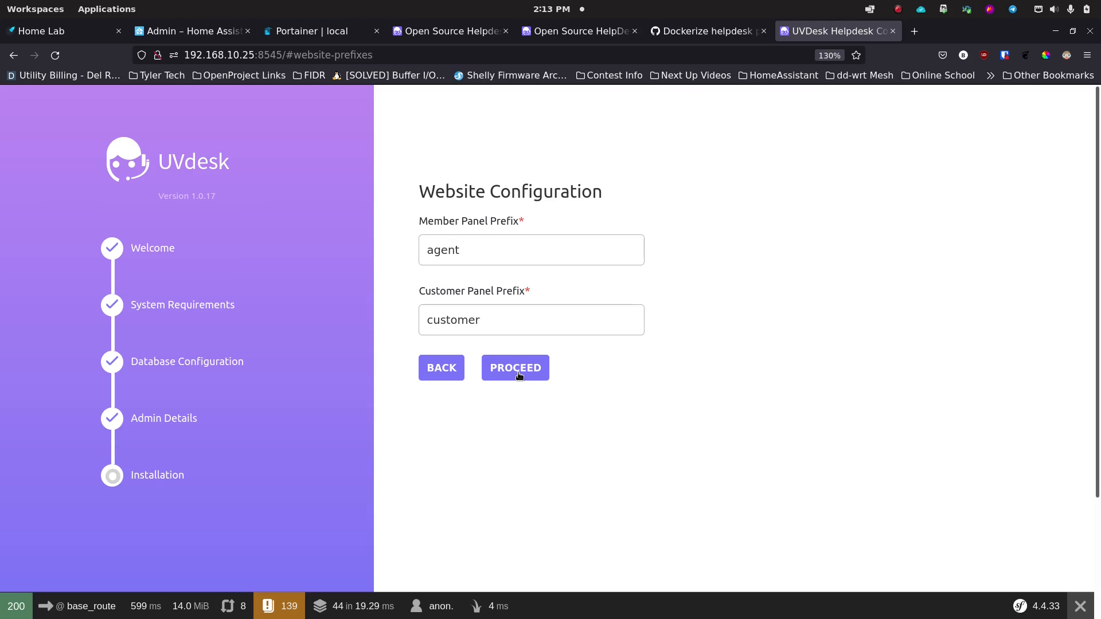
{"action": "left_click", "coordinate": [519, 375]}
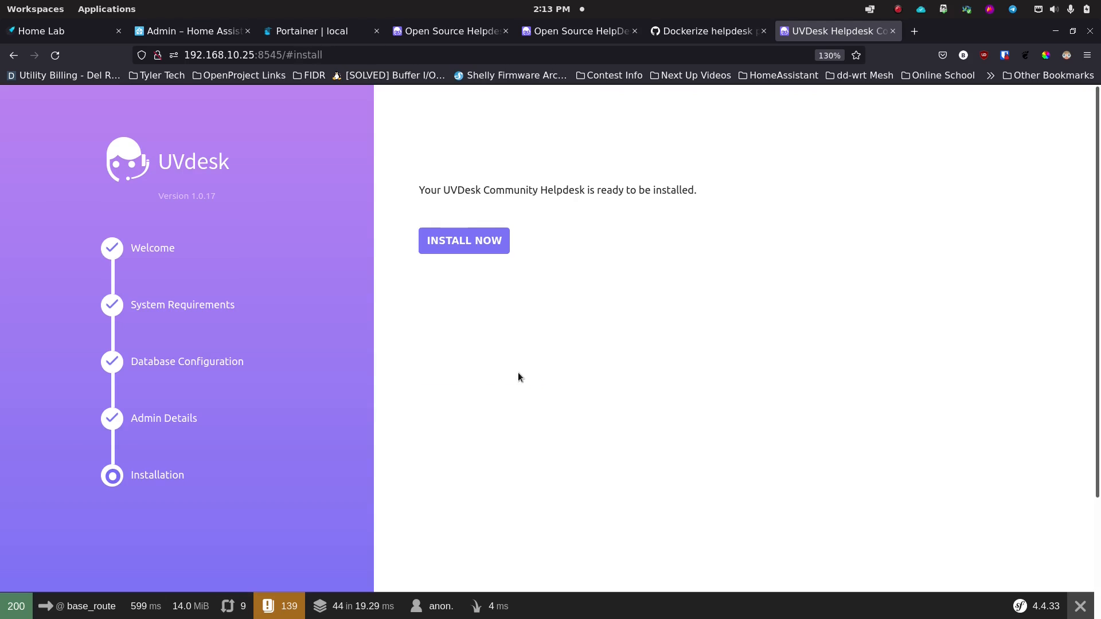
{"action": "left_click", "coordinate": [468, 247]}
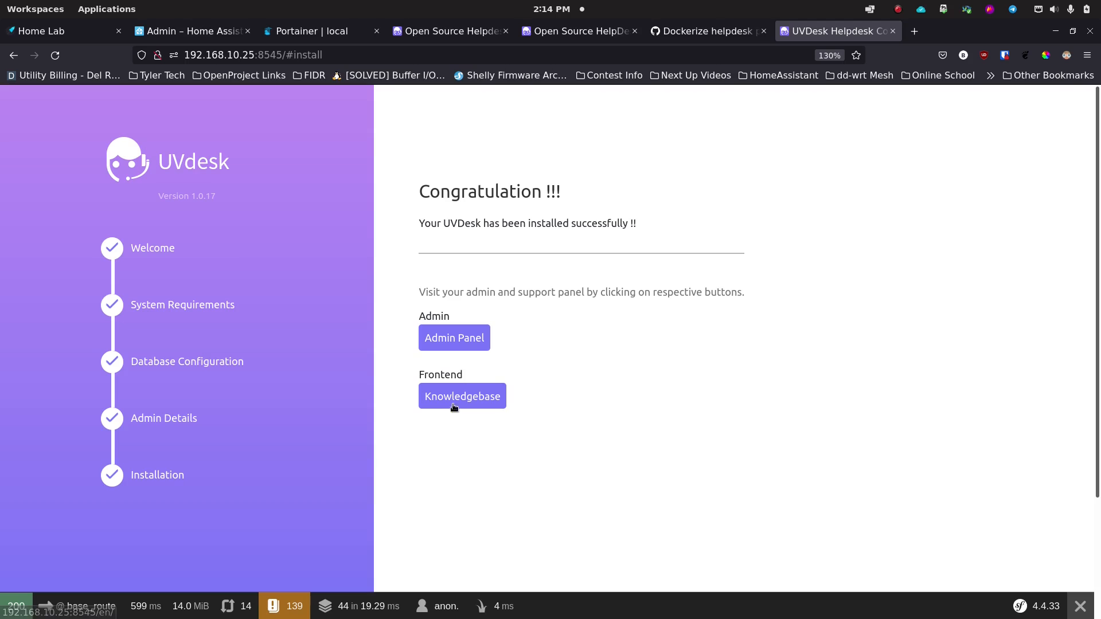
Step: Open the admin login page and correct its address to /en/agent/login
{"action": "left_click", "coordinate": [453, 340]}
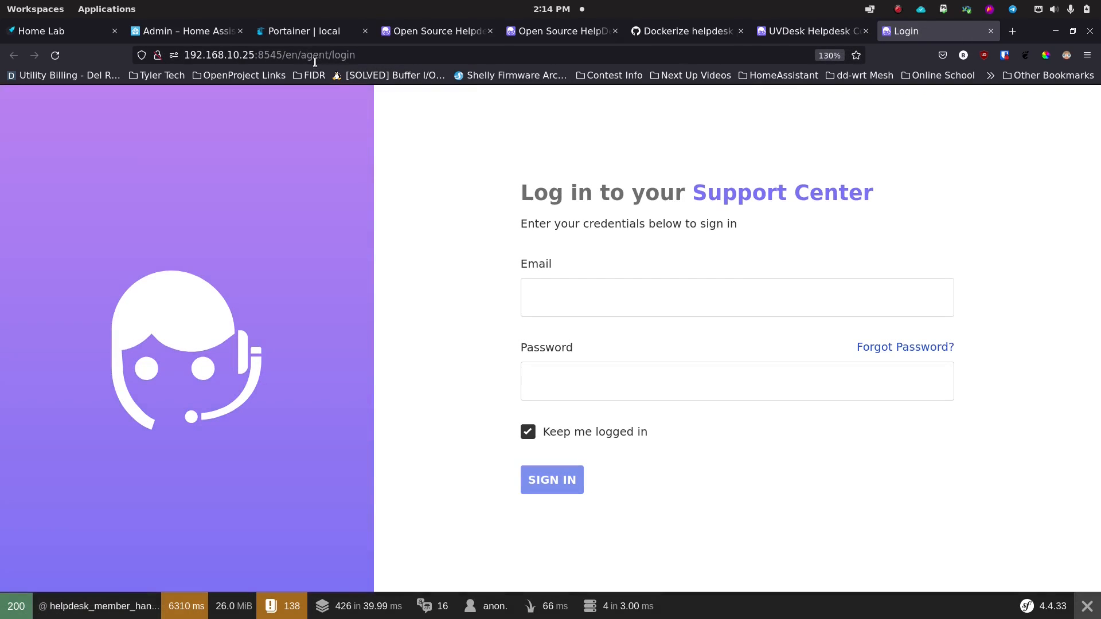
{"action": "left_click_drag", "start_coordinate": [355, 55], "coordinate": [302, 58]}
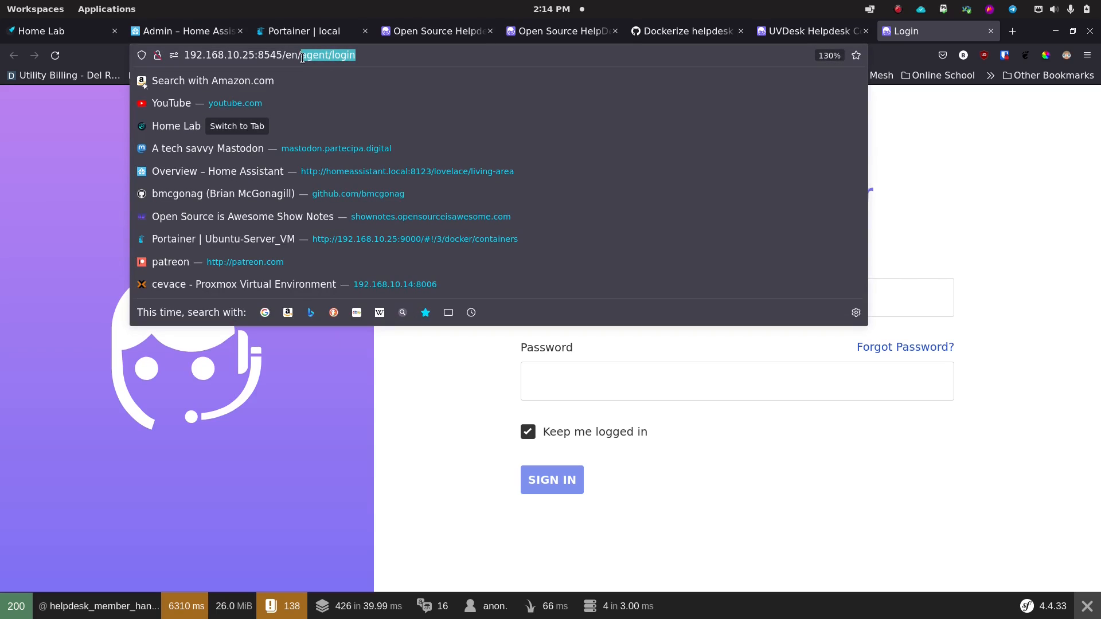
{"action": "left_click", "coordinate": [340, 56]}
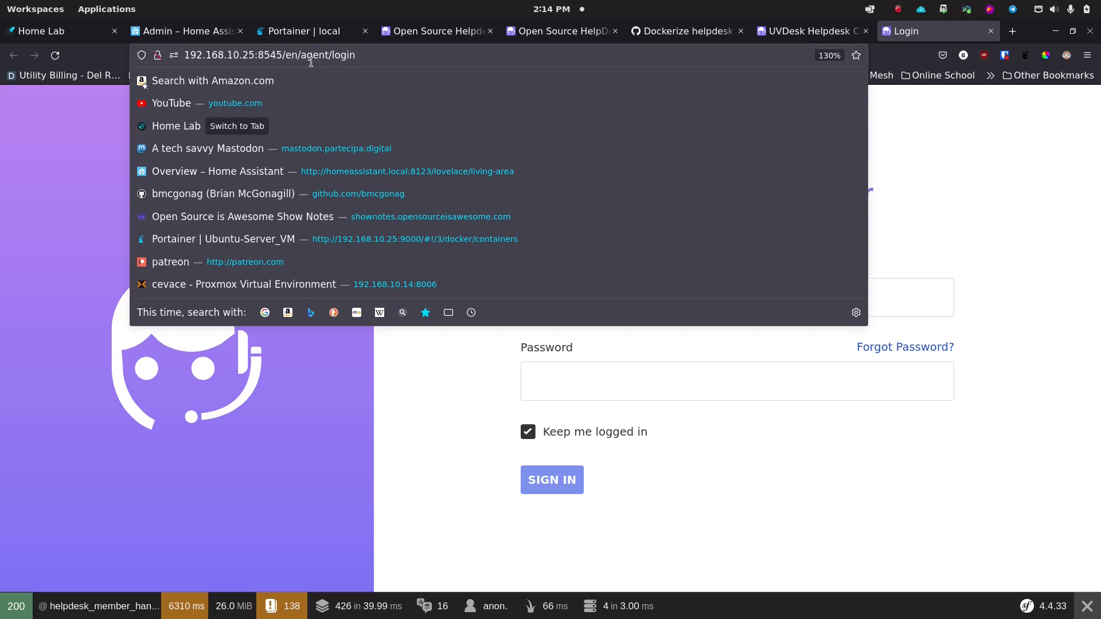
{"action": "left_click_drag", "start_coordinate": [300, 57], "coordinate": [329, 56]}
{"action": "mouse_move", "coordinate": [368, 57]}
{"action": "left_mouse_down"}
{"action": "mouse_move", "coordinate": [379, 57]}
{"action": "mouse_move", "coordinate": [258, 56]}
{"action": "mouse_move", "coordinate": [355, 56]}
{"action": "left_mouse_up"}
{"action": "left_click", "coordinate": [474, 397]}
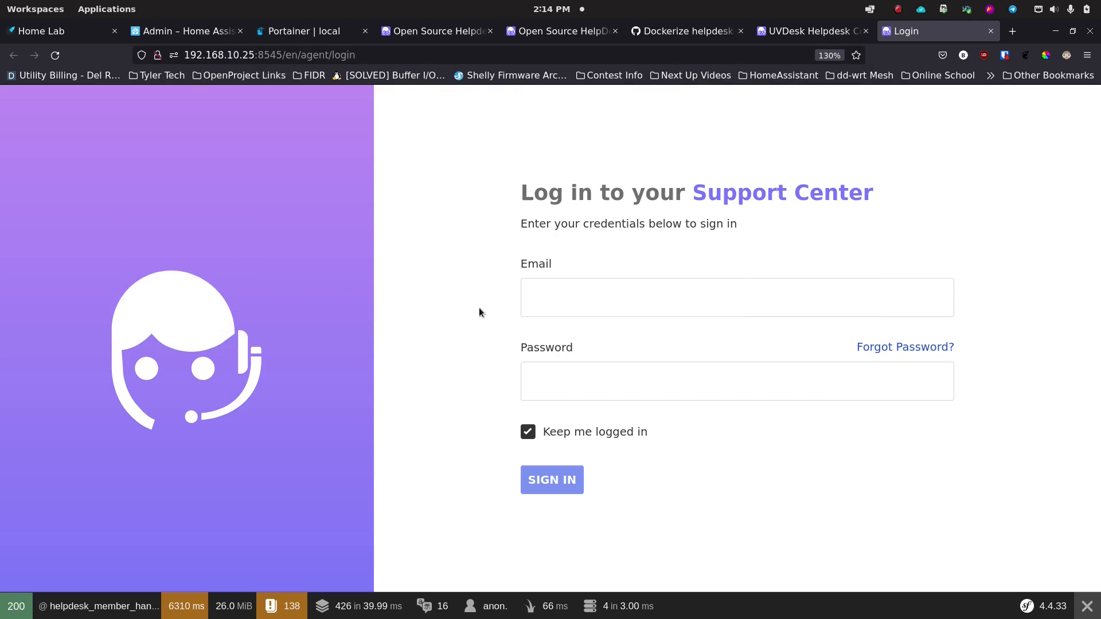
Step: Sign in with the saved agent email and password, then scroll the Dashboard down to Settings
{"action": "left_click", "coordinate": [558, 298]}
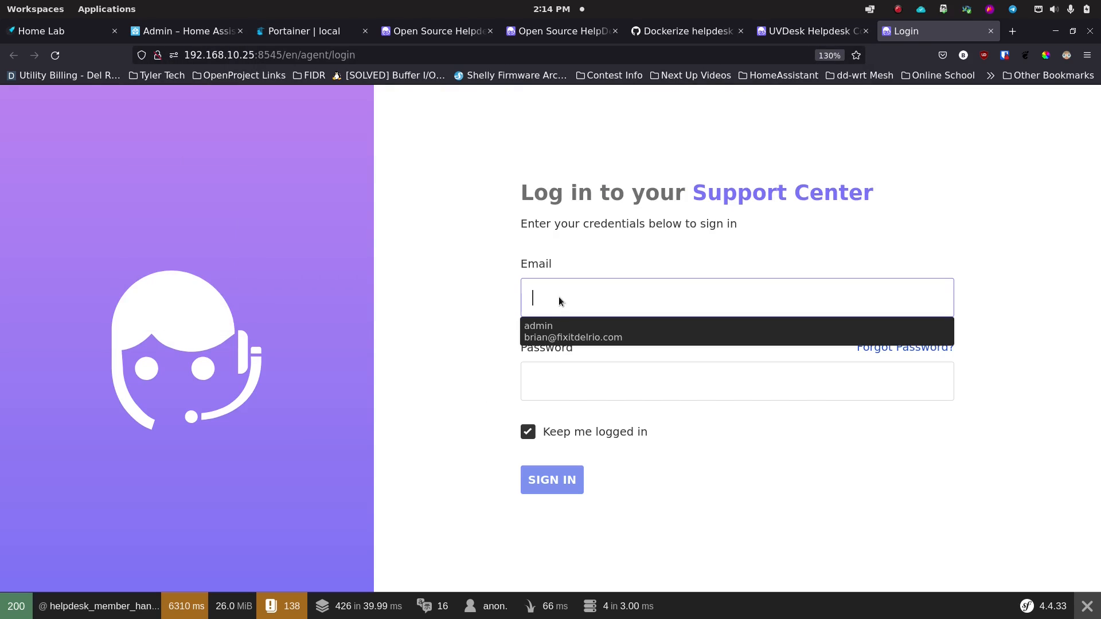
{"action": "left_click", "coordinate": [568, 337]}
{"action": "left_click", "coordinate": [554, 389]}
{"action": "type", "text": "••••••••••"}
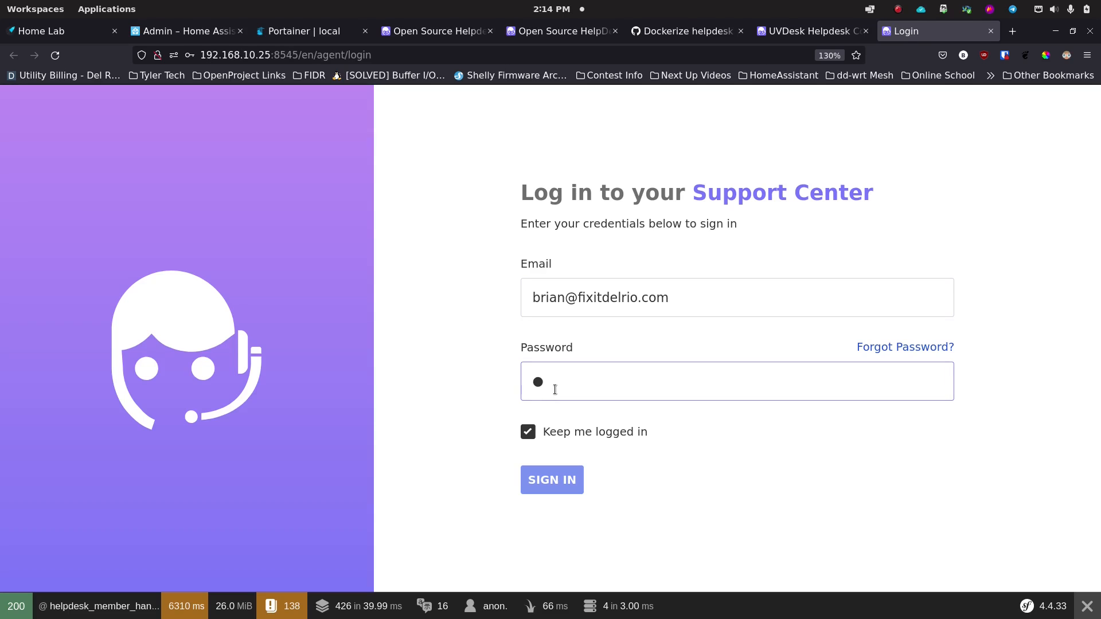
{"action": "type", "text": "••"}
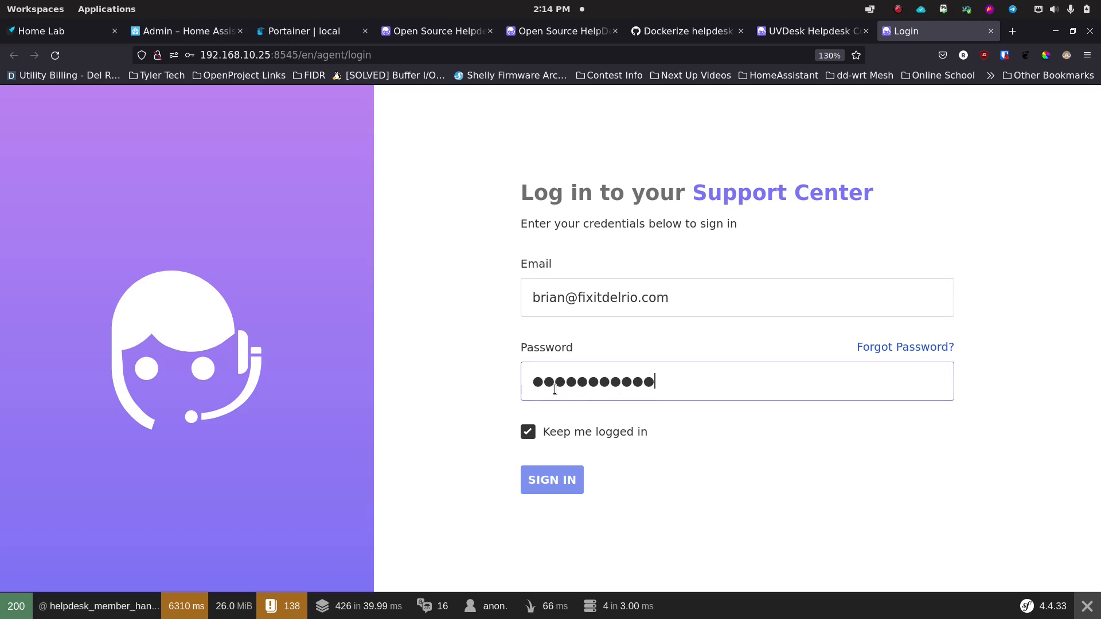
{"action": "left_click", "coordinate": [559, 484]}
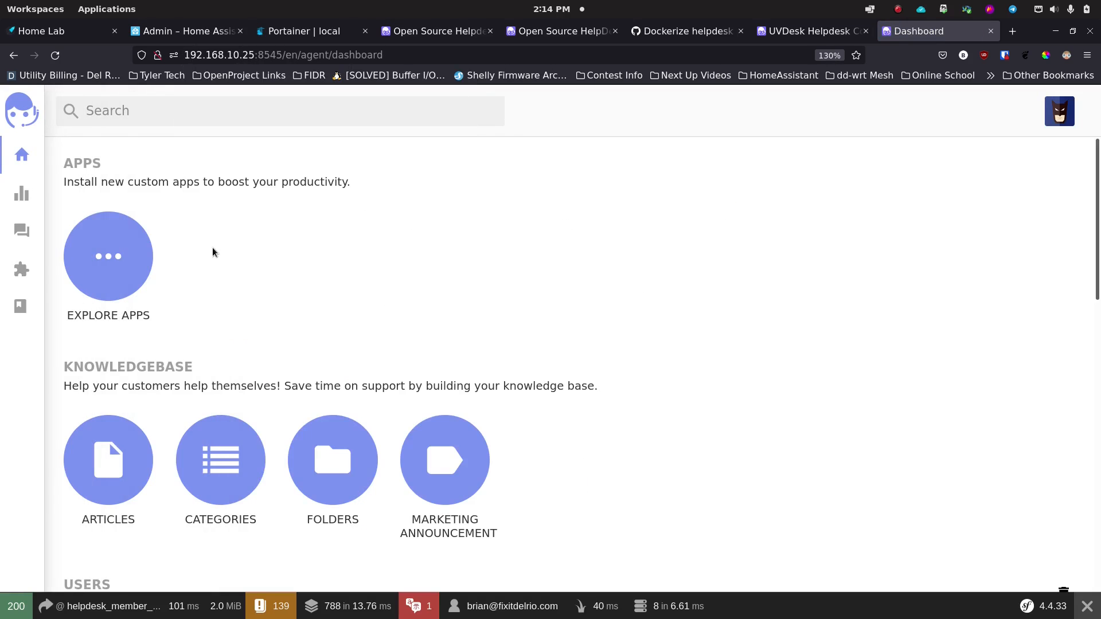
{"action": "scroll", "coordinate": [211, 252], "scroll_direction": "down", "scroll_amount": 8}
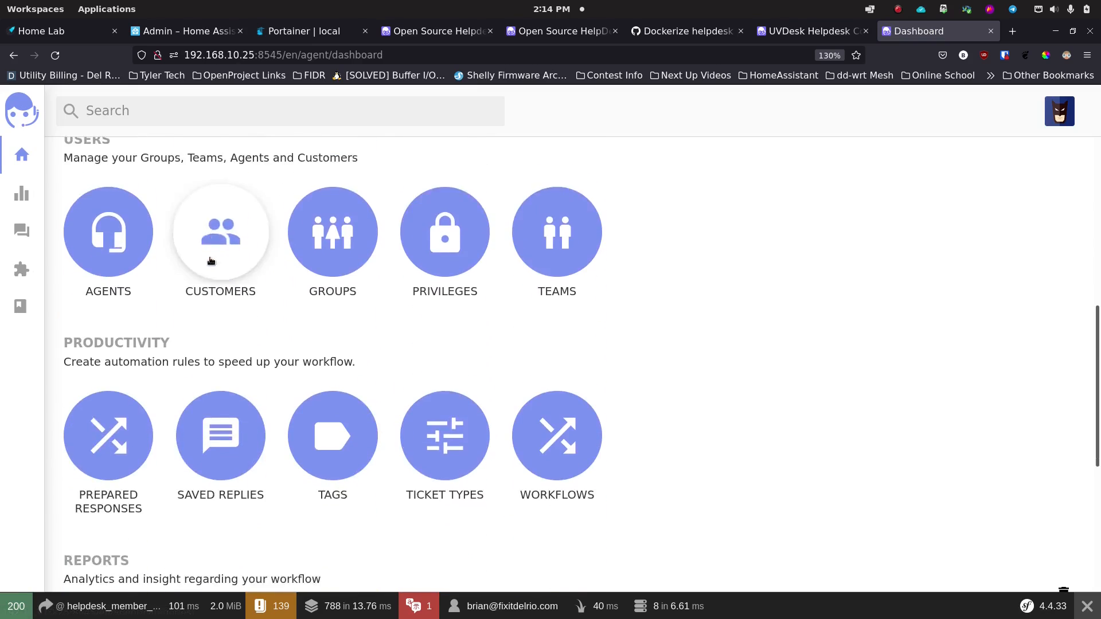
{"action": "scroll", "coordinate": [210, 261], "scroll_direction": "down", "scroll_amount": 4}
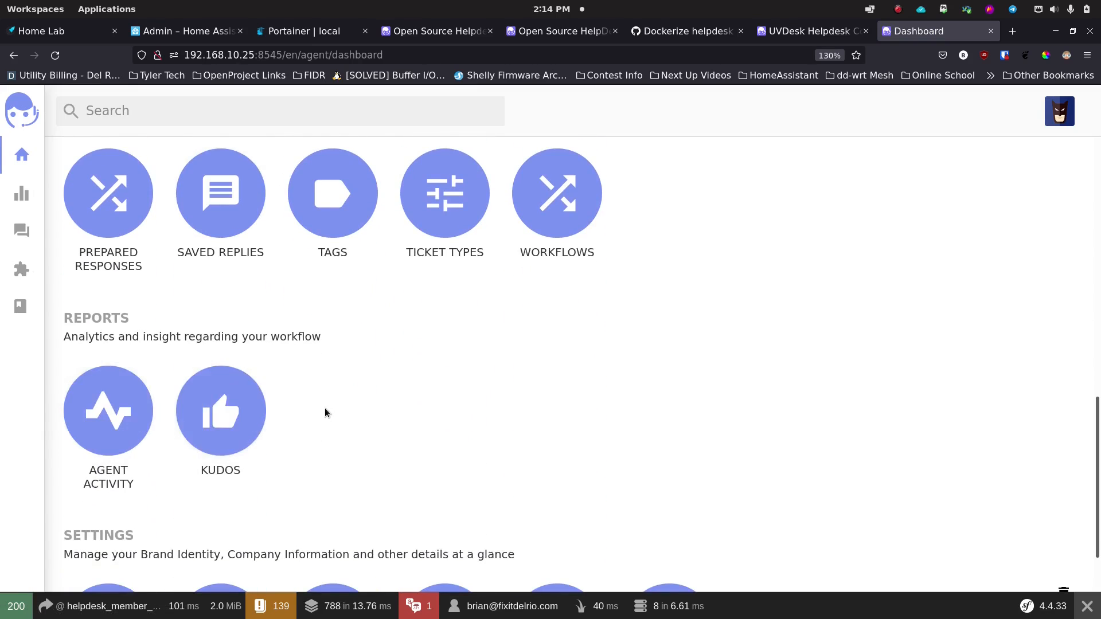
{"action": "scroll", "coordinate": [325, 408], "scroll_direction": "up", "scroll_amount": 12}
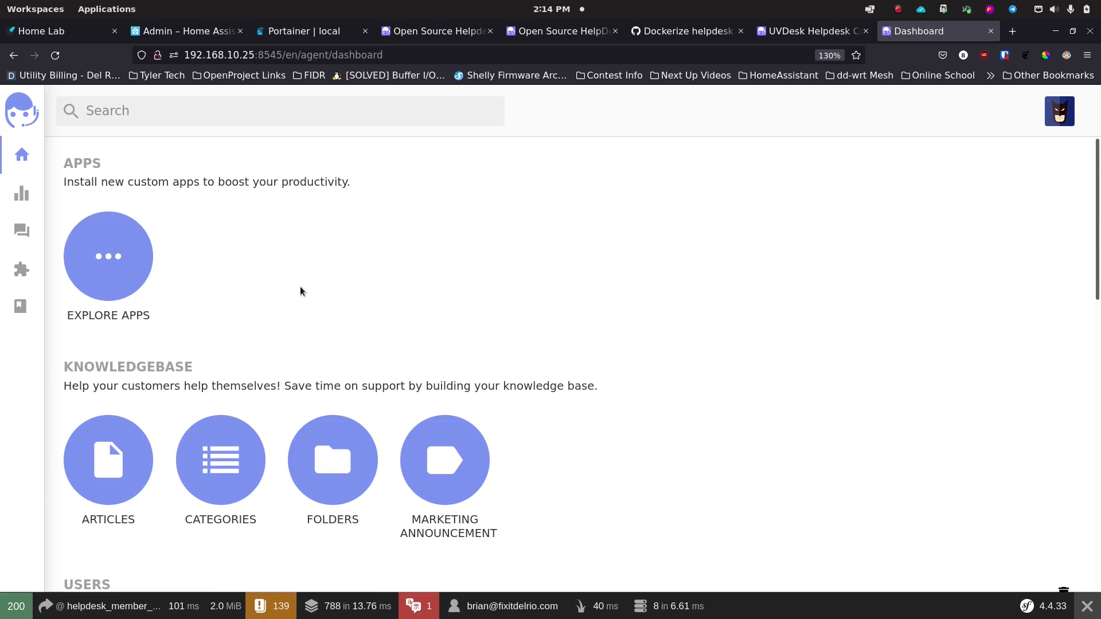
{"action": "scroll", "coordinate": [266, 295], "scroll_direction": "down", "scroll_amount": 4}
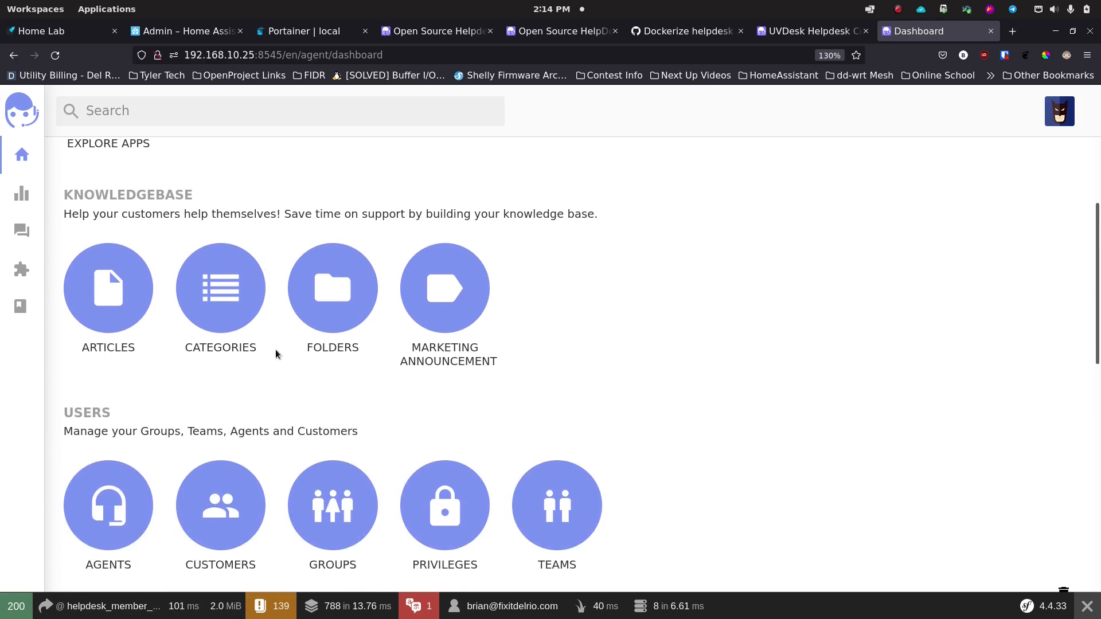
{"action": "scroll", "coordinate": [276, 353], "scroll_direction": "down", "scroll_amount": 4}
{"action": "scroll", "coordinate": [277, 370], "scroll_direction": "down", "scroll_amount": 5}
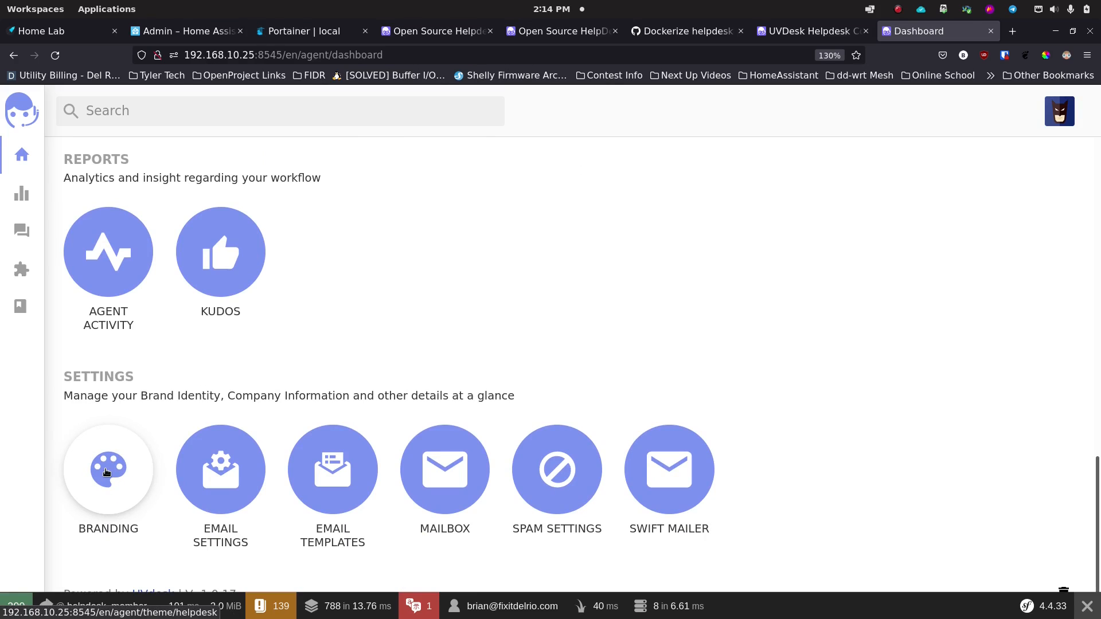
Step: Set the Branding theme colour to the darker blue #344AB6 and save the changes
{"action": "left_click", "coordinate": [106, 472]}
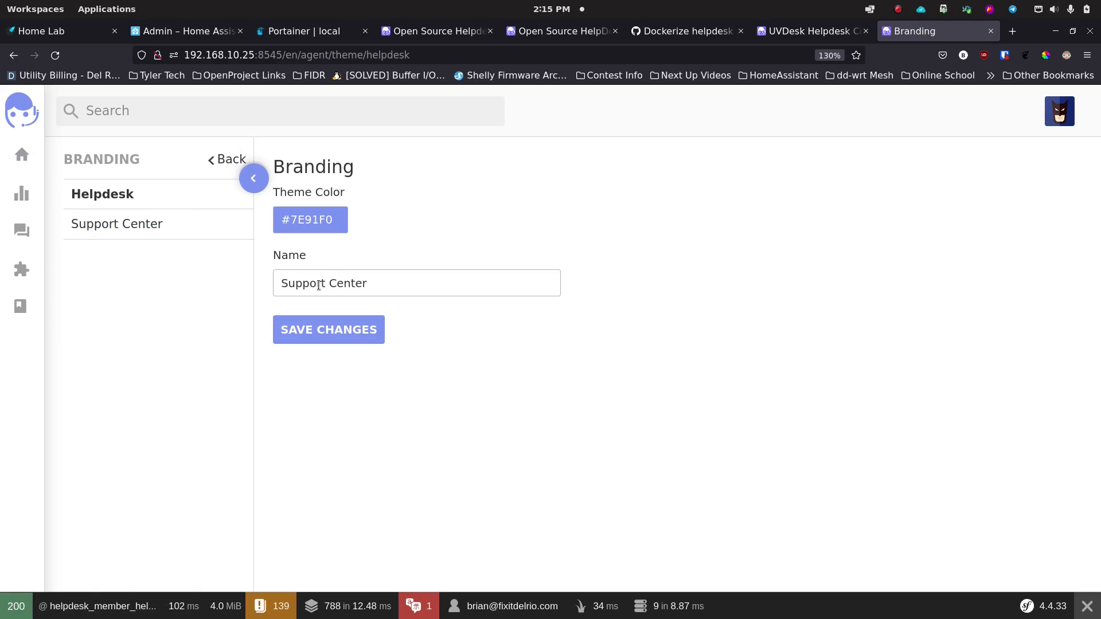
{"action": "left_click", "coordinate": [337, 221]}
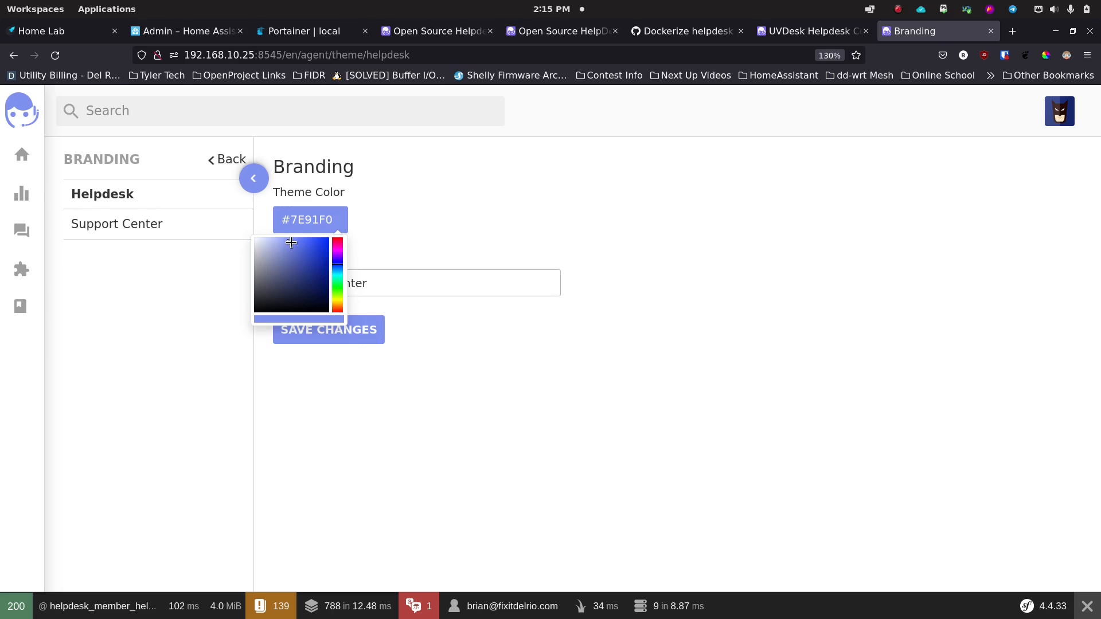
{"action": "left_click_drag", "start_coordinate": [291, 243], "coordinate": [308, 259]}
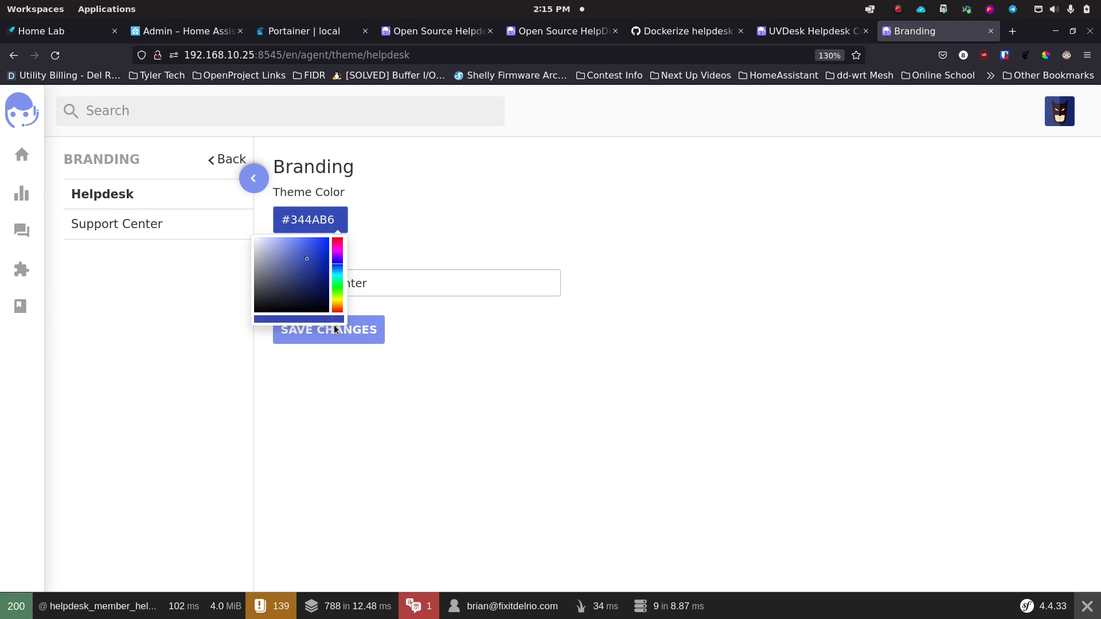
{"action": "left_click", "coordinate": [395, 328]}
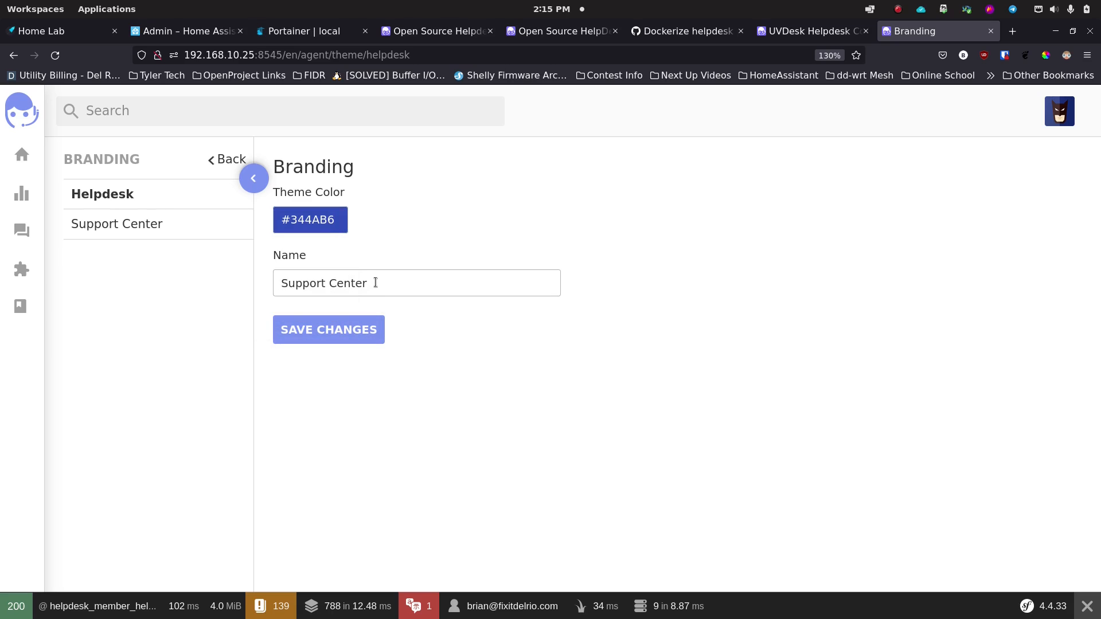
{"action": "double_click", "coordinate": [371, 289]}
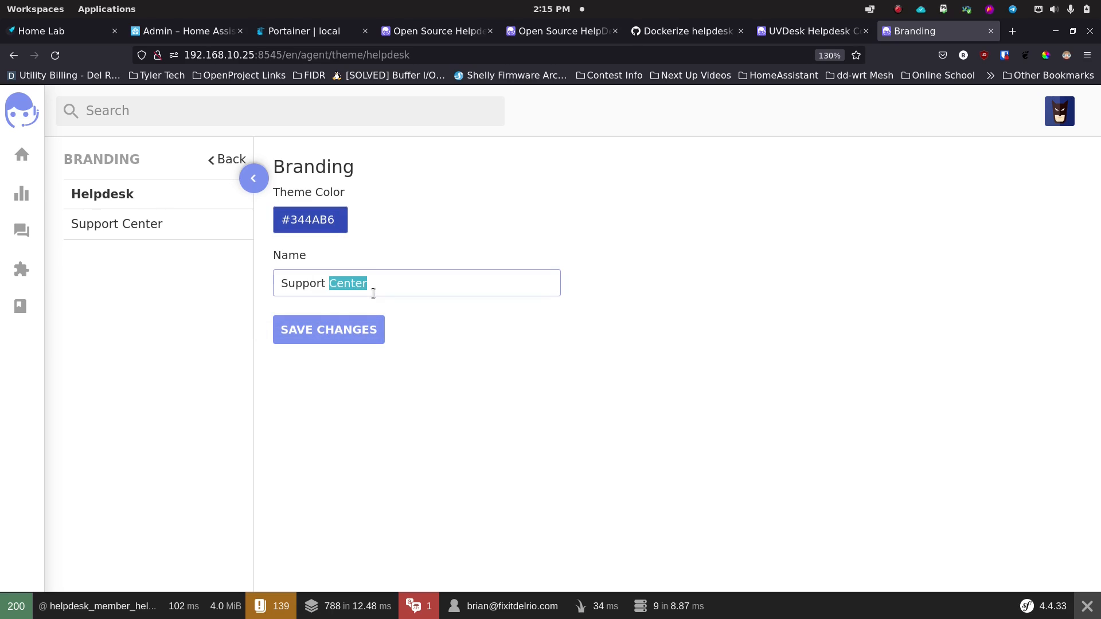
{"action": "left_click", "coordinate": [364, 330]}
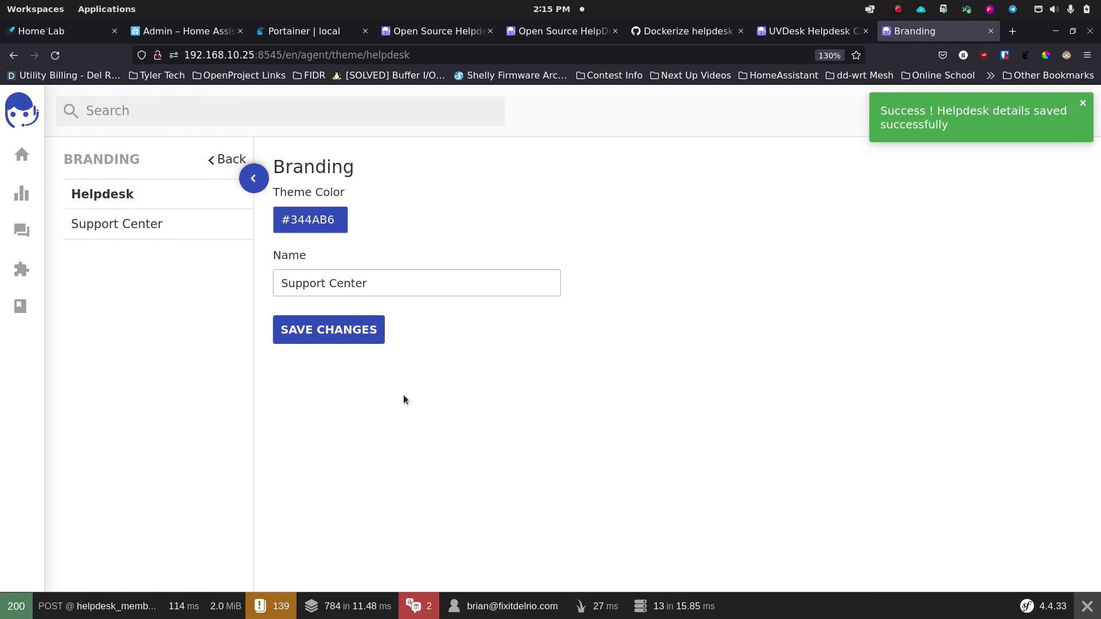
{"action": "left_click", "coordinate": [127, 223]}
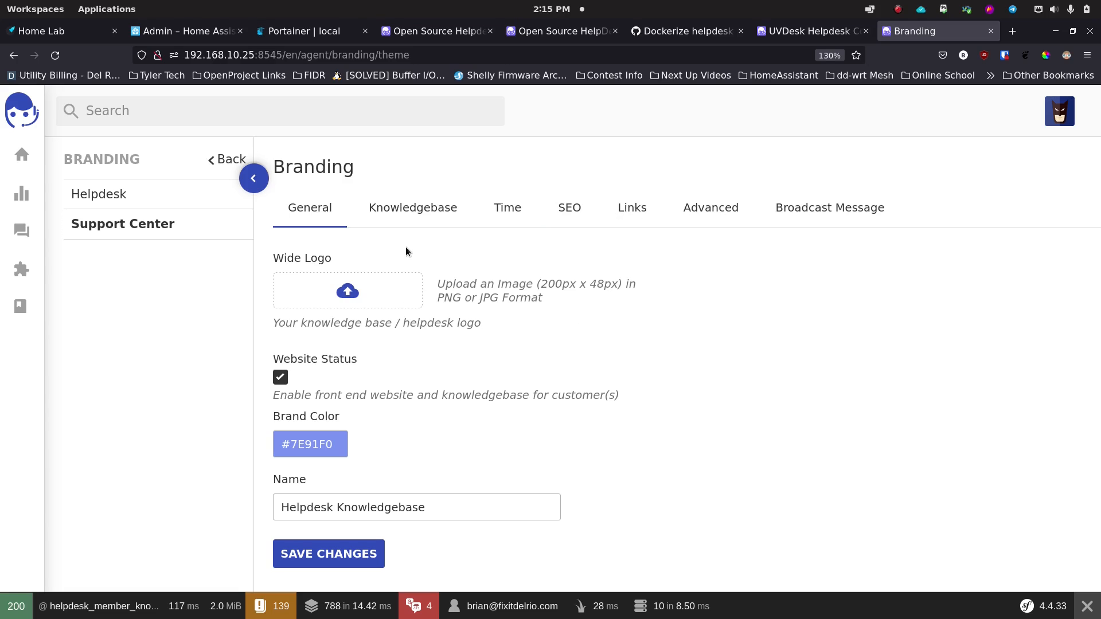
Step: Look through the Knowledgebase, Time, SEO, Links, Advanced and Broadcast Message branding tabs, then scroll the Dashboard to Settings
{"action": "left_click", "coordinate": [409, 207]}
{"action": "left_click", "coordinate": [533, 223]}
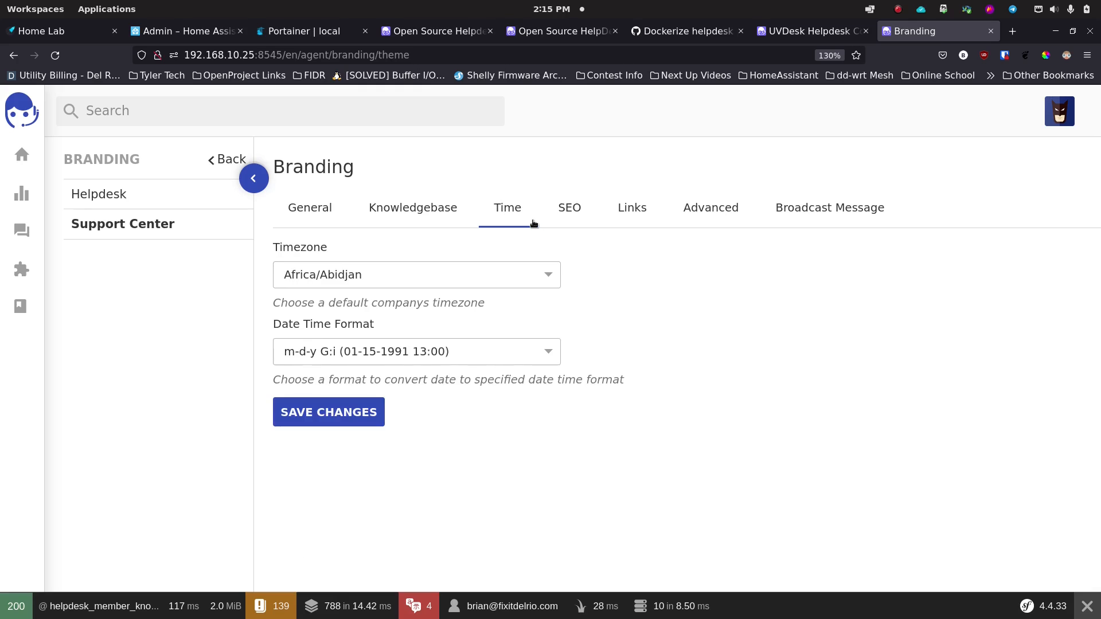
{"action": "left_click", "coordinate": [564, 215]}
{"action": "left_click", "coordinate": [609, 215]}
{"action": "left_click", "coordinate": [697, 213]}
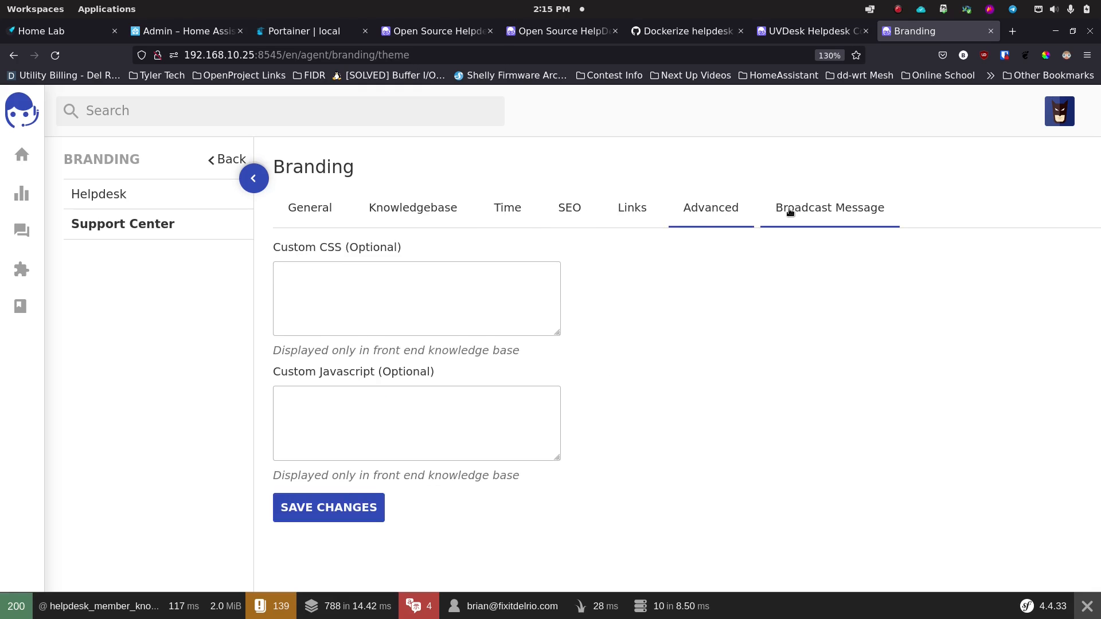
{"action": "left_click", "coordinate": [790, 212]}
{"action": "left_click", "coordinate": [309, 214]}
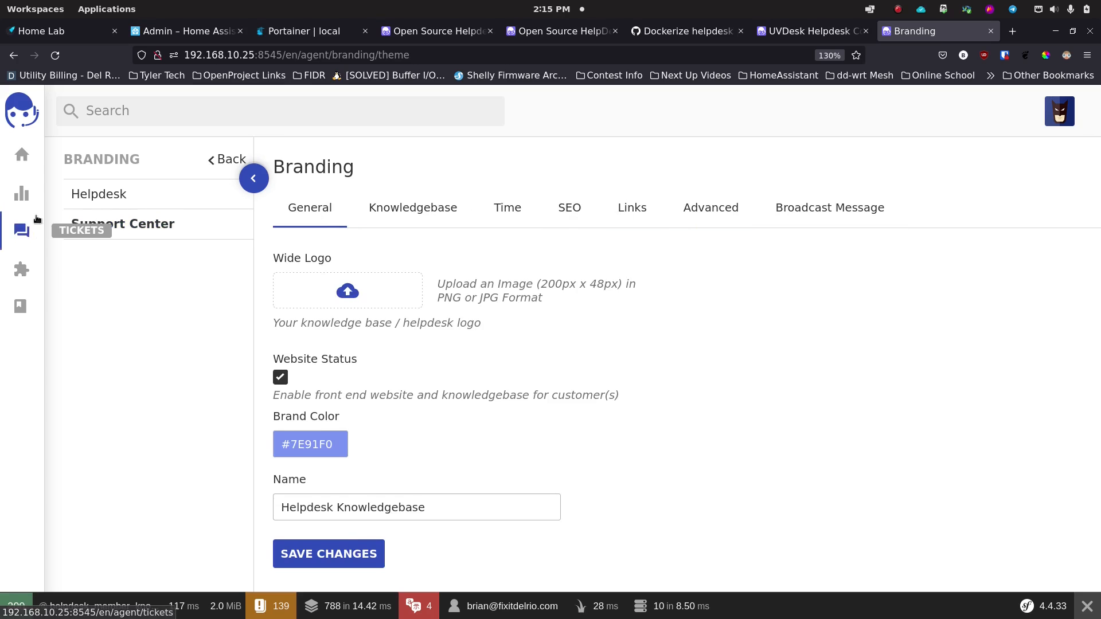
{"action": "left_click", "coordinate": [22, 155]}
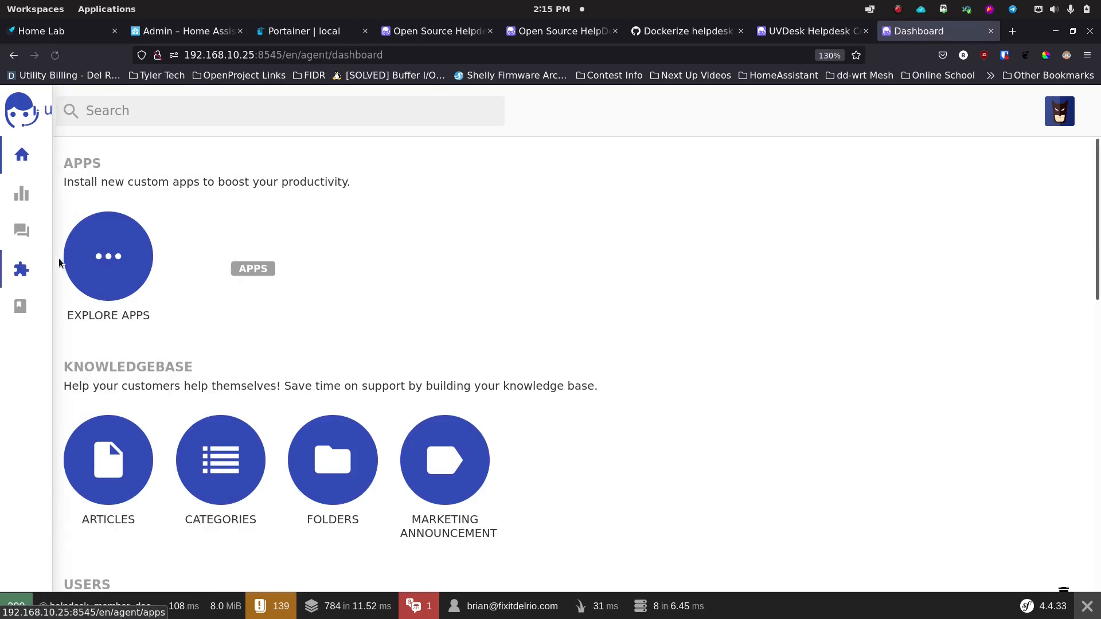
{"action": "scroll", "coordinate": [224, 318], "scroll_direction": "down", "scroll_amount": 10}
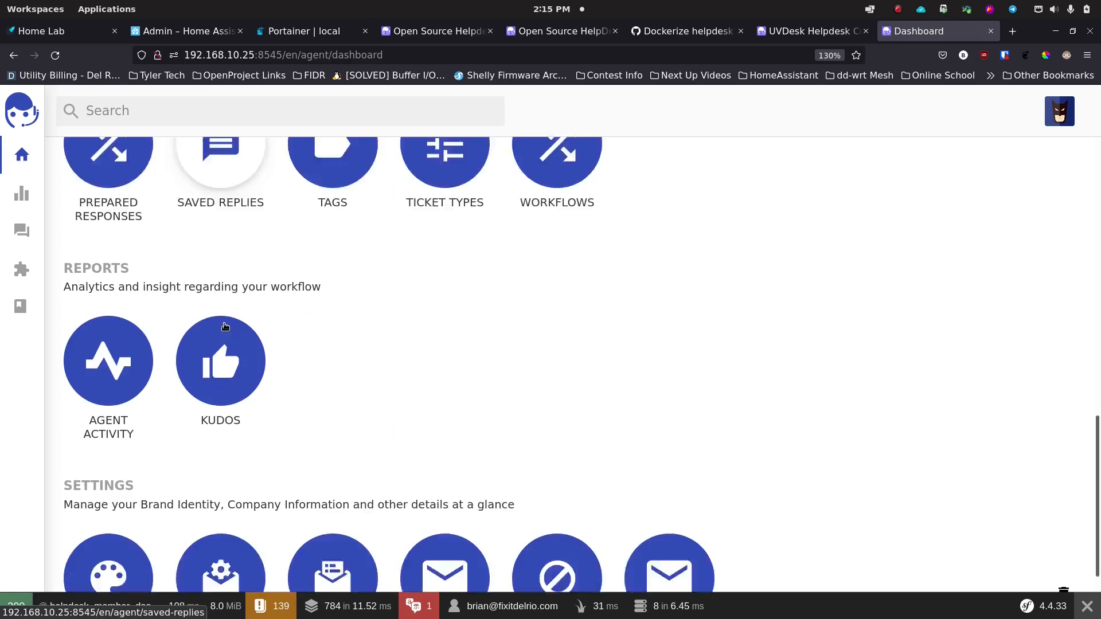
{"action": "scroll", "coordinate": [224, 326], "scroll_direction": "down", "scroll_amount": 2}
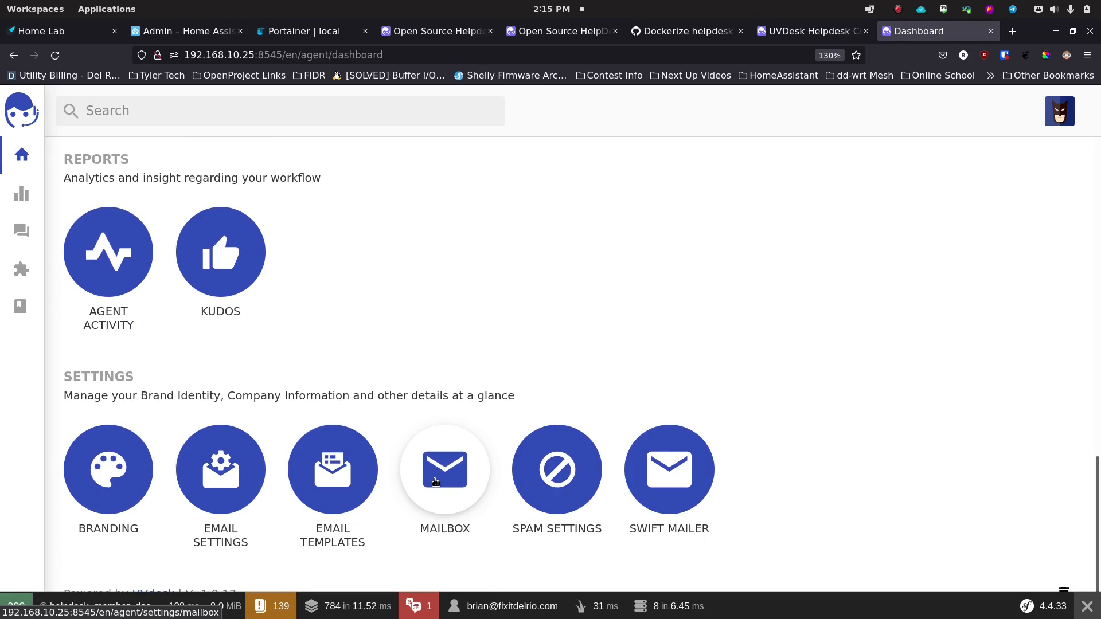
Step: In Email Settings, enter the support email address and sender name 'Fix IT Del Rio Support', leave Swiftmailer empty, and save
{"action": "left_click", "coordinate": [220, 475]}
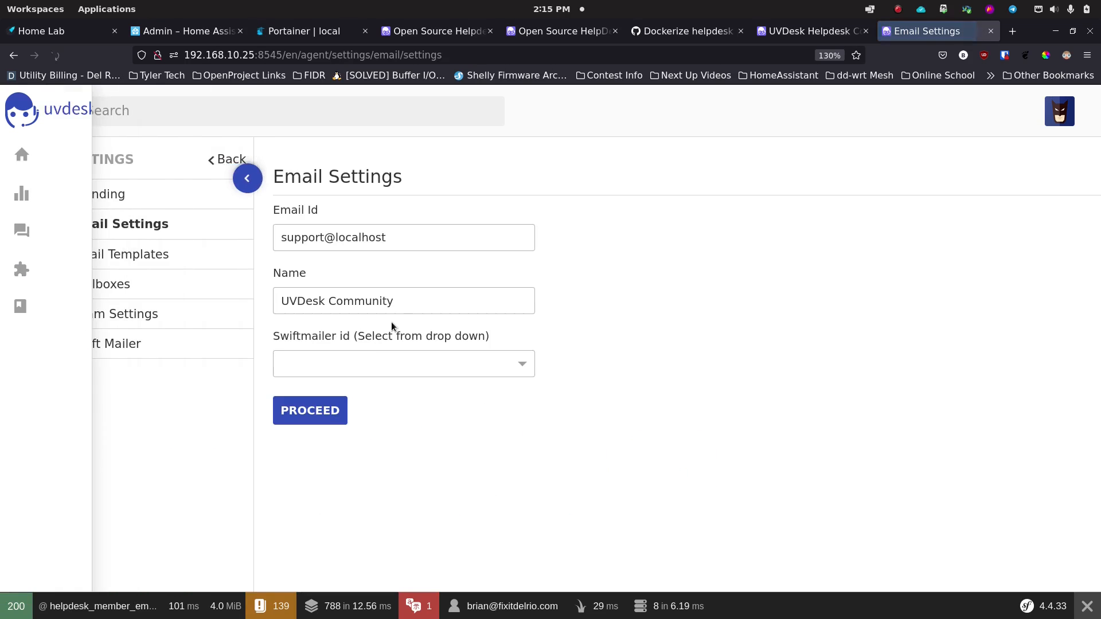
{"action": "triple_click", "coordinate": [399, 232]}
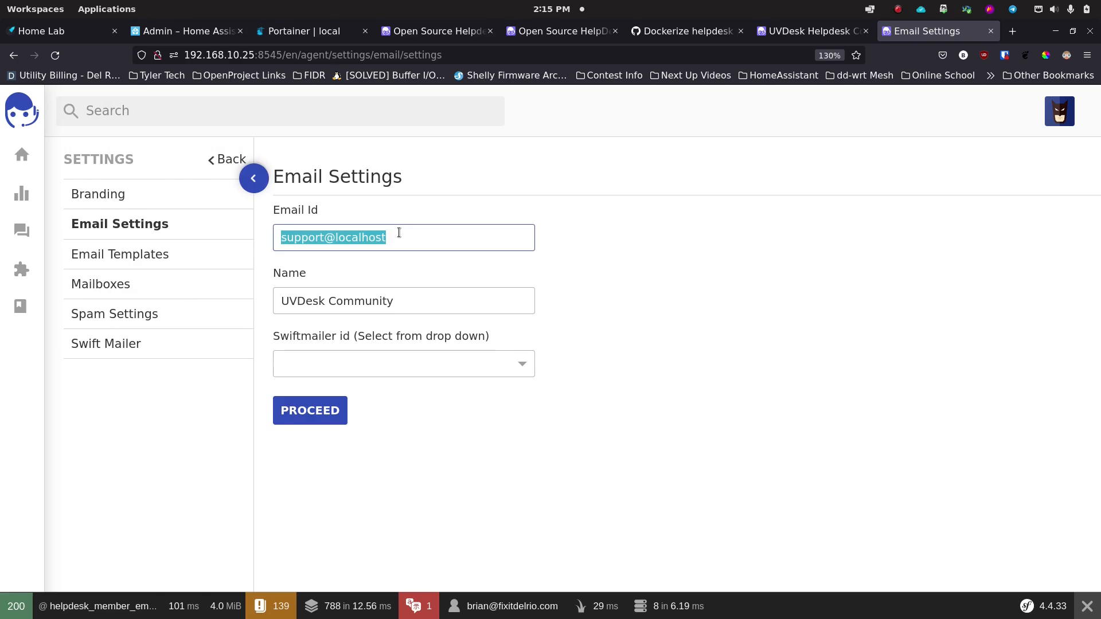
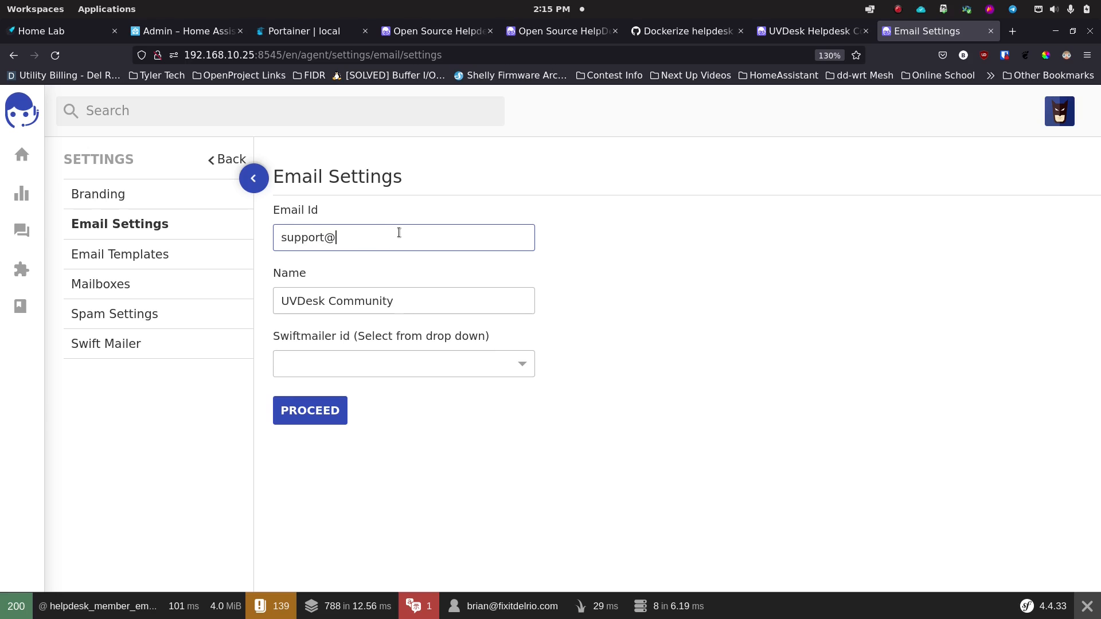
{"action": "key", "text": "Tab"}
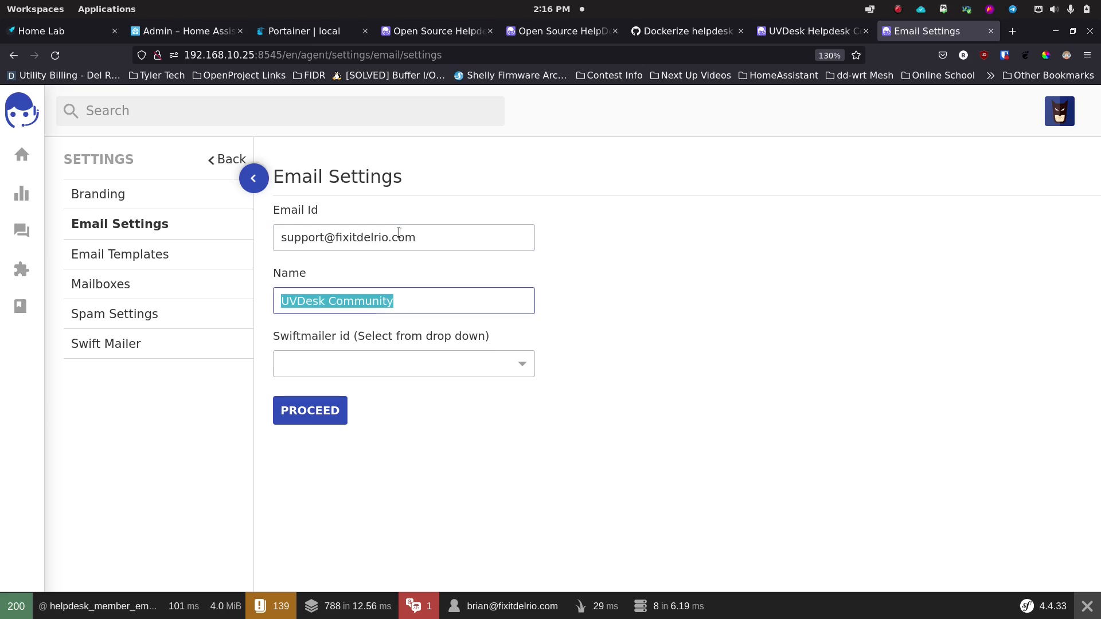
{"action": "left_click", "coordinate": [416, 302]}
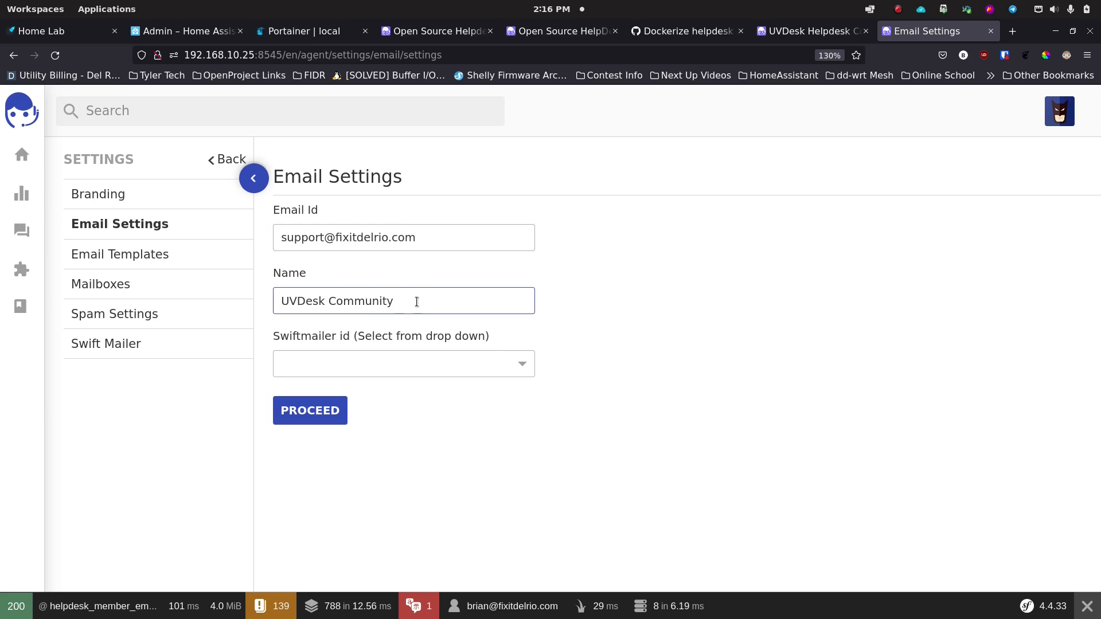
{"action": "triple_click", "coordinate": [410, 304]}
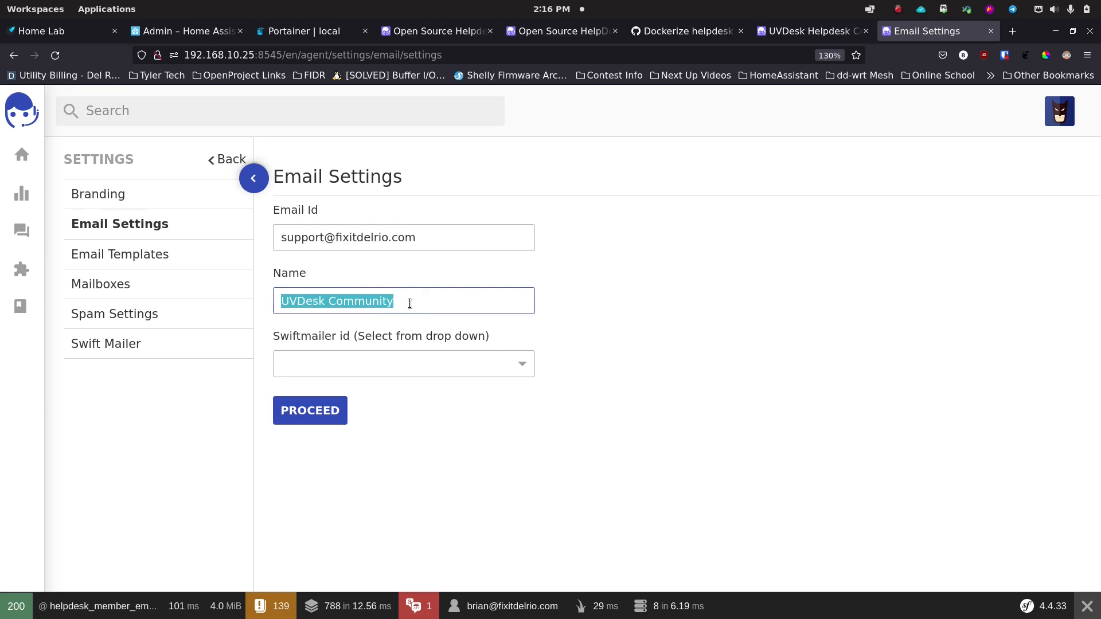
{"action": "type", "text": "Fix I"}
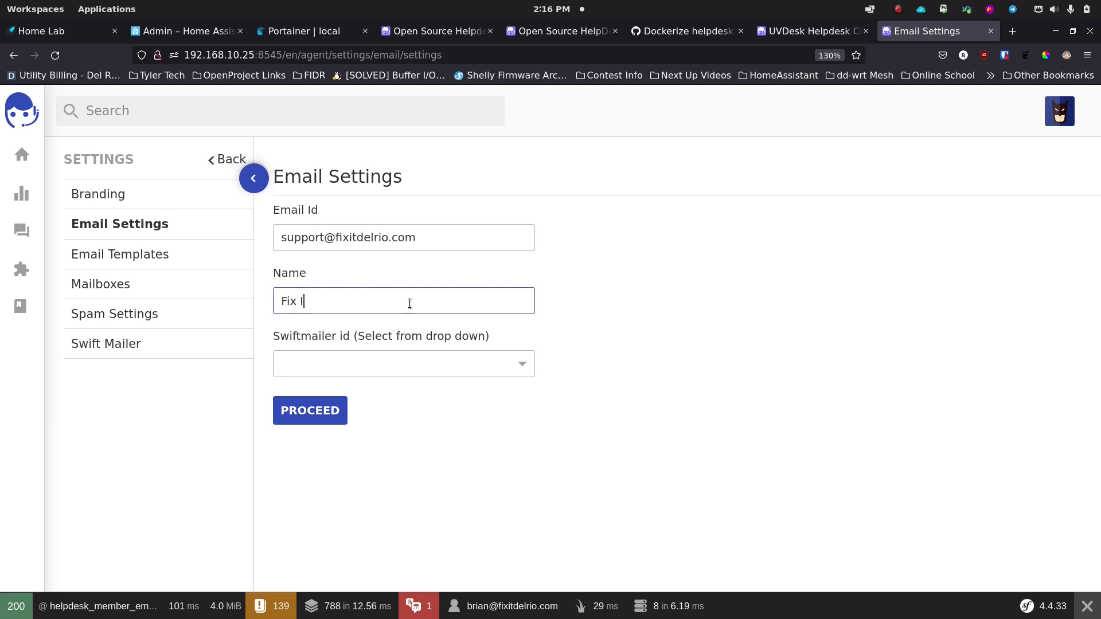
{"action": "type", "text": "T Del Rio Support"}
{"action": "key", "text": "Tab"}
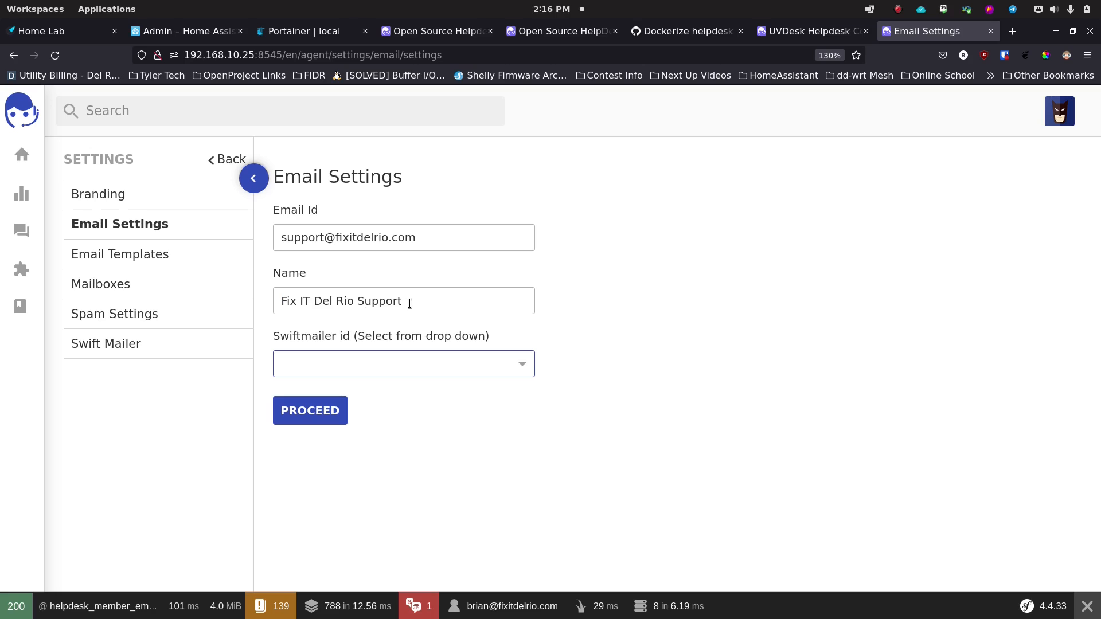
{"action": "left_click", "coordinate": [413, 366]}
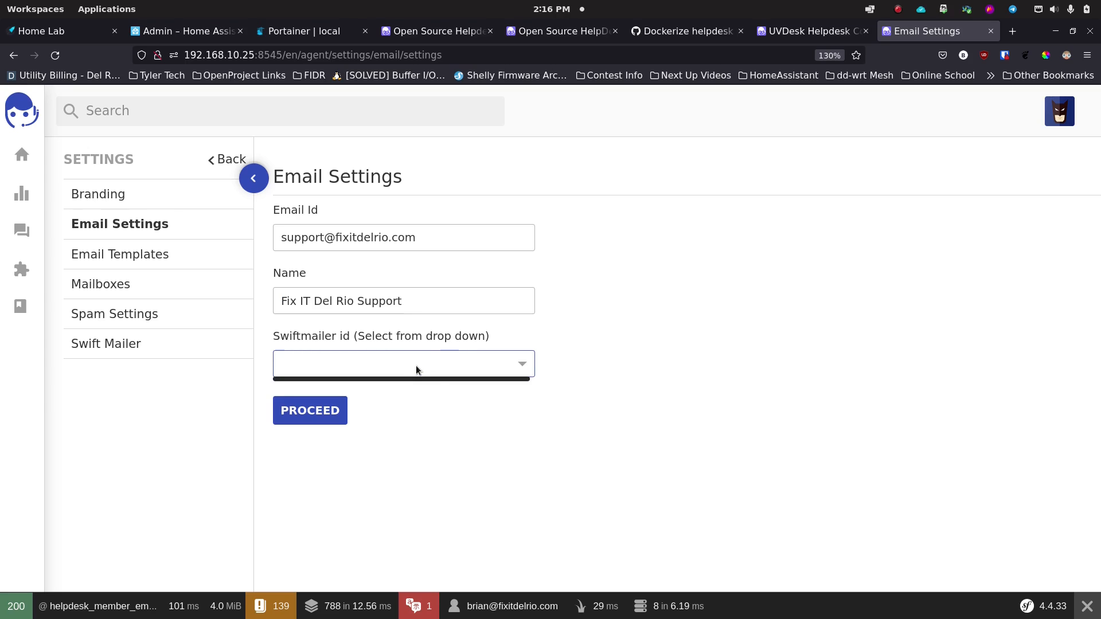
{"action": "left_click", "coordinate": [441, 401]}
{"action": "left_click", "coordinate": [313, 411]}
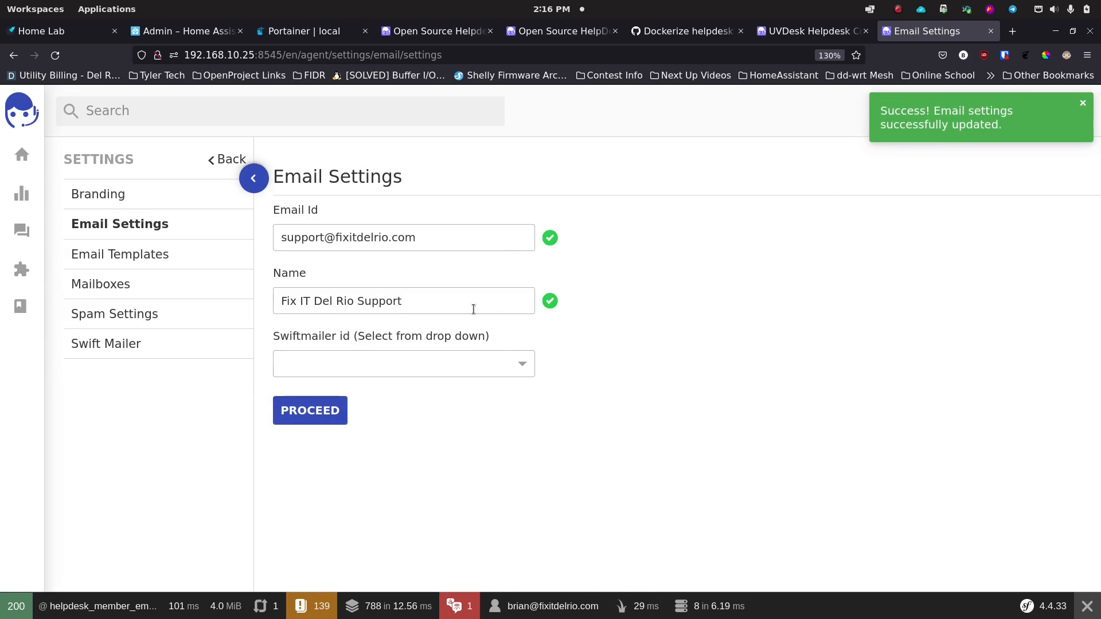
{"action": "left_click", "coordinate": [136, 258]}
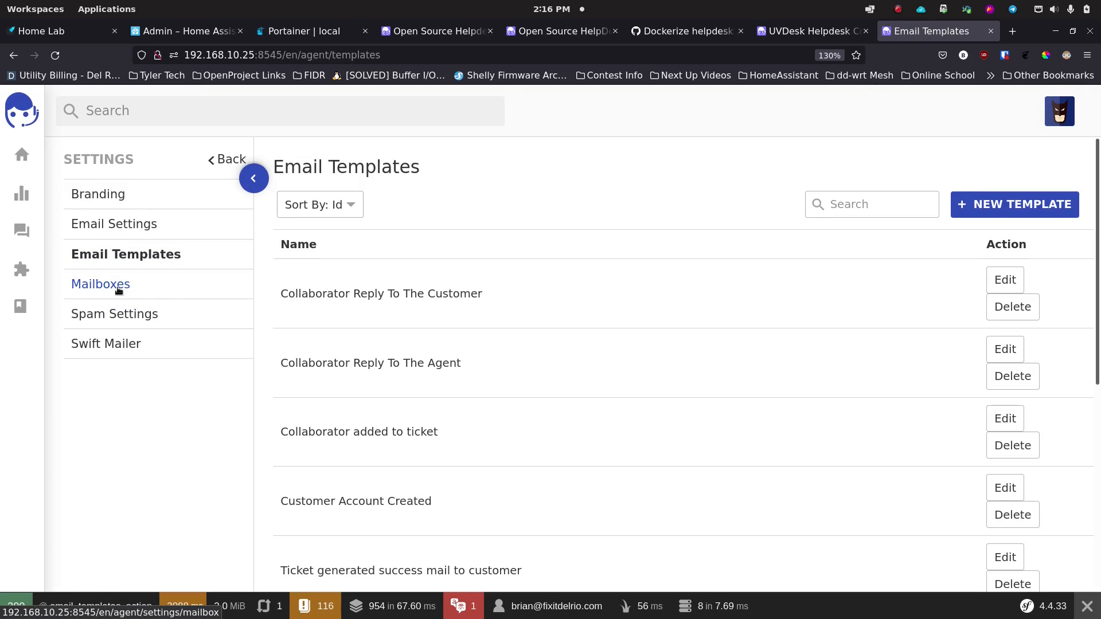
Step: Scroll through the Email Templates list and go to Mailbox settings
{"action": "scroll", "coordinate": [340, 318], "scroll_direction": "down", "scroll_amount": 7}
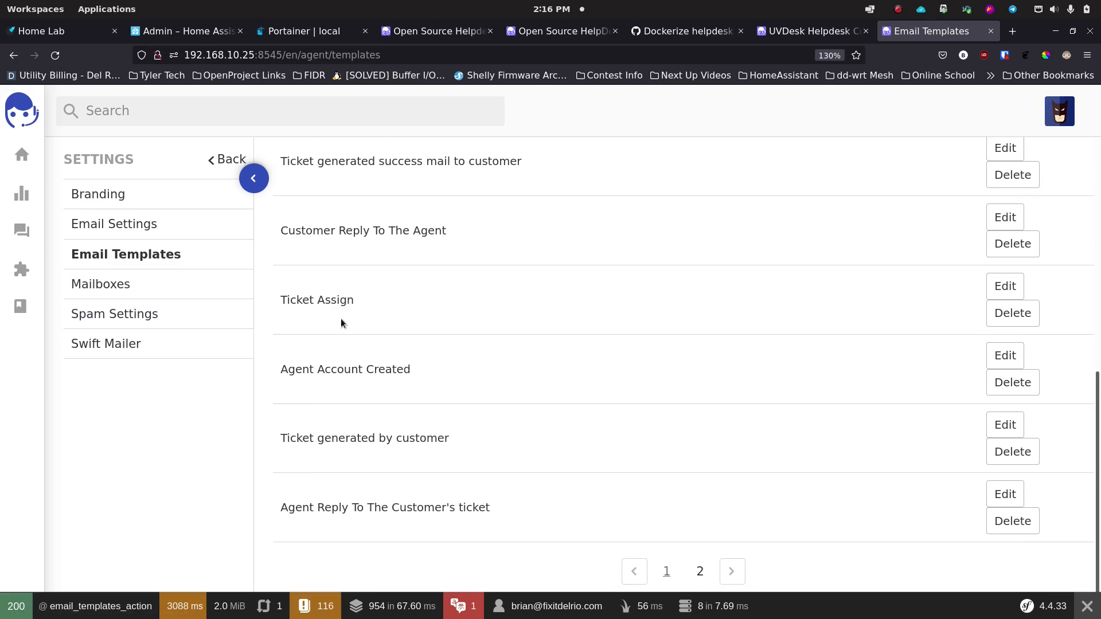
{"action": "scroll", "coordinate": [341, 318], "scroll_direction": "up", "scroll_amount": 7}
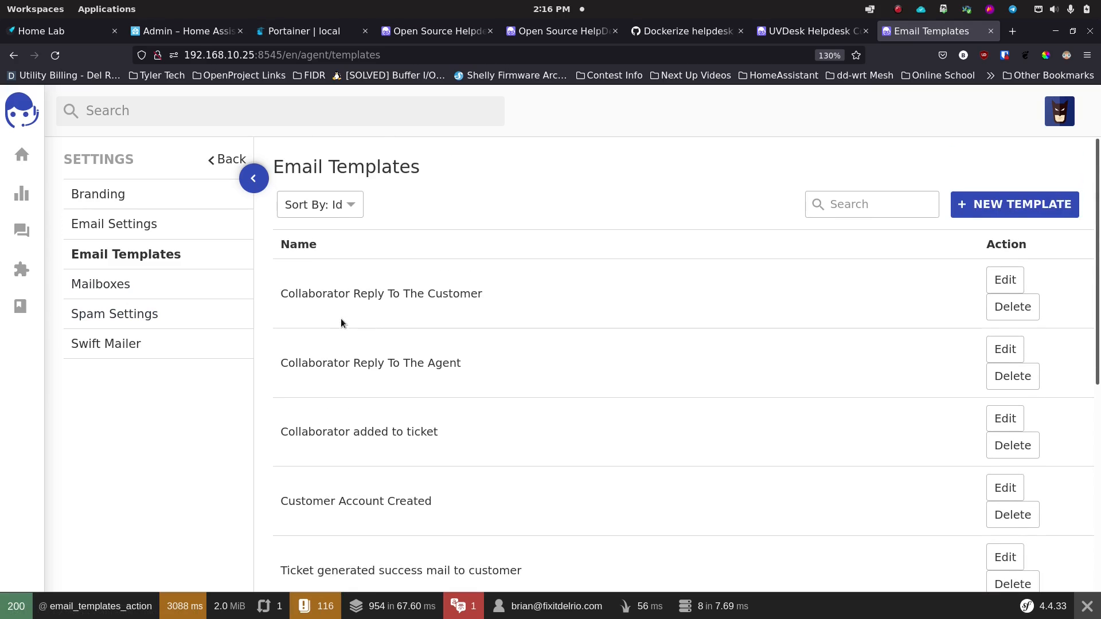
{"action": "left_click", "coordinate": [106, 284]}
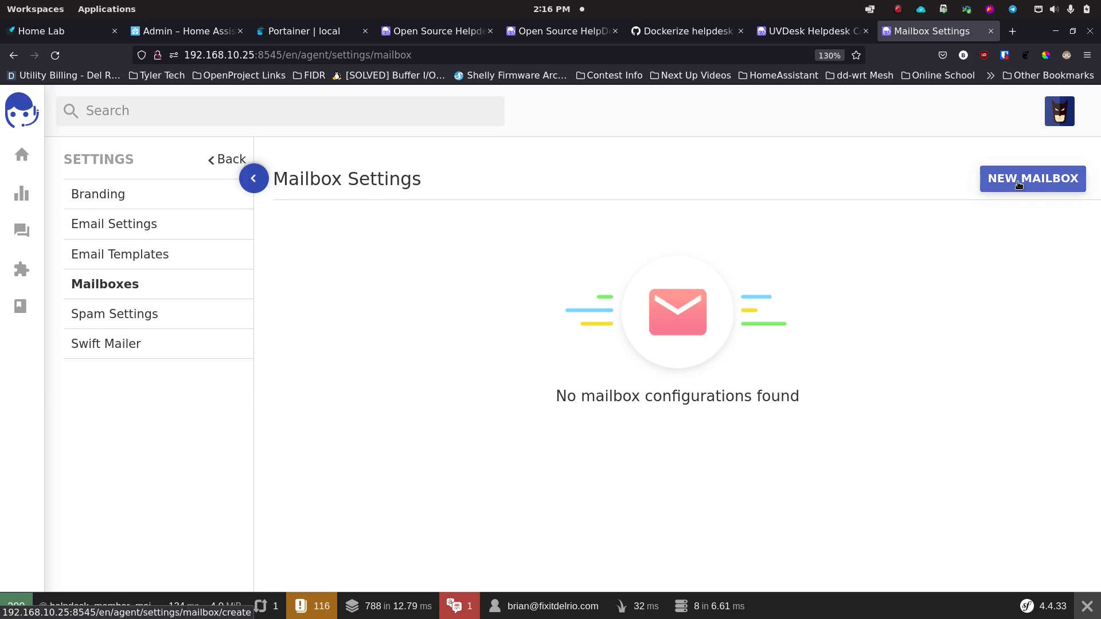
Step: Start a new mailbox named 'Fix IT Del Rio Support' and enable it
{"action": "left_click", "coordinate": [996, 180]}
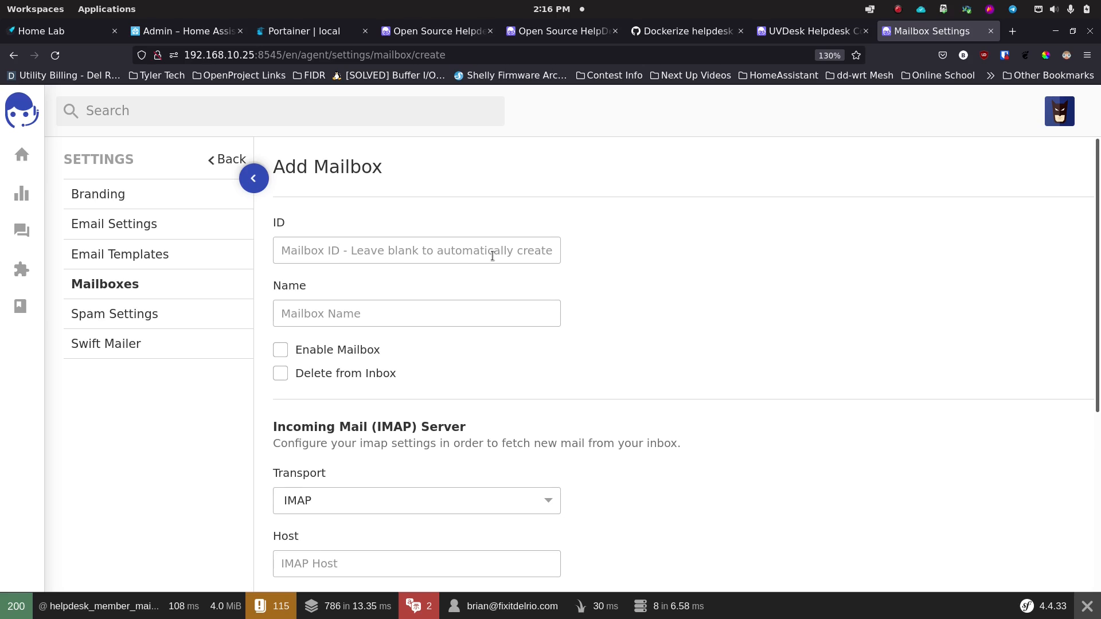
{"action": "left_click", "coordinate": [394, 316]}
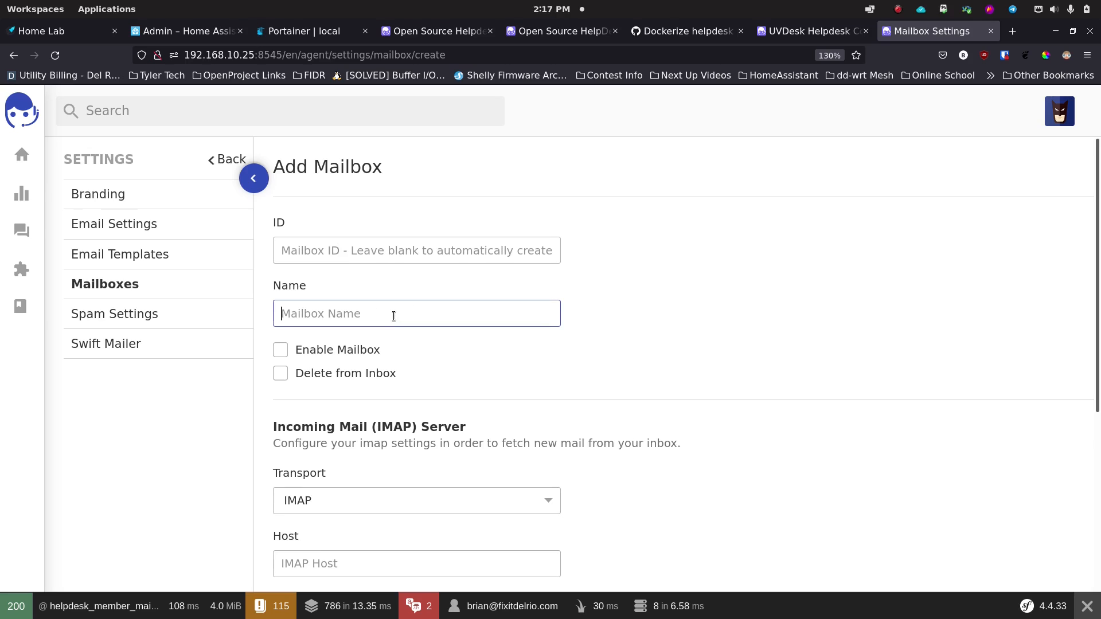
{"action": "type", "text": "Support"}
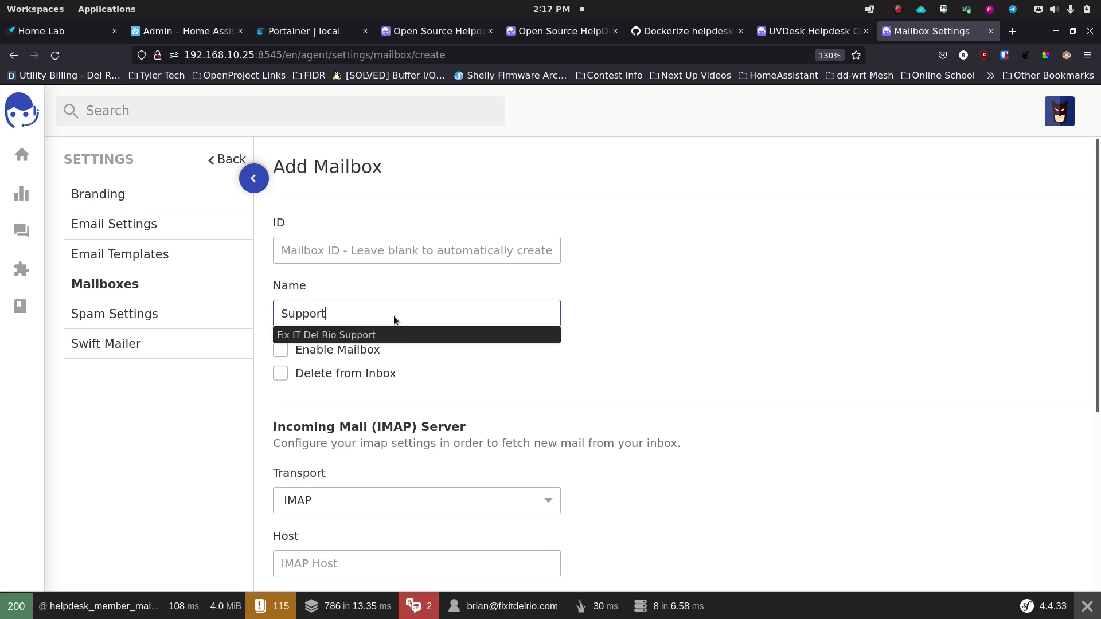
{"action": "key", "text": "Down"}
{"action": "key", "text": "Return"}
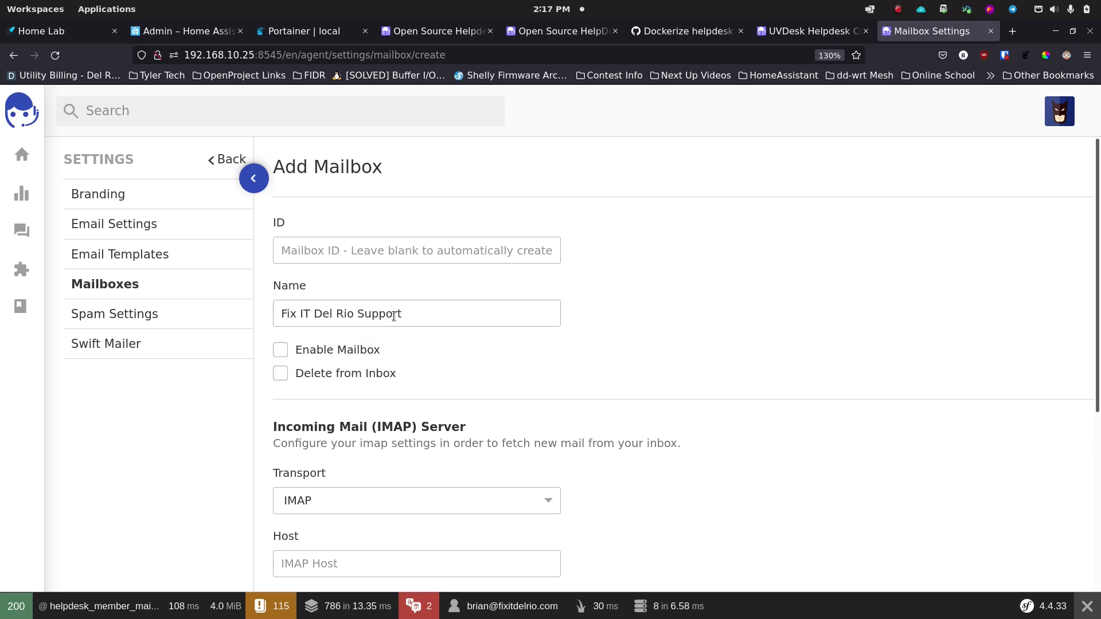
{"action": "left_click", "coordinate": [281, 354]}
{"action": "scroll", "coordinate": [394, 372], "scroll_direction": "down", "scroll_amount": 3}
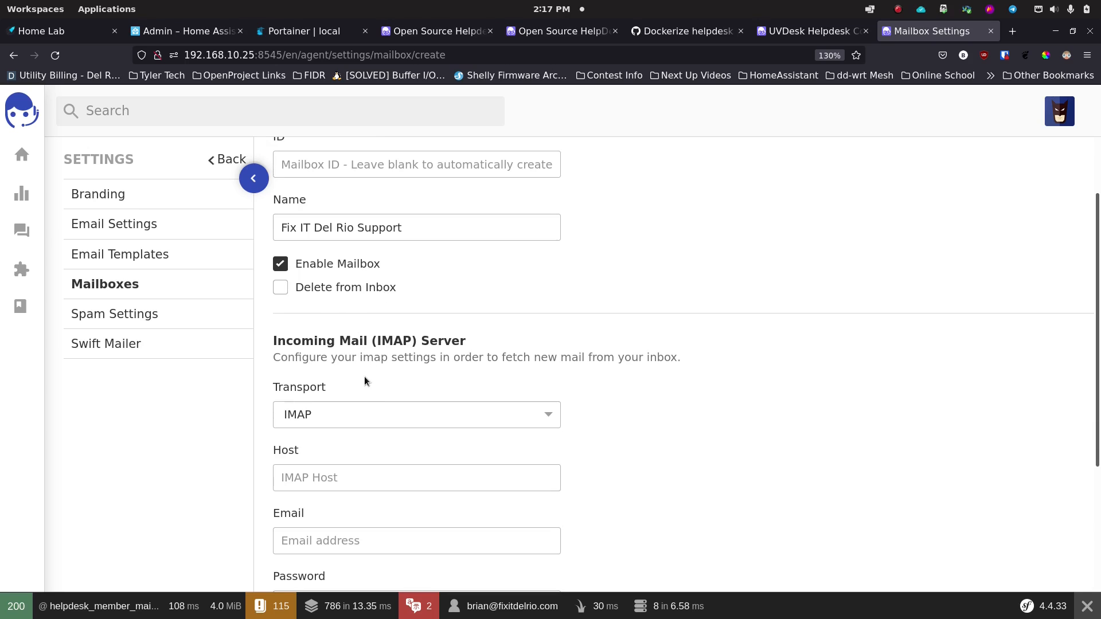
{"action": "scroll", "coordinate": [365, 379], "scroll_direction": "down", "scroll_amount": 3}
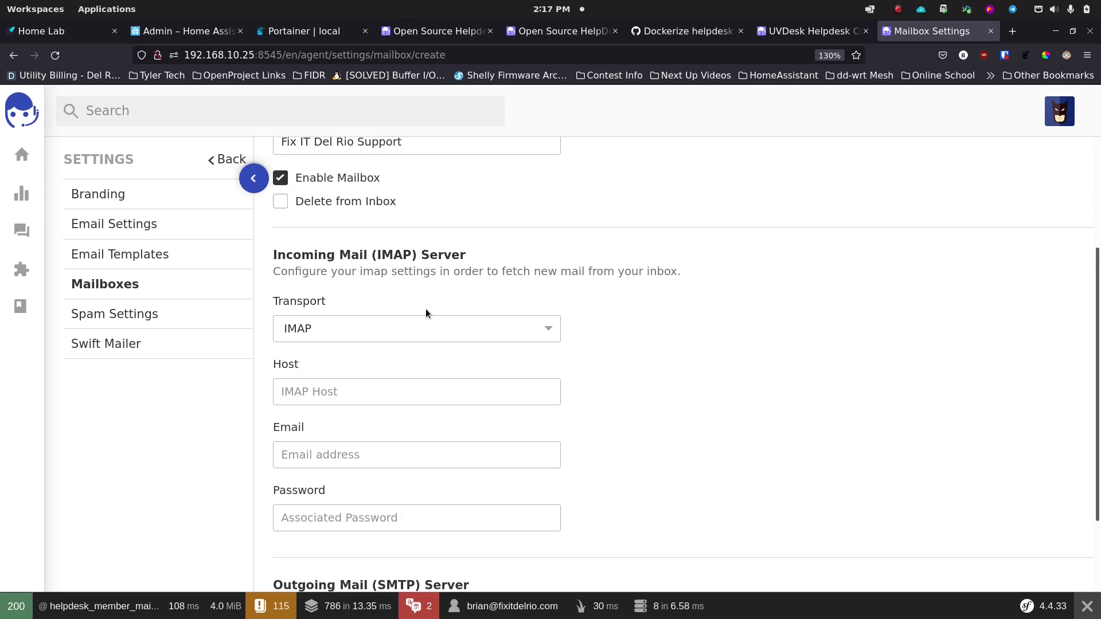
{"action": "scroll", "coordinate": [425, 308], "scroll_direction": "down", "scroll_amount": 3}
Step: Enter IMAP host box.fixitdelrio.com, the support email address and the pasted password, then check the Swift Mailer ID list
{"action": "left_click", "coordinate": [367, 307]}
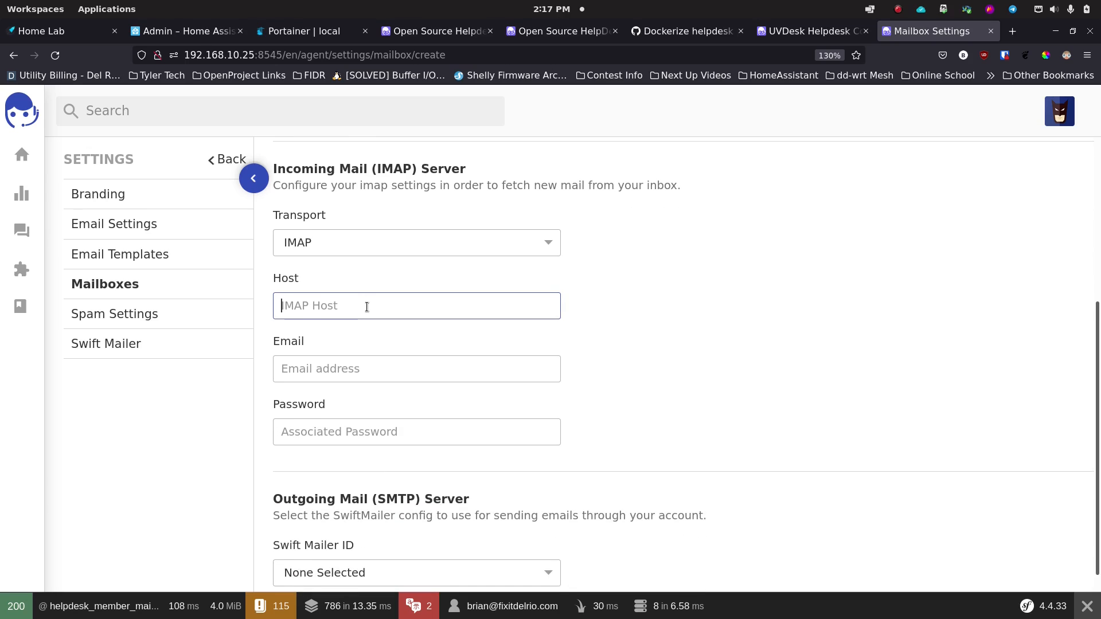
{"action": "type", "text": "box.fixitdelrio.com"}
{"action": "key", "text": "Tab"}
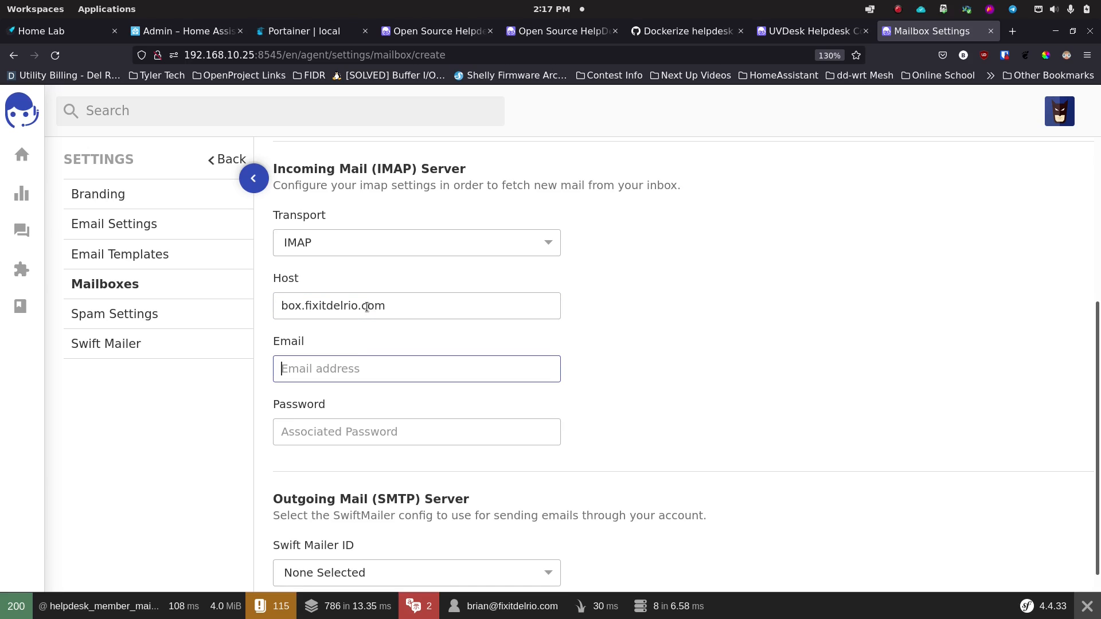
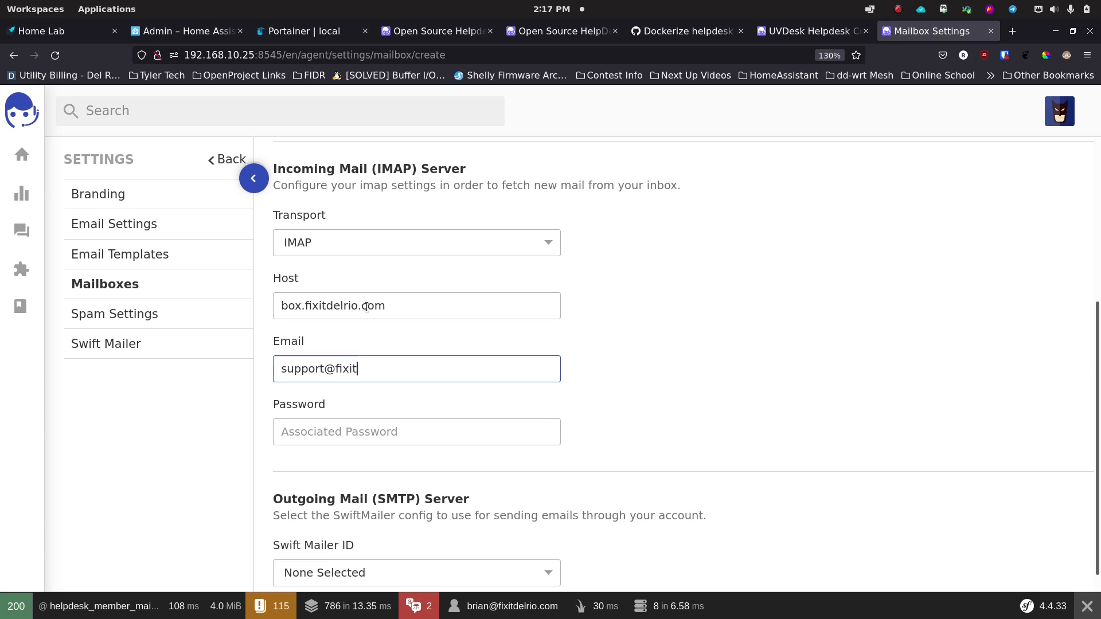
{"action": "key", "text": "Tab"}
{"action": "key", "text": "ctrl+v"}
{"action": "scroll", "coordinate": [656, 373], "scroll_direction": "down", "scroll_amount": 1}
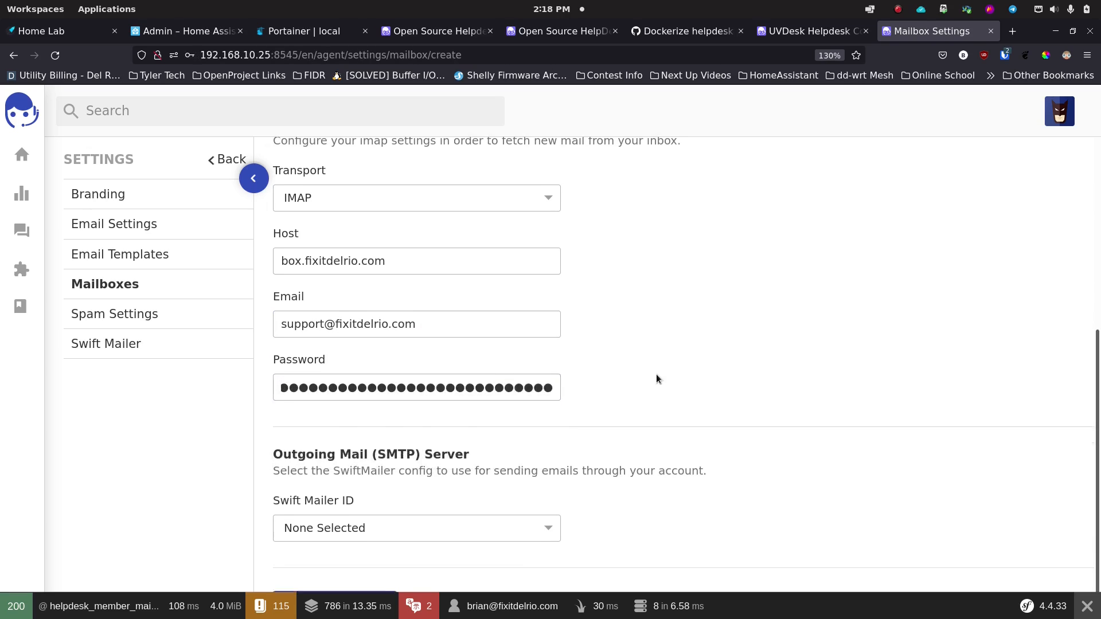
{"action": "scroll", "coordinate": [657, 374], "scroll_direction": "down", "scroll_amount": 1}
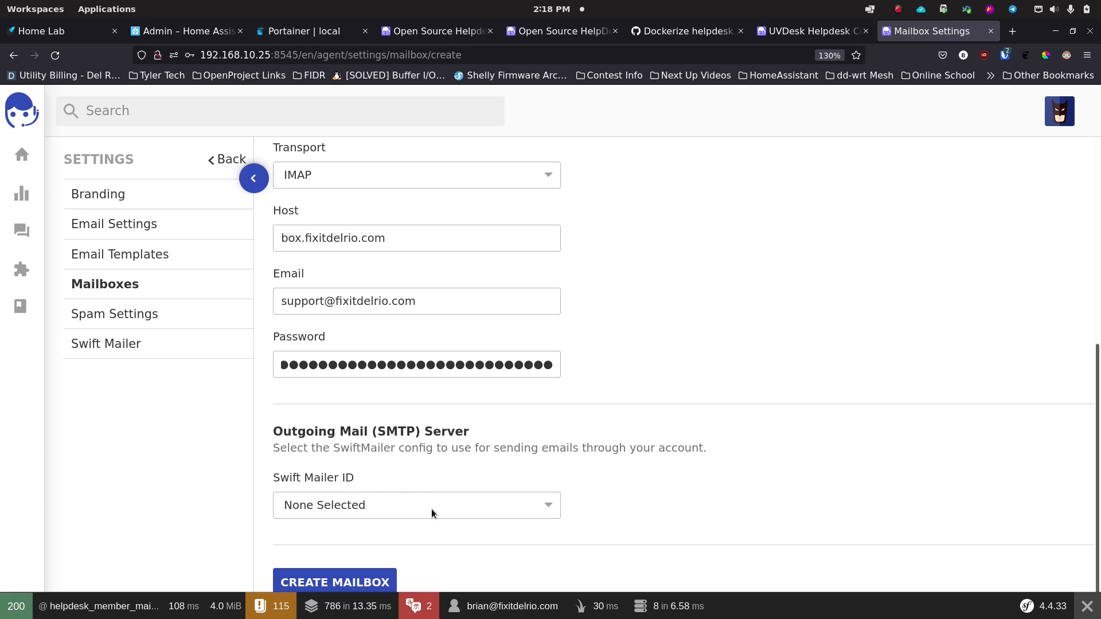
{"action": "left_click", "coordinate": [394, 504]}
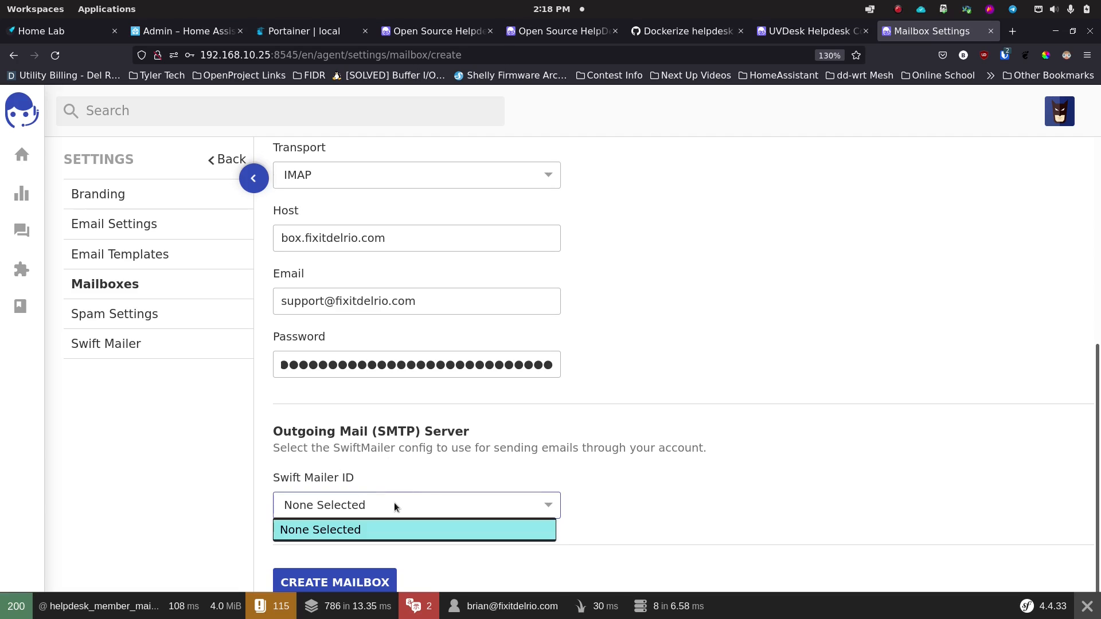
{"action": "left_click", "coordinate": [394, 502]}
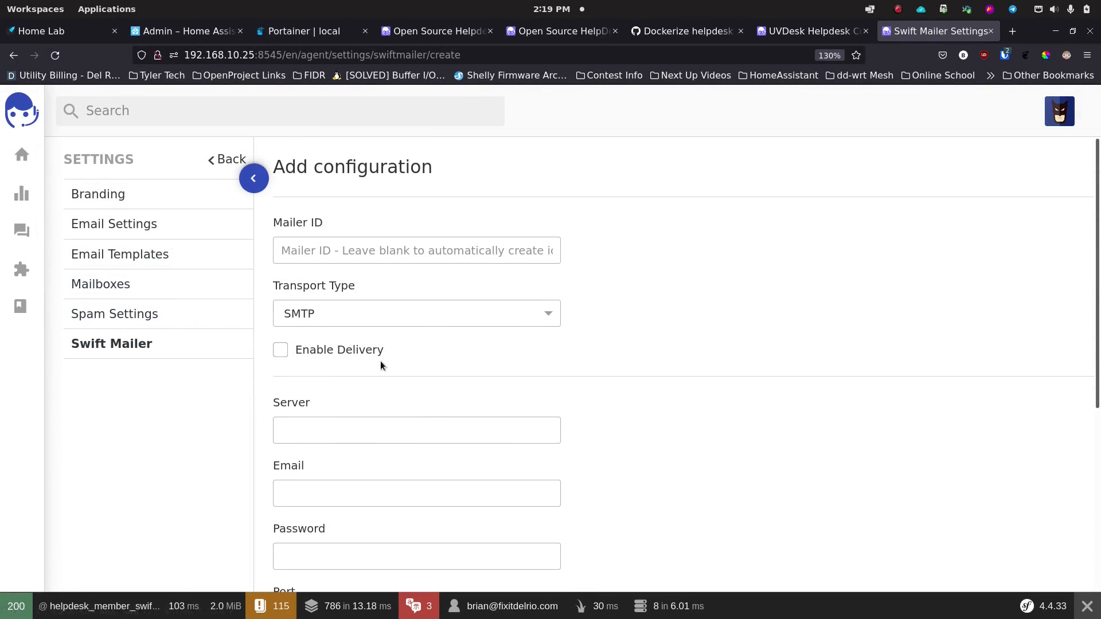
Step: Enable delivery and autofill the saved SMTP server, email and password
{"action": "scroll", "coordinate": [382, 359], "scroll_direction": "down", "scroll_amount": 2}
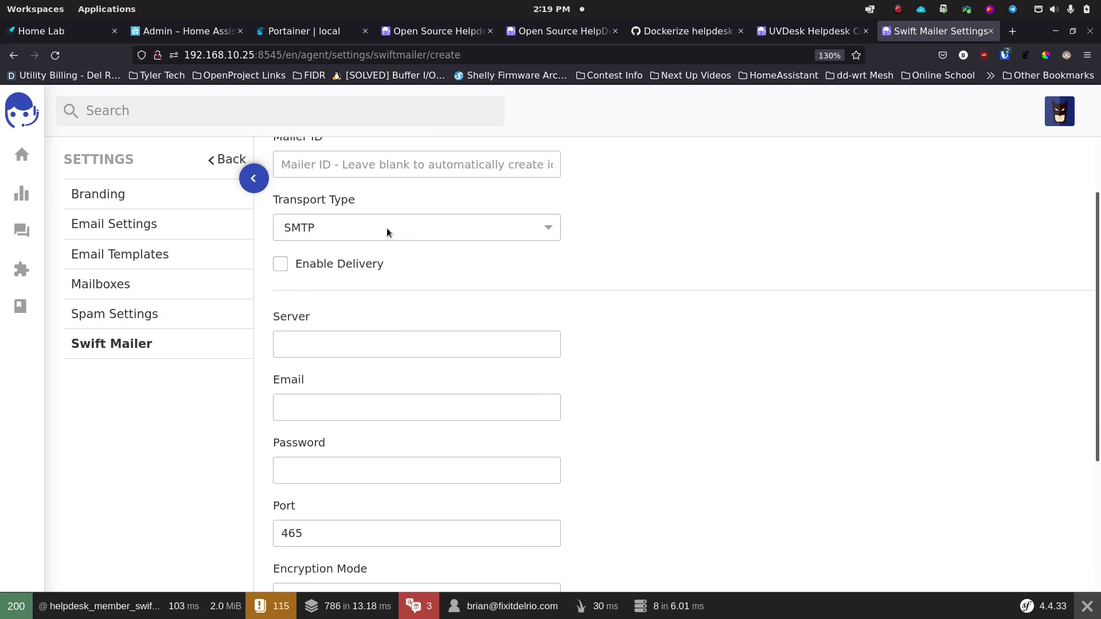
{"action": "left_click", "coordinate": [280, 264]}
{"action": "left_click", "coordinate": [317, 343]}
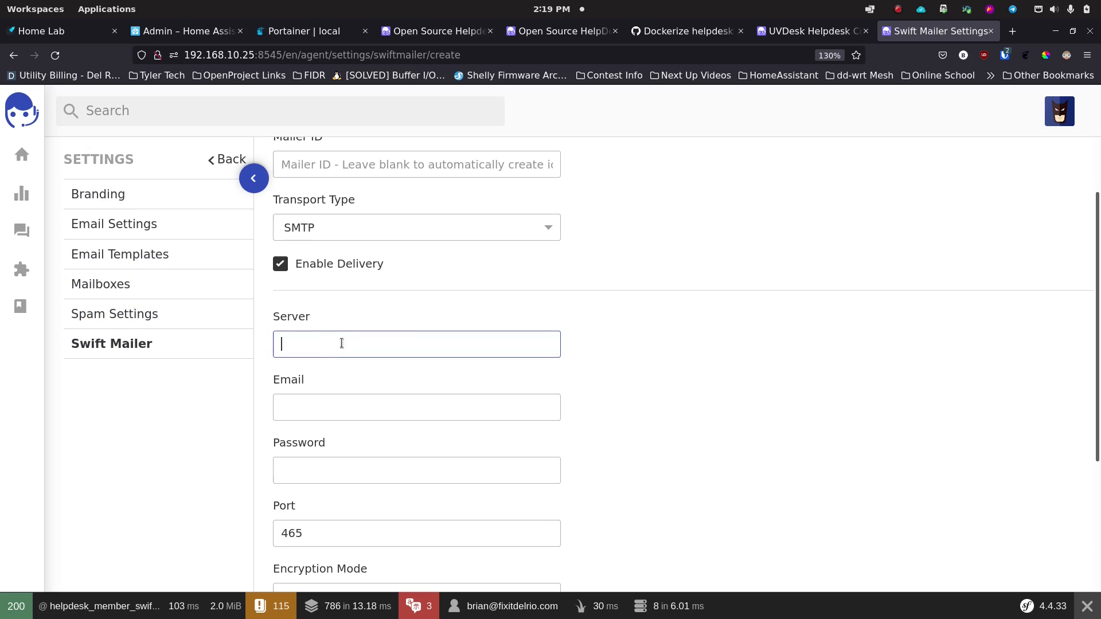
{"action": "scroll", "coordinate": [417, 341], "scroll_direction": "down", "scroll_amount": 2}
{"action": "key", "text": "ctrl+shift+l"}
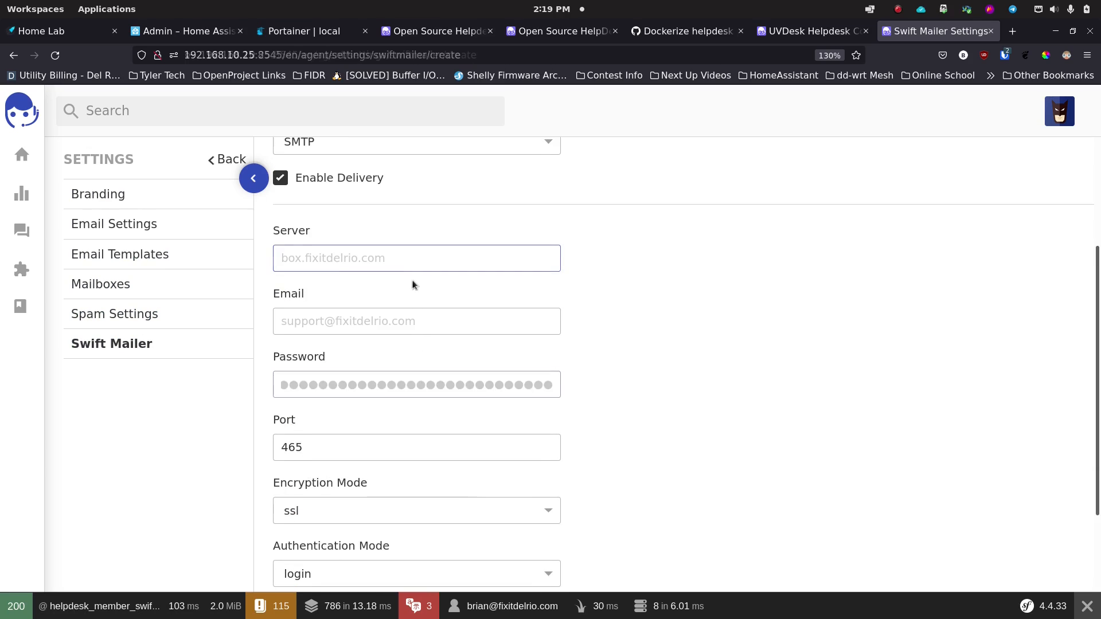
Step: Set the port to 587 and encryption to tls, keeping login authentication
{"action": "left_click", "coordinate": [343, 440]}
{"action": "double_click", "coordinate": [344, 441]}
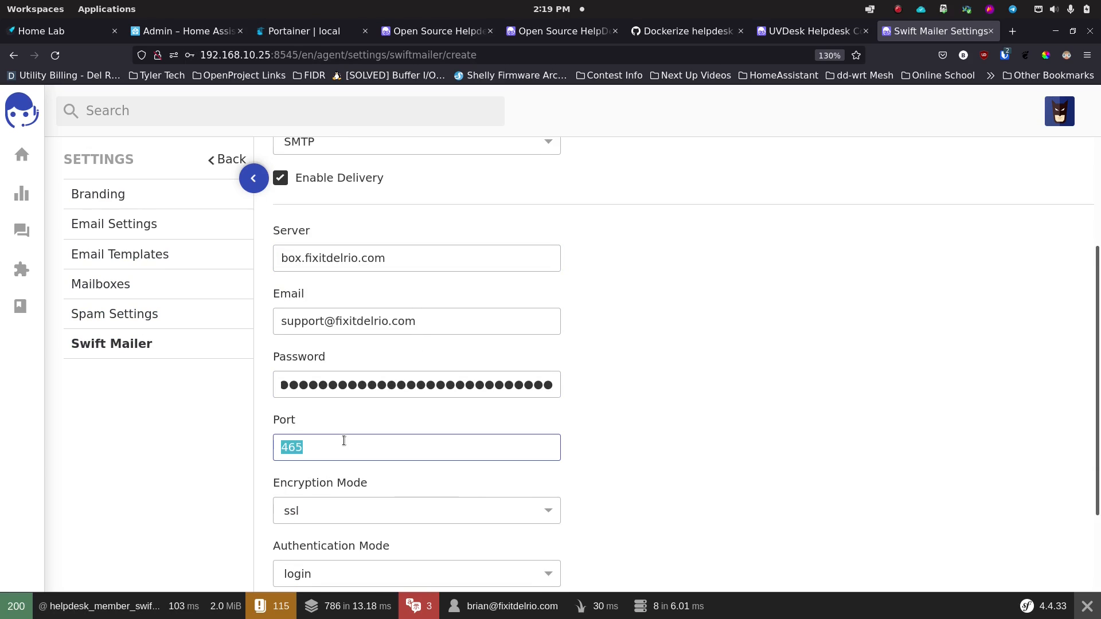
{"action": "type", "text": "587"}
{"action": "left_click", "coordinate": [641, 403]}
{"action": "scroll", "coordinate": [643, 403], "scroll_direction": "down", "scroll_amount": 4}
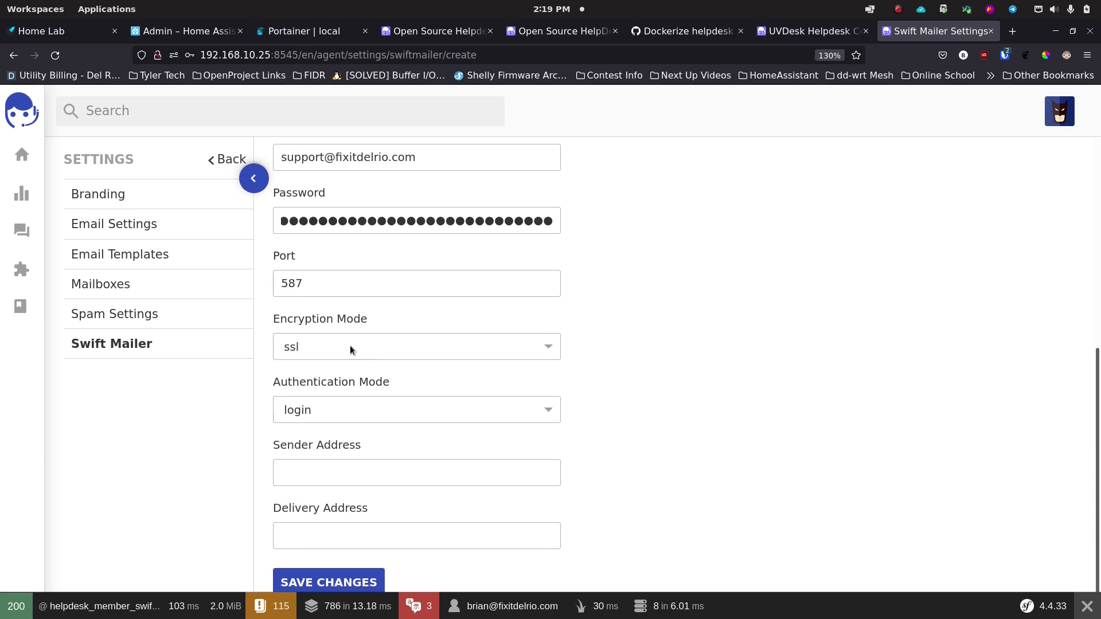
{"action": "left_click", "coordinate": [349, 345]}
{"action": "left_click", "coordinate": [378, 388]}
{"action": "left_click", "coordinate": [415, 410]}
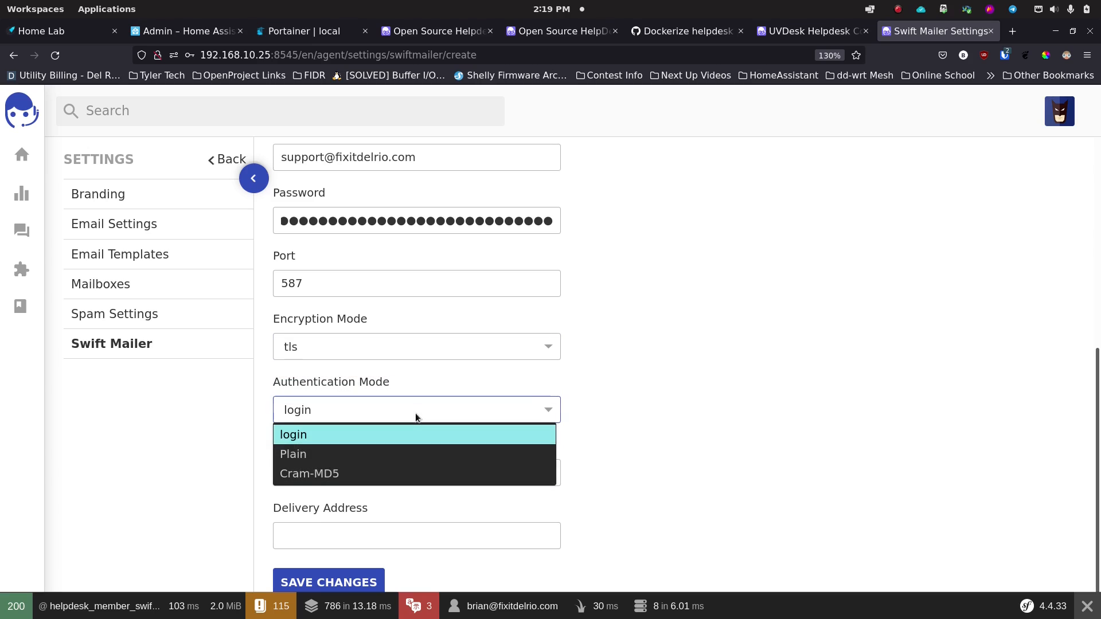
{"action": "left_click", "coordinate": [416, 411]}
{"action": "left_click", "coordinate": [371, 472]}
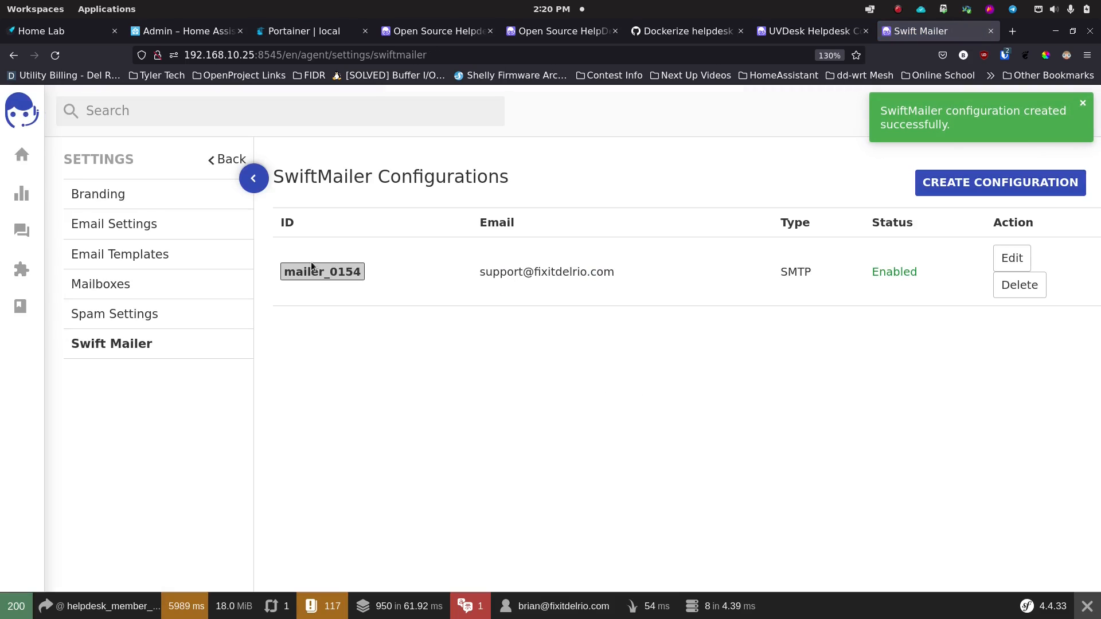
Step: Start a new mailbox again, named 'Fix IT Del Rio Support' and enabled
{"action": "left_click", "coordinate": [115, 285]}
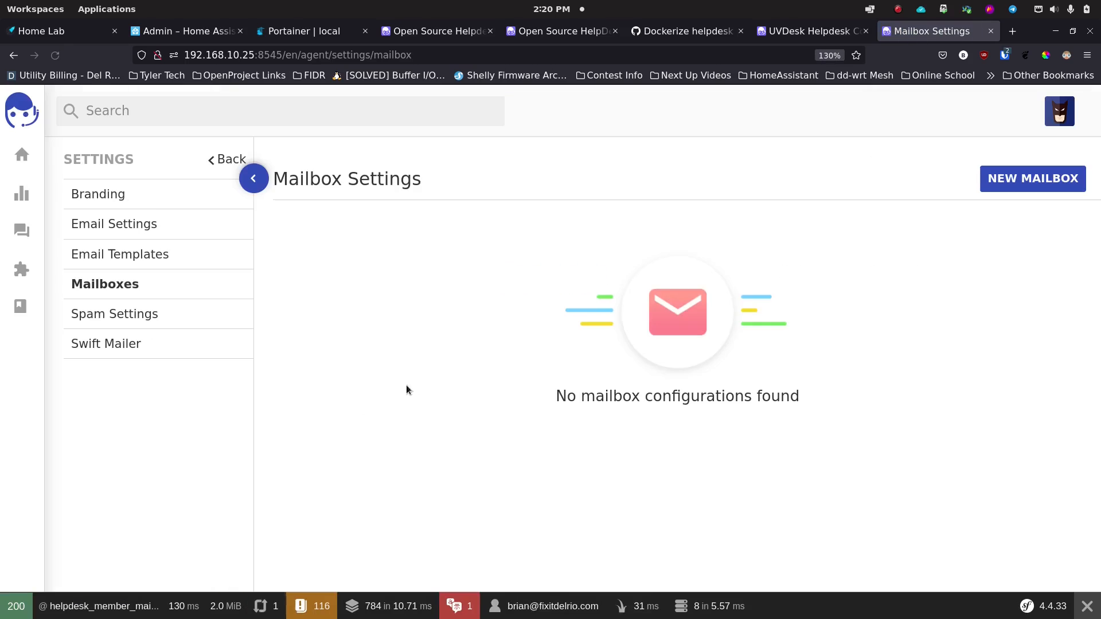
{"action": "left_click", "coordinate": [1033, 178]}
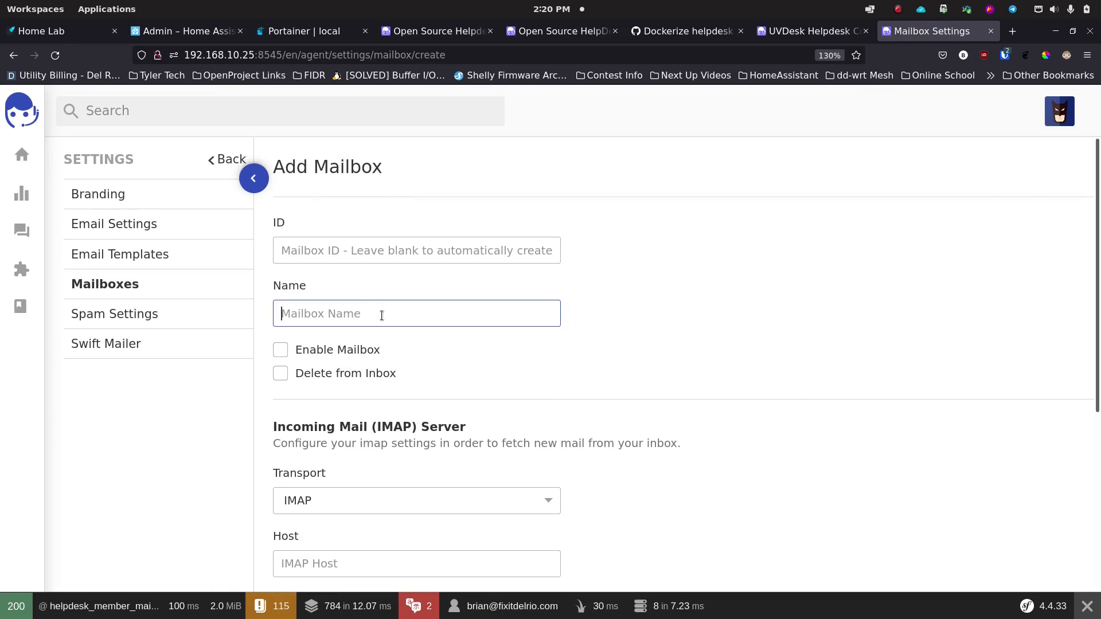
{"action": "left_click", "coordinate": [381, 316]}
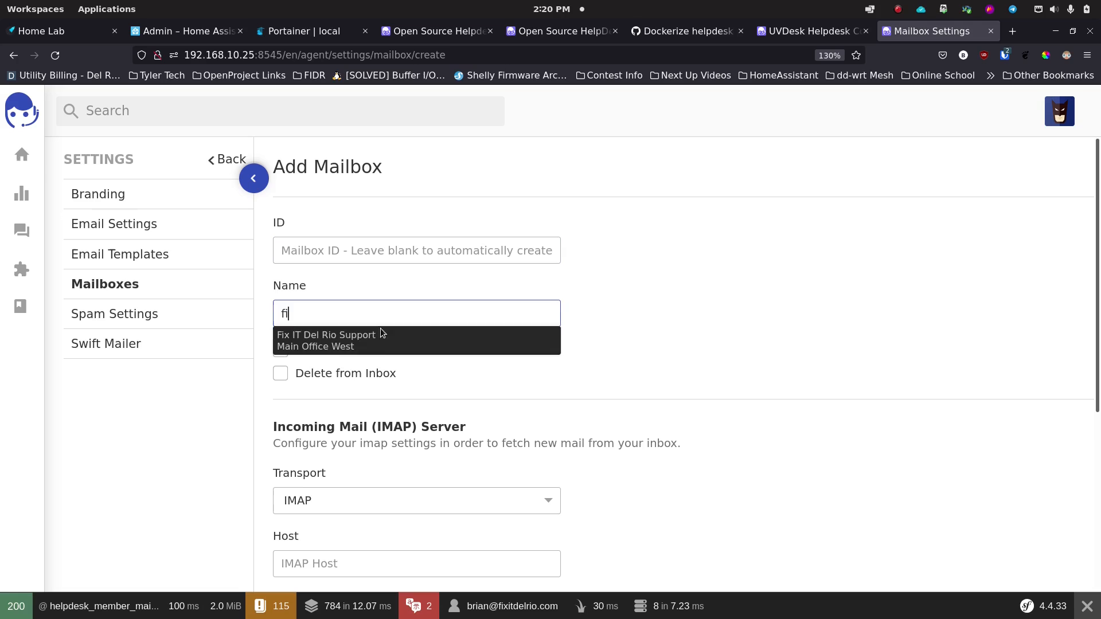
{"action": "left_click", "coordinate": [381, 332]}
{"action": "left_click", "coordinate": [321, 350]}
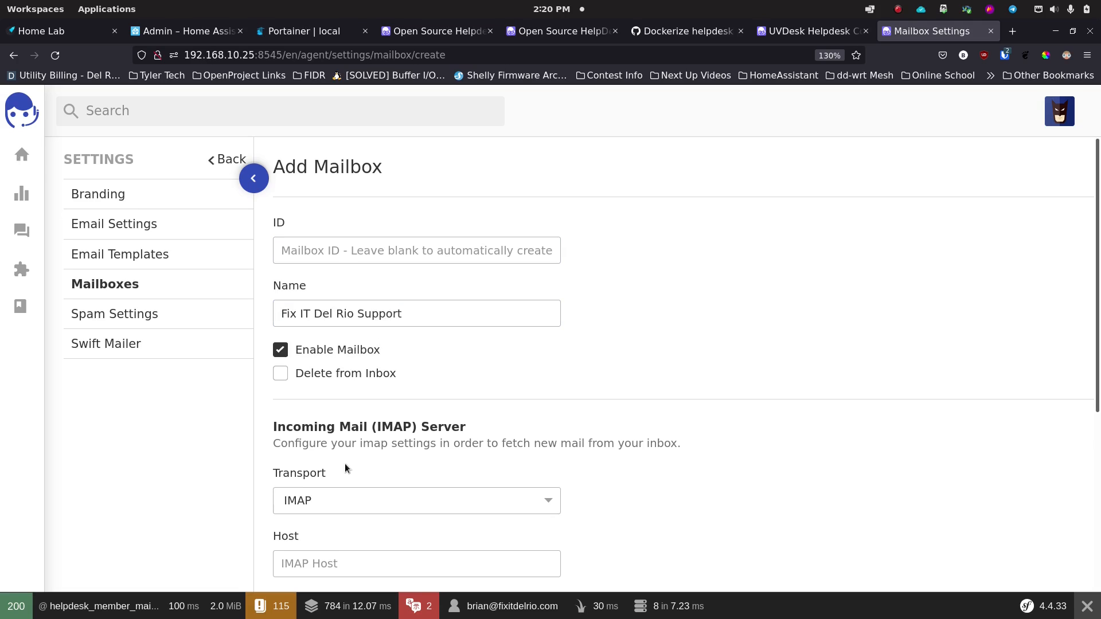
{"action": "scroll", "coordinate": [345, 463], "scroll_direction": "down", "scroll_amount": 3}
Step: Fill IMAP host box.fixitdelrio.com, the support email address and saved password from suggestions
{"action": "left_click", "coordinate": [364, 399]}
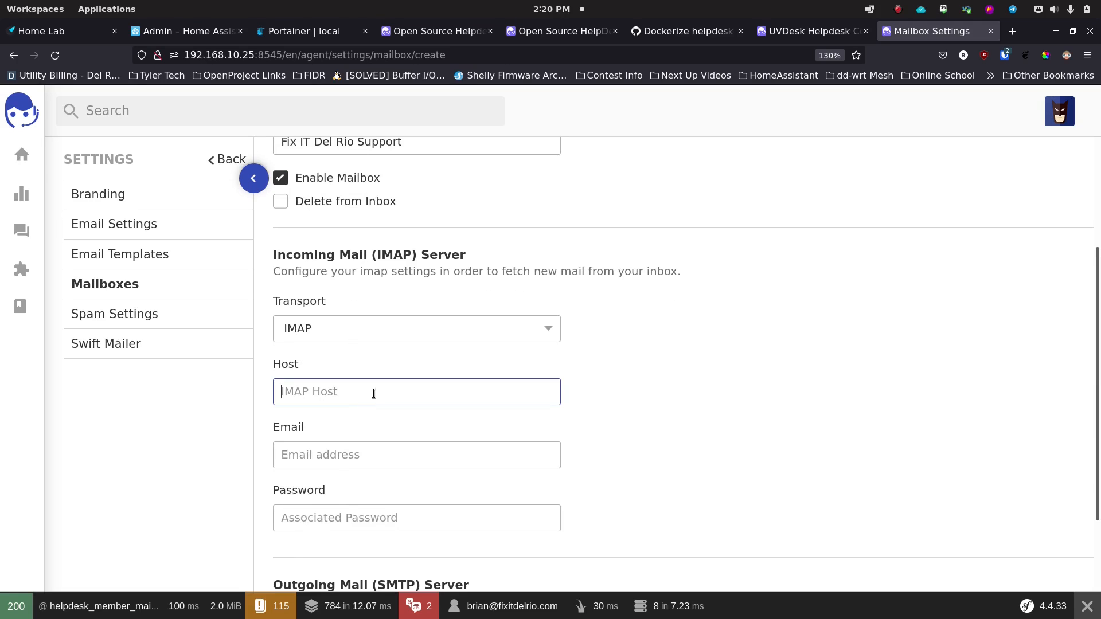
{"action": "type", "text": "box"}
{"action": "key", "text": "Down"}
{"action": "key", "text": "Return"}
{"action": "key", "text": "Tab"}
{"action": "key", "text": "Down"}
{"action": "key", "text": "Down"}
{"action": "key", "text": "Return"}
{"action": "key", "text": "Tab"}
{"action": "key", "text": "Down"}
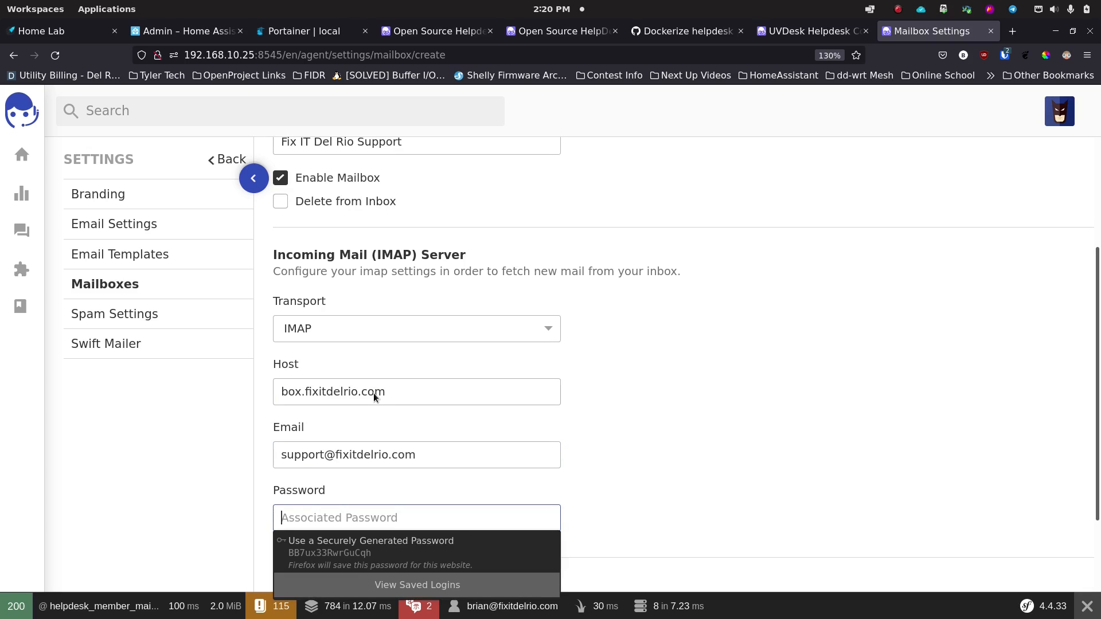
{"action": "key", "text": "Down"}
{"action": "key", "text": "Return"}
{"action": "left_click", "coordinate": [655, 404]}
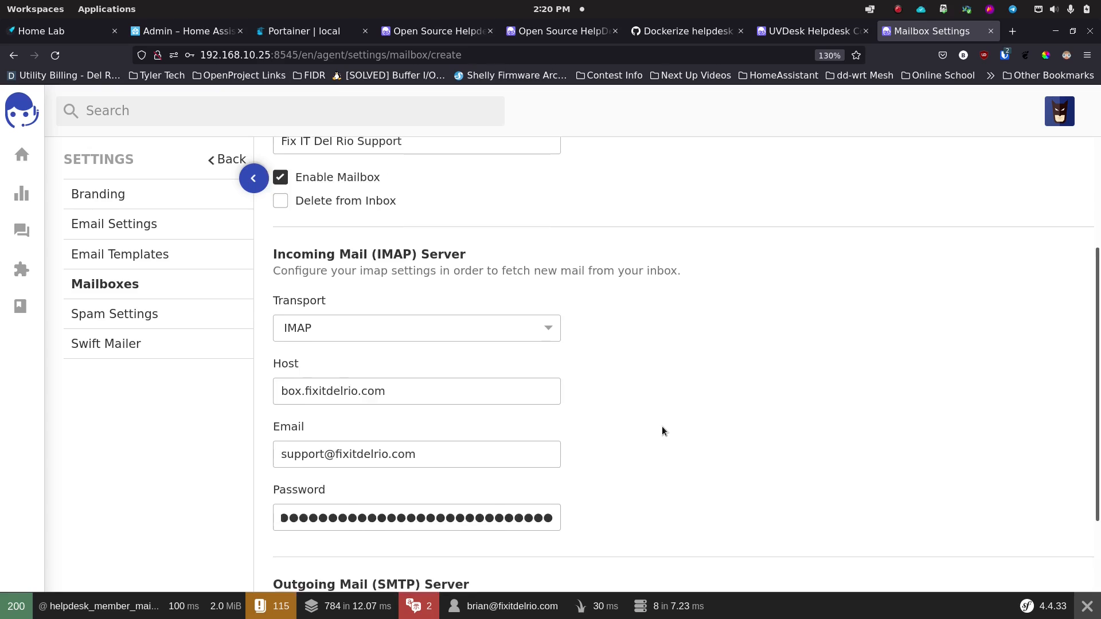
Step: Create the mailbox and dismiss the browser's save-login prompt
{"action": "scroll", "coordinate": [662, 426], "scroll_direction": "down", "scroll_amount": 3}
{"action": "left_click", "coordinate": [353, 573]}
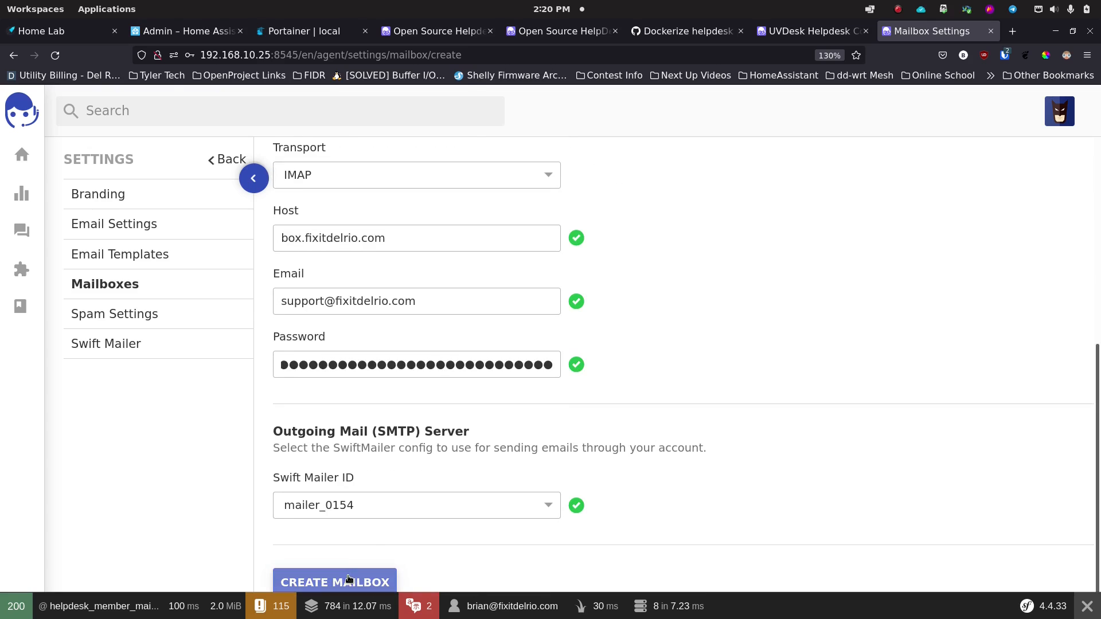
{"action": "left_click", "coordinate": [353, 211]}
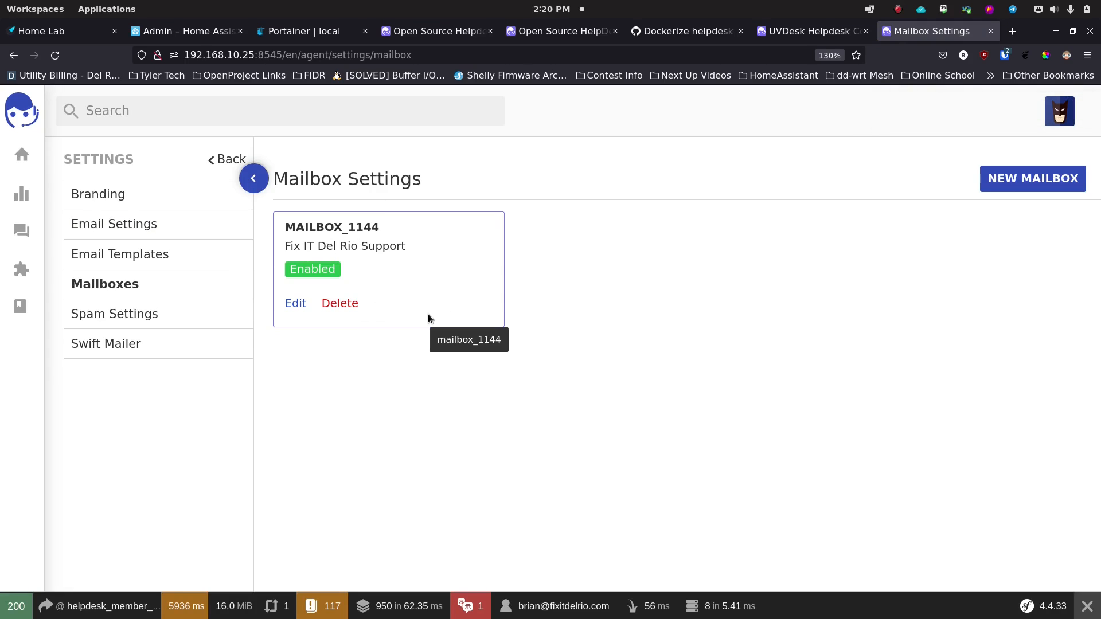
Step: Choose mailer_0154 as the Swiftmailer in Email Settings, save, and go back to the Dashboard
{"action": "left_click", "coordinate": [127, 227]}
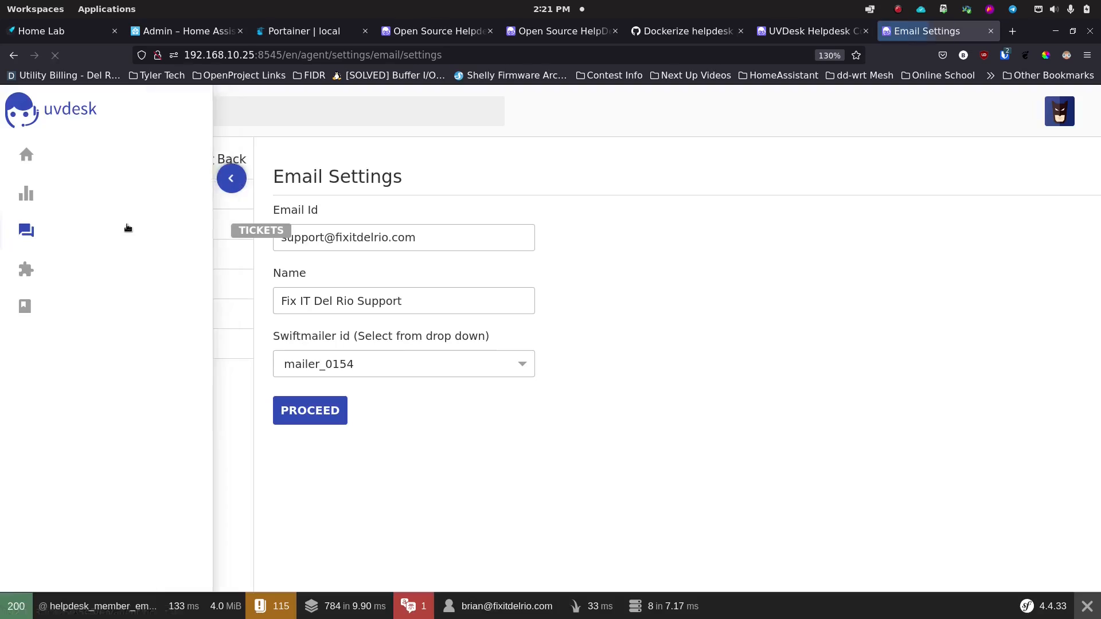
{"action": "left_click", "coordinate": [375, 367]}
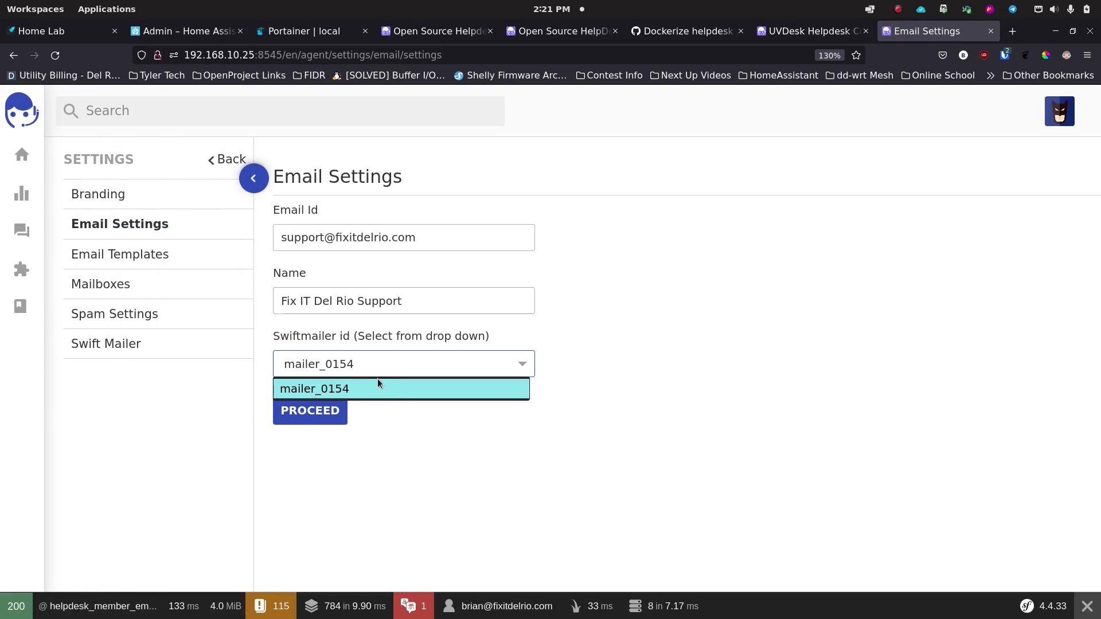
{"action": "left_click", "coordinate": [377, 381]}
{"action": "left_click", "coordinate": [321, 420]}
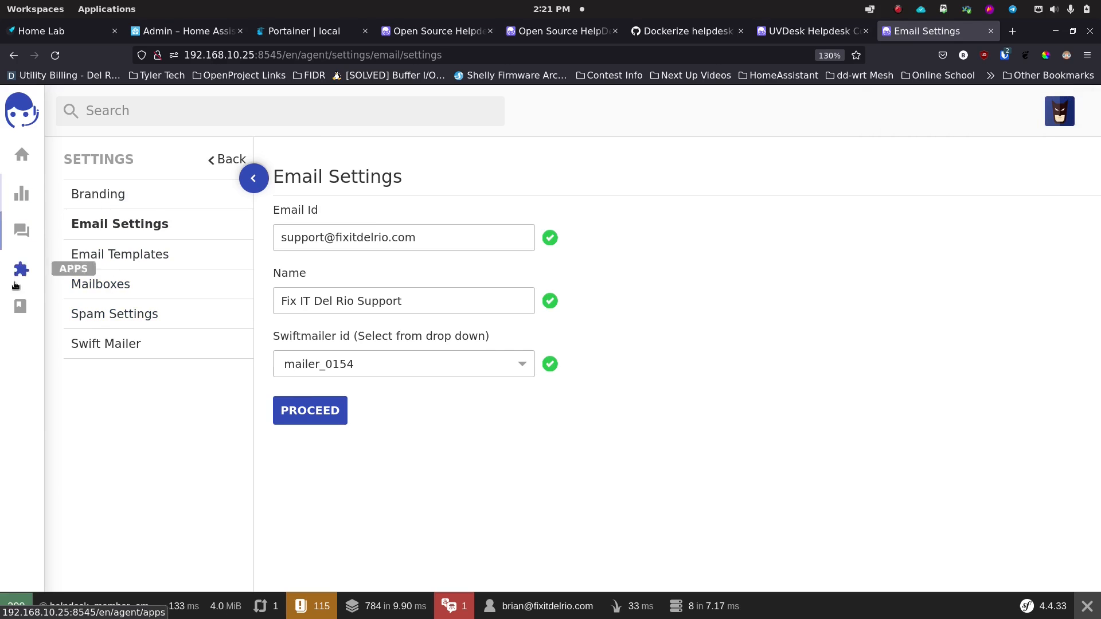
{"action": "left_click", "coordinate": [21, 158]}
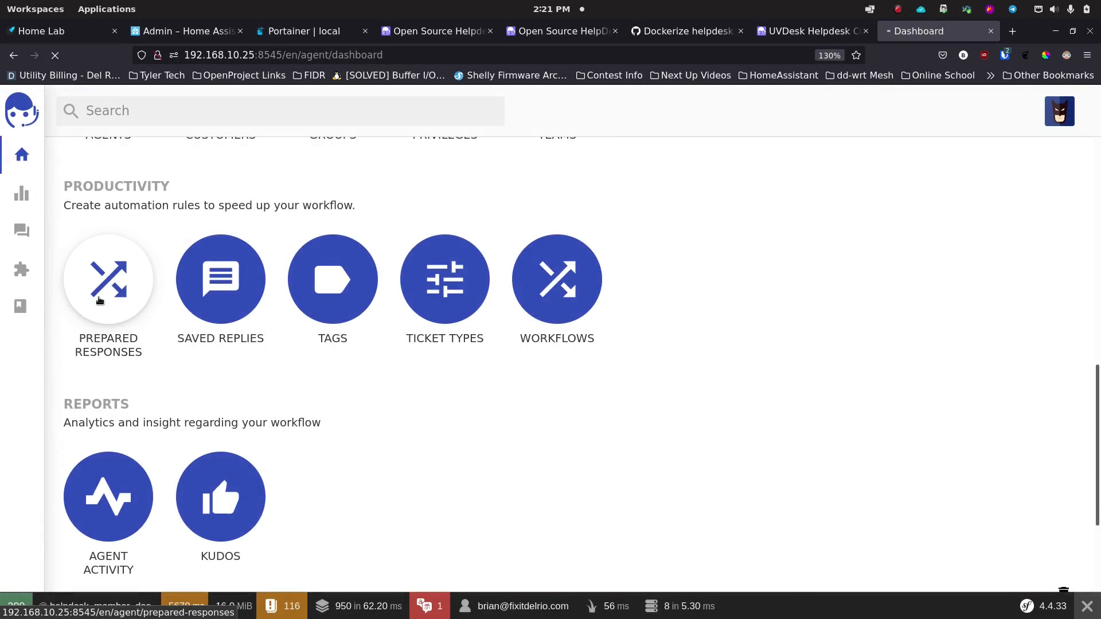
Step: Start a new prepared response named 'Reboot Please'
{"action": "left_click", "coordinate": [105, 278]}
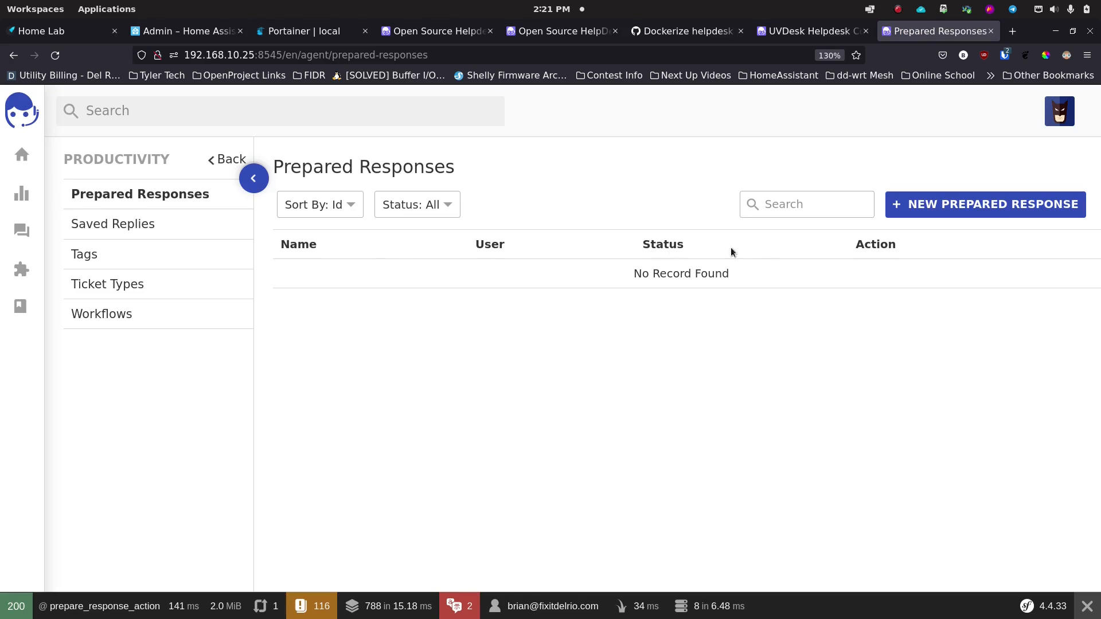
{"action": "left_click", "coordinate": [934, 204]}
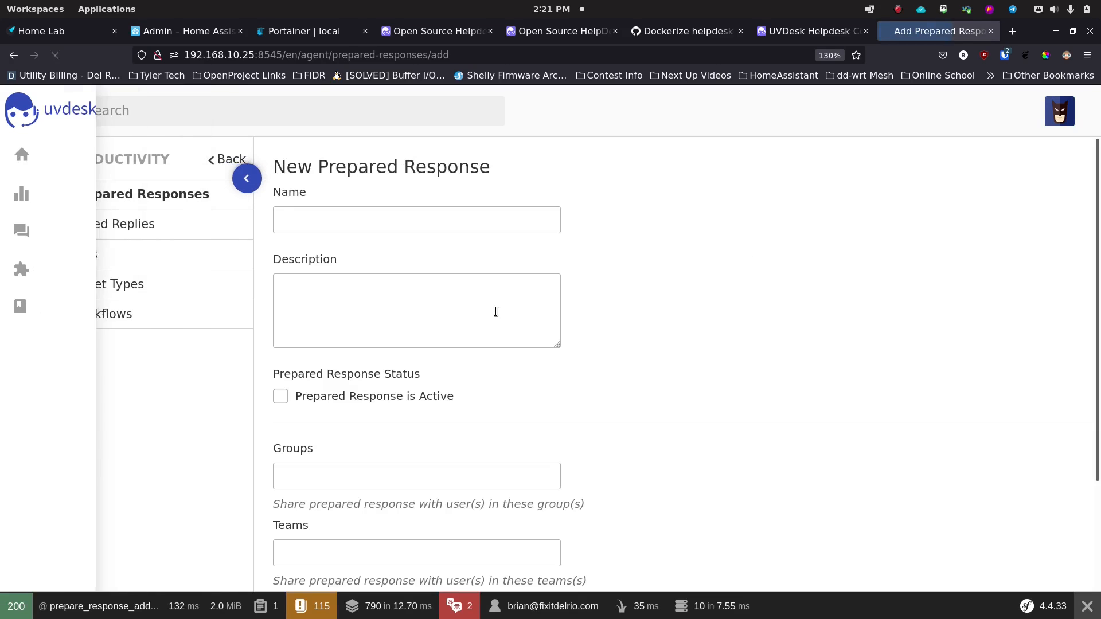
{"action": "left_click", "coordinate": [344, 222]}
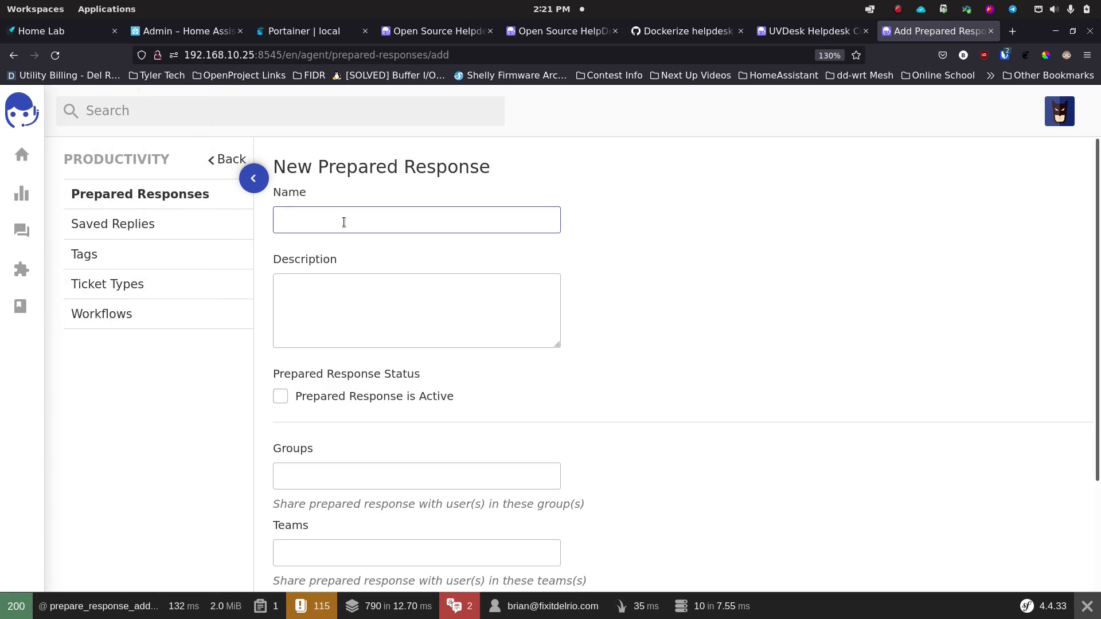
{"action": "type", "text": "Reboot Please"}
Step: Write the description 'Have you tried turning it off and on again? is it plugged in'
{"action": "left_click", "coordinate": [350, 288]}
{"action": "type", "text": "Have yo"}
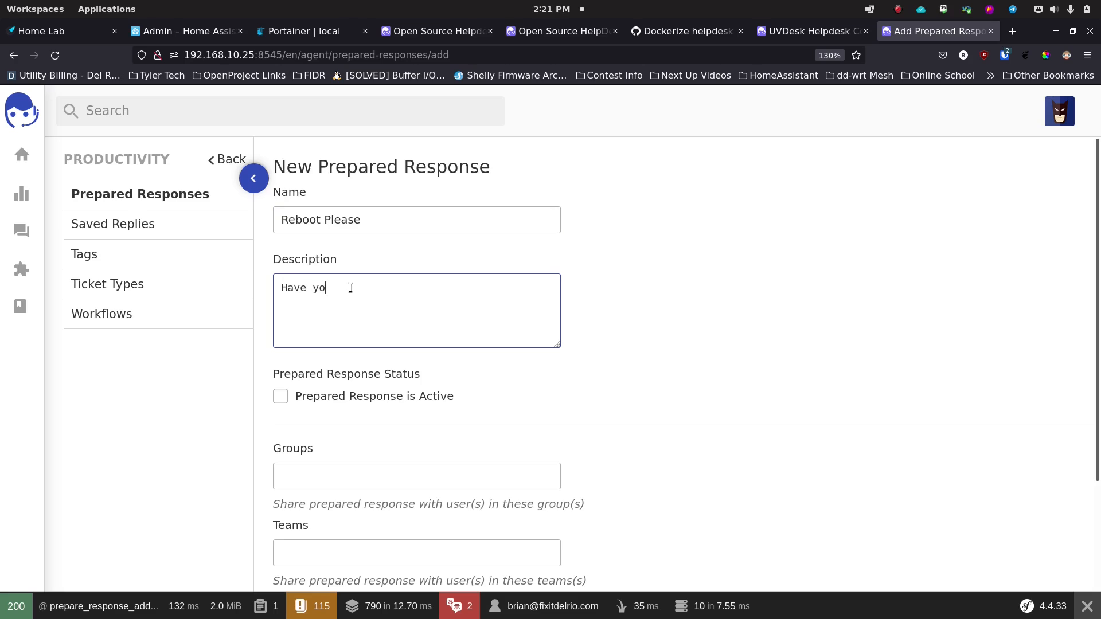
{"action": "type", "text": "u tried turning it off and on aga"}
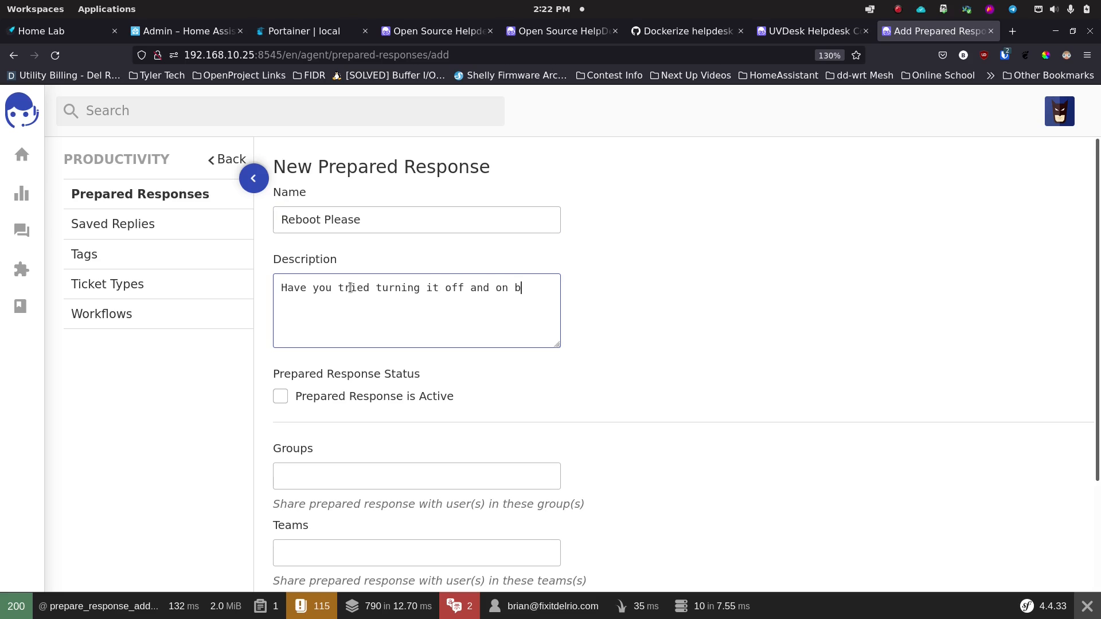
{"action": "type", "text": "in? is it plugged in"}
{"action": "left_click", "coordinate": [638, 382]}
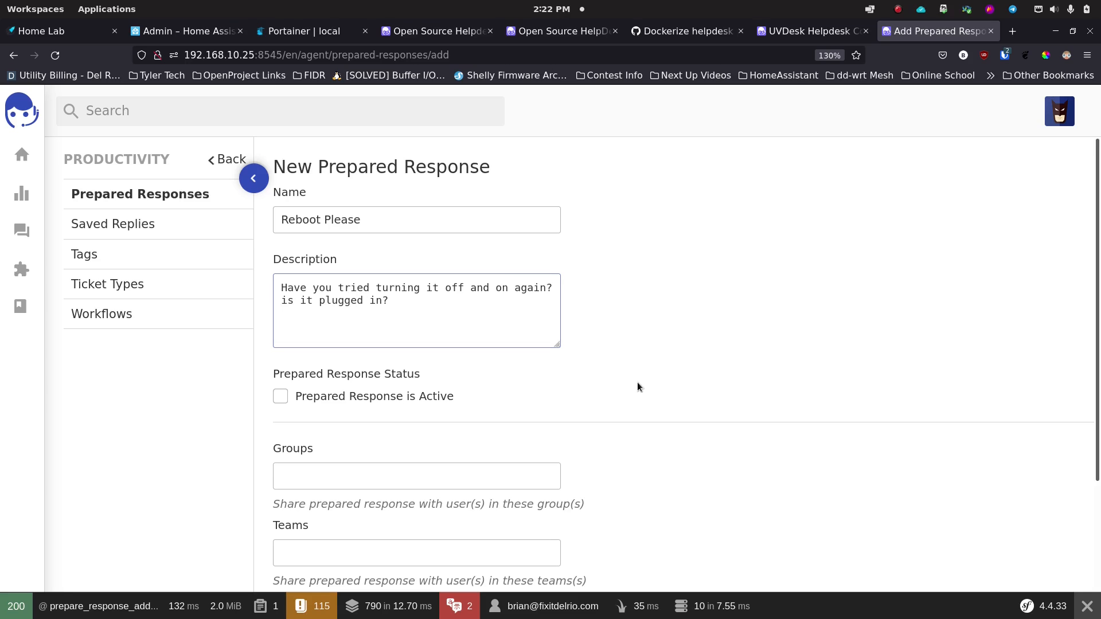
{"action": "scroll", "coordinate": [637, 381], "scroll_direction": "down", "scroll_amount": 5}
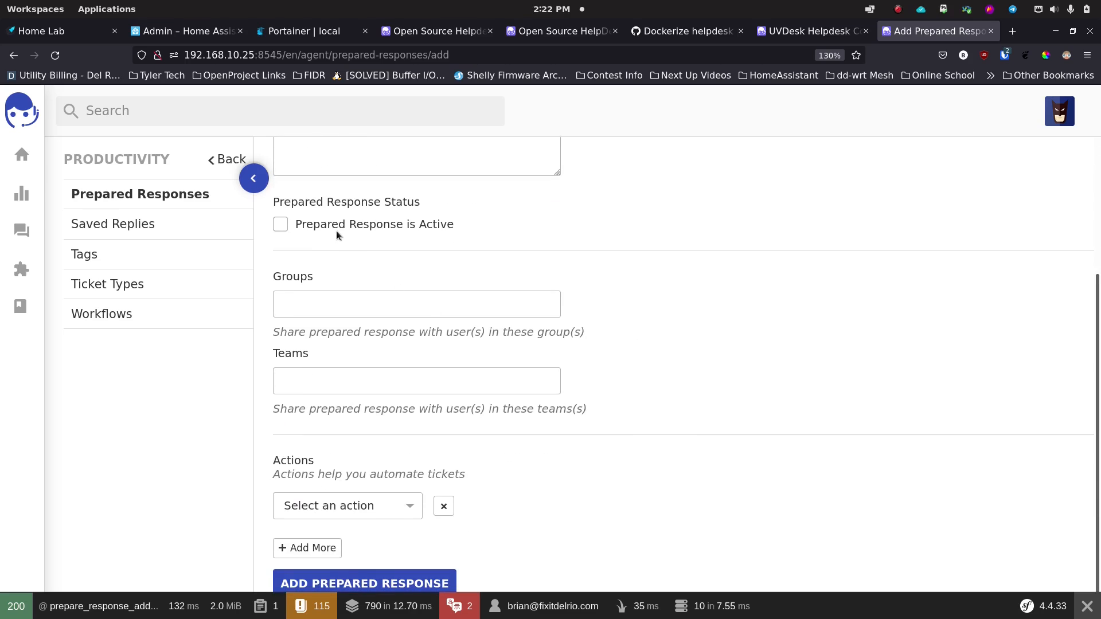
Step: Make the prepared response active and share it with the Default group
{"action": "left_click", "coordinate": [282, 226]}
{"action": "left_click", "coordinate": [356, 304]}
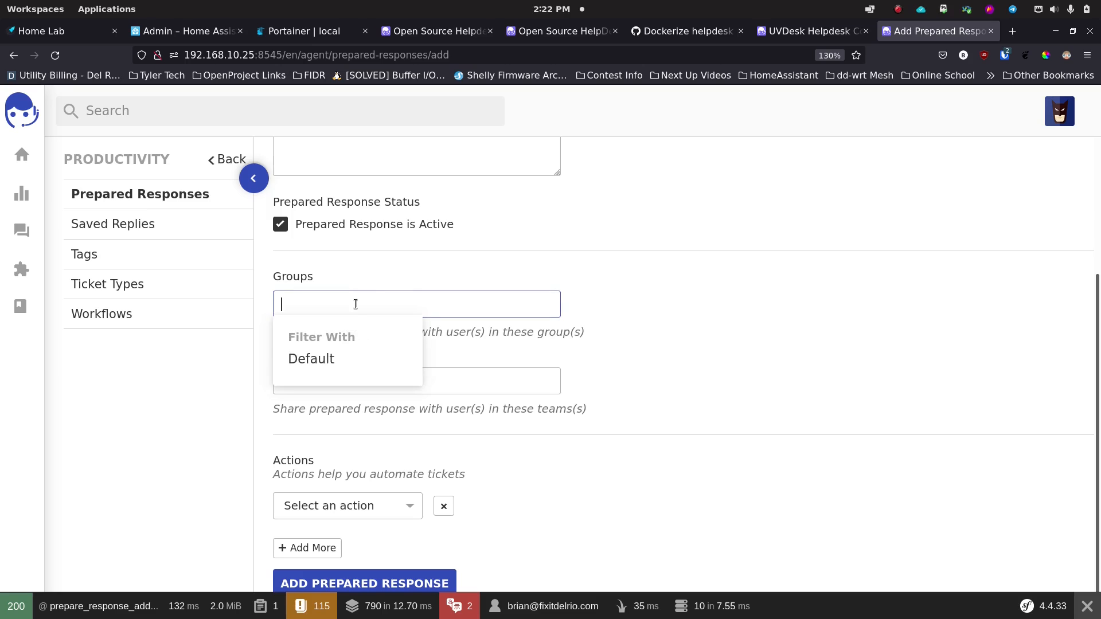
{"action": "left_click", "coordinate": [332, 361]}
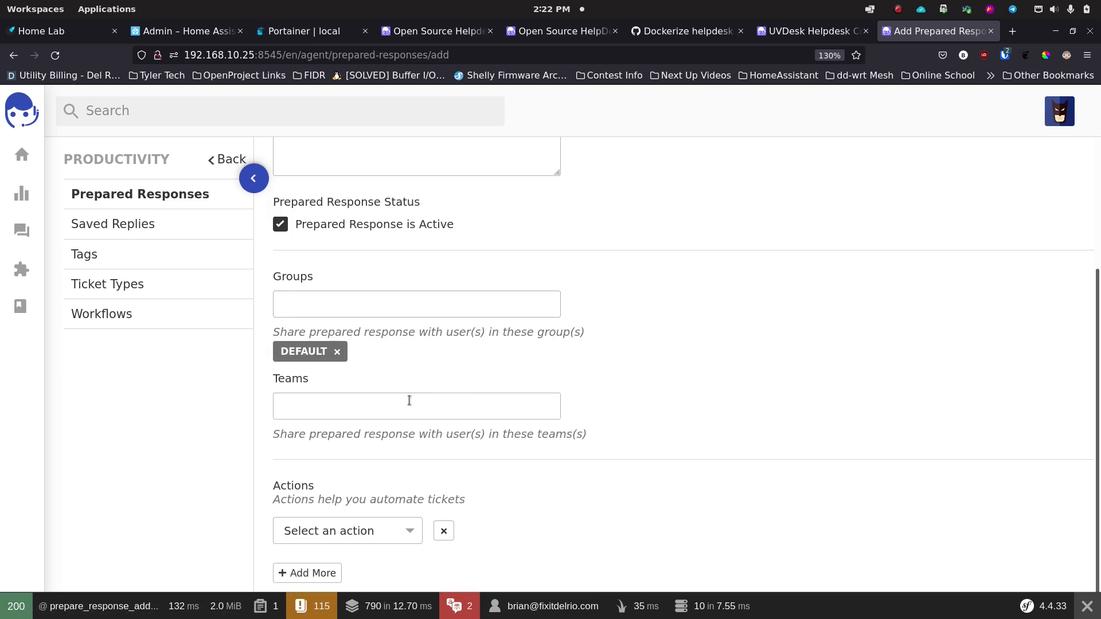
{"action": "left_click", "coordinate": [390, 408]}
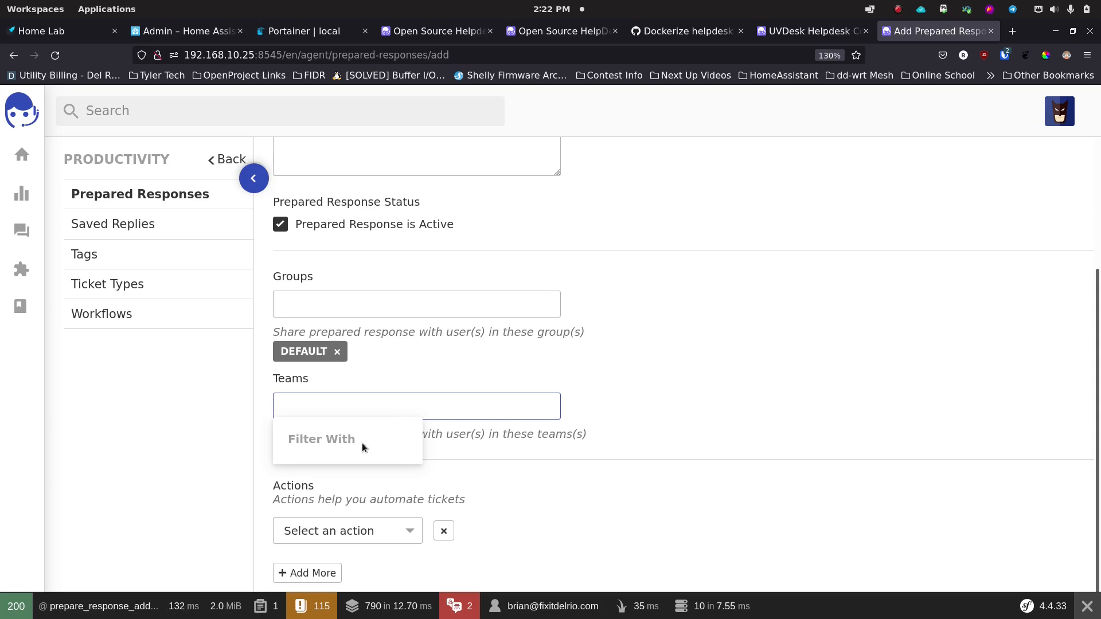
{"action": "left_click", "coordinate": [624, 396]}
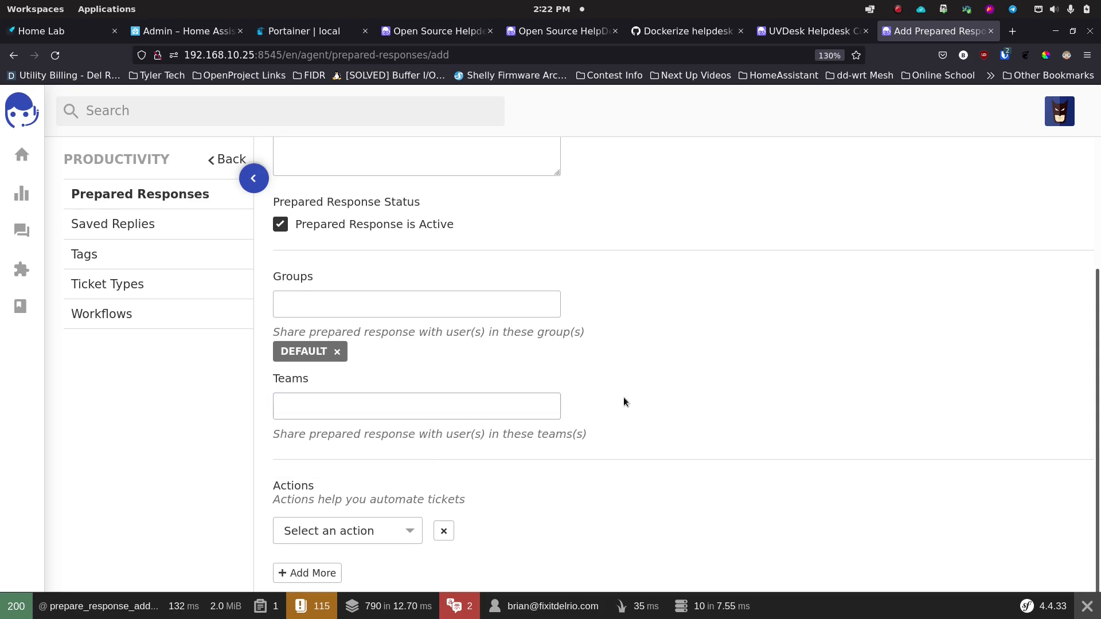
Step: Add a 'Mail to customer' action using the 'Ticket generated by customer' template
{"action": "scroll", "coordinate": [624, 397], "scroll_direction": "down", "scroll_amount": 1}
{"action": "left_click", "coordinate": [372, 505]}
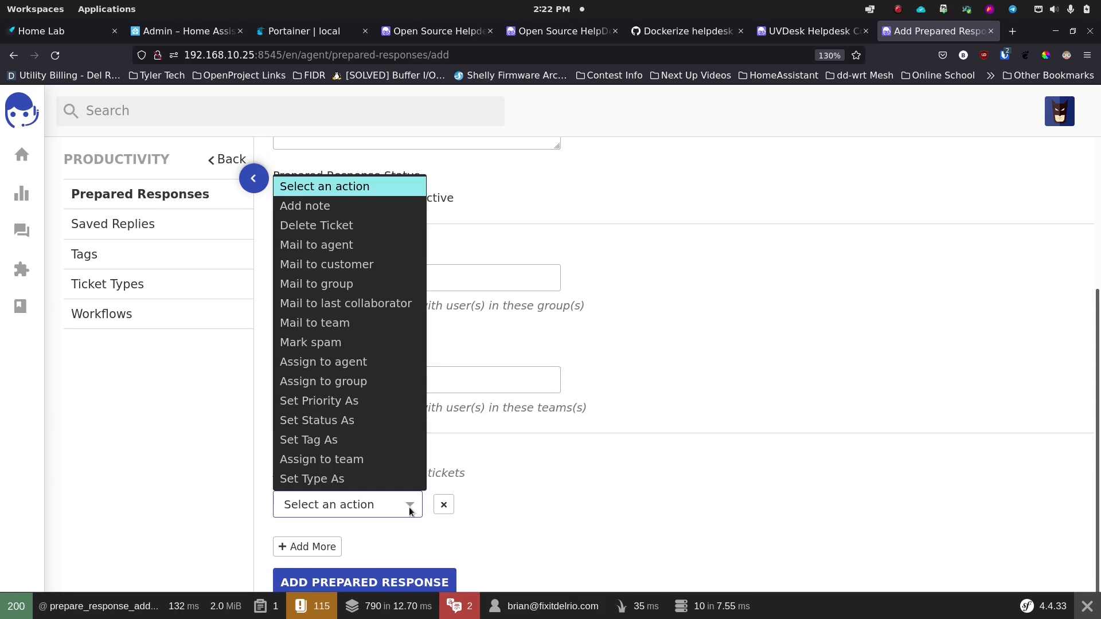
{"action": "left_click", "coordinate": [371, 264]}
{"action": "left_click", "coordinate": [573, 504]}
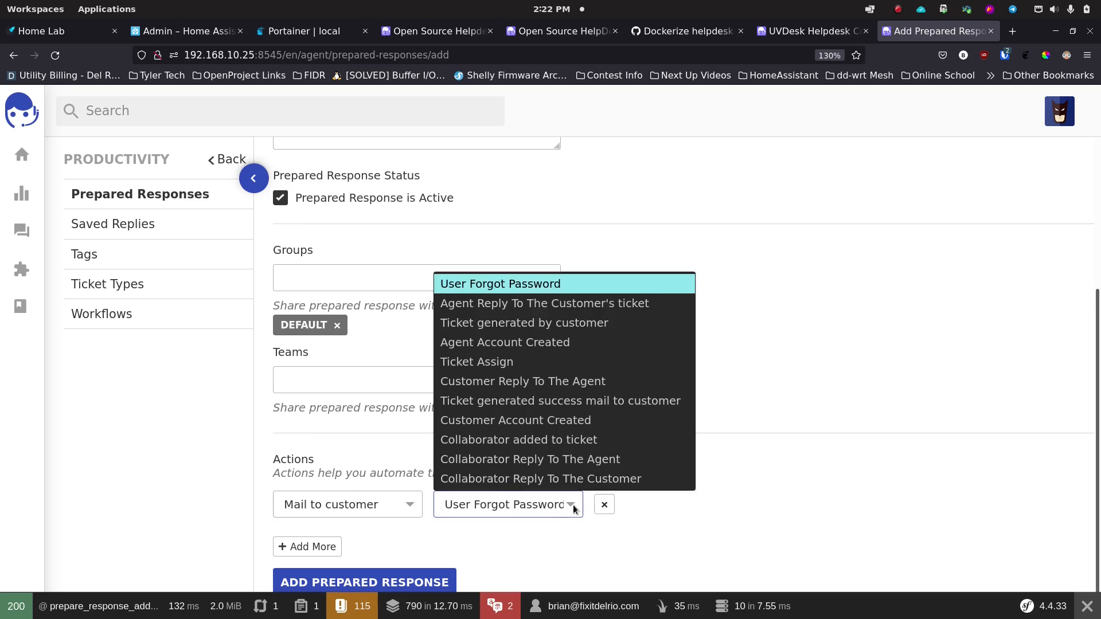
{"action": "left_click", "coordinate": [528, 320]}
{"action": "left_click", "coordinate": [659, 469]}
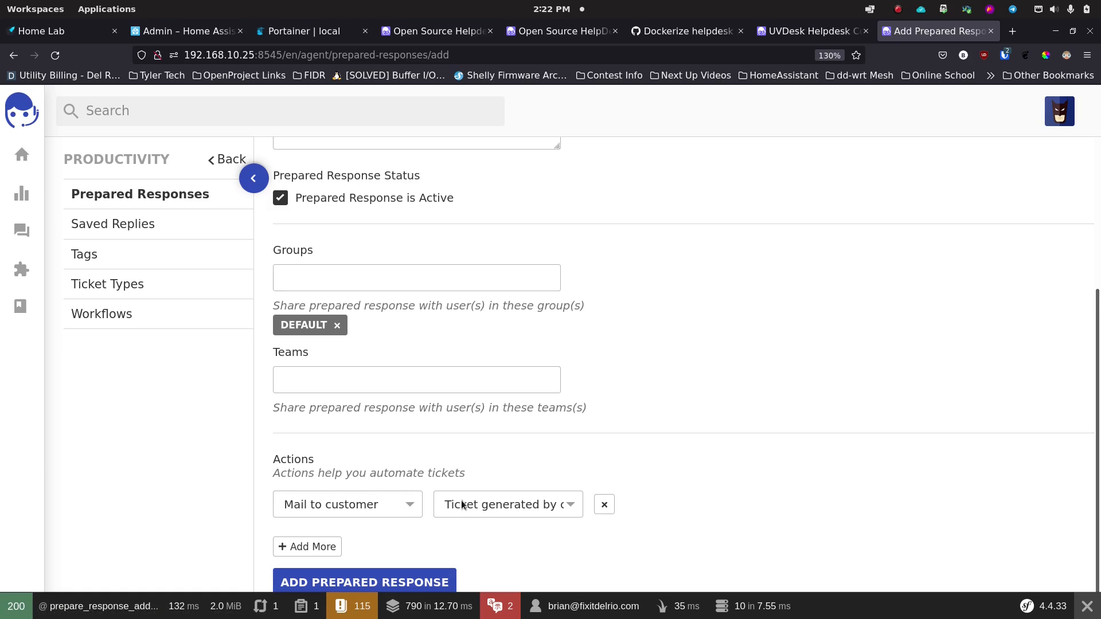
Step: Save the Reboot Please prepared response
{"action": "scroll", "coordinate": [367, 370], "scroll_direction": "up", "scroll_amount": 3}
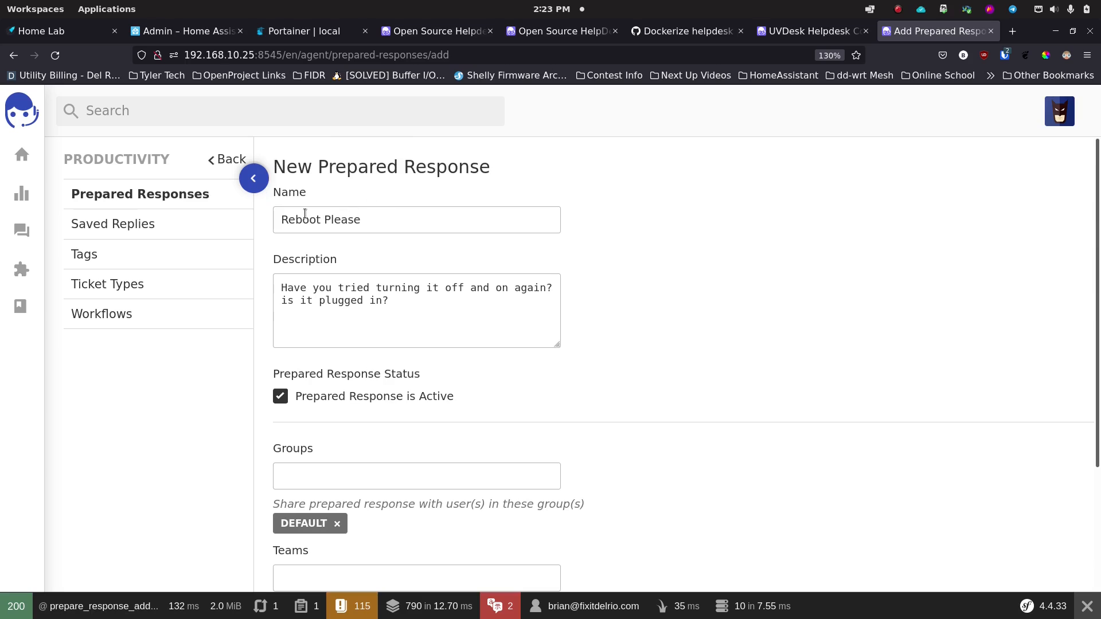
{"action": "scroll", "coordinate": [445, 374], "scroll_direction": "down", "scroll_amount": 3}
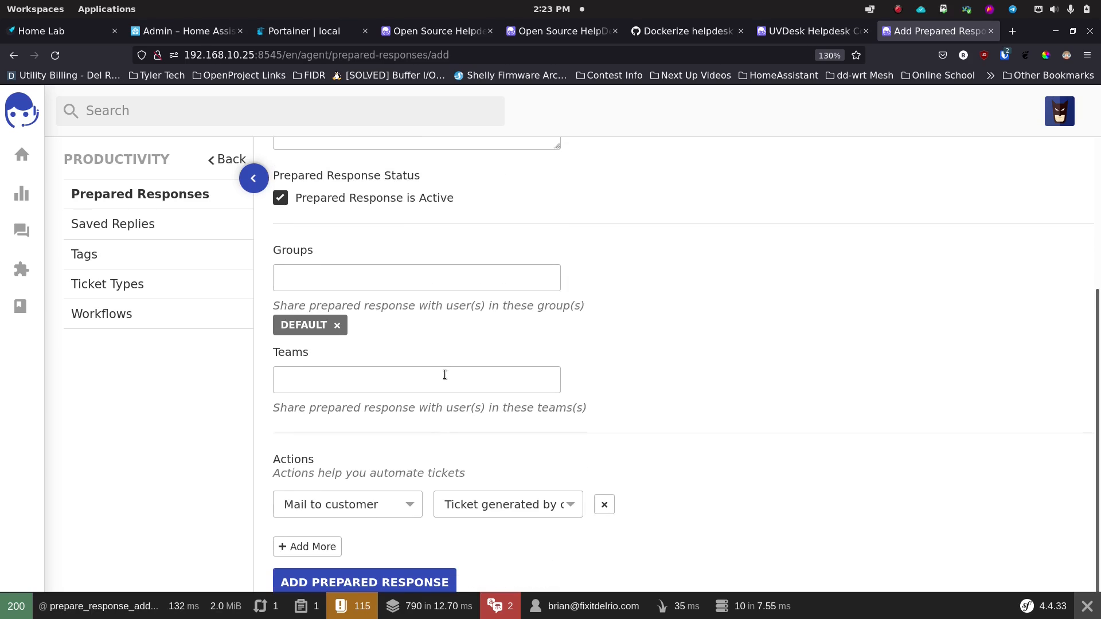
{"action": "left_click", "coordinate": [400, 580]}
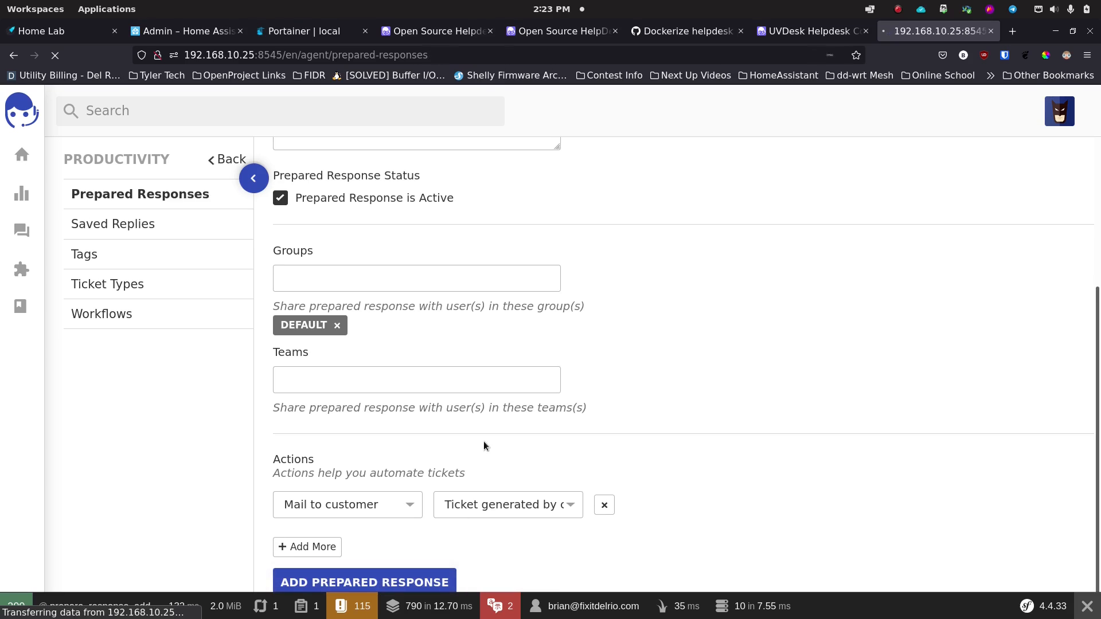
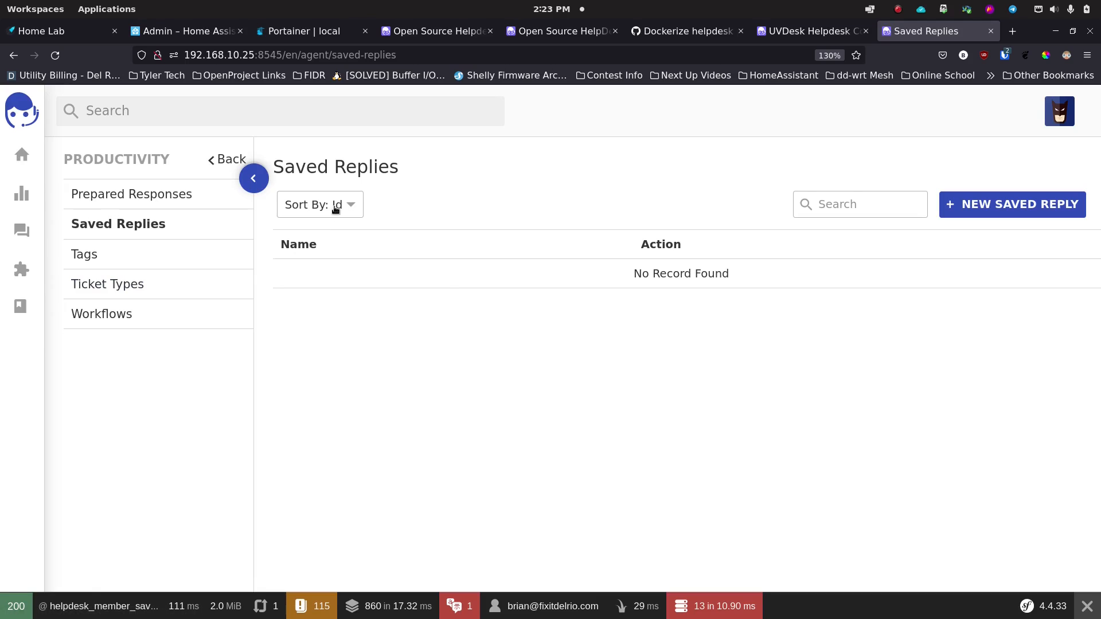
Step: Start a new saved reply named 'Reboot Tried?' and share it with the Default group
{"action": "left_click", "coordinate": [996, 211]}
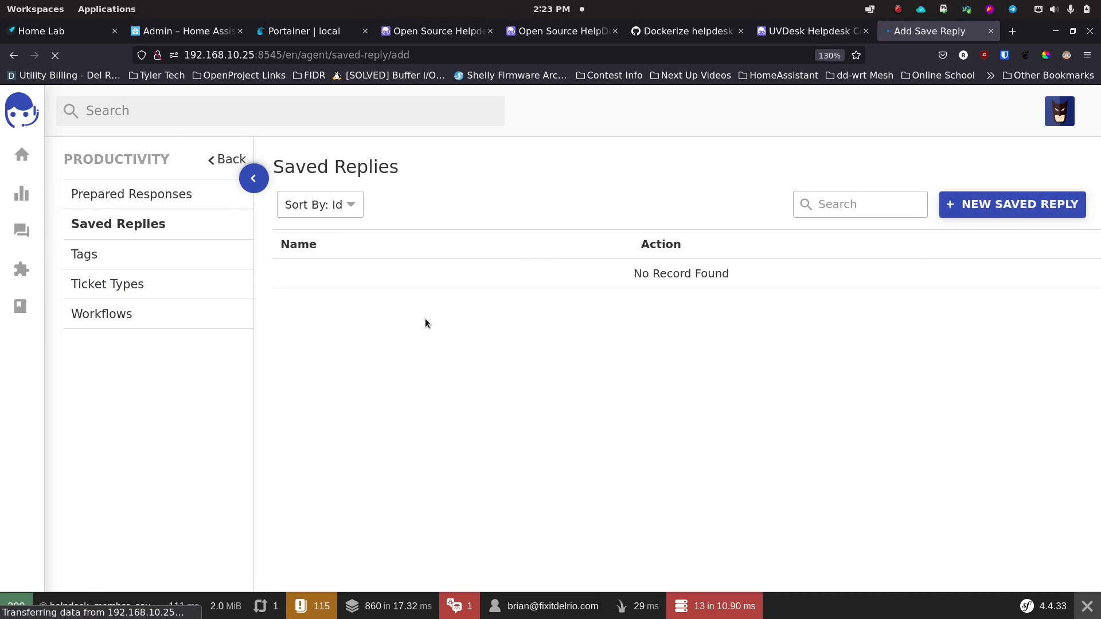
{"action": "left_click", "coordinate": [329, 221]}
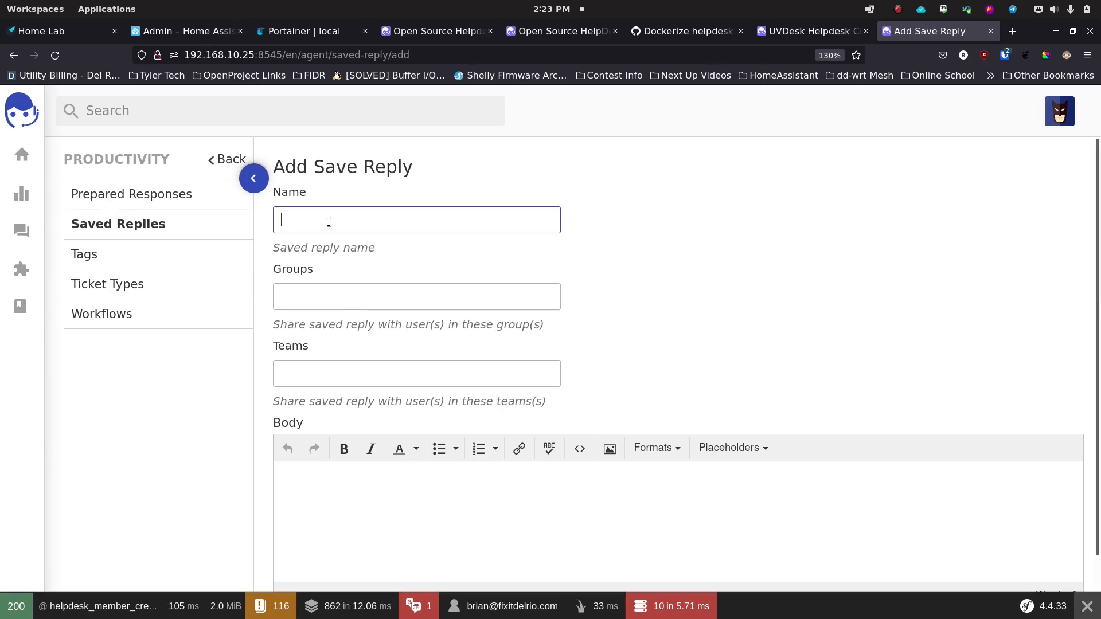
{"action": "type", "text": "Re"}
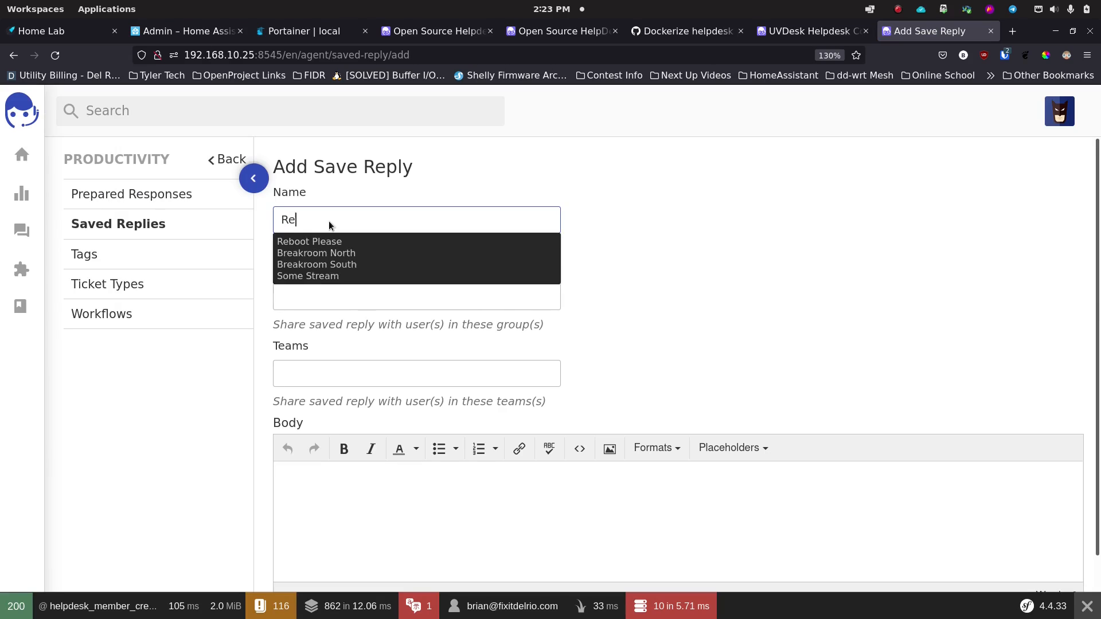
{"action": "type", "text": "boot Tried?"}
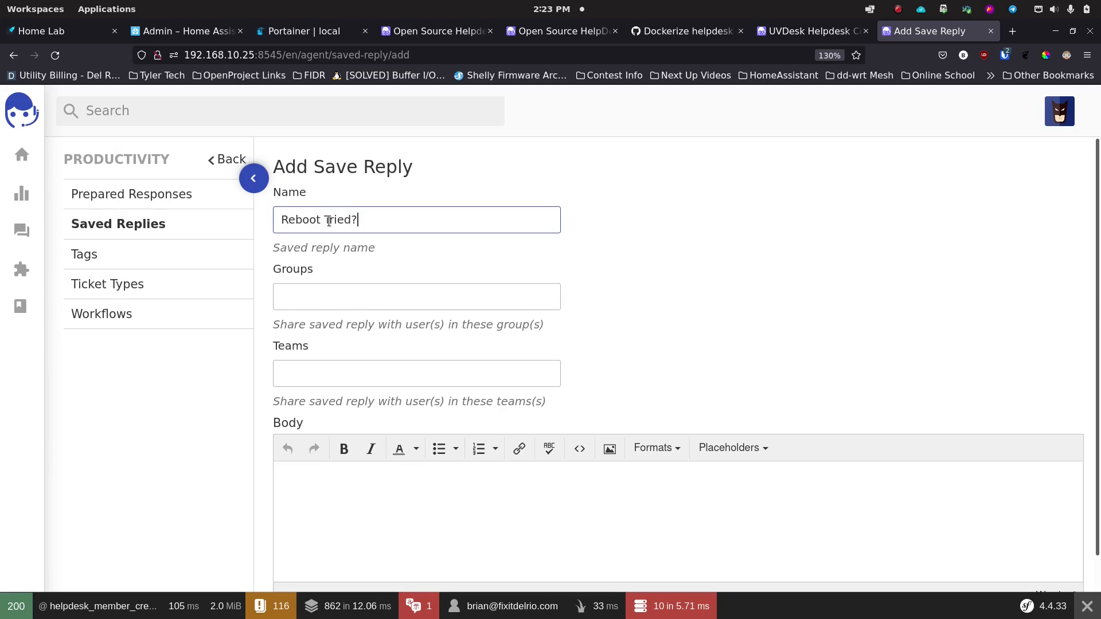
{"action": "key", "text": "Tab"}
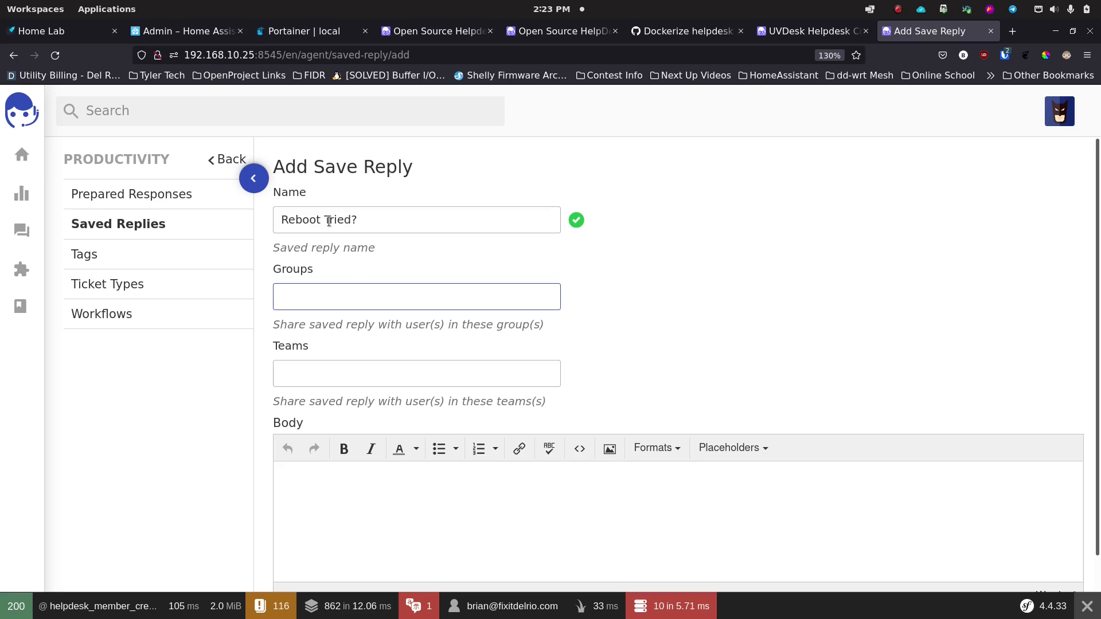
{"action": "left_click", "coordinate": [356, 304]}
{"action": "left_click", "coordinate": [359, 347]}
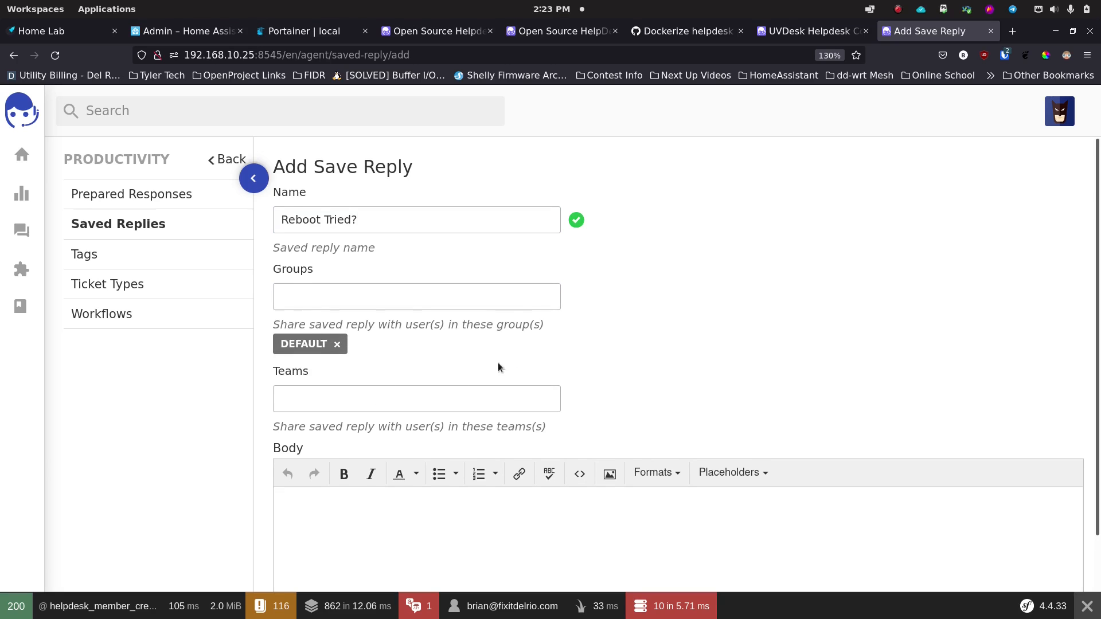
Step: Write the reply body suggesting a server reboot and save the reply
{"action": "scroll", "coordinate": [628, 357], "scroll_direction": "down", "scroll_amount": 3}
{"action": "left_click", "coordinate": [386, 418]}
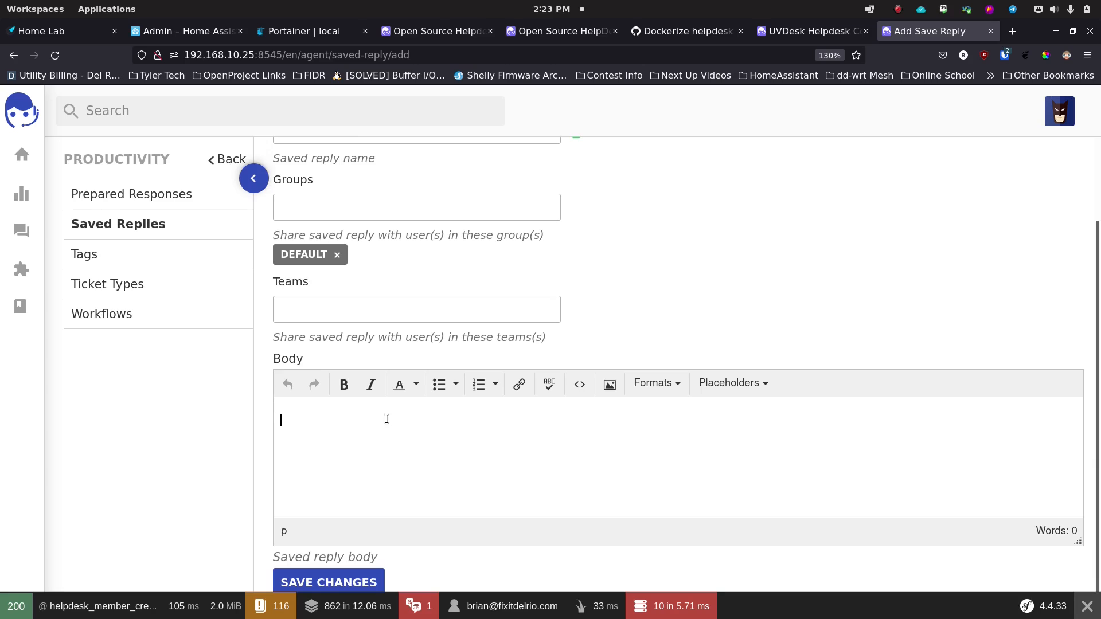
{"action": "type", "text": "Hello and thank you for your re"}
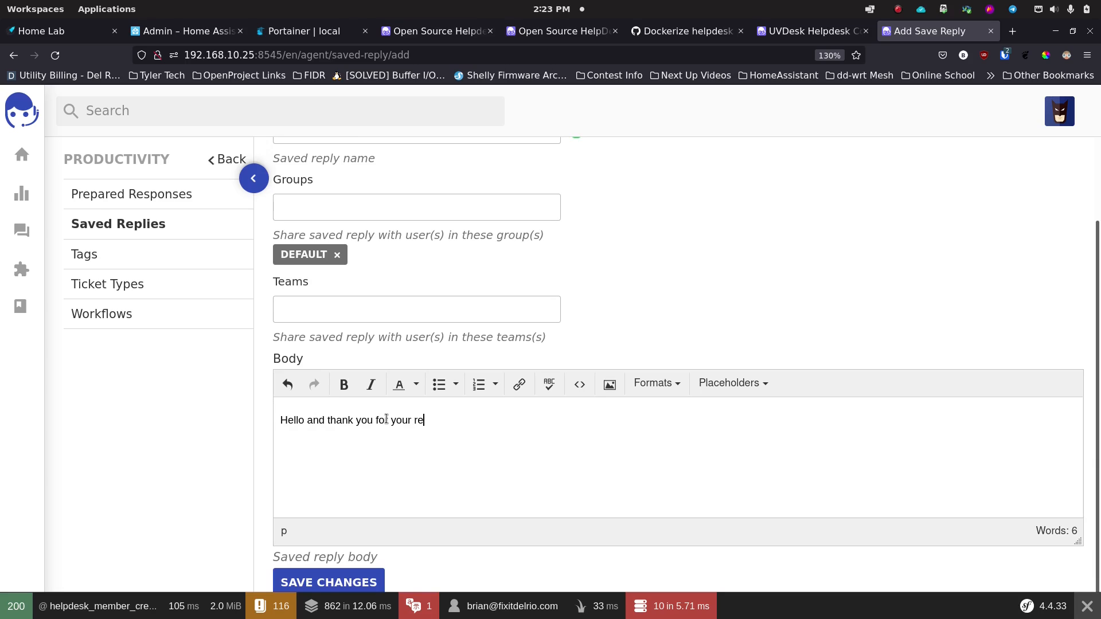
{"action": "type", "text": "sponse,"}
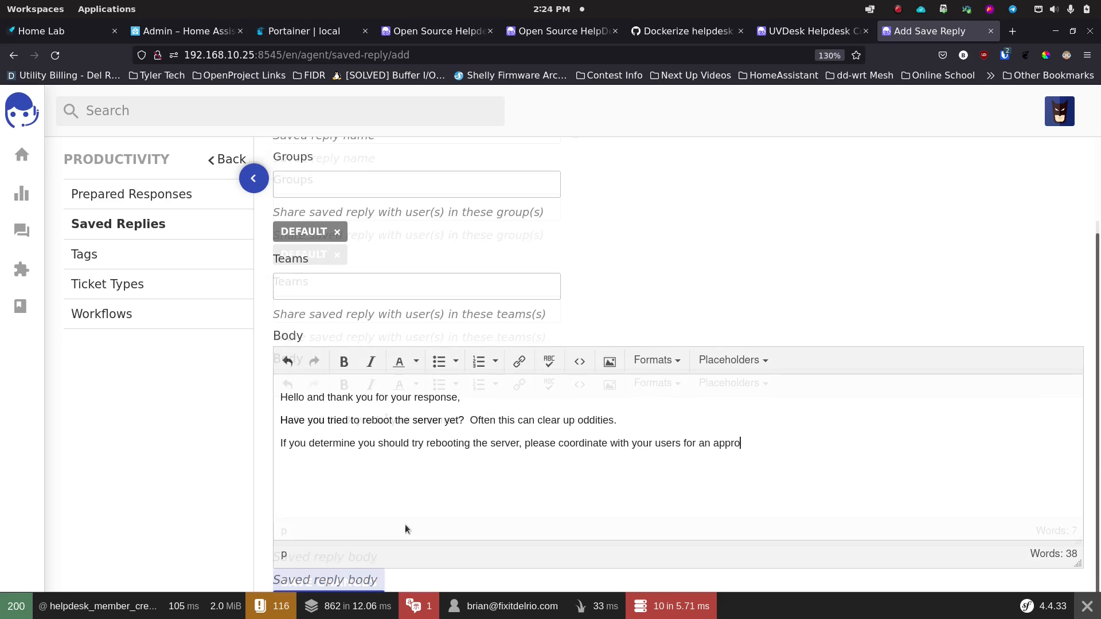
{"action": "type", "text": "iat"}
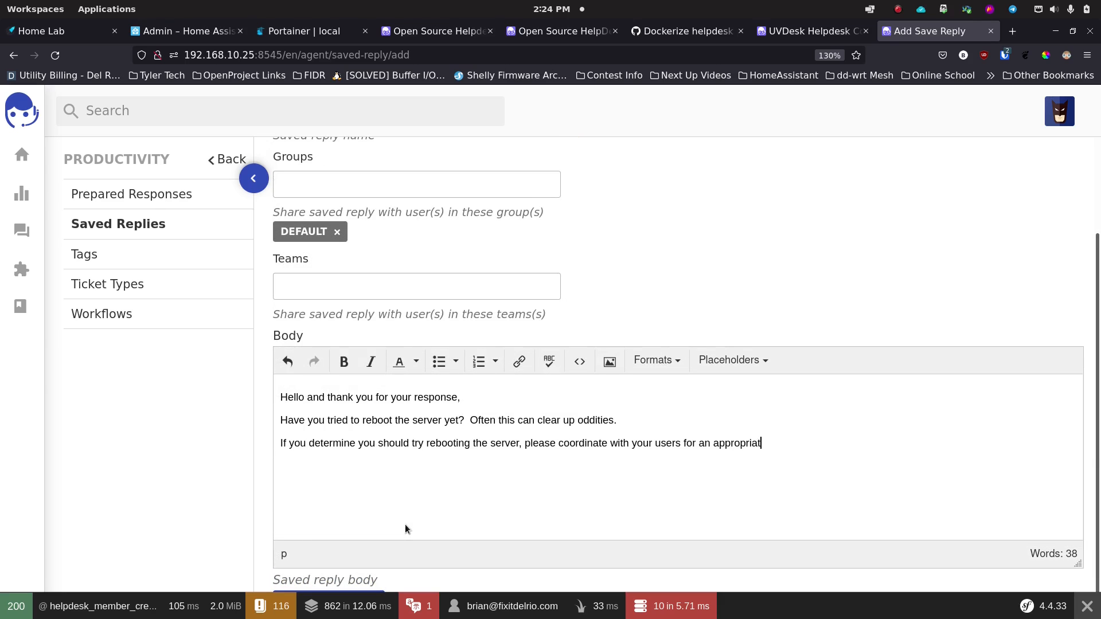
{"action": "type", "text": "e time."}
{"action": "scroll", "coordinate": [512, 520], "scroll_direction": "down", "scroll_amount": 1}
{"action": "left_click", "coordinate": [344, 582]}
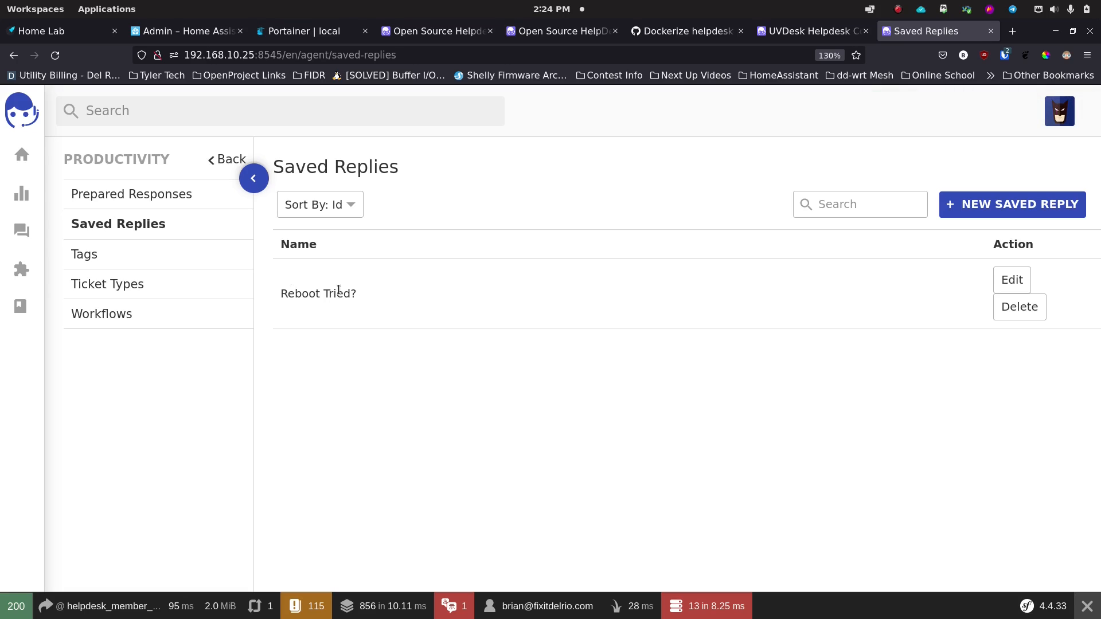
Step: Start a new ticket type with the code 'Product Support - Zammad'
{"action": "left_click", "coordinate": [89, 256]}
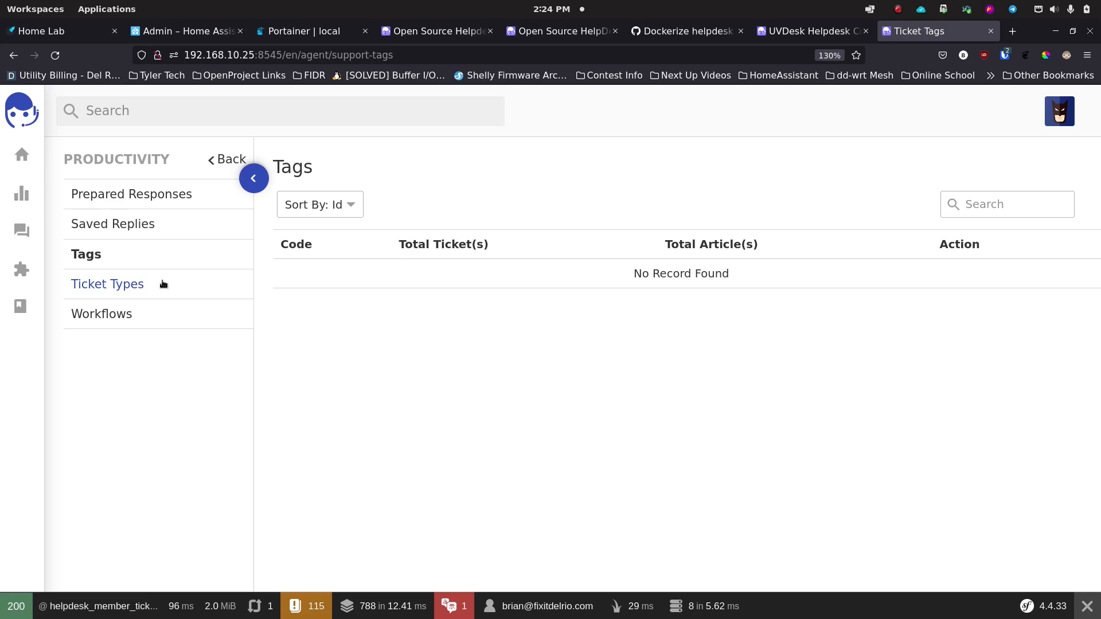
{"action": "left_click", "coordinate": [136, 287]}
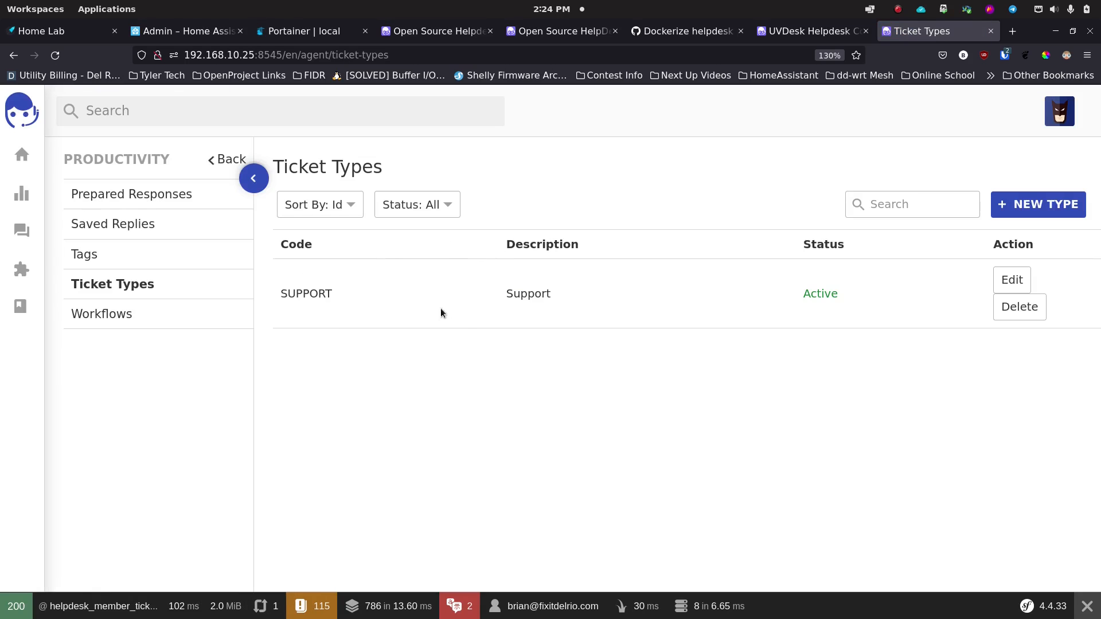
{"action": "left_click", "coordinate": [1029, 210]}
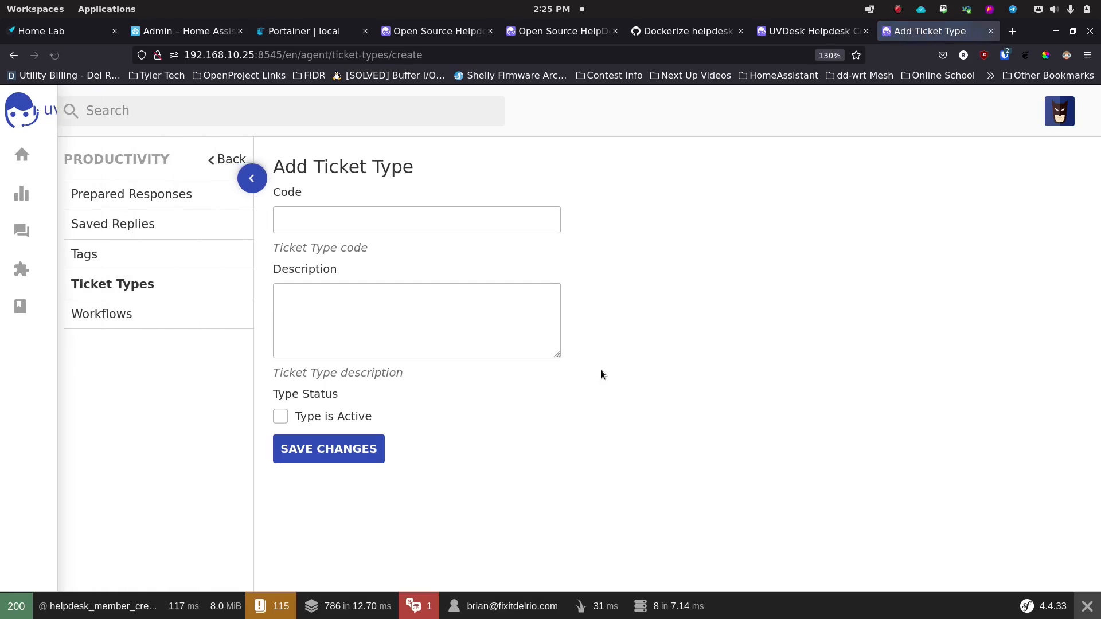
{"action": "left_click", "coordinate": [349, 230]}
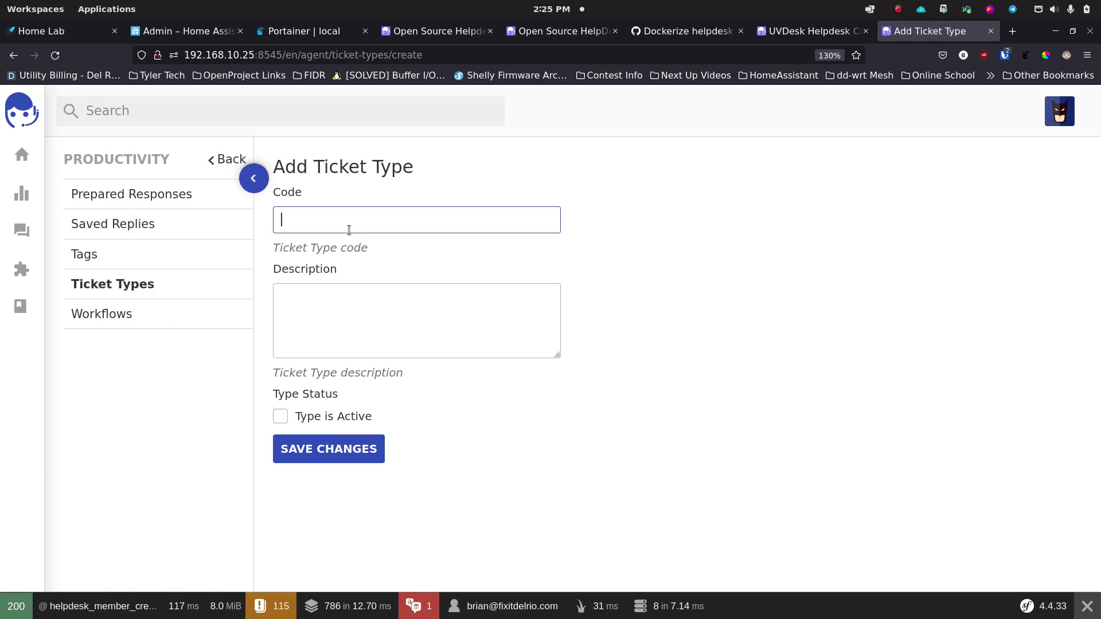
{"action": "type", "text": "Software Support"}
{"action": "left_click_drag", "start_coordinate": [424, 219], "coordinate": [256, 227]}
{"action": "type", "text": "Product Support - Zammad"}
Step: Describe the type as 'User needs support on Zammad' and save it
{"action": "left_click", "coordinate": [346, 306]}
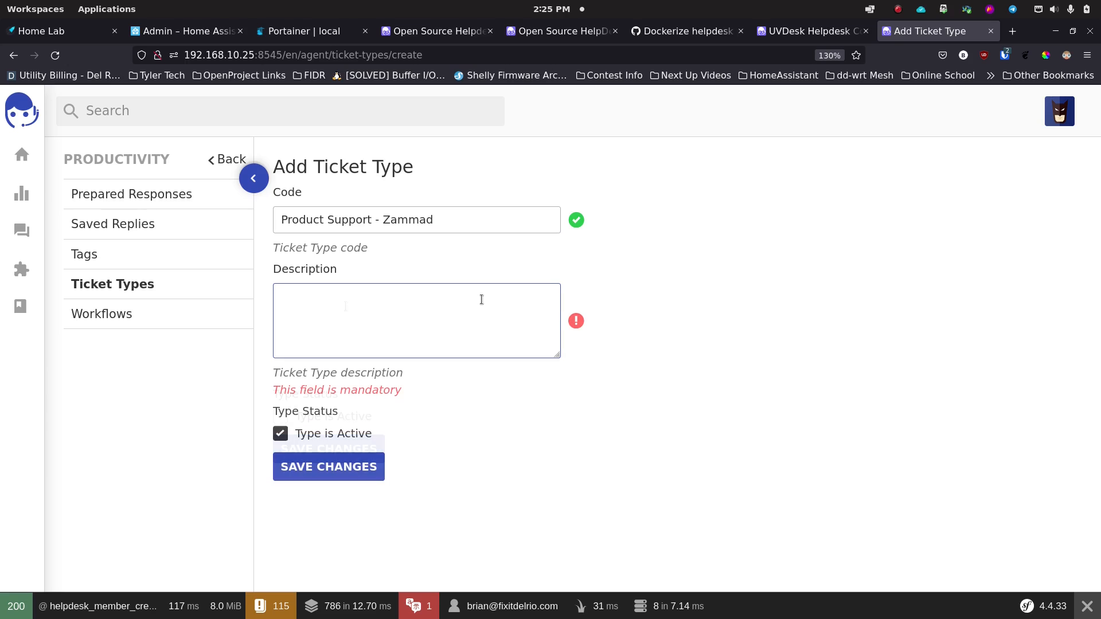
{"action": "type", "text": "User needs suppor"}
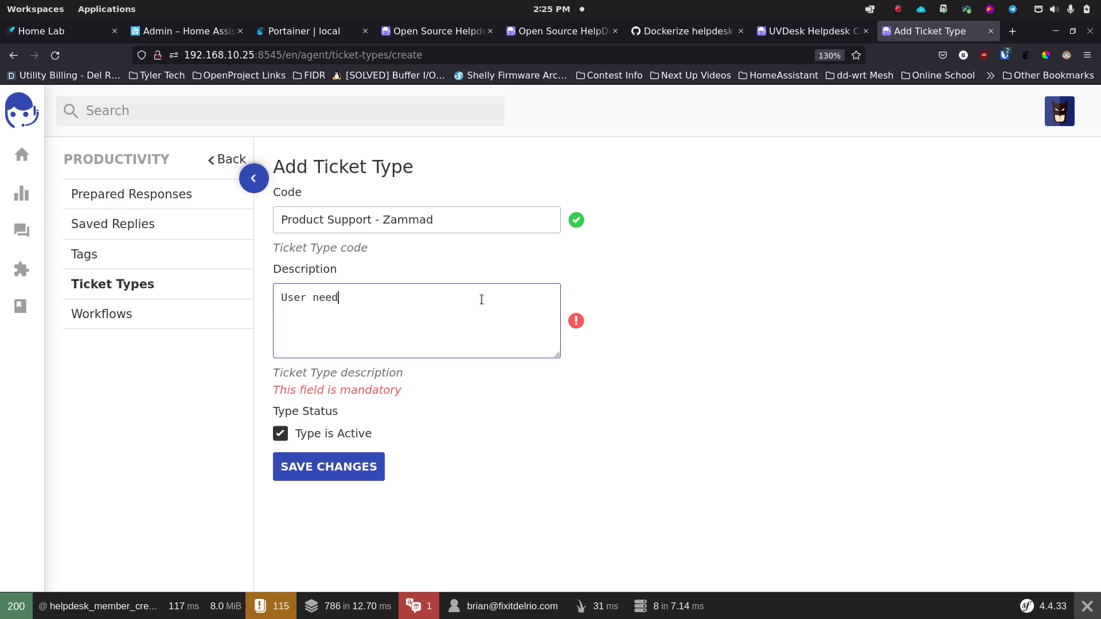
{"action": "type", "text": "Zammad"}
{"action": "left_click", "coordinate": [342, 462]}
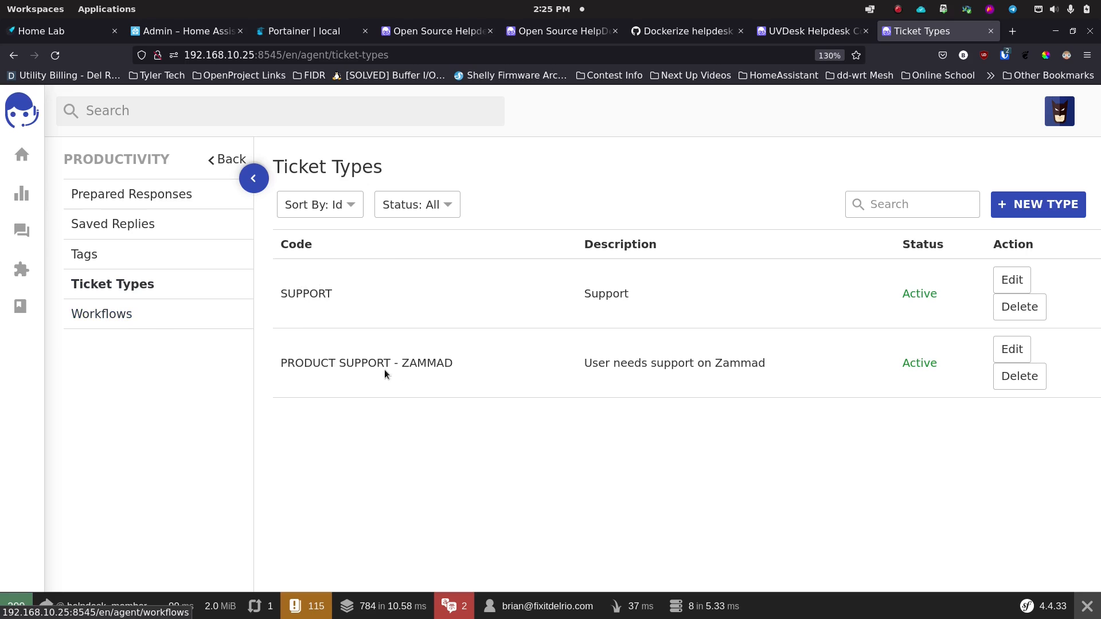
Step: Open the User Forgot Password workflow from the Workflows list and review its settings
{"action": "left_click", "coordinate": [114, 314]}
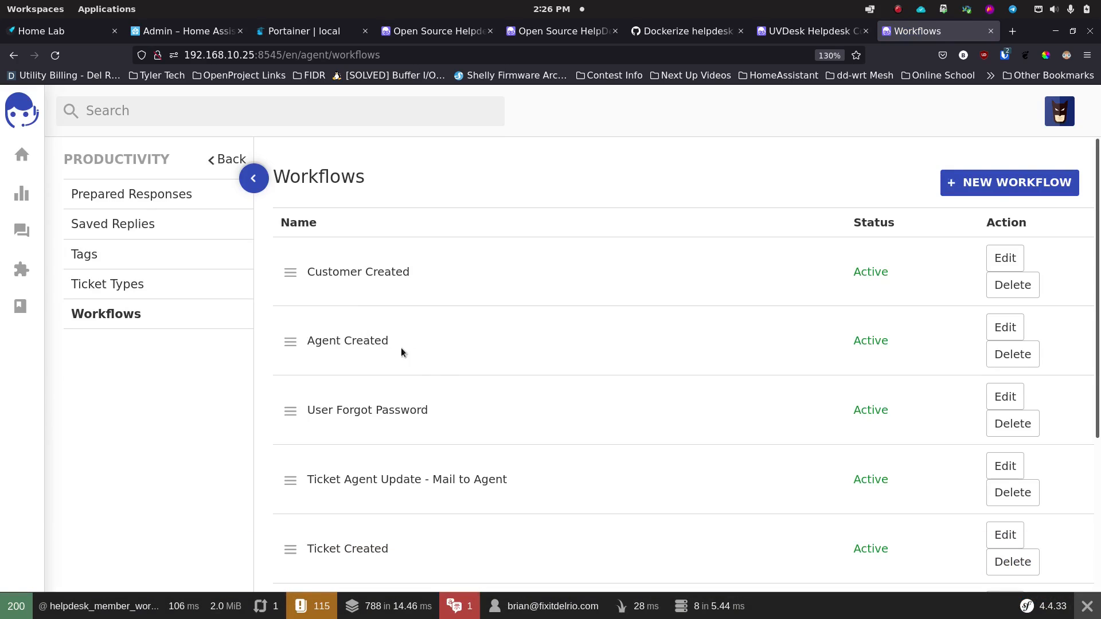
{"action": "scroll", "coordinate": [436, 344], "scroll_direction": "down", "scroll_amount": 3}
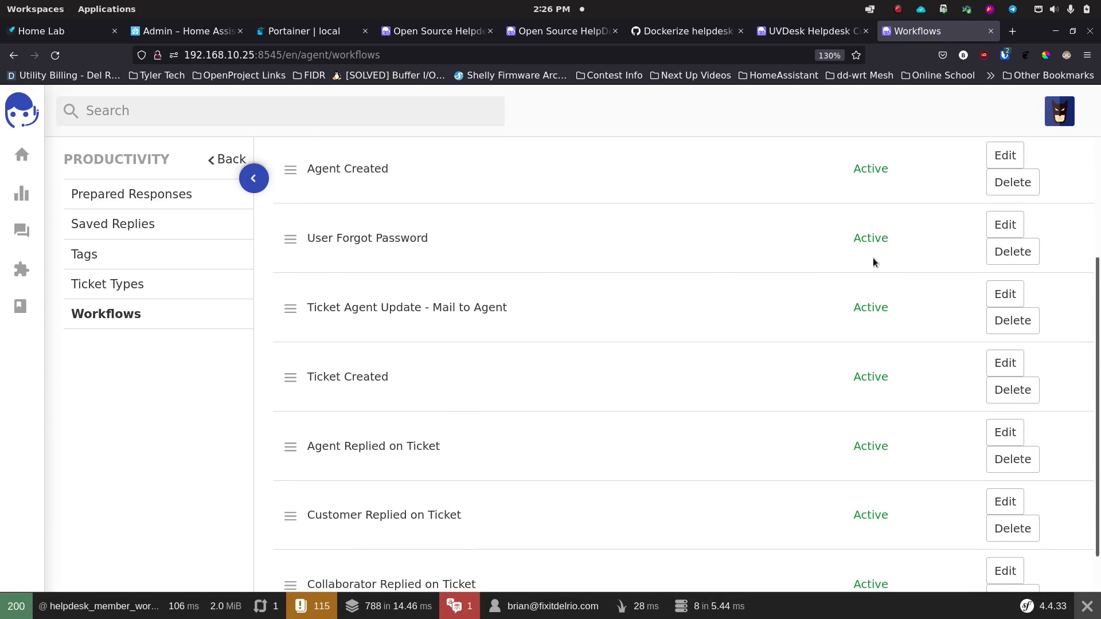
{"action": "left_click", "coordinate": [1003, 227]}
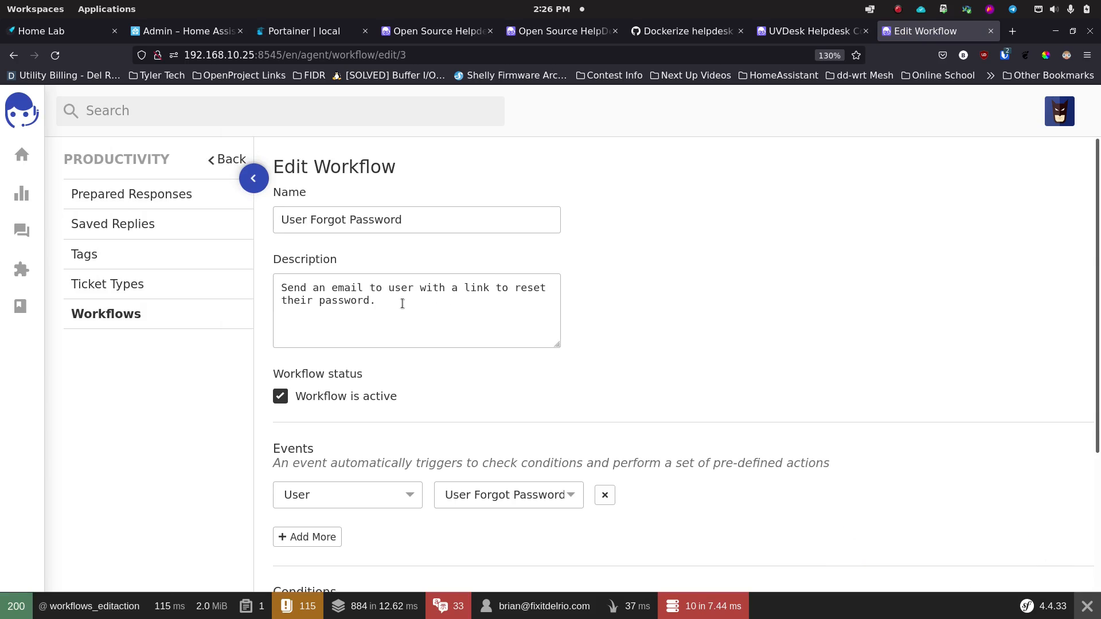
{"action": "scroll", "coordinate": [413, 340], "scroll_direction": "down", "scroll_amount": 3}
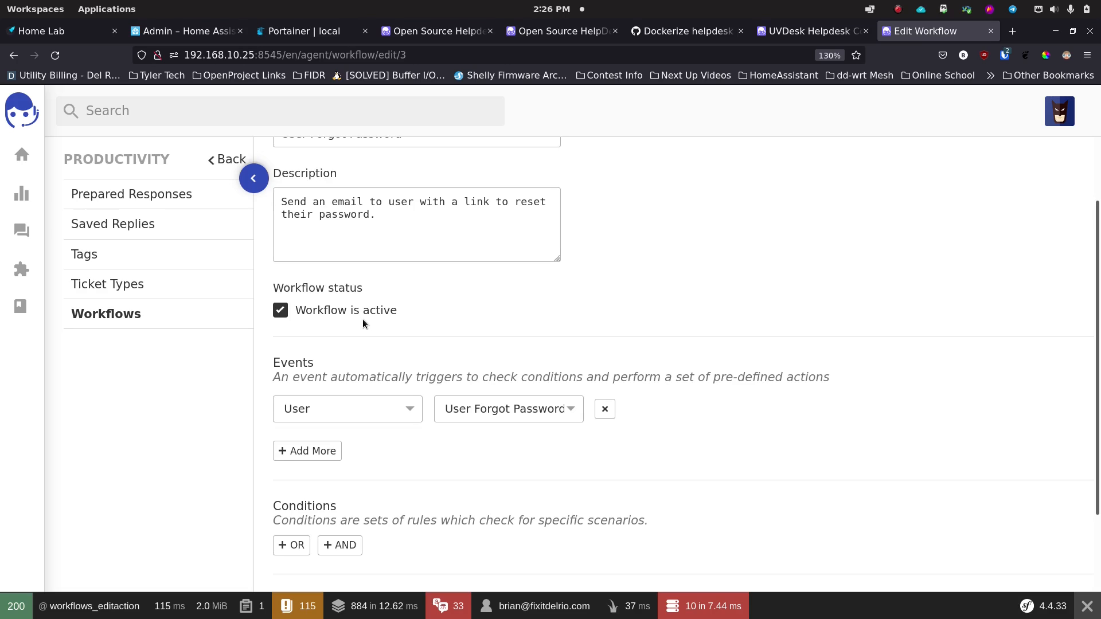
{"action": "scroll", "coordinate": [398, 321], "scroll_direction": "down", "scroll_amount": 3}
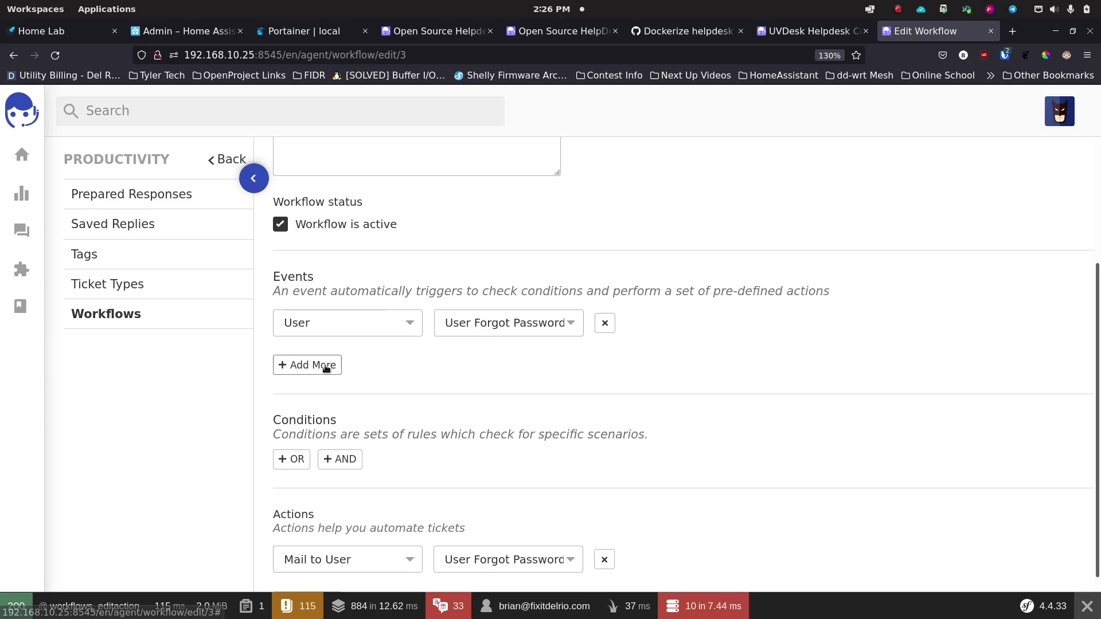
{"action": "scroll", "coordinate": [396, 363], "scroll_direction": "down", "scroll_amount": 2}
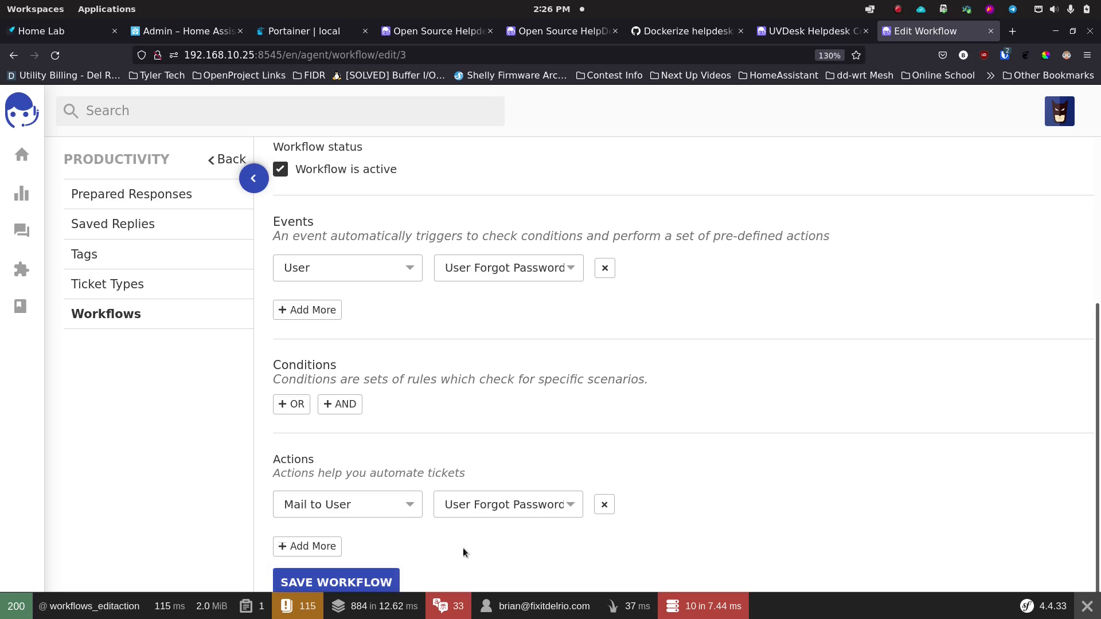
{"action": "scroll", "coordinate": [463, 546], "scroll_direction": "up", "scroll_amount": 4}
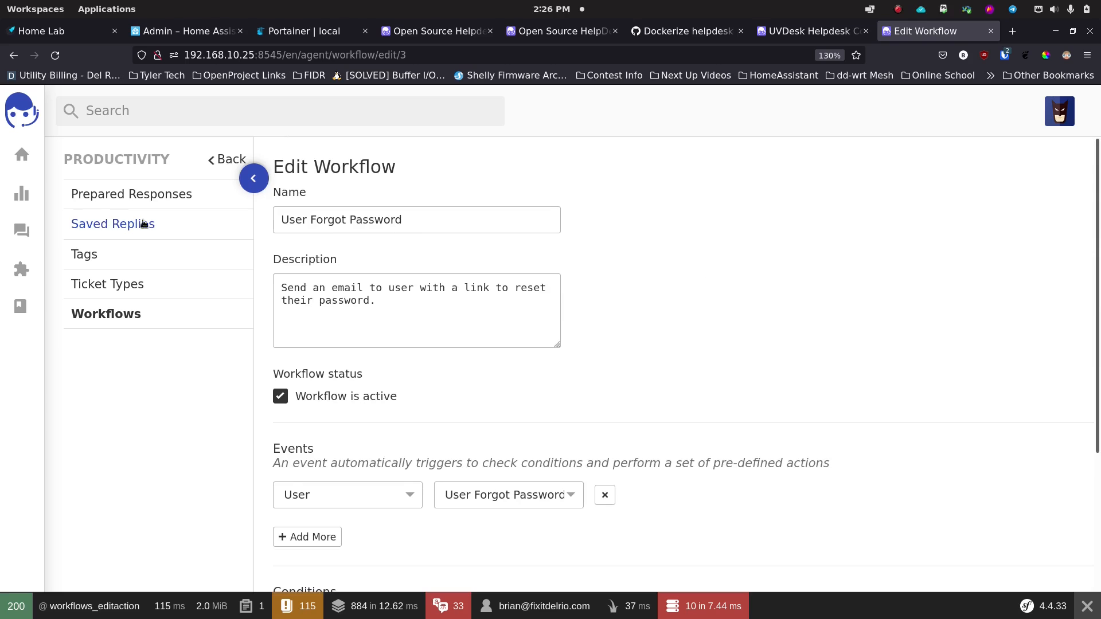
Step: Return to the full Workflows list and scroll through it
{"action": "left_click", "coordinate": [113, 315]}
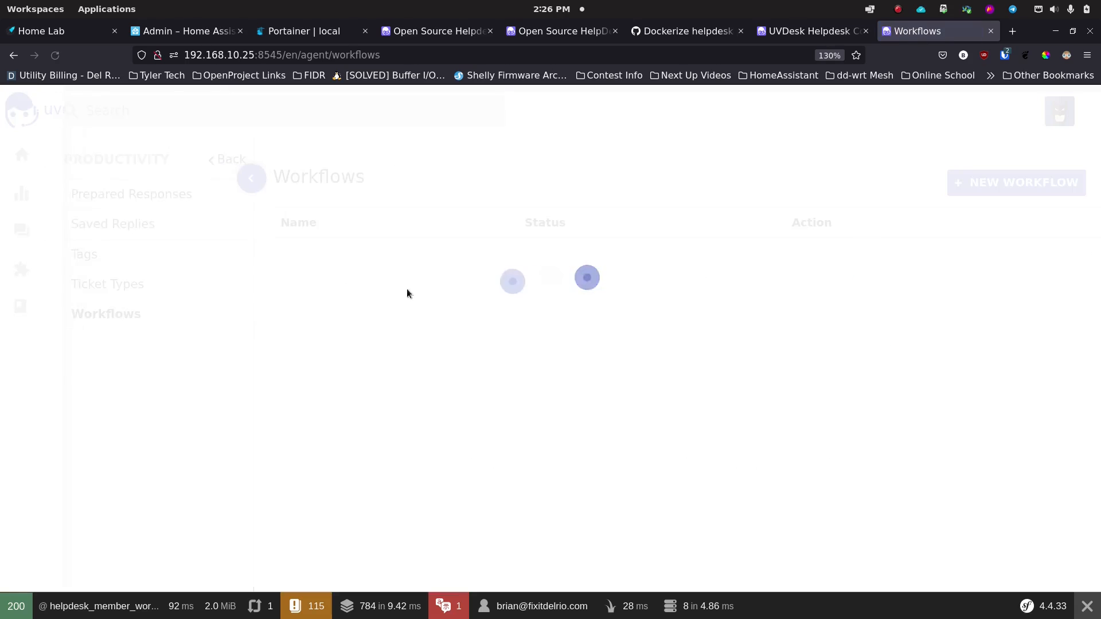
{"action": "scroll", "coordinate": [418, 410], "scroll_direction": "down", "scroll_amount": 4}
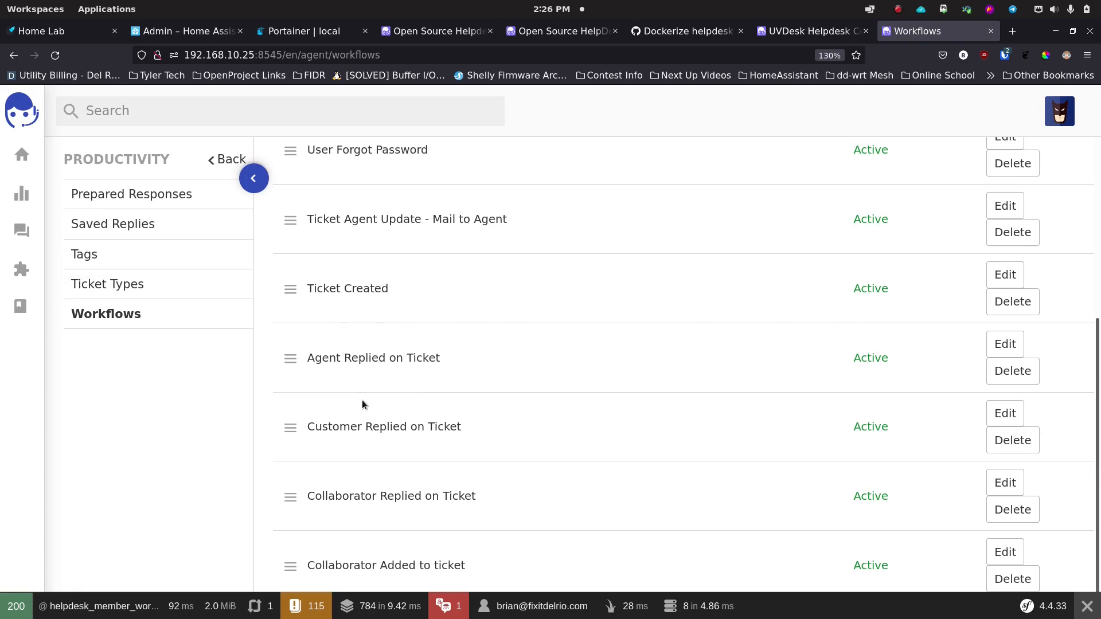
{"action": "scroll", "coordinate": [363, 400], "scroll_direction": "up", "scroll_amount": 4}
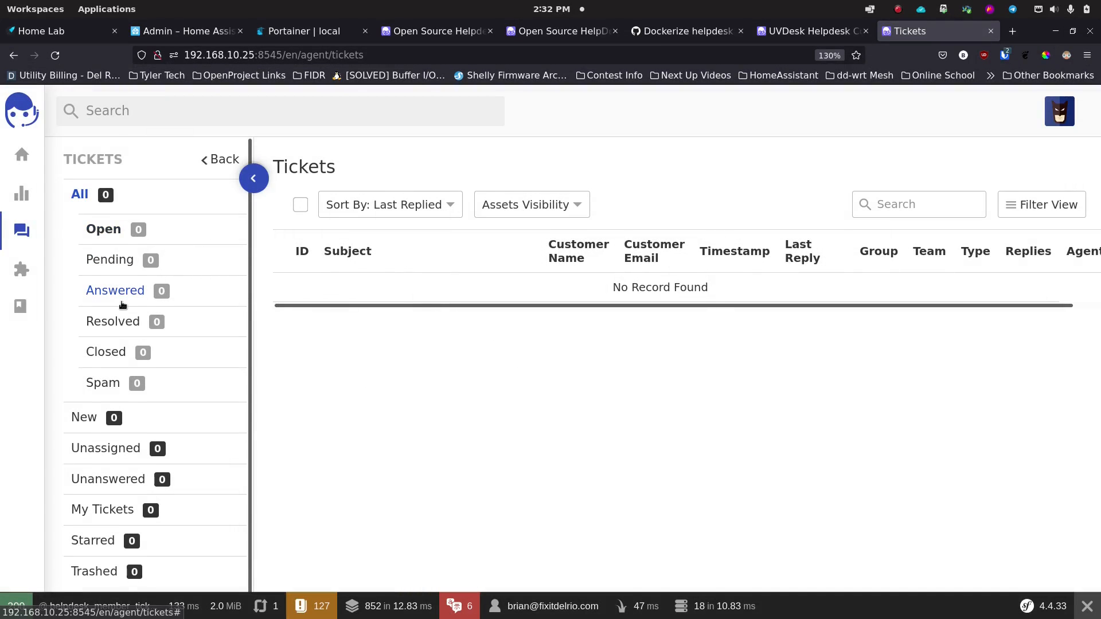
Step: Scroll the ticket folder sidebar on the empty Tickets page, every folder showing 0
{"action": "scroll", "coordinate": [112, 296], "scroll_direction": "down", "scroll_amount": 1}
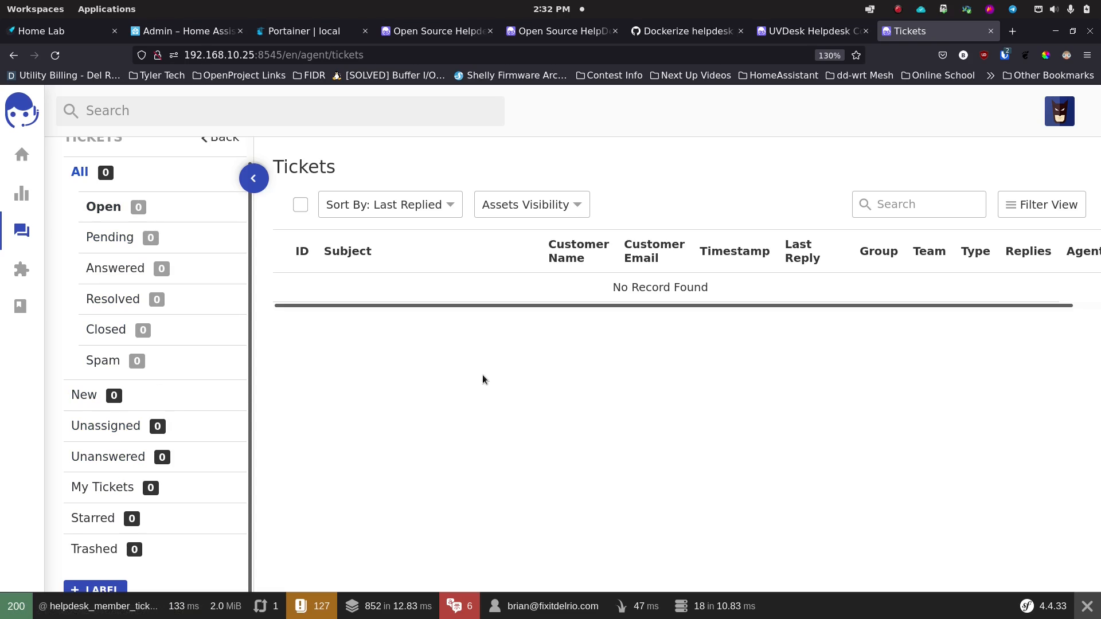
Step: Start a new ticket from the account menu and enter the customer's name and e-mail
{"action": "left_click", "coordinate": [1066, 117]}
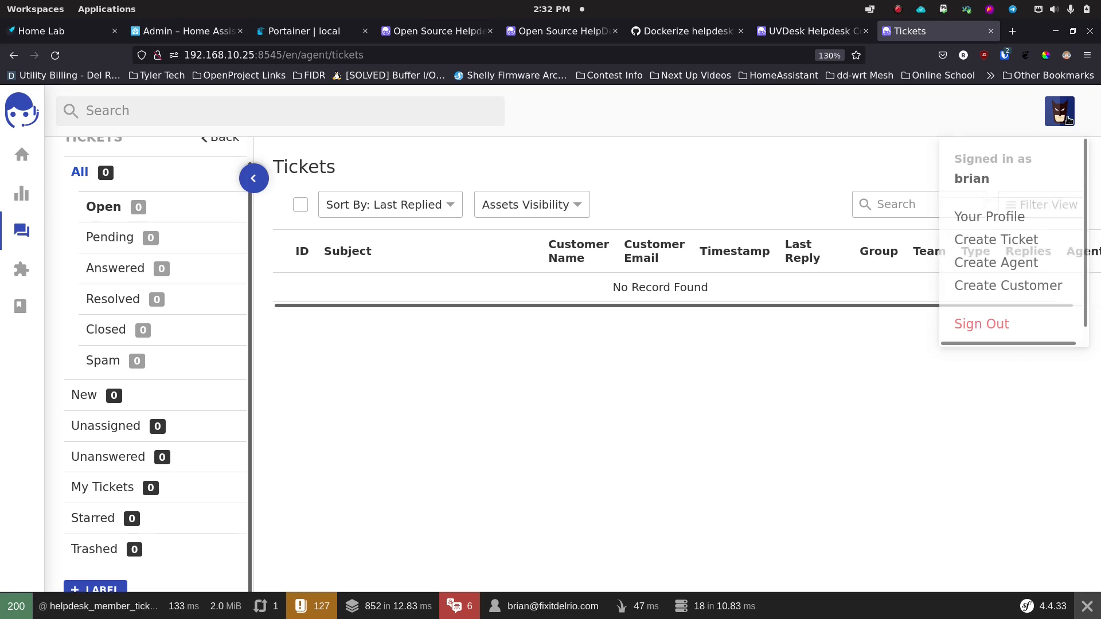
{"action": "left_click", "coordinate": [1019, 239]}
{"action": "left_click", "coordinate": [424, 242]}
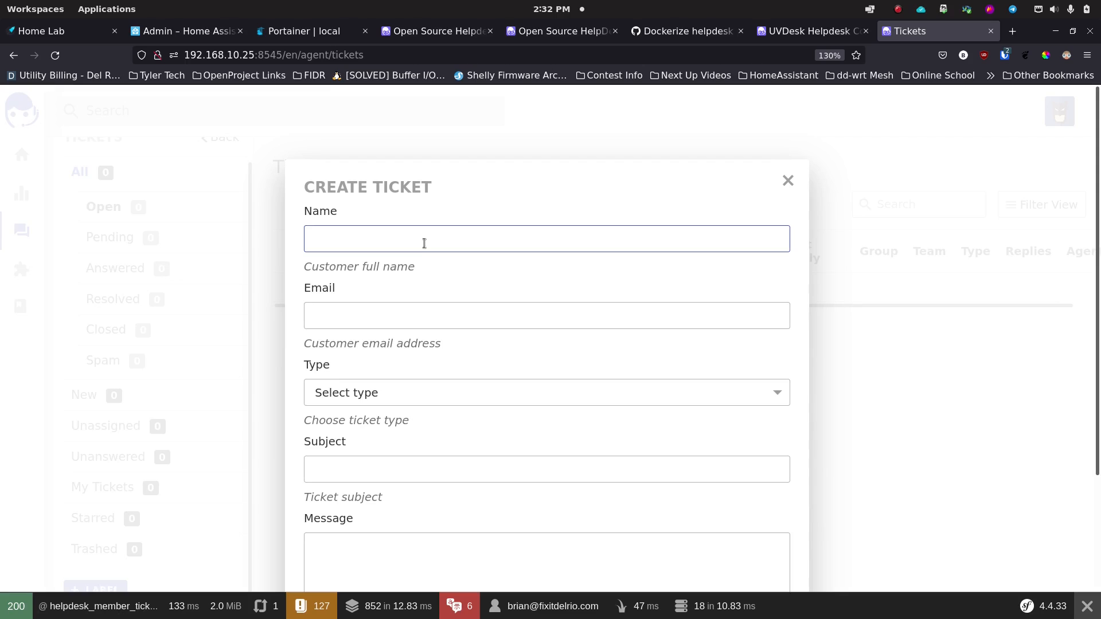
{"action": "type", "text": "System Unresponsive"}
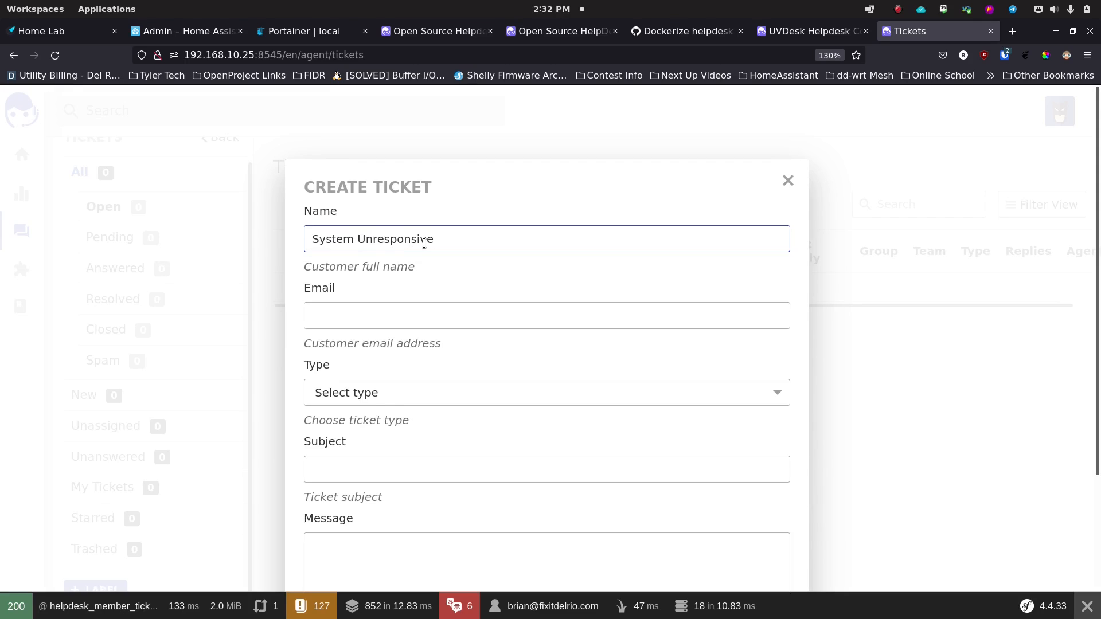
{"action": "left_click", "coordinate": [377, 324]}
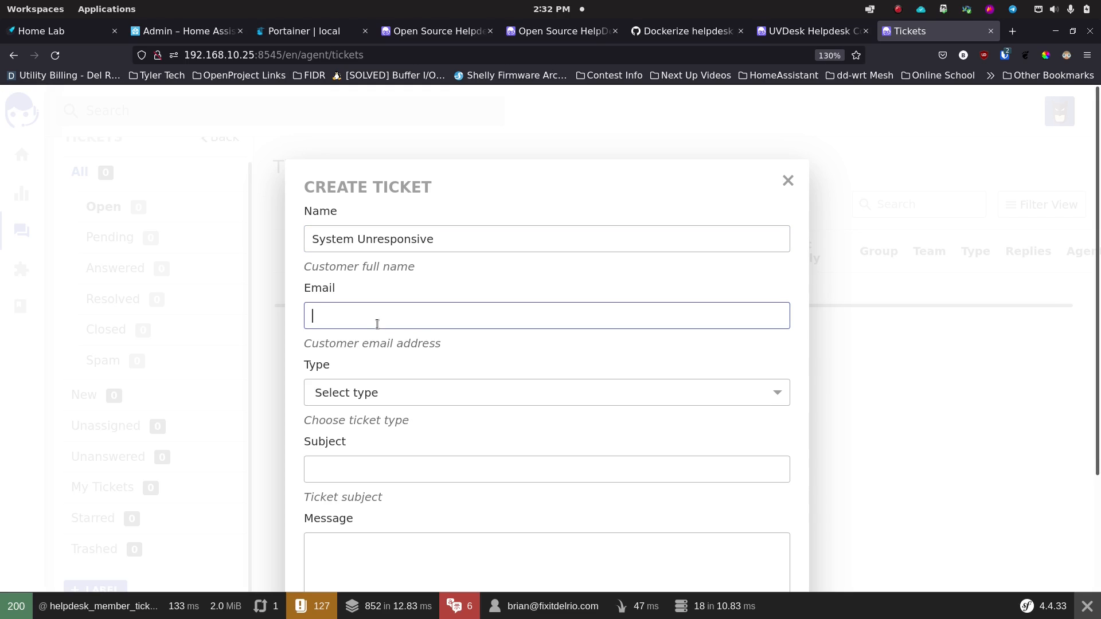
{"action": "type", "text": "bill@duh.duh"}
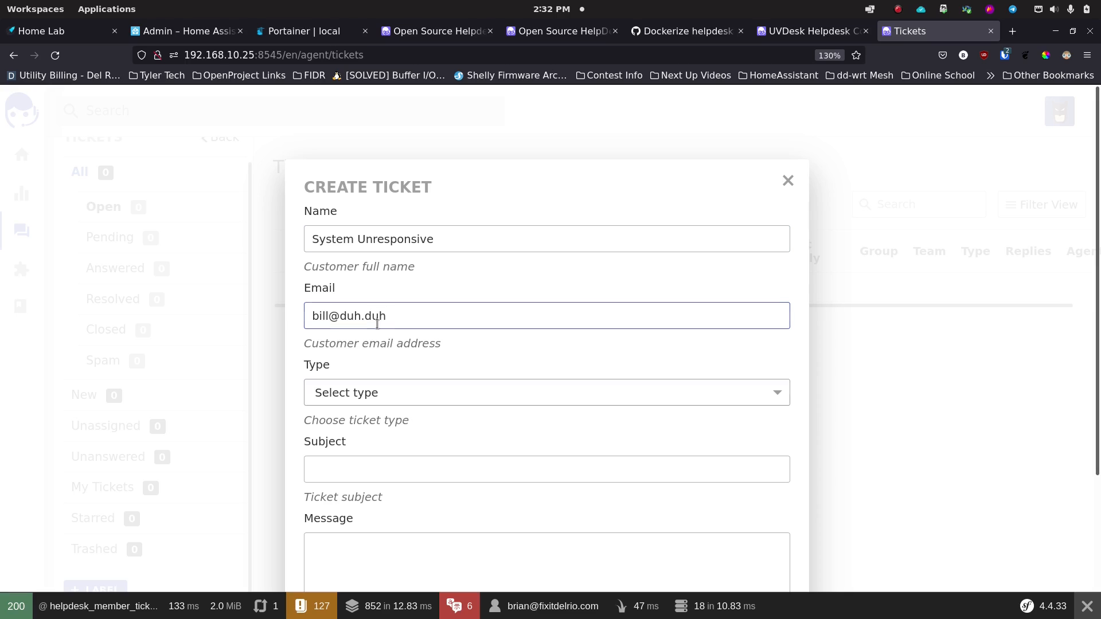
{"action": "key", "text": "Tab"}
Step: Set type Support, subject 'When I run a backup, my Windows machine stops responding.', paste the message, submit
{"action": "left_click", "coordinate": [405, 393]}
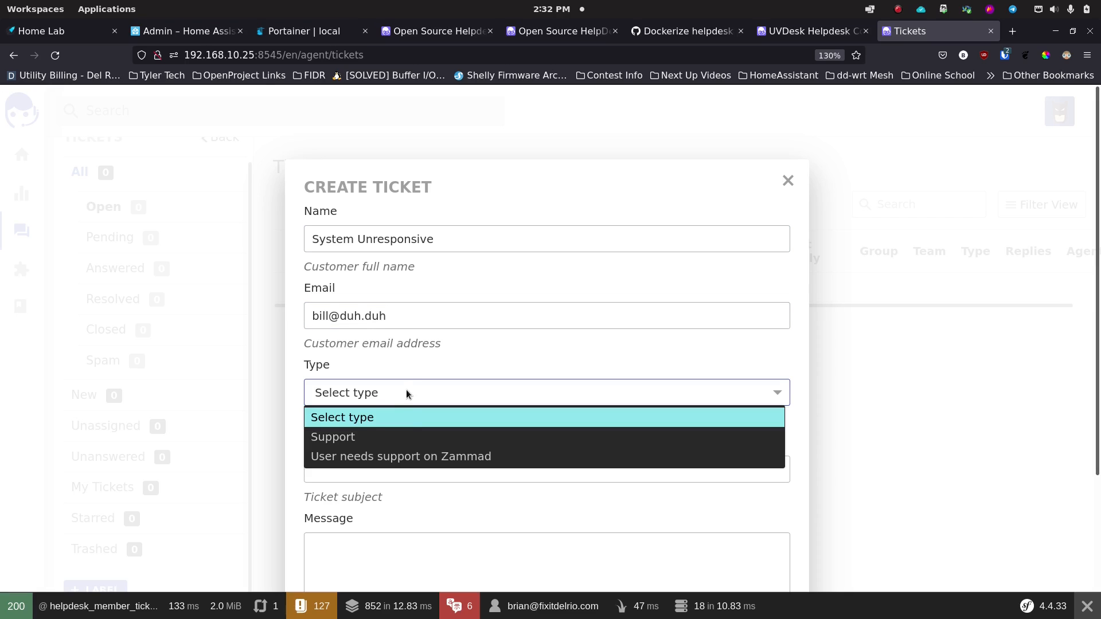
{"action": "left_click", "coordinate": [401, 438]}
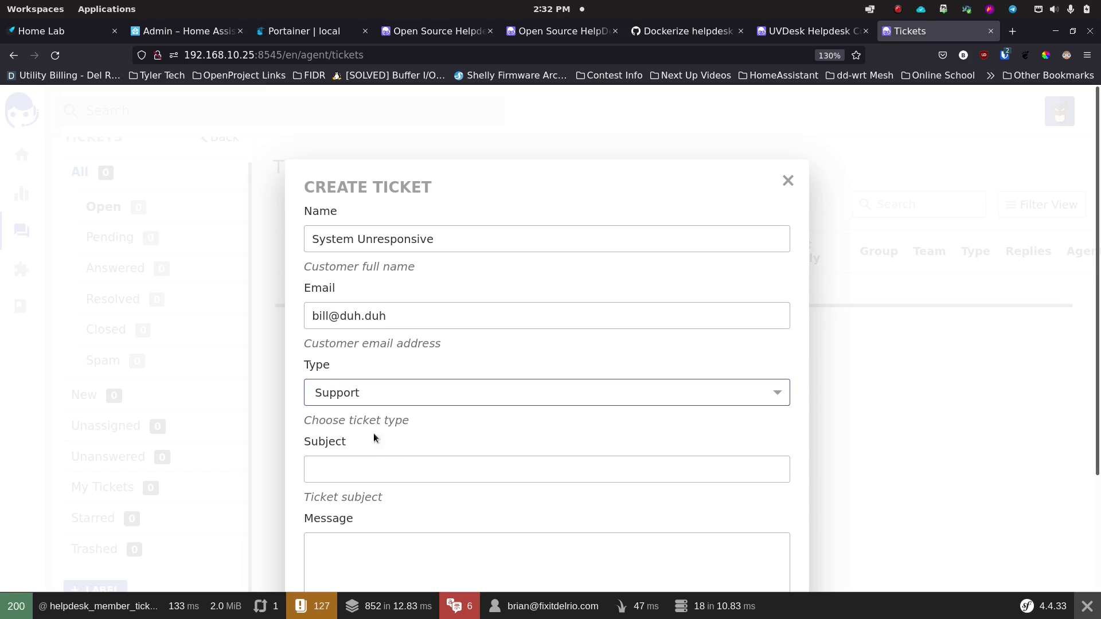
{"action": "left_click", "coordinate": [392, 457]}
{"action": "scroll", "coordinate": [393, 453], "scroll_direction": "down", "scroll_amount": 3}
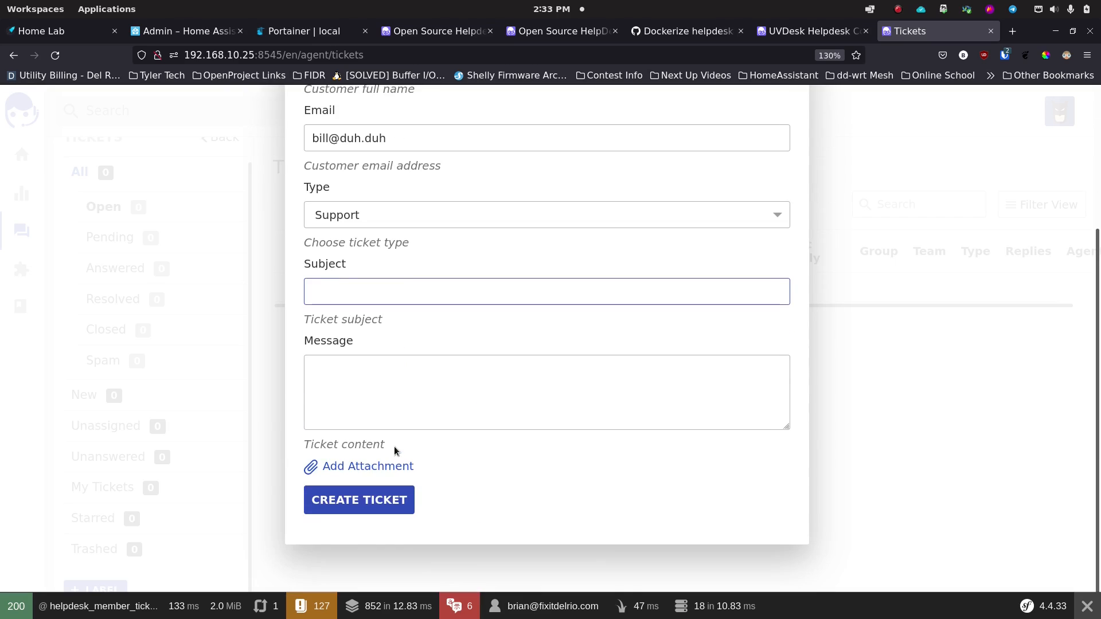
{"action": "type", "text": "When I run a back"}
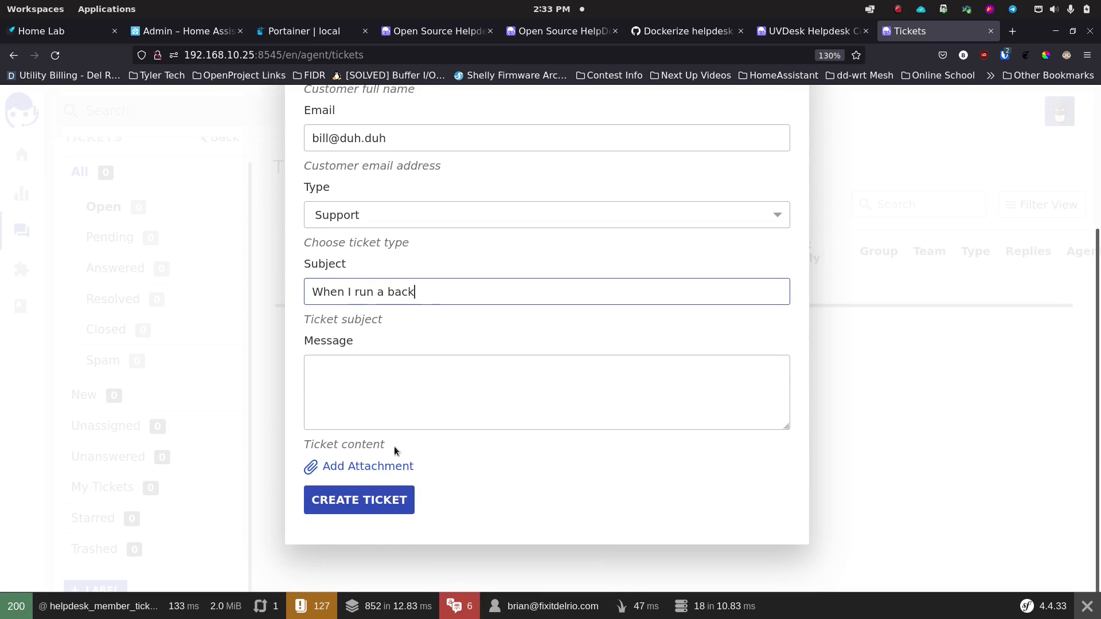
{"action": "type", "text": "up, my Windows machine"}
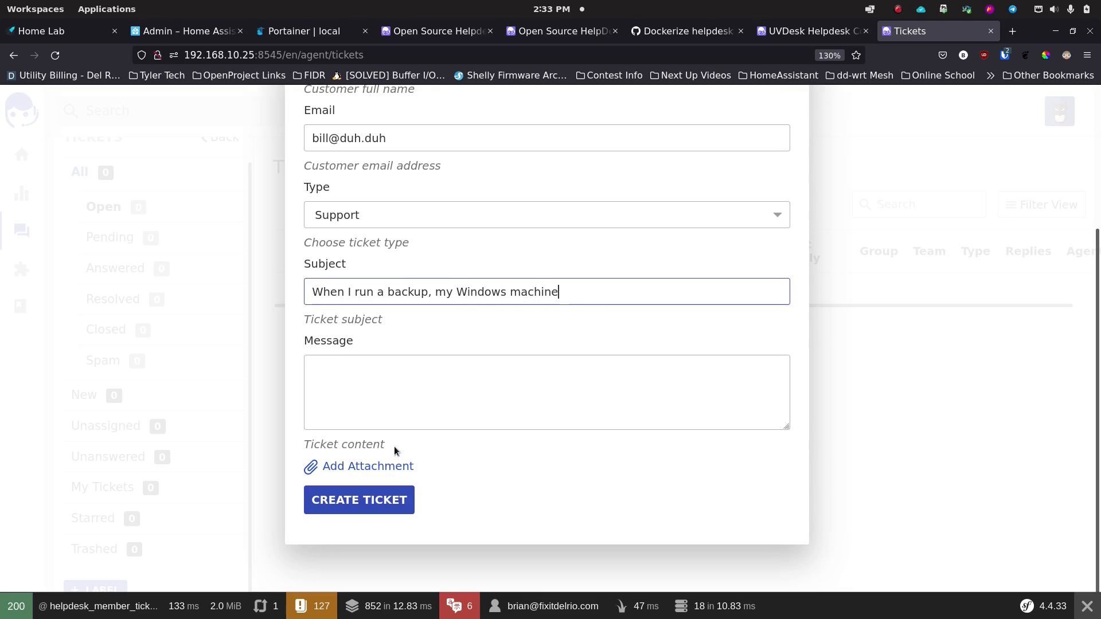
{"action": "type", "text": " stops responding."}
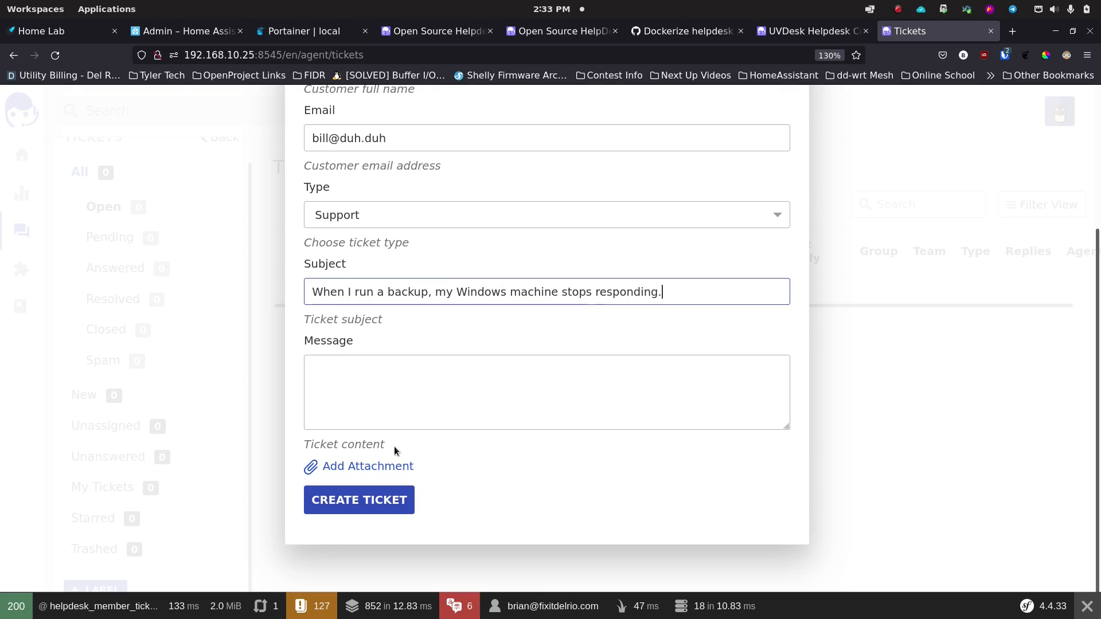
{"action": "key", "text": "Tab"}
{"action": "type", "text": "I need help, my Windows machine won't respond when i run a backup."}
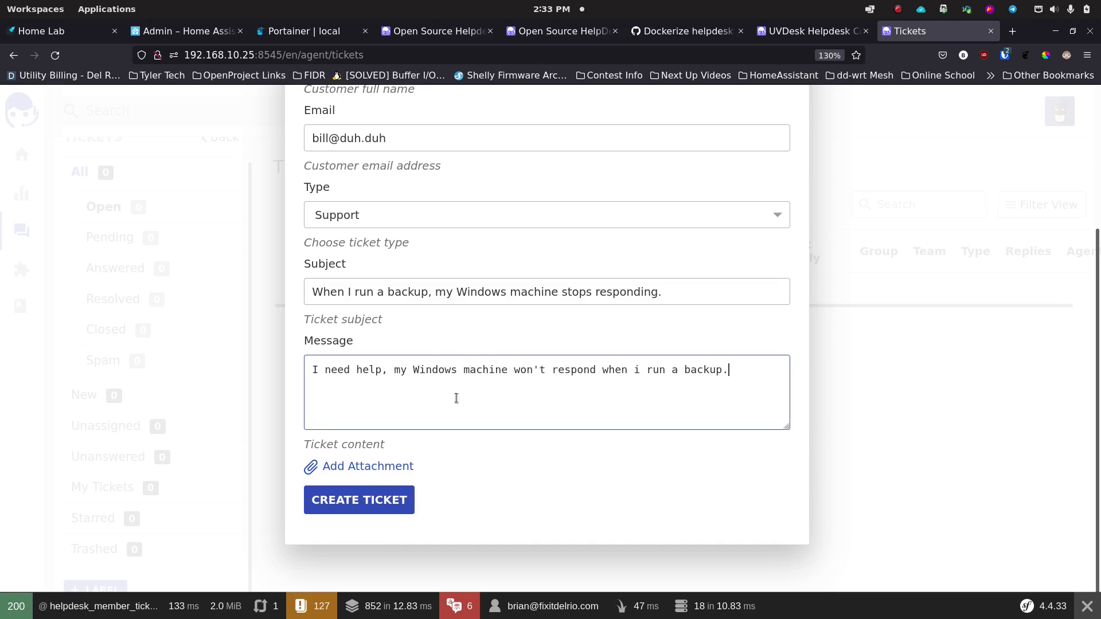
{"action": "left_click", "coordinate": [396, 498]}
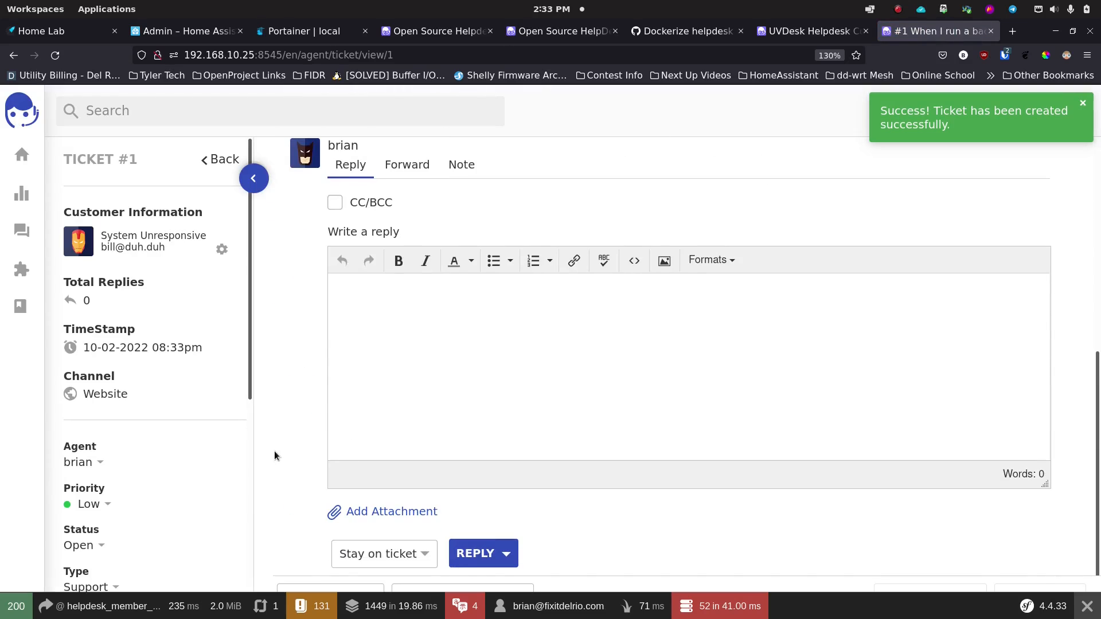
Step: Scroll back up in ticket #1 and return to the Tickets list
{"action": "scroll", "coordinate": [274, 450], "scroll_direction": "up", "scroll_amount": 5}
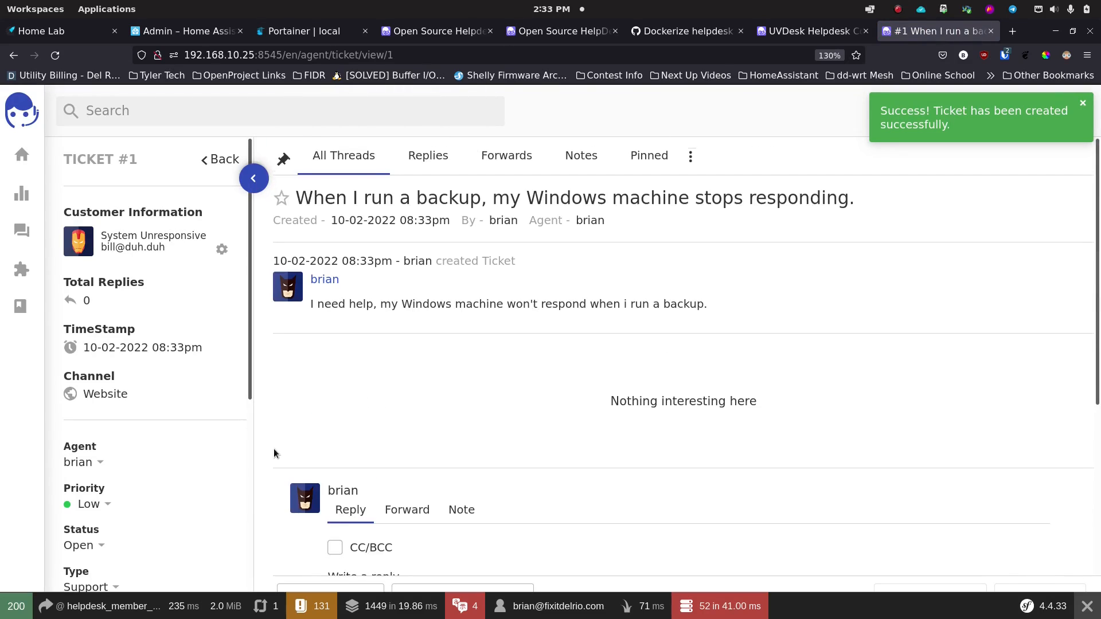
{"action": "left_click", "coordinate": [23, 229]}
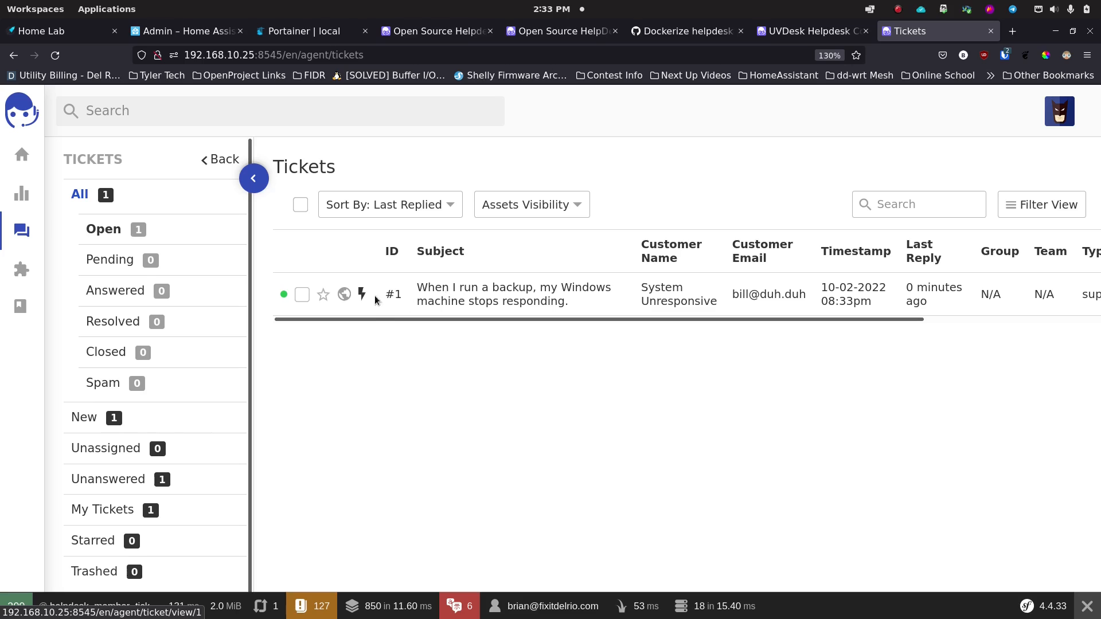
Step: Toggle ticket #1's checkbox off again and enlarge the page zoom for easier reading
{"action": "left_click", "coordinate": [302, 295]}
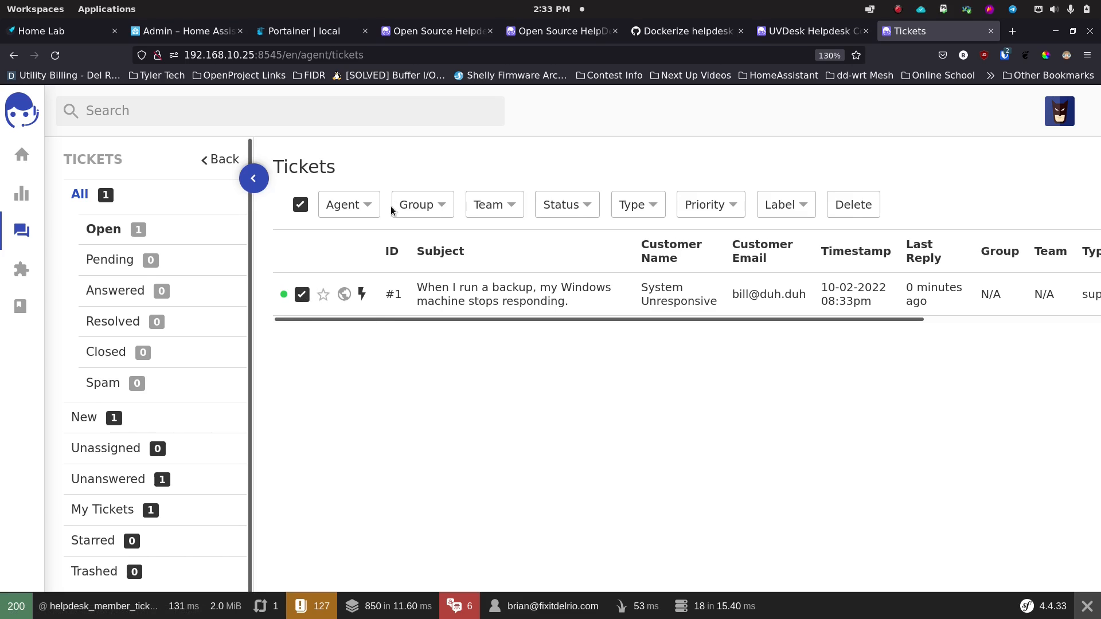
{"action": "left_click", "coordinate": [310, 296]}
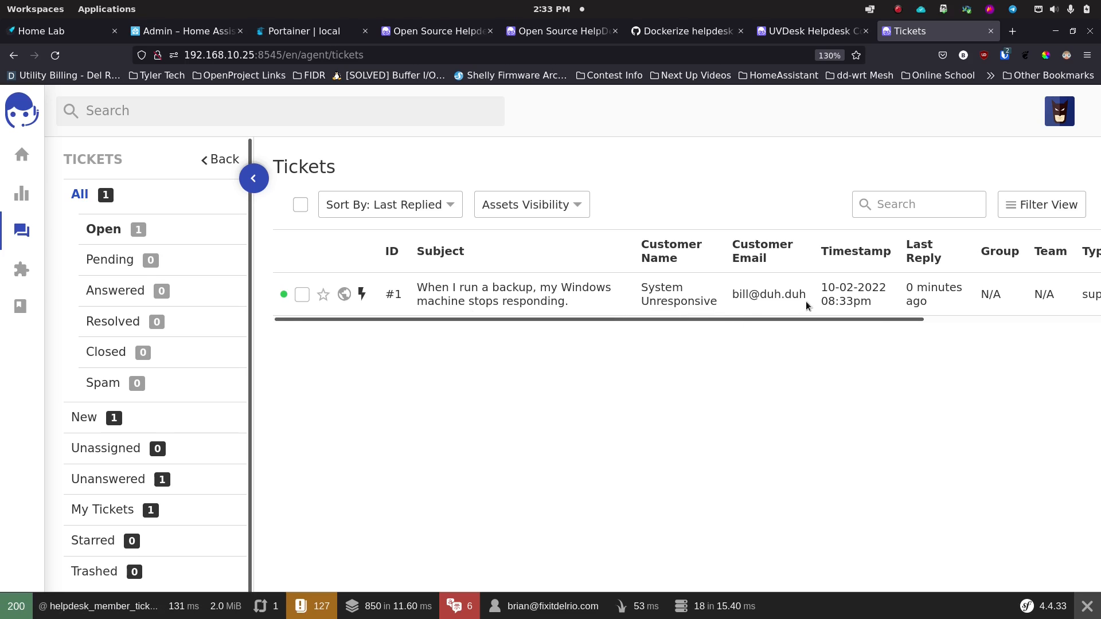
{"action": "left_click_drag", "start_coordinate": [868, 318], "coordinate": [714, 314]}
{"action": "key", "text": "ctrl+minus"}
{"action": "key", "text": "ctrl+minus"}
{"action": "key", "text": "ctrl+minus"}
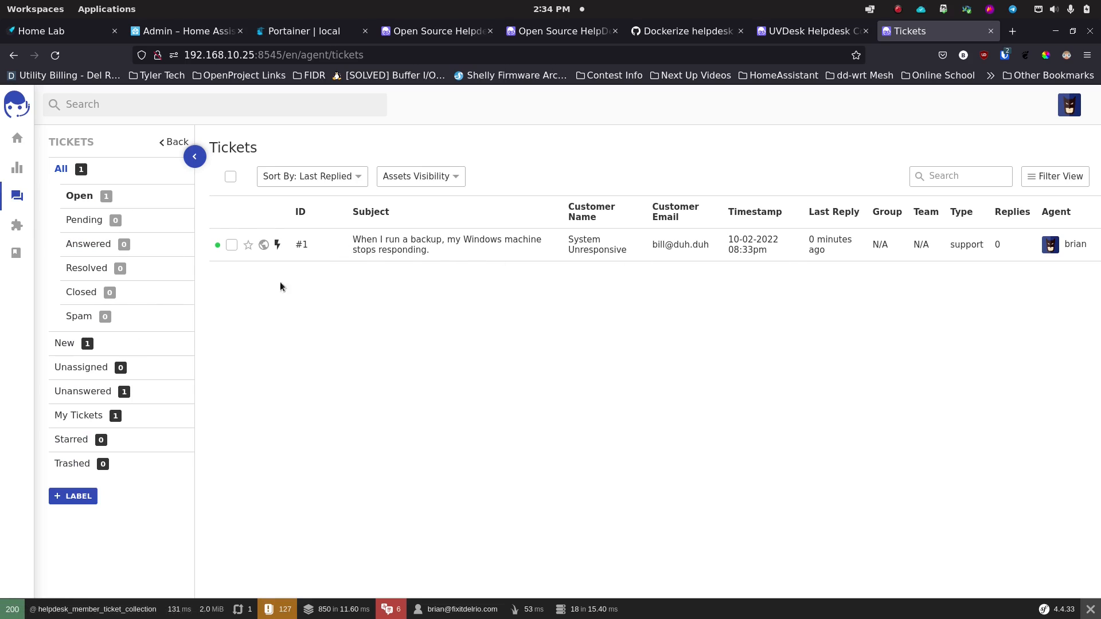
{"action": "key", "text": "ctrl+plus"}
{"action": "key", "text": "ctrl+plus"}
{"action": "key", "text": "ctrl+plus"}
{"action": "key", "text": "ctrl+plus"}
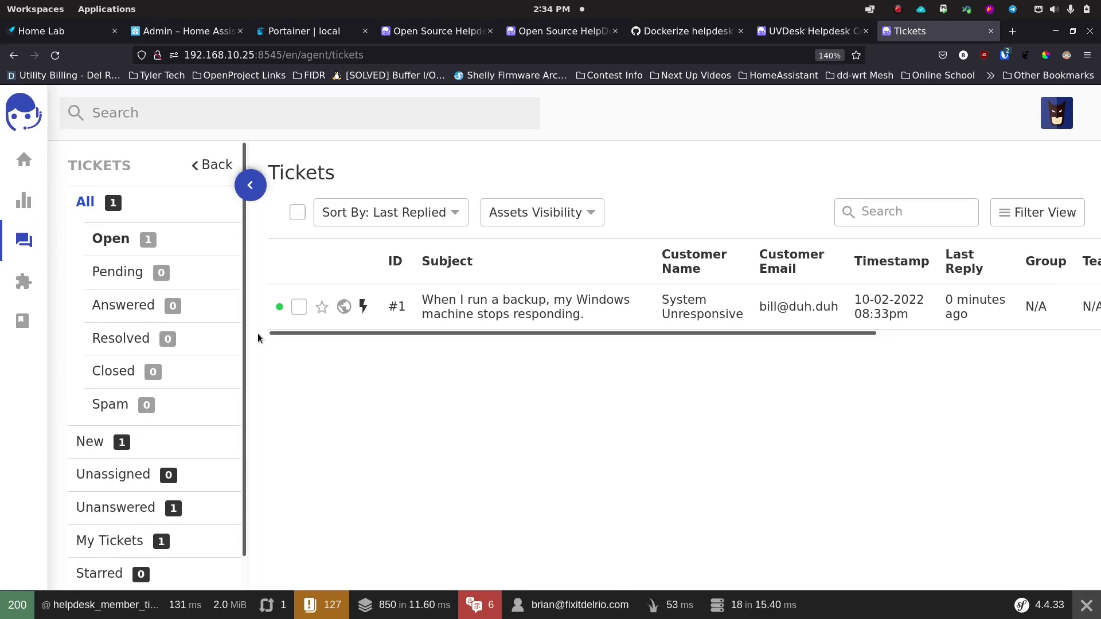
{"action": "scroll", "coordinate": [123, 427], "scroll_direction": "down", "scroll_amount": 2}
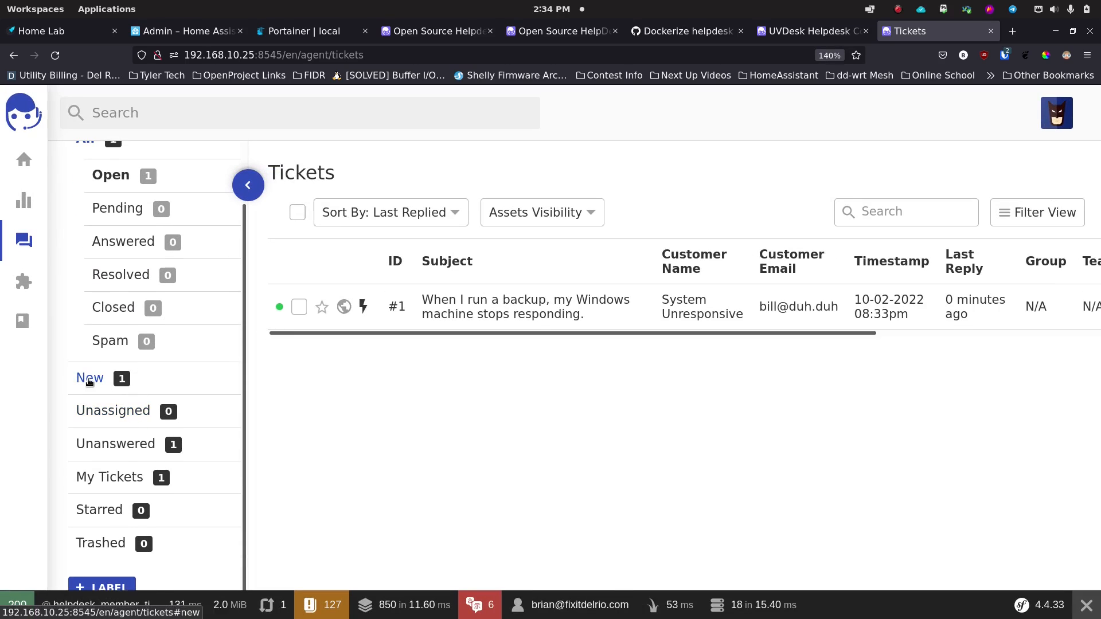
Step: Filter to Unanswered and My Tickets, then open ticket #1
{"action": "left_click", "coordinate": [118, 444]}
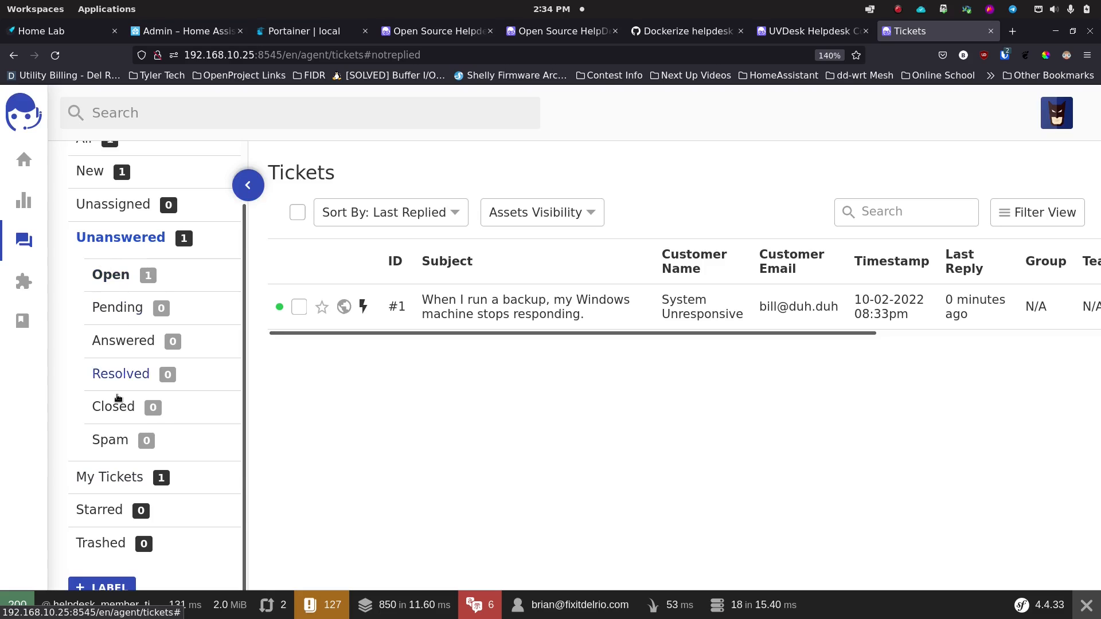
{"action": "left_click", "coordinate": [101, 481]}
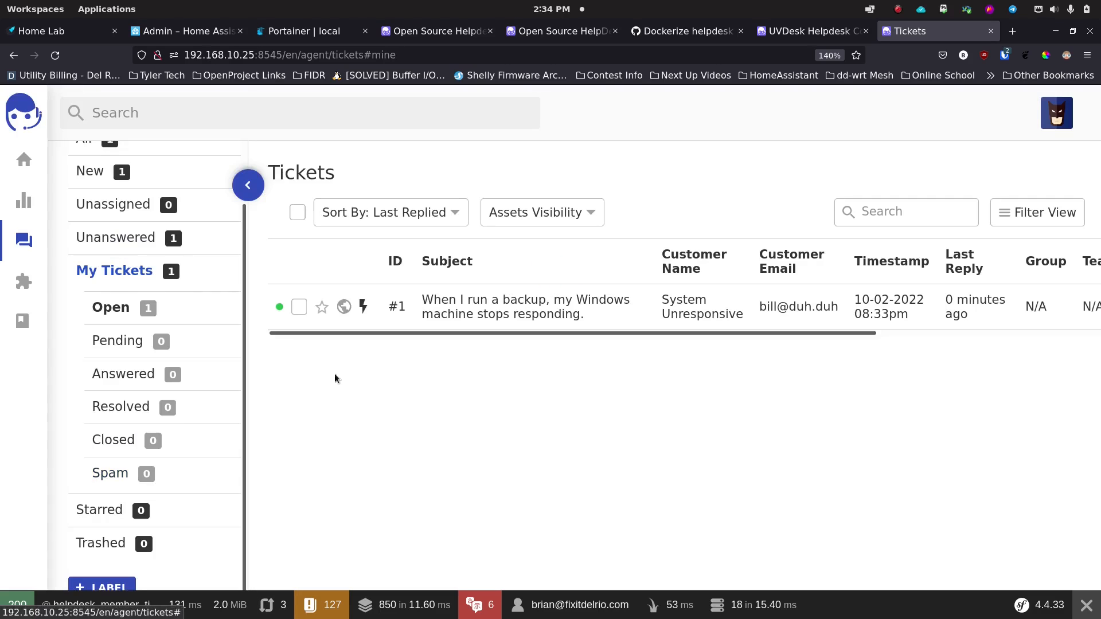
{"action": "left_click", "coordinate": [447, 303]}
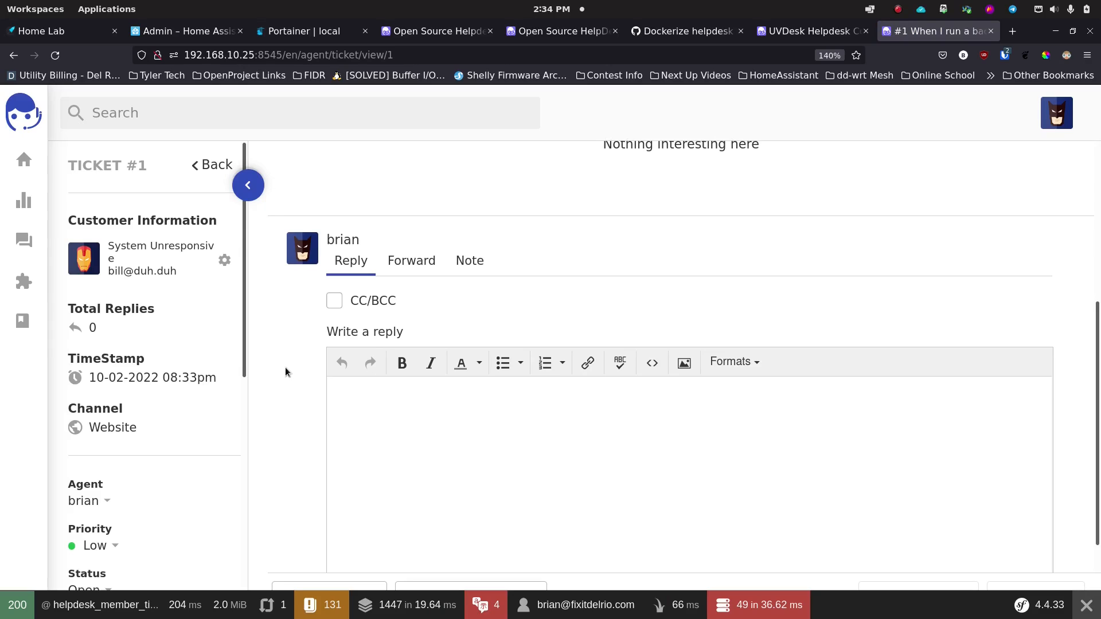
Step: Paste the prepared internal note about fetching the customer's logs into ticket #1's Note editor
{"action": "left_click", "coordinate": [411, 260]}
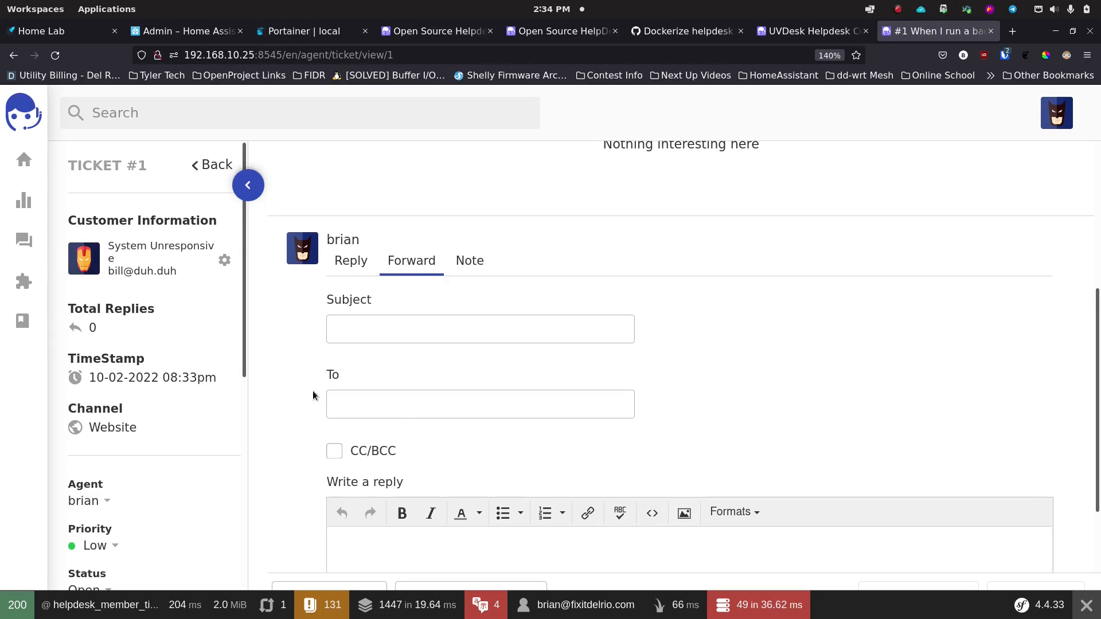
{"action": "left_click", "coordinate": [462, 269]}
{"action": "left_click", "coordinate": [391, 361]}
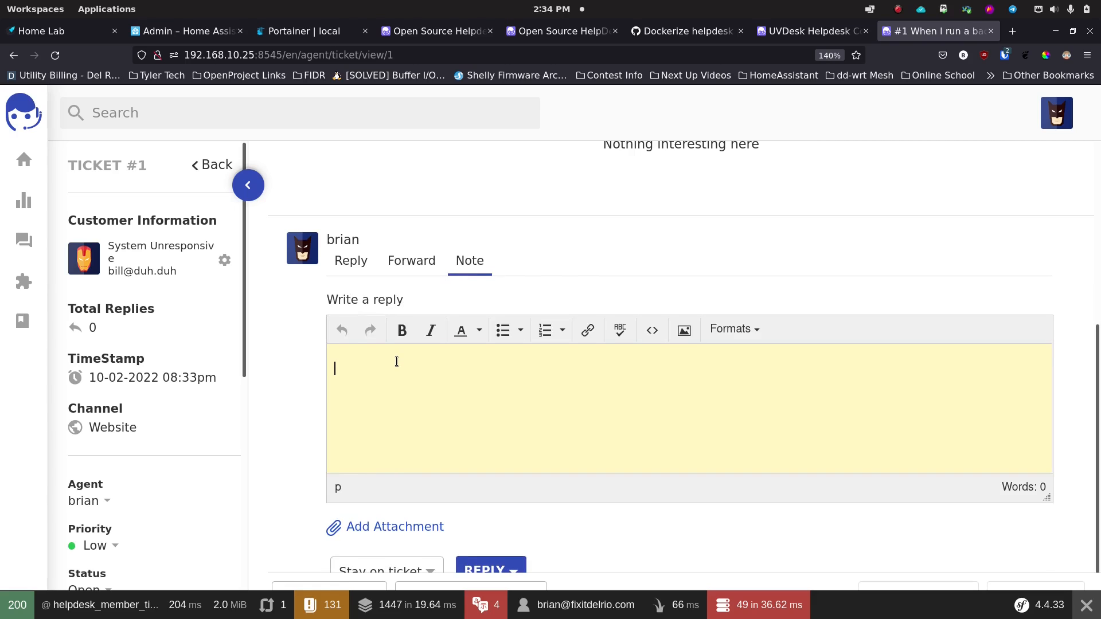
{"action": "type", "text": "Not sure why yet, but will attempt to get logs from their machine.  Will try to connect later today.  Using Remotely as my remote connection... you know because it's open source."}
{"action": "scroll", "coordinate": [396, 361], "scroll_direction": "down", "scroll_amount": 1}
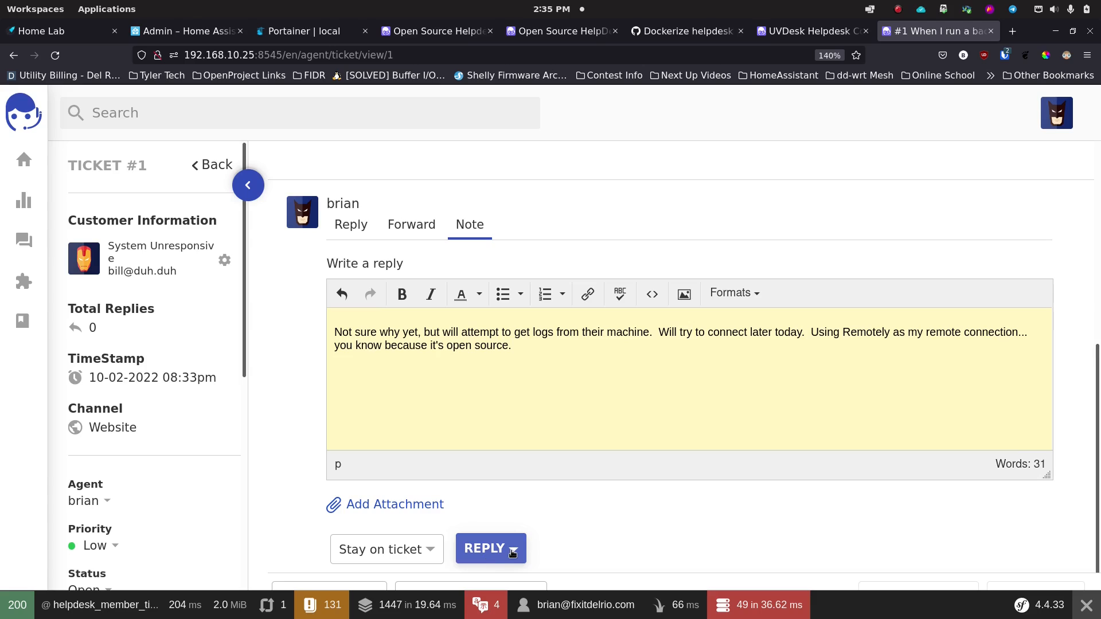
Step: Set After Reply to Redirect to list and submit the note without changing status
{"action": "left_click", "coordinate": [433, 550]}
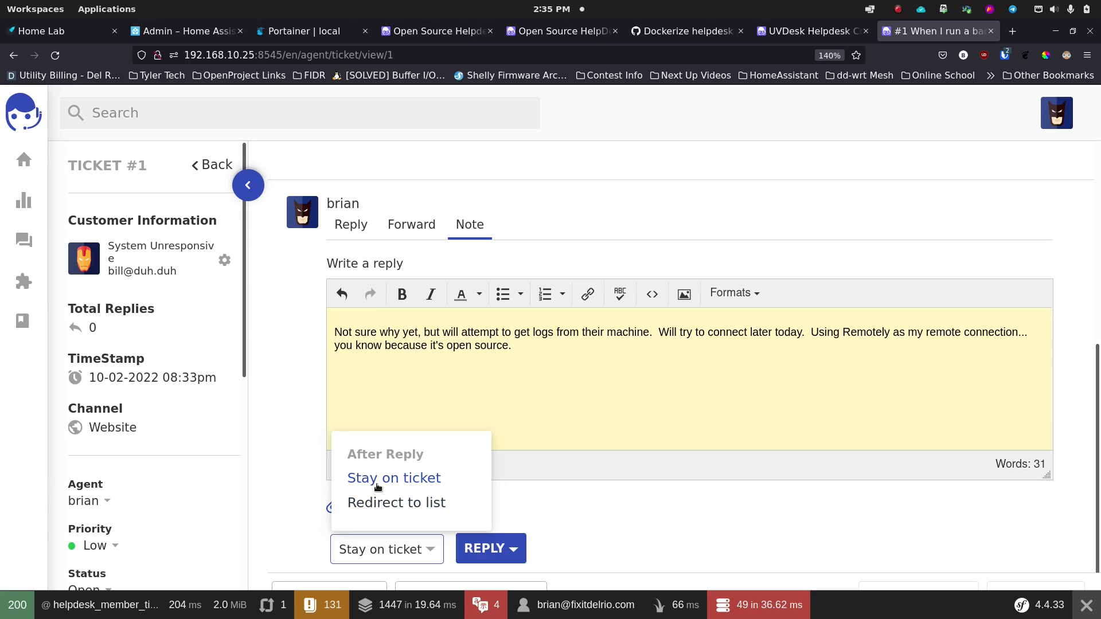
{"action": "left_click", "coordinate": [388, 504]}
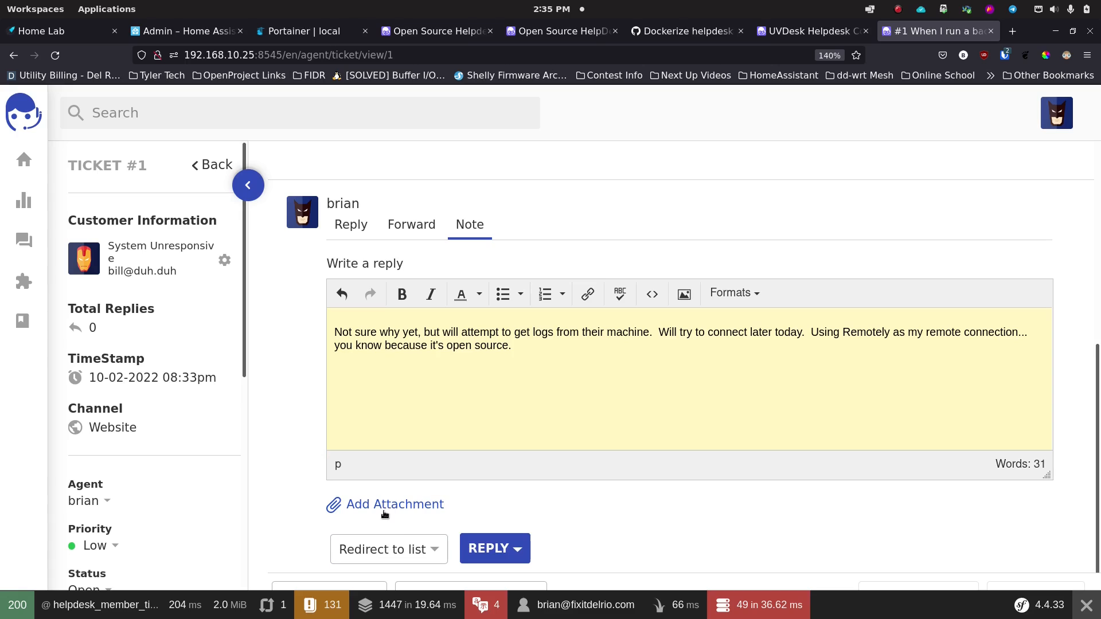
{"action": "left_click", "coordinate": [482, 550]}
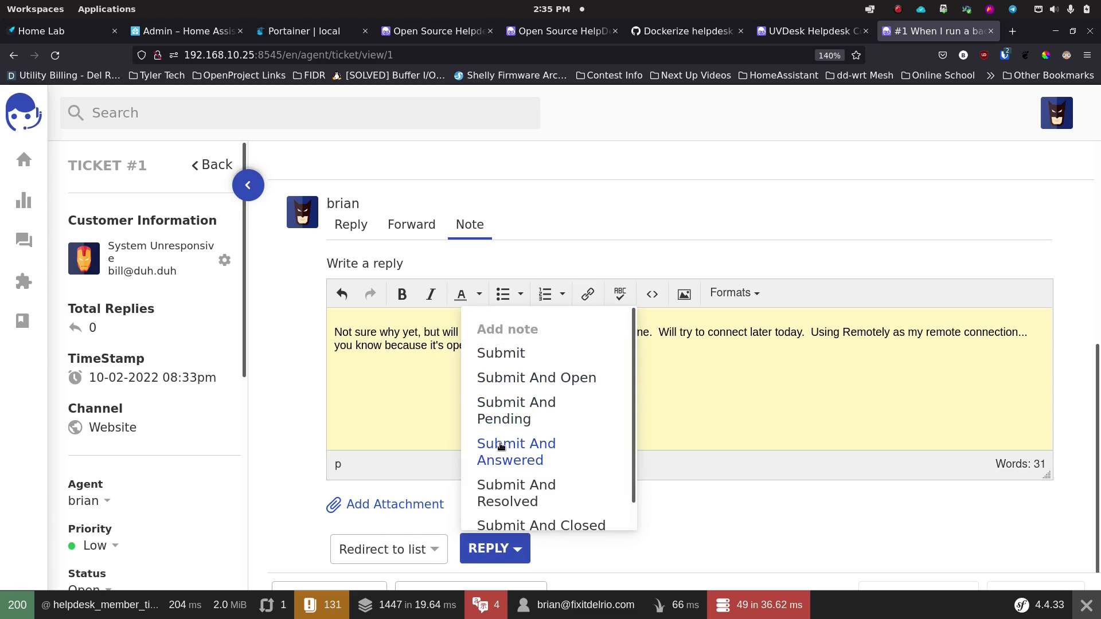
{"action": "scroll", "coordinate": [498, 450], "scroll_direction": "down", "scroll_amount": 1}
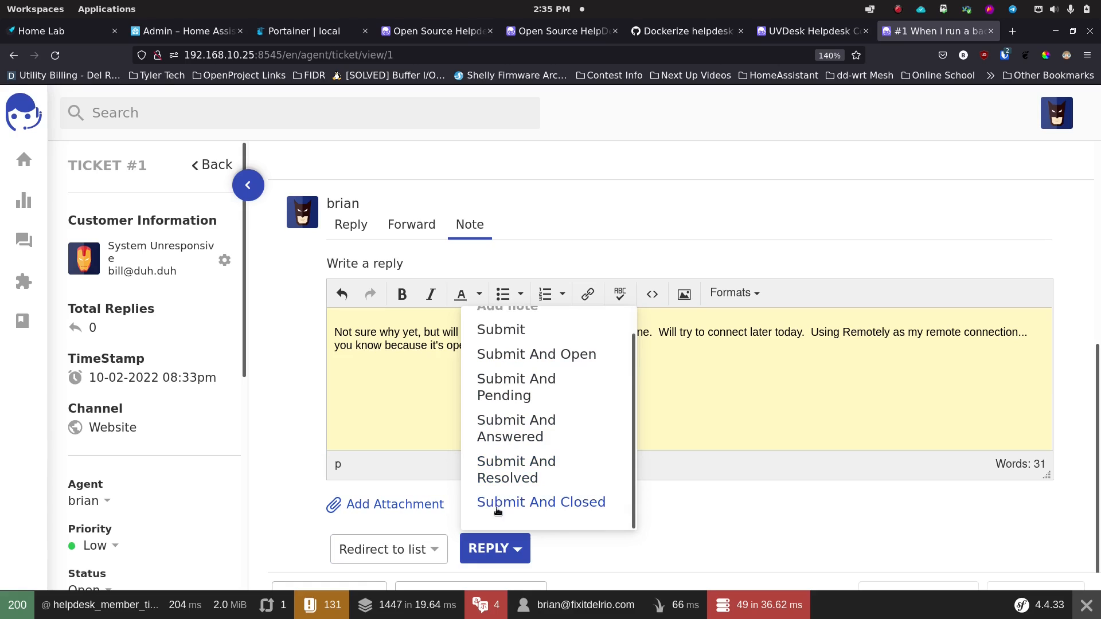
{"action": "scroll", "coordinate": [504, 439], "scroll_direction": "up", "scroll_amount": 1}
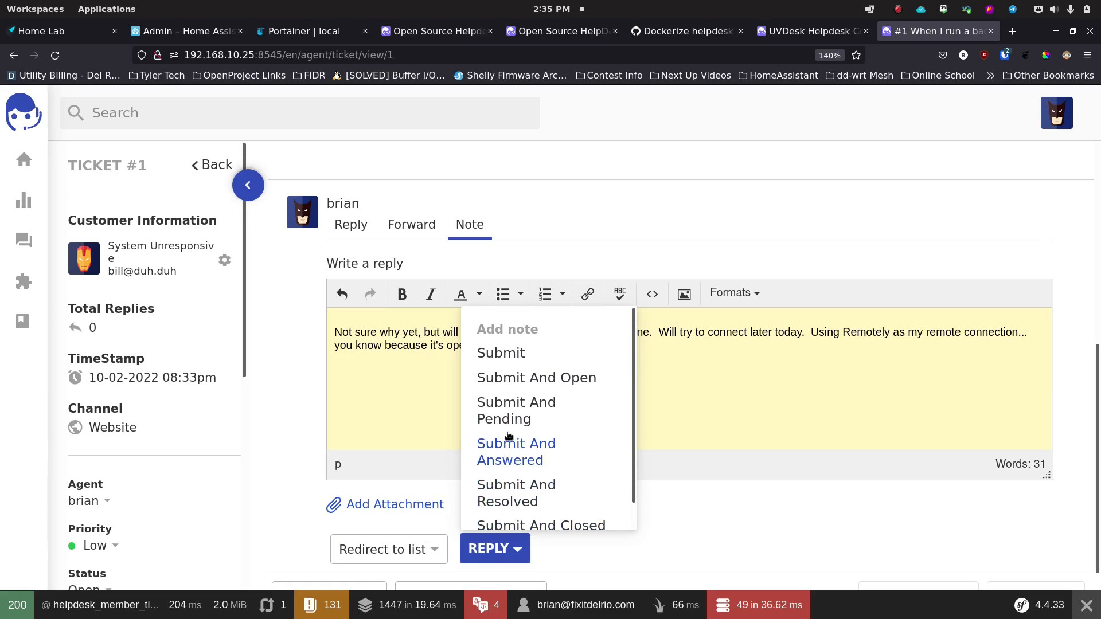
{"action": "left_click", "coordinate": [500, 354]}
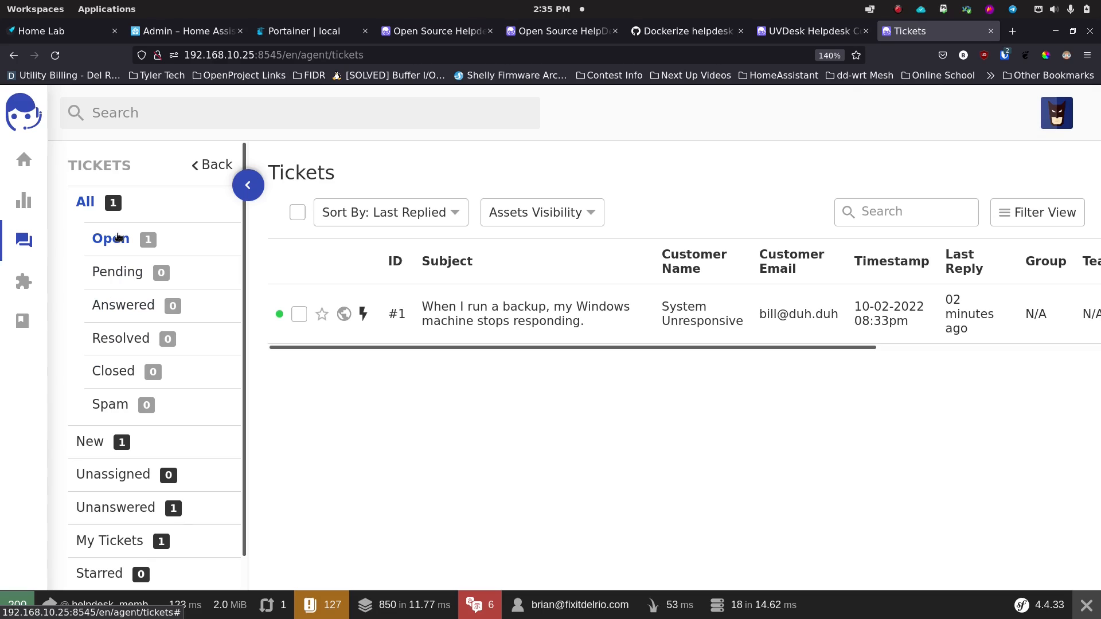
Step: Go to the Knowledgebase section and view its empty Folders page
{"action": "scroll", "coordinate": [113, 300], "scroll_direction": "down", "scroll_amount": 2}
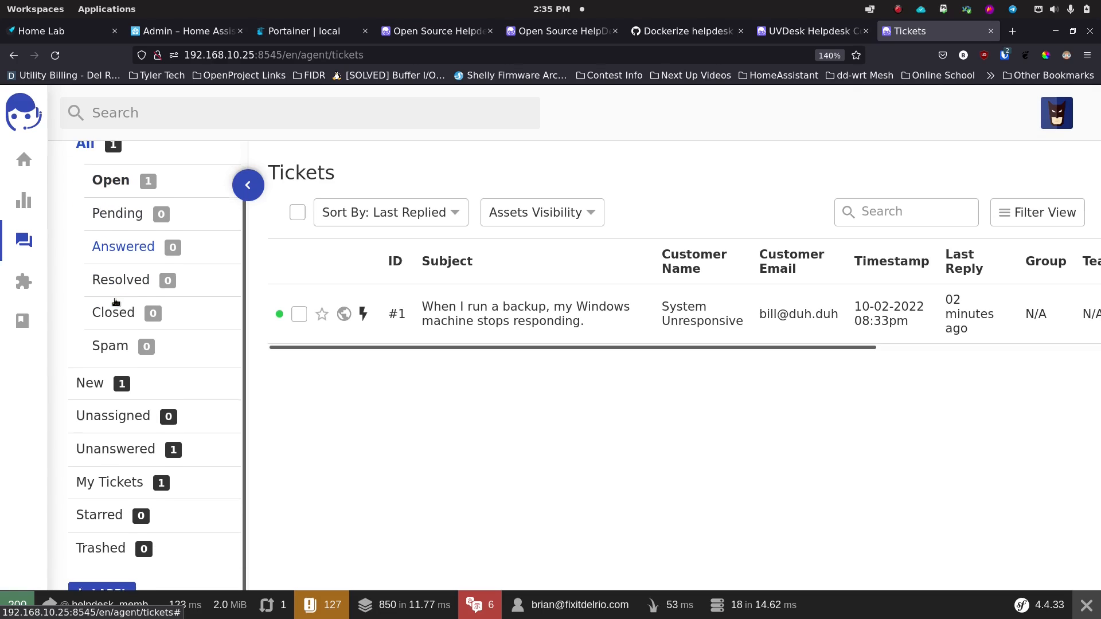
{"action": "left_click", "coordinate": [23, 321]}
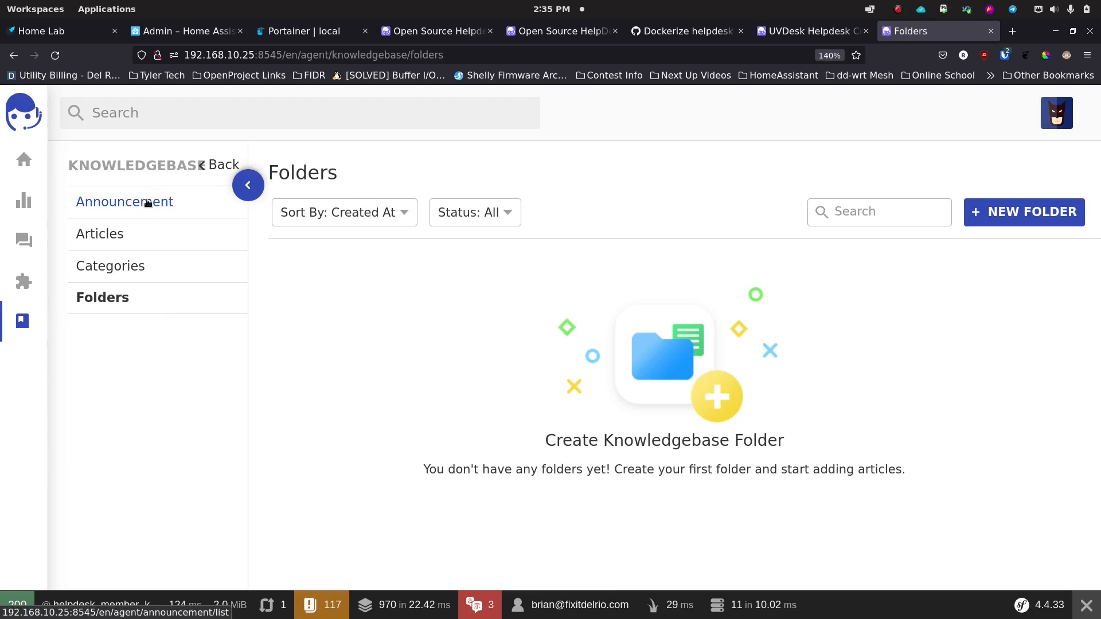
{"action": "left_click", "coordinate": [122, 236]}
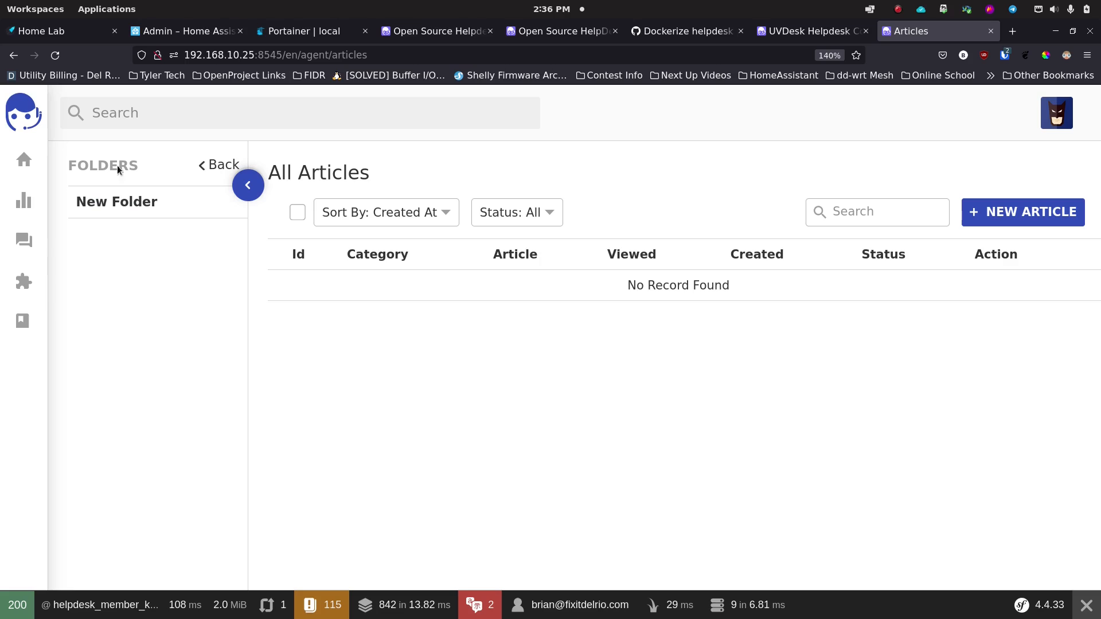
{"action": "left_click", "coordinate": [219, 166]}
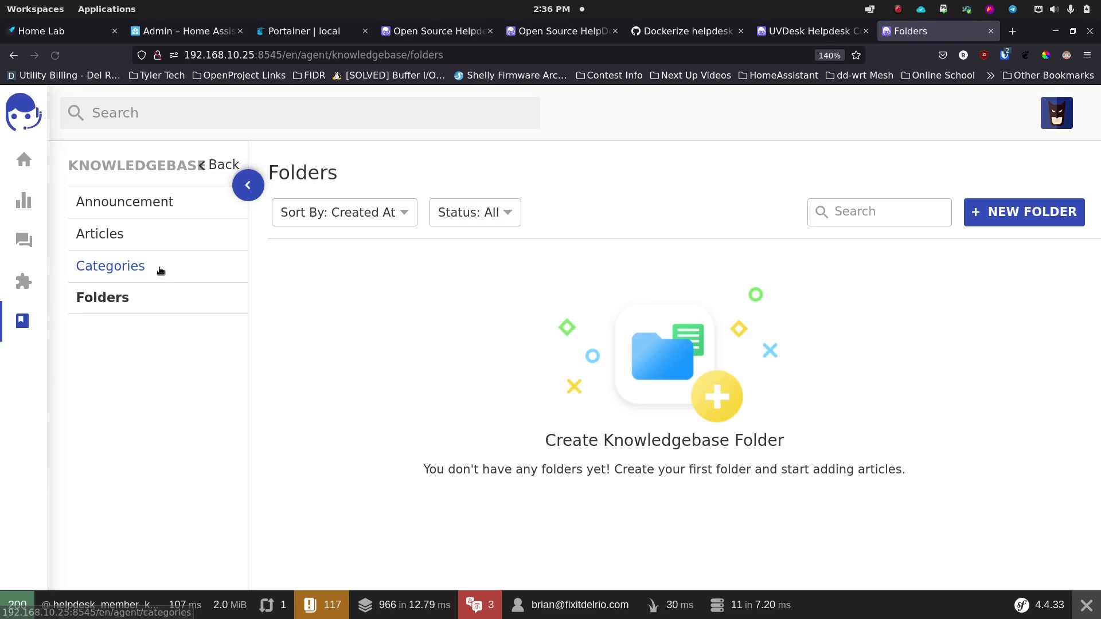
{"action": "left_click", "coordinate": [137, 266]}
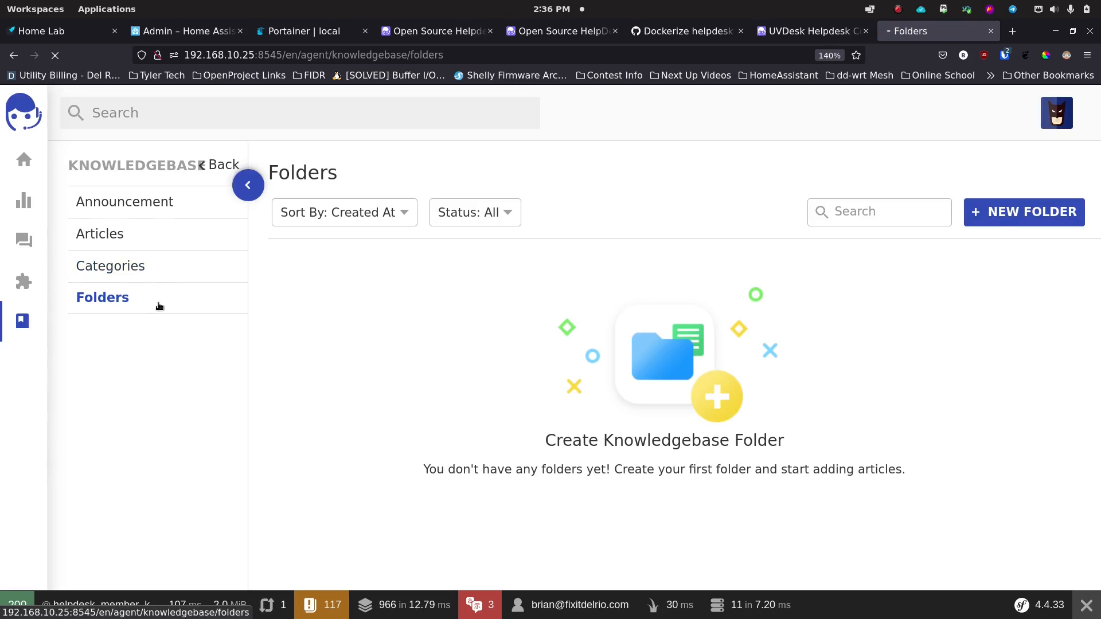
{"action": "left_click", "coordinate": [212, 172]}
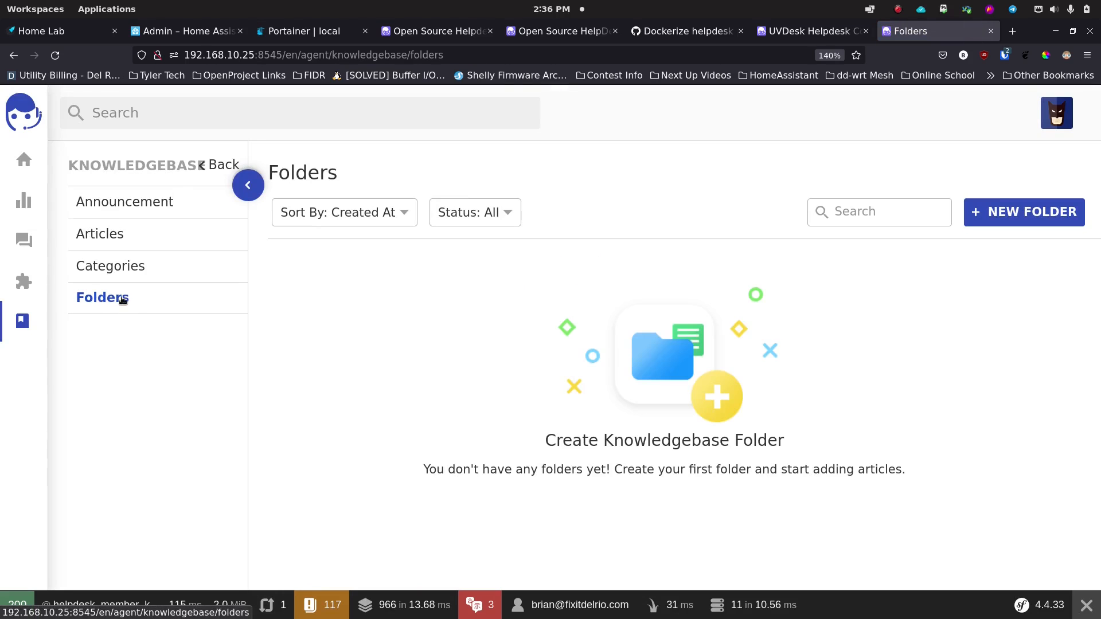